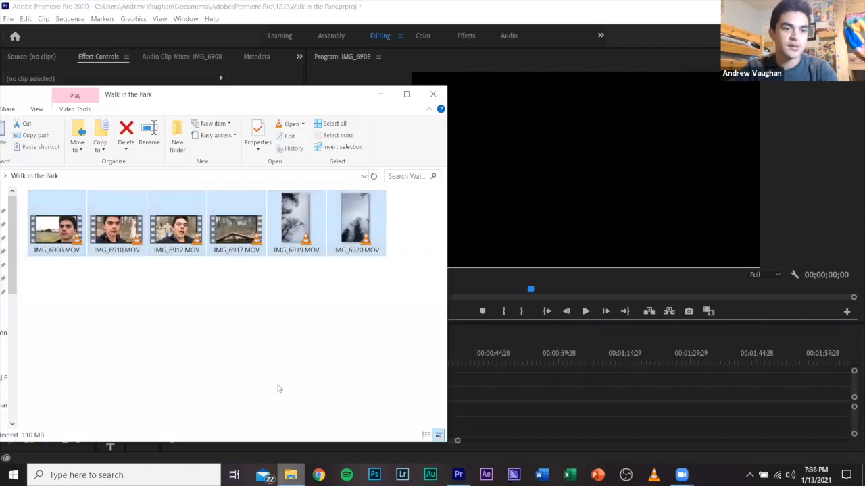
# Place all six clips from the Walk in the Park folder, IMG_6908.MOV through IMG_6920.MOV, into the timeline.
pyautogui.click(57, 226)
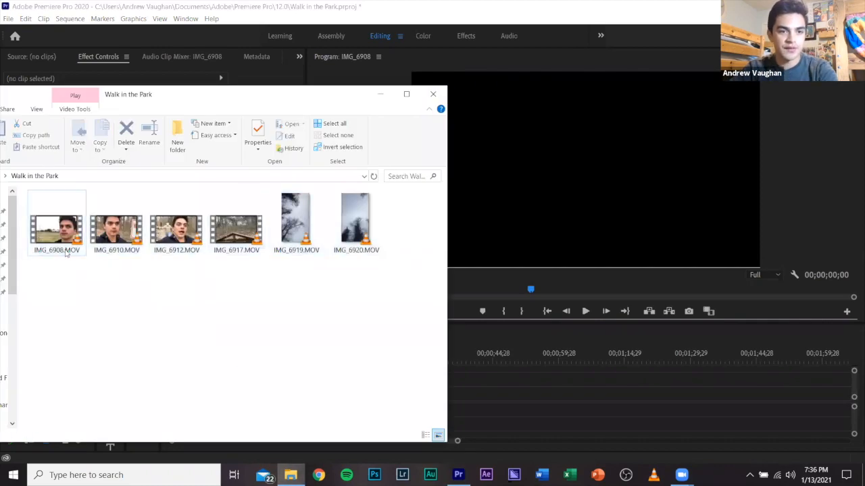
pyautogui.keyDown('shift'); pyautogui.click(363, 247); pyautogui.keyUp('shift')
pyautogui.moveTo(58, 220); pyautogui.dragTo(479, 399)
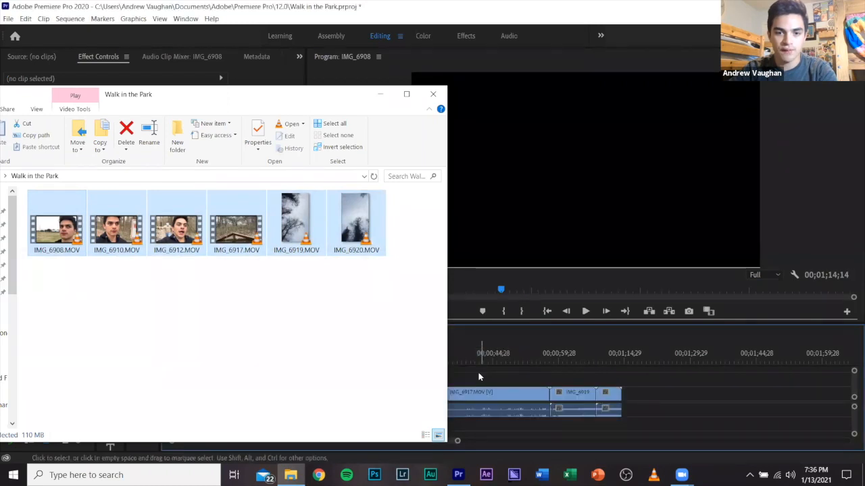
# Ripple delete the empty gap before the first clip so the clips start at the beginning of the timeline.
pyautogui.rightClick(332, 399)
pyautogui.click(337, 401)
pyautogui.click(317, 361)
# Move the playhead to 00;00;01;23, select the first clip, IMG_6908, and enlarge the timeline area to show more tracks.
pyautogui.click(304, 363)
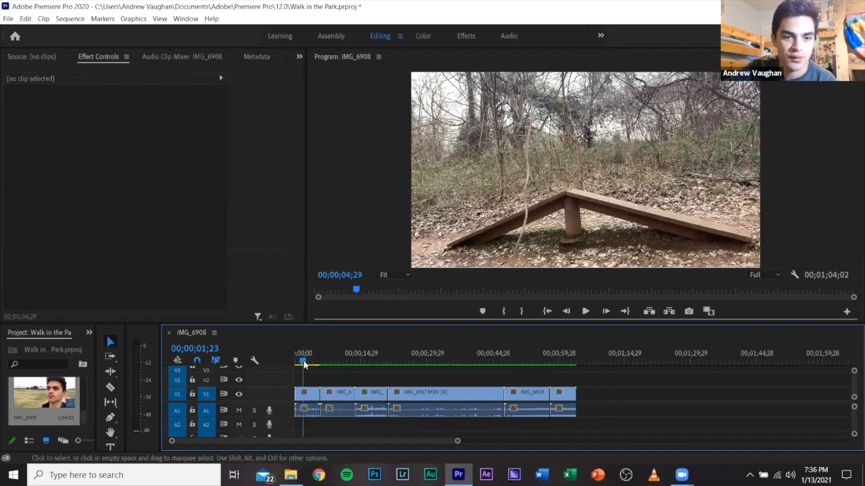
pyautogui.click(306, 393)
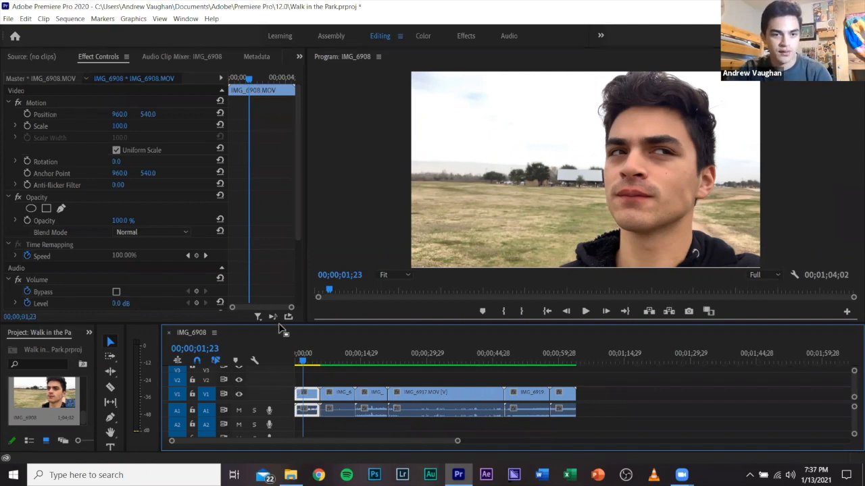
pyautogui.moveTo(283, 291); pyautogui.dragTo(284, 283)
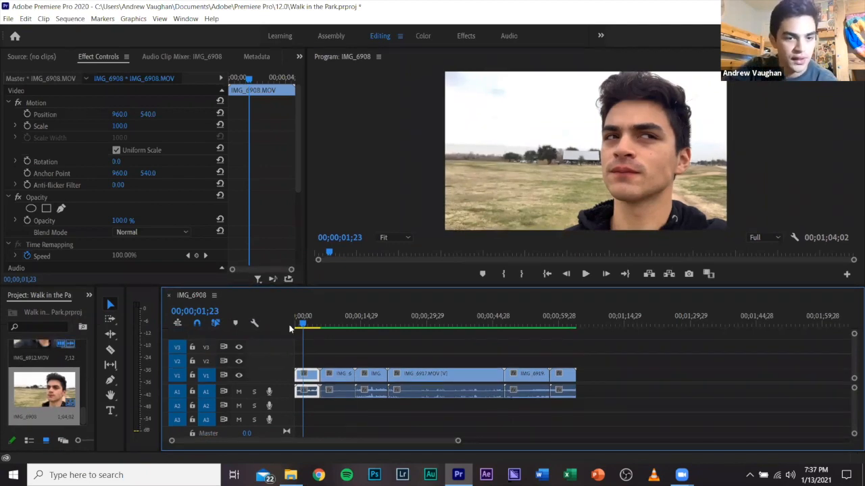
# Lock and unlock video track V1, and switch its output off and back on.
pyautogui.click(192, 376)
pyautogui.click(192, 376)
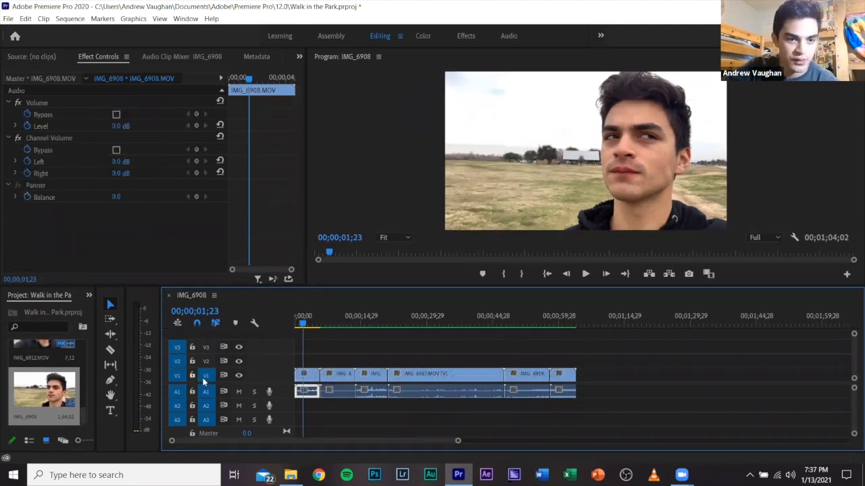
pyautogui.click(239, 376)
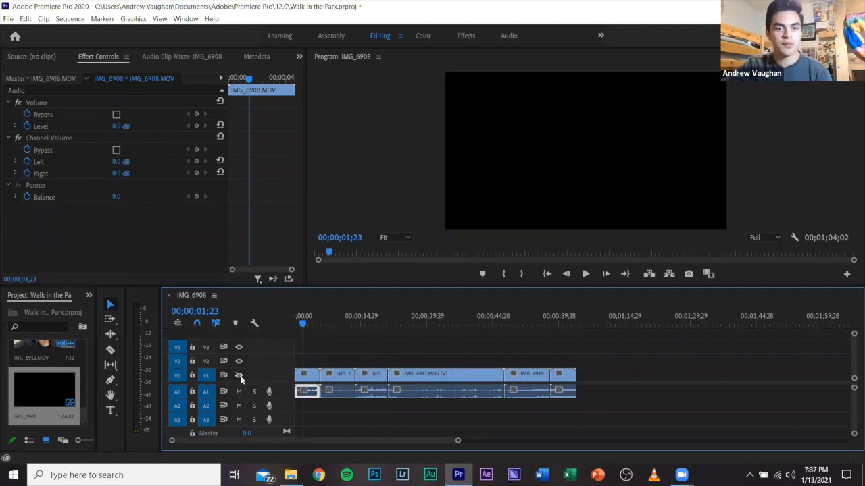
pyautogui.click(240, 376)
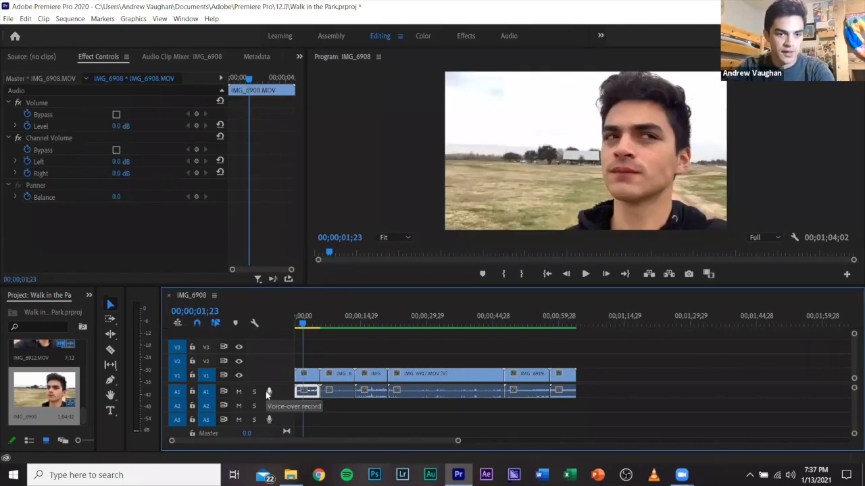
# Mute and unmute audio track A1, and switch its solo on and back off.
pyautogui.click(239, 393)
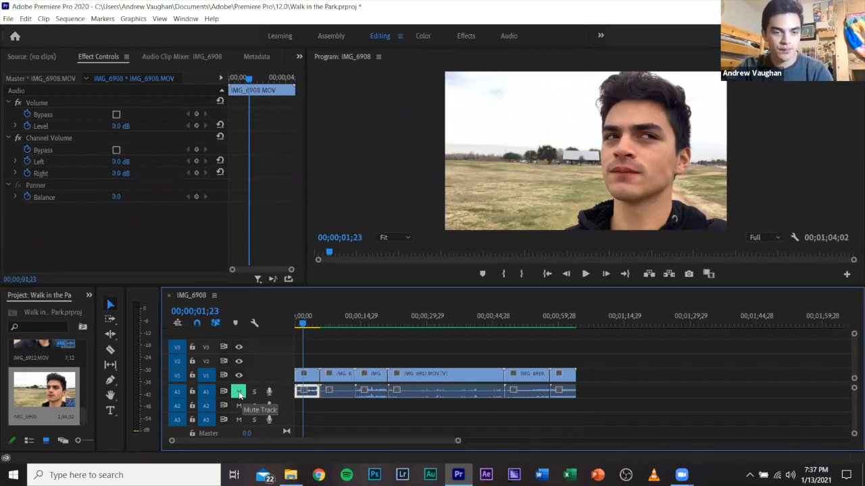
pyautogui.click(239, 392)
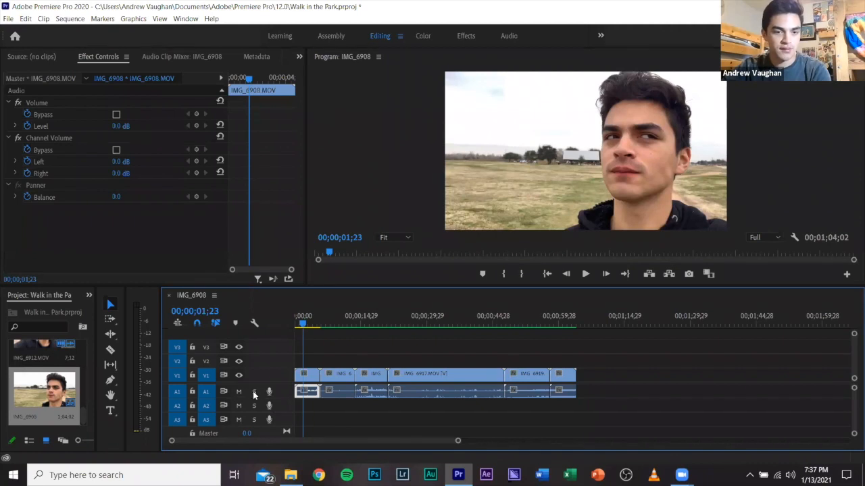
pyautogui.click(254, 394)
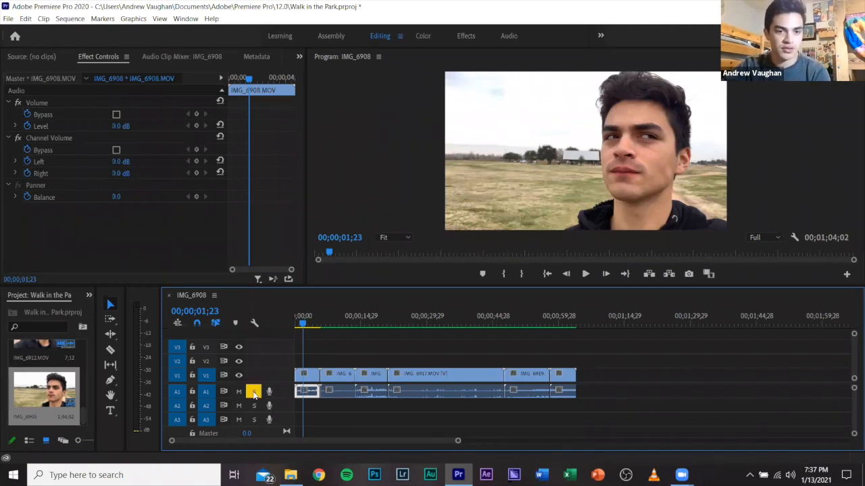
pyautogui.click(254, 393)
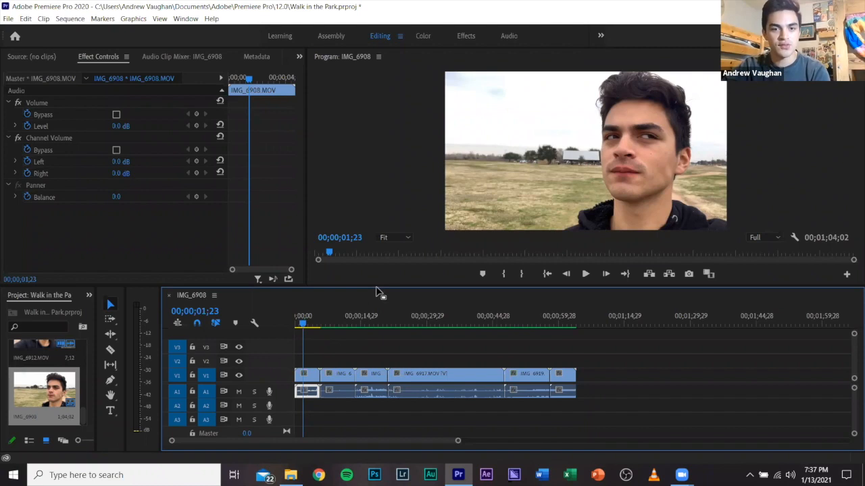
# Reduce the timeline's height slightly and widen the Project panel to show the clip thumbnails in two columns.
pyautogui.moveTo(377, 291); pyautogui.dragTo(377, 295)
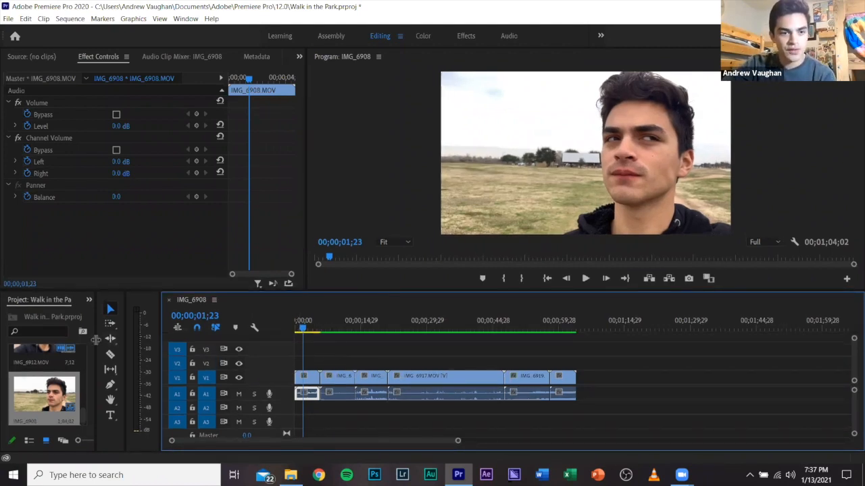
pyautogui.moveTo(98, 342); pyautogui.dragTo(259, 341)
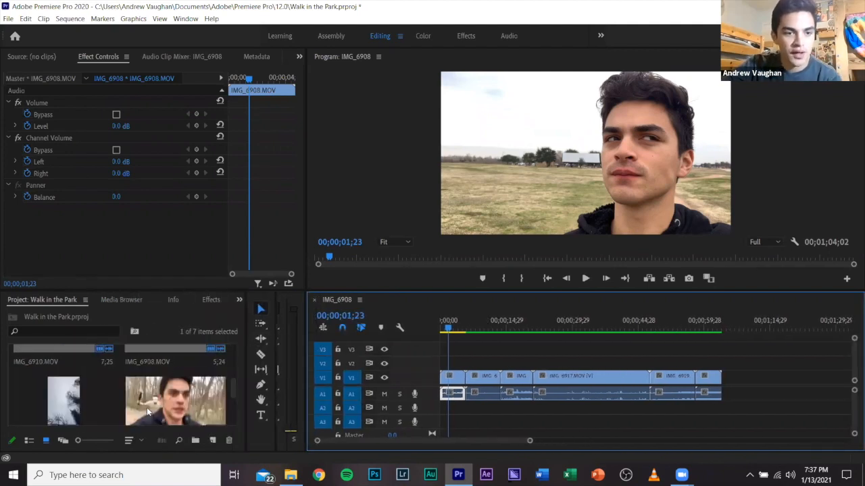
pyautogui.click(479, 359)
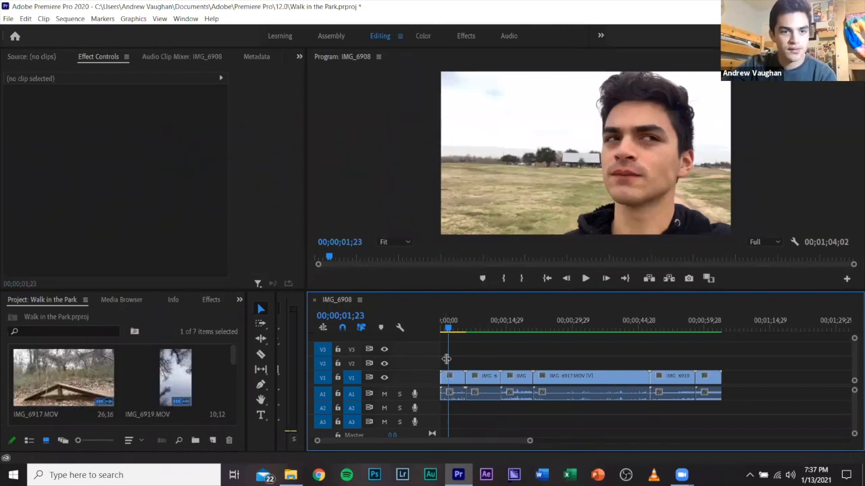
# Select the first clip, IMG_6908, try different position and scale values on it, and undo those changes.
pyautogui.click(455, 381)
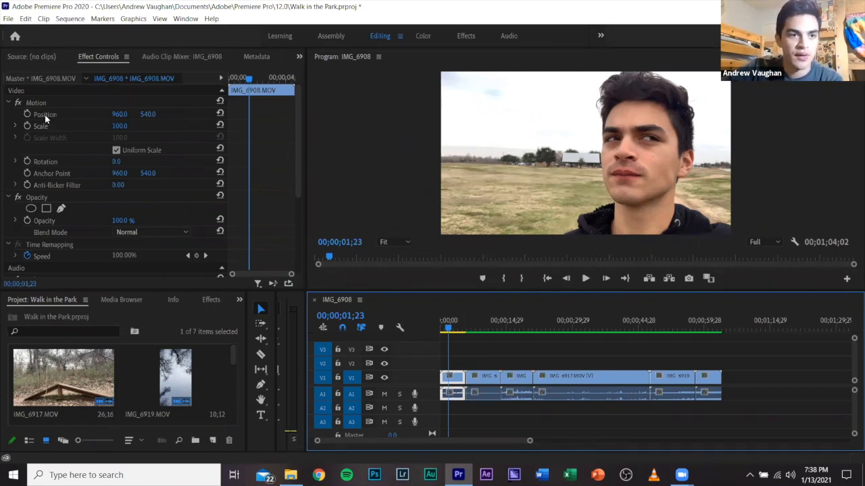
pyautogui.click(117, 116)
pyautogui.moveTo(118, 115); pyautogui.dragTo(95, 115)
pyautogui.moveTo(154, 115)
pyautogui.mouseDown()
pyautogui.moveTo(174, 115)
pyautogui.moveTo(137, 115)
pyautogui.moveTo(120, 127)
pyautogui.moveTo(143, 127)
pyautogui.mouseUp()
pyautogui.hotkey('ctrl', 'z')
pyautogui.hotkey('ctrl', 'z')
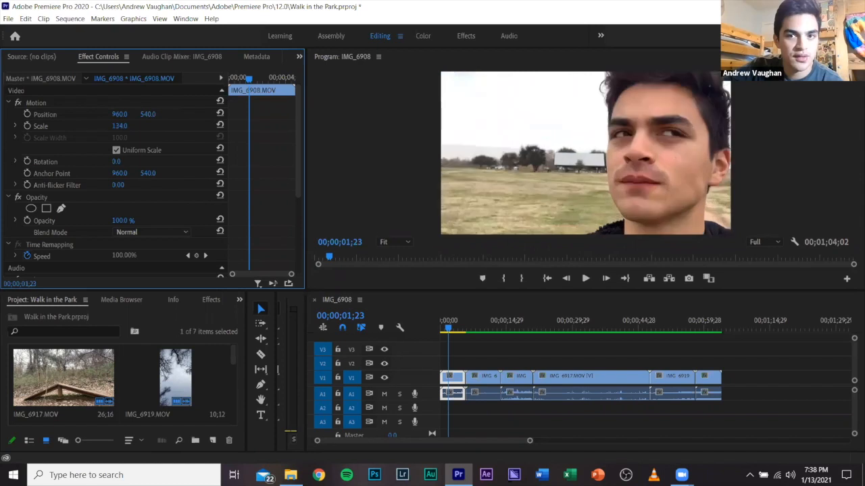
pyautogui.hotkey('ctrl', 'z')
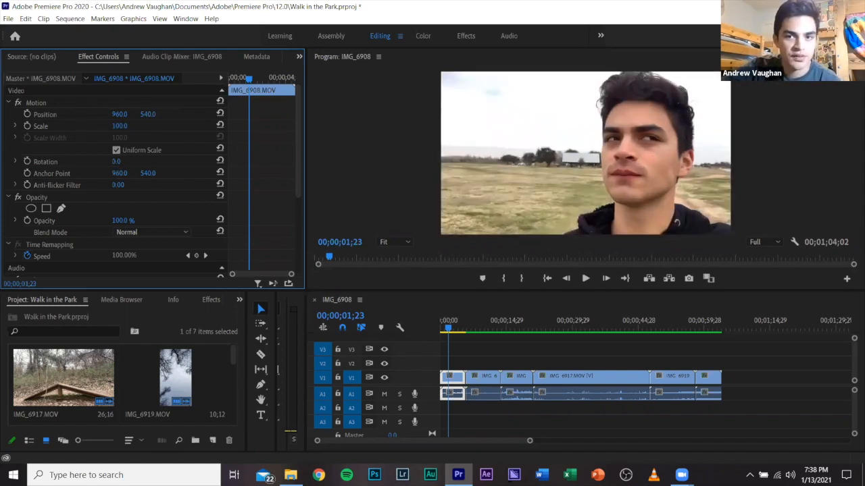
# Try rotating the IMG_6908 clip to about 26° and changing its opacity, undoing each change.
pyautogui.moveTo(116, 161); pyautogui.dragTo(134, 161)
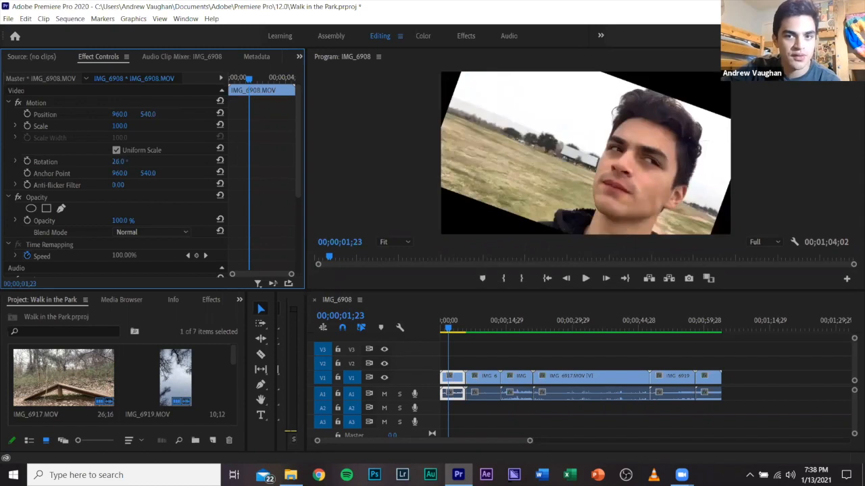
pyautogui.hotkey('ctrl', 'z')
pyautogui.moveTo(119, 221); pyautogui.dragTo(107, 220)
pyautogui.hotkey('ctrl', 'z')
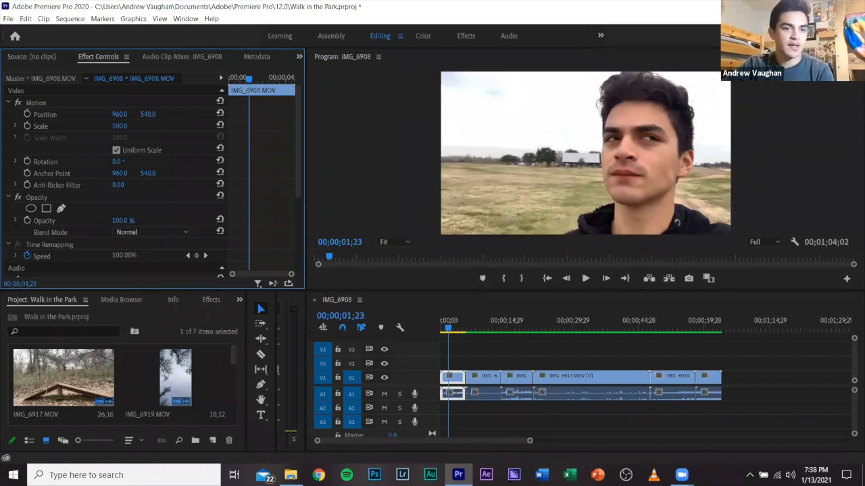
pyautogui.moveTo(122, 220); pyautogui.dragTo(128, 221)
pyautogui.hotkey('ctrl', 'z')
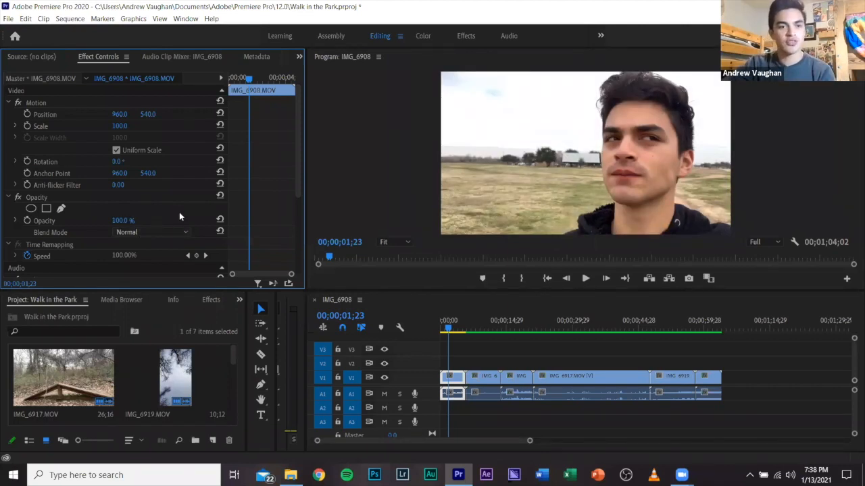
# Review the available blend modes and the audio effect settings for the IMG_6908 clip, keeping the blend mode at Normal.
pyautogui.click(162, 233)
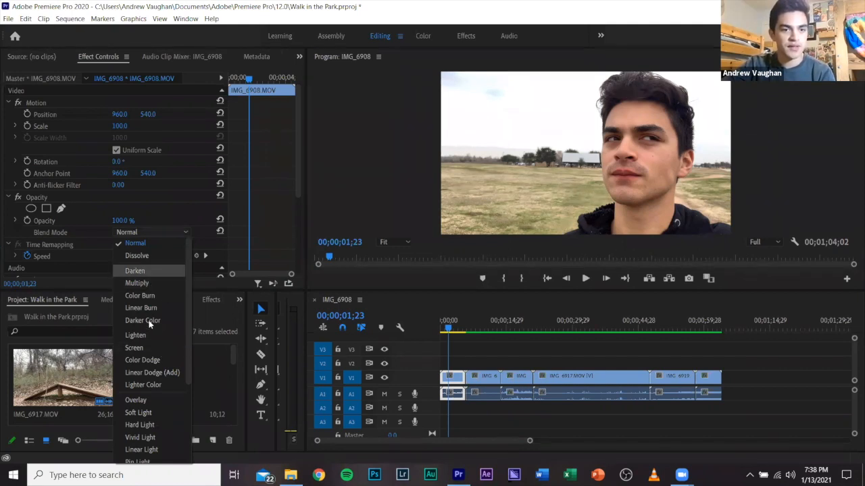
pyautogui.scroll(-2, 152, 325)
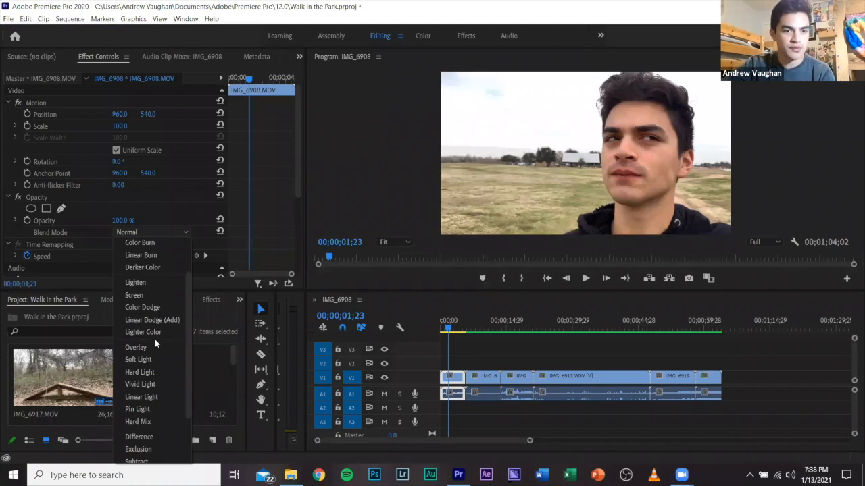
pyautogui.scroll(-3, 152, 297)
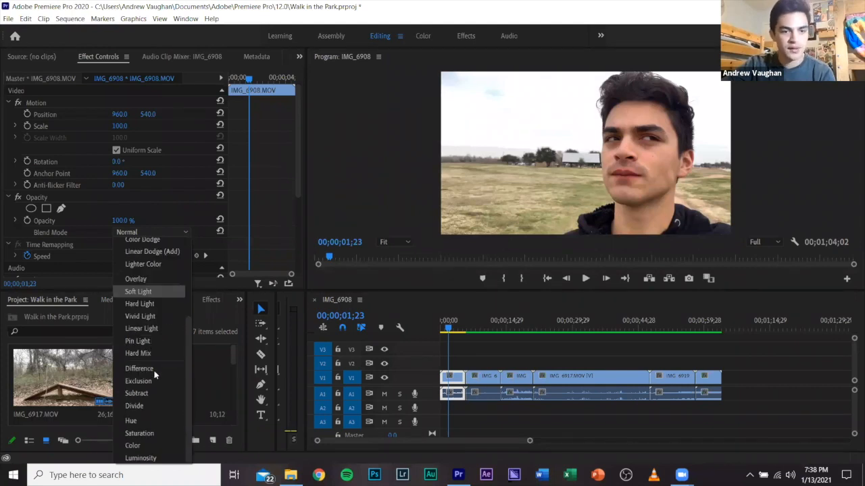
pyautogui.click(182, 222)
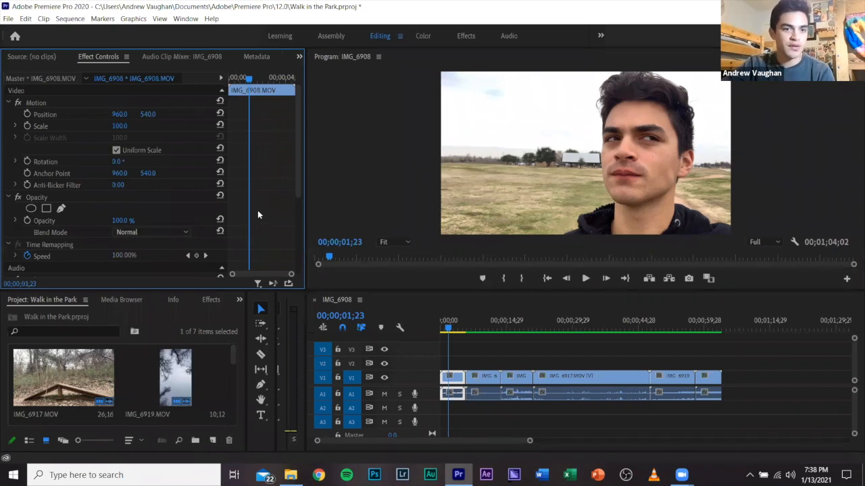
pyautogui.scroll(-2, 86, 203)
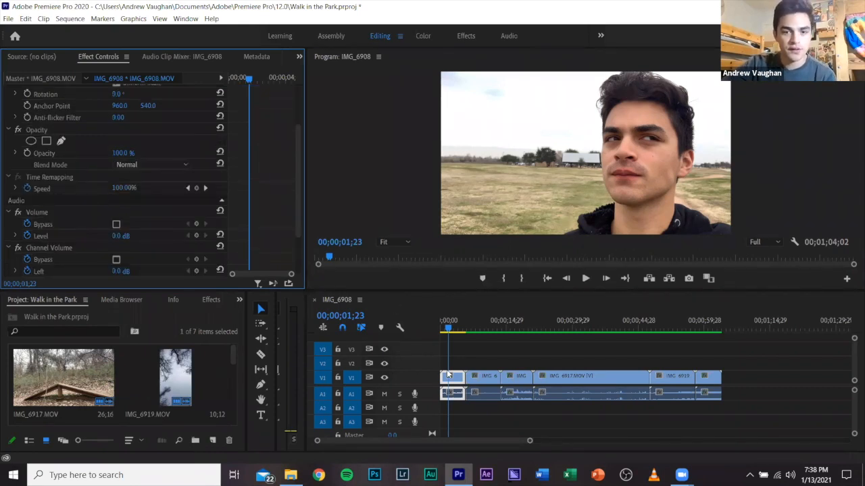
# Move the playhead onto the last clip, IMG_6920, at 00;01;00;02 and open its speed and duration settings.
pyautogui.click(706, 378)
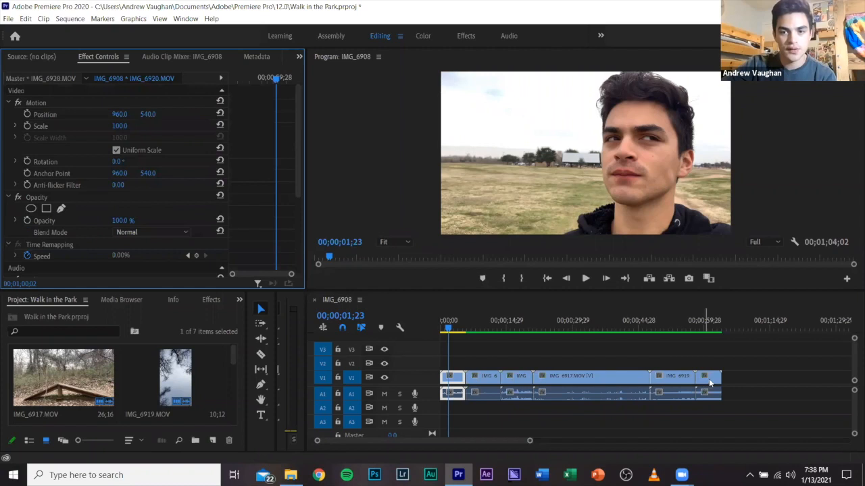
pyautogui.click(677, 359)
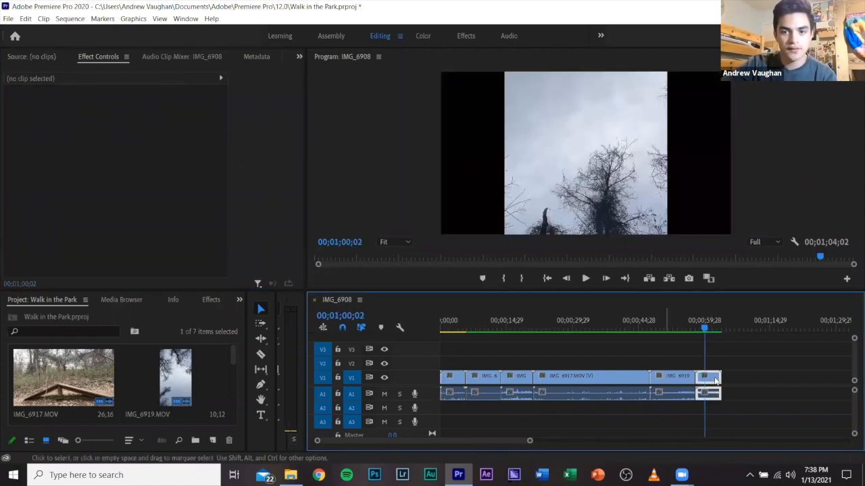
pyautogui.rightClick(708, 376)
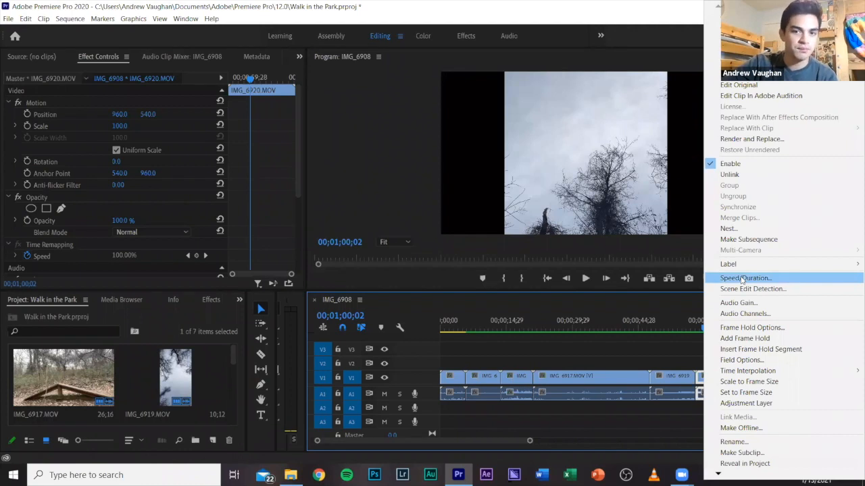
pyautogui.click(743, 279)
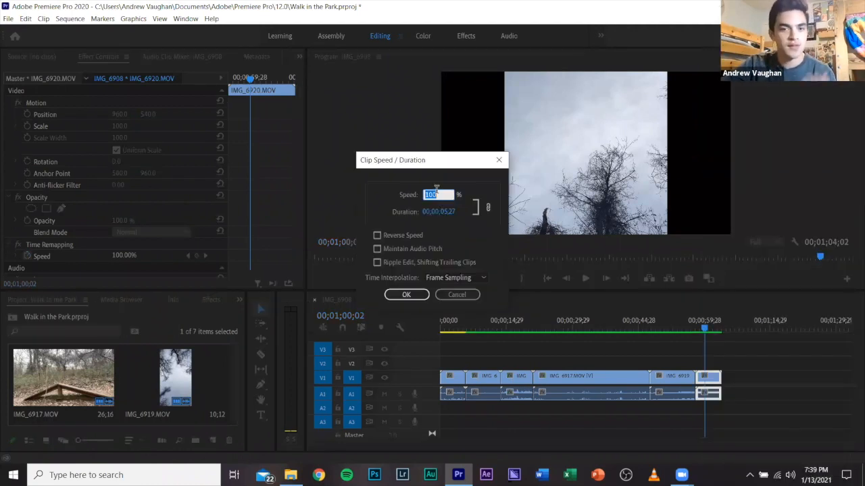
# Try clip speeds of 150% and 50% for IMG_6920, and restore the speed to 100%.
pyautogui.write('150')
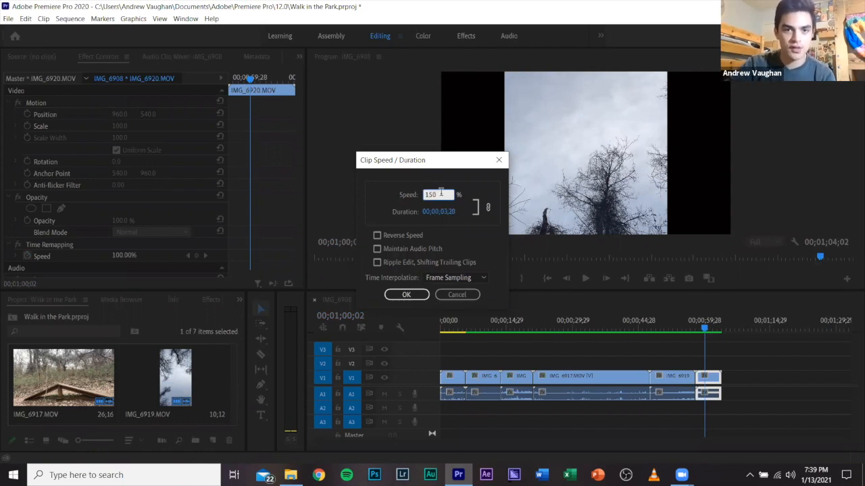
pyautogui.moveTo(441, 194); pyautogui.dragTo(423, 195)
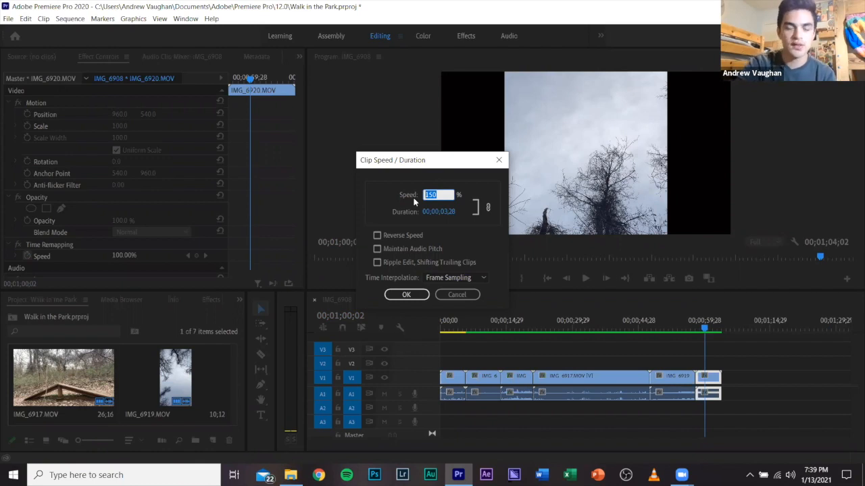
pyautogui.write('50')
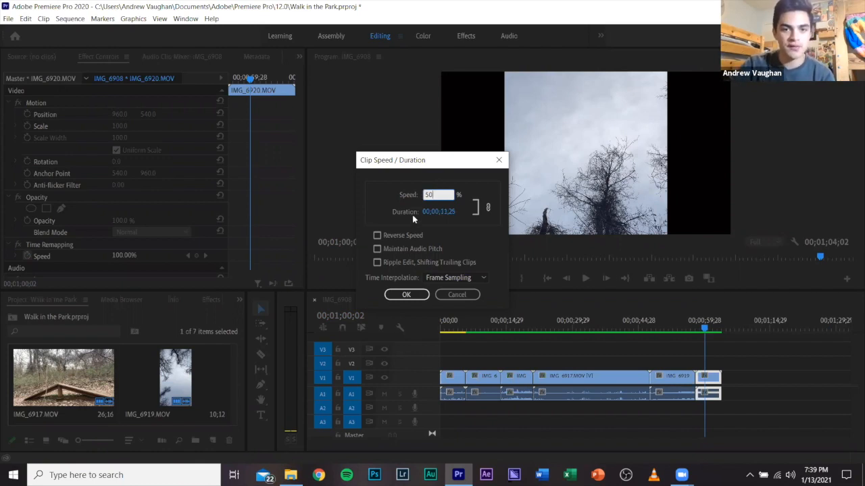
pyautogui.doubleClick(428, 195)
pyautogui.write('100')
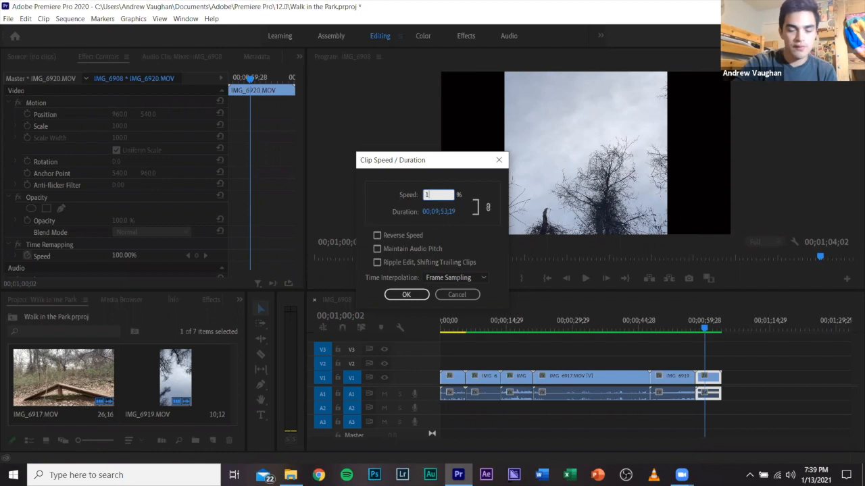
pyautogui.click(391, 204)
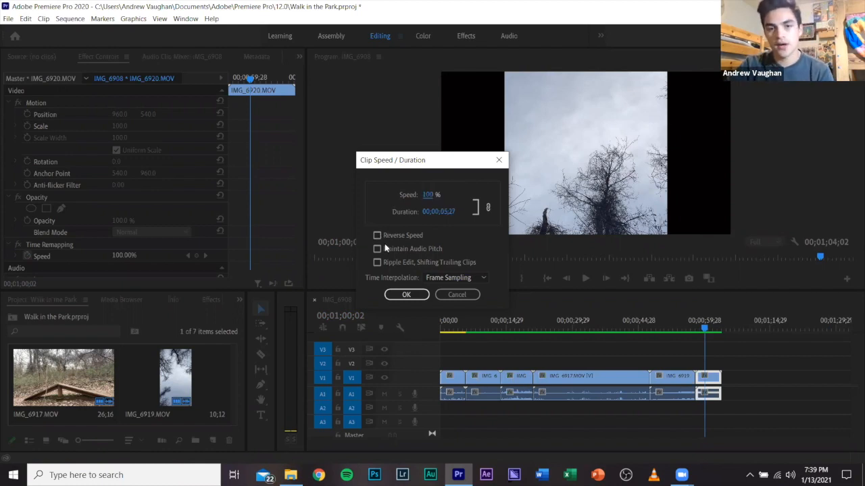
# Cancel the speed settings, unlink the IMG_6920 clip's audio from its video, and try moving the audio on its own.
pyautogui.click(449, 294)
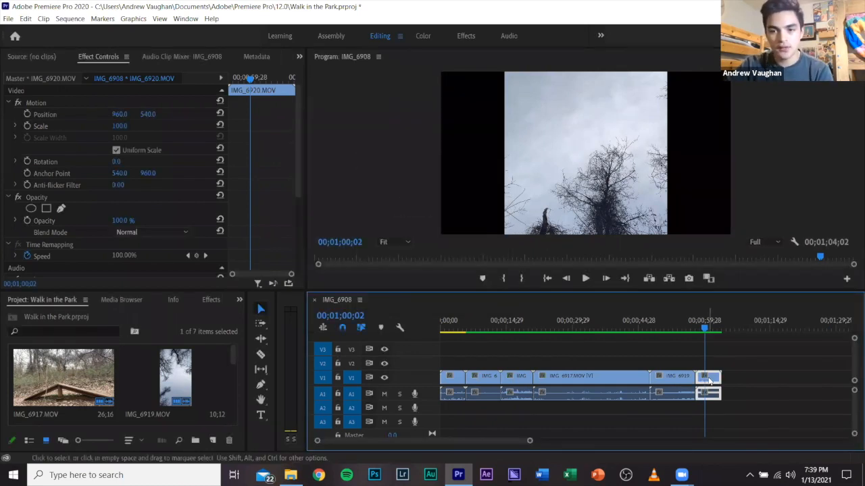
pyautogui.click(385, 394)
pyautogui.click(385, 394)
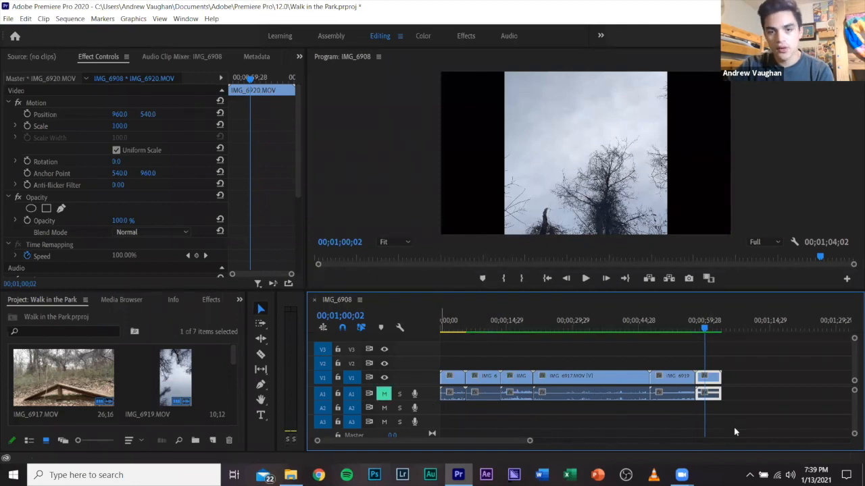
pyautogui.rightClick(715, 381)
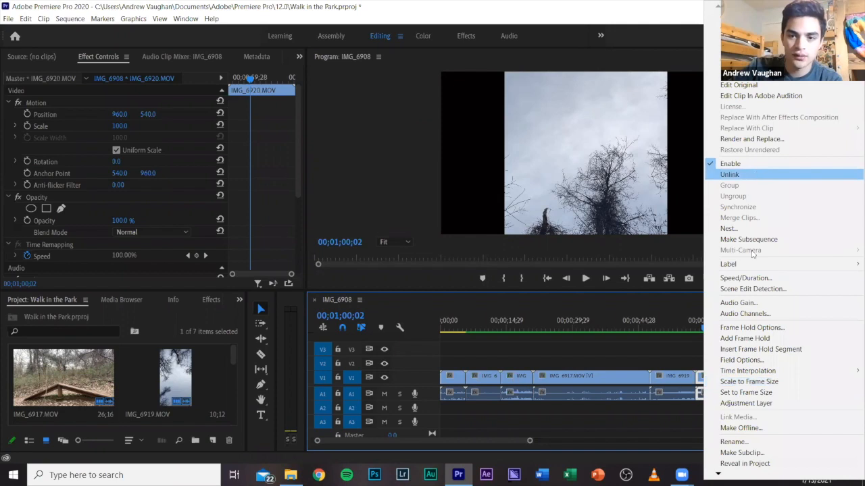
pyautogui.click(713, 398)
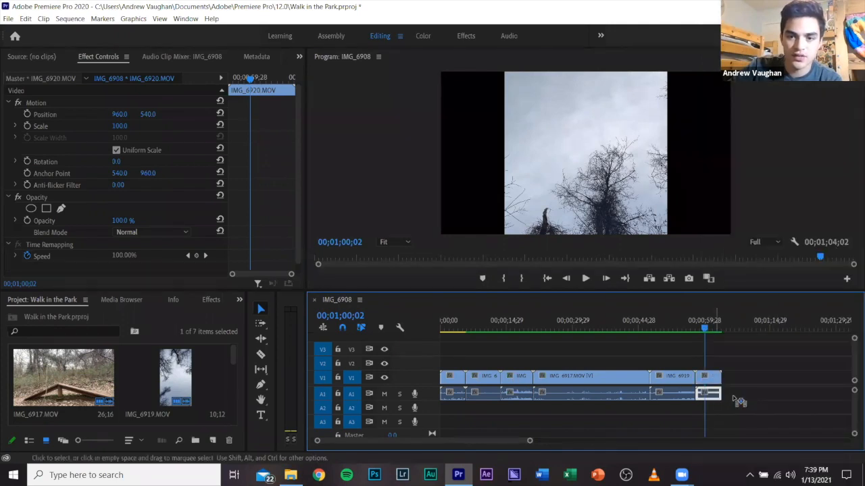
pyautogui.moveTo(716, 395); pyautogui.dragTo(728, 394)
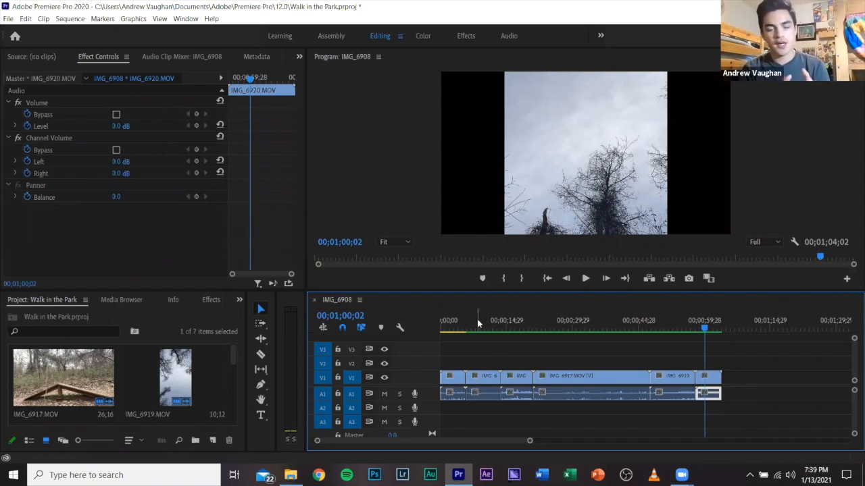
# Return the playhead to 00;00;00;00 and examine the motion, opacity and audio settings of the IMG_6908 clip.
pyautogui.moveTo(460, 326); pyautogui.dragTo(433, 323)
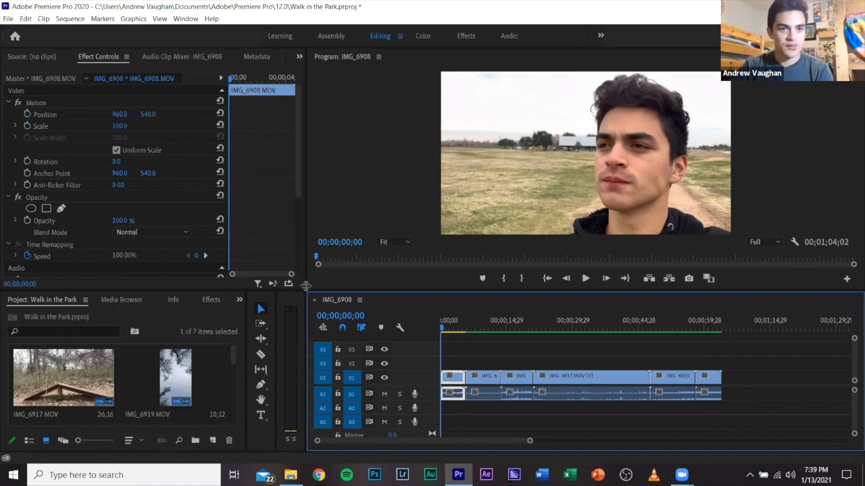
pyautogui.moveTo(298, 216); pyautogui.dragTo(295, 263)
pyautogui.click(455, 359)
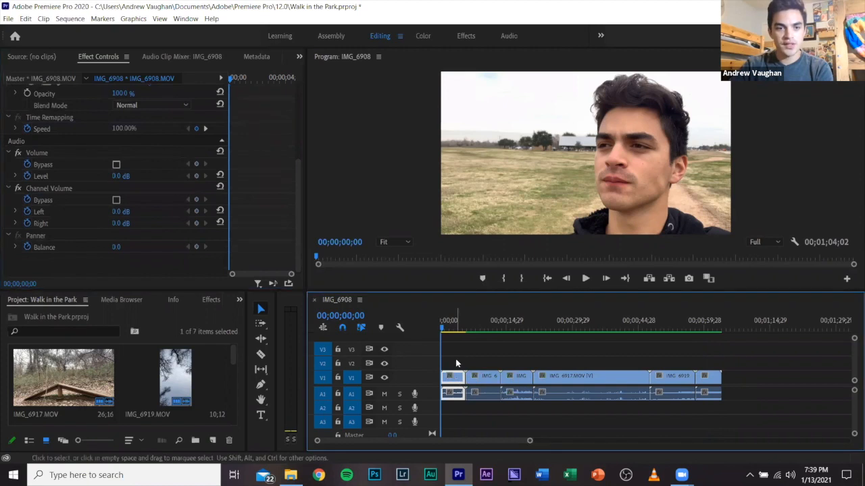
pyautogui.moveTo(299, 167); pyautogui.dragTo(295, 64)
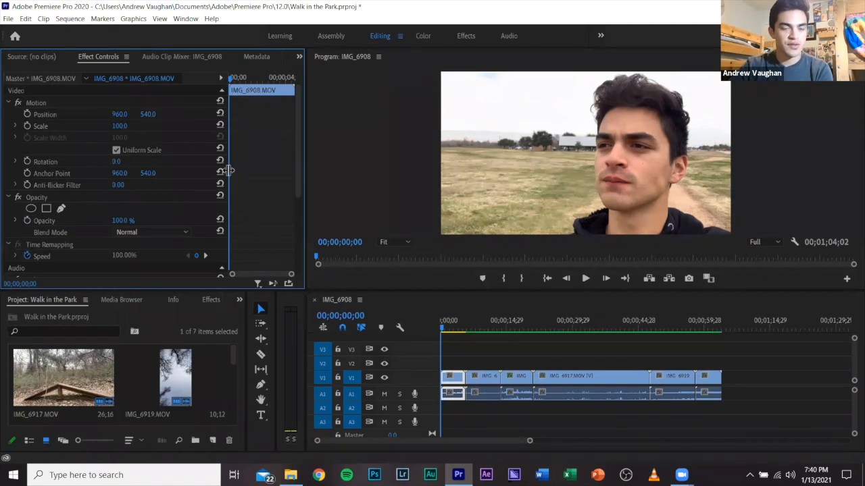
pyautogui.scroll(-1, 293, 182)
pyautogui.moveTo(293, 177); pyautogui.dragTo(280, 248)
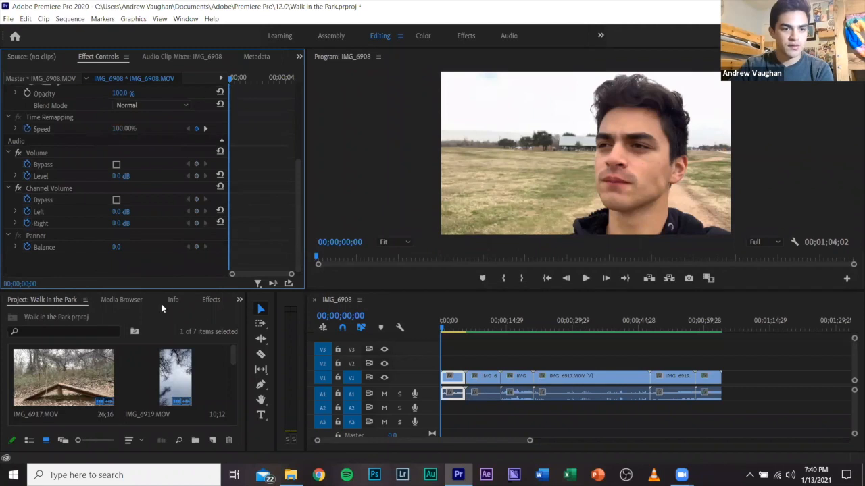
# Open the list of available effects and look again at the motion and opacity settings of IMG_6908.
pyautogui.click(209, 299)
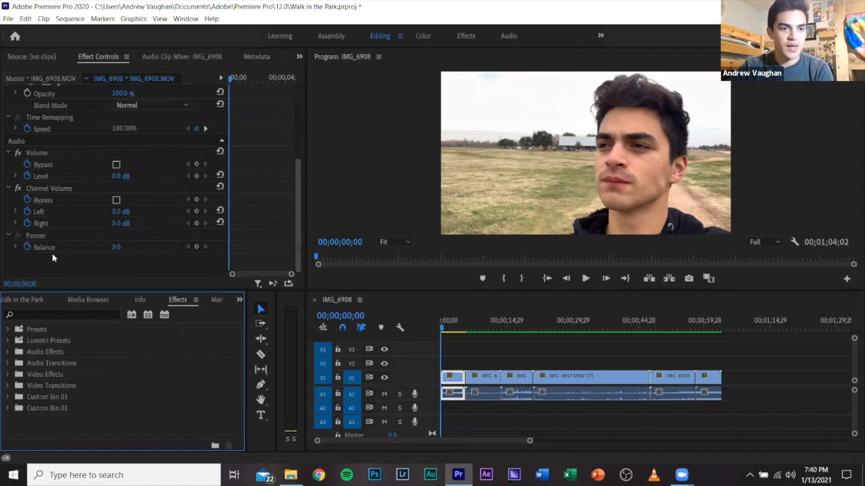
pyautogui.scroll(1, 298, 213)
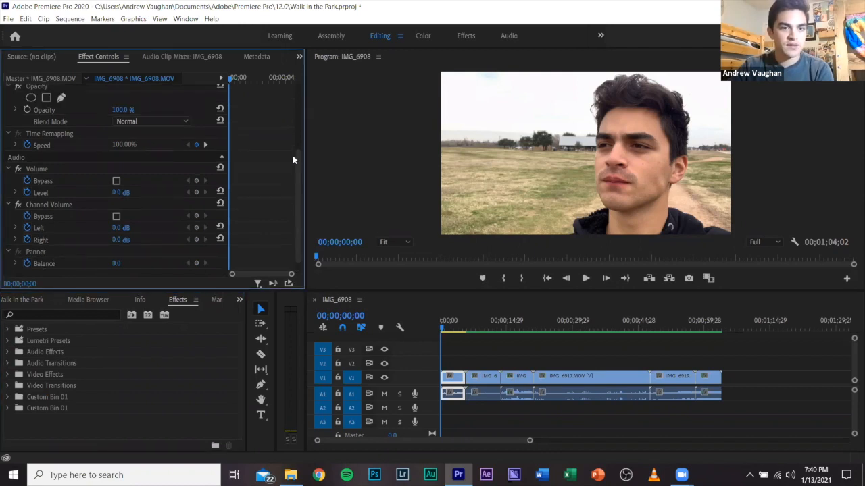
pyautogui.scroll(3, 292, 135)
pyautogui.scroll(3, 292, 196)
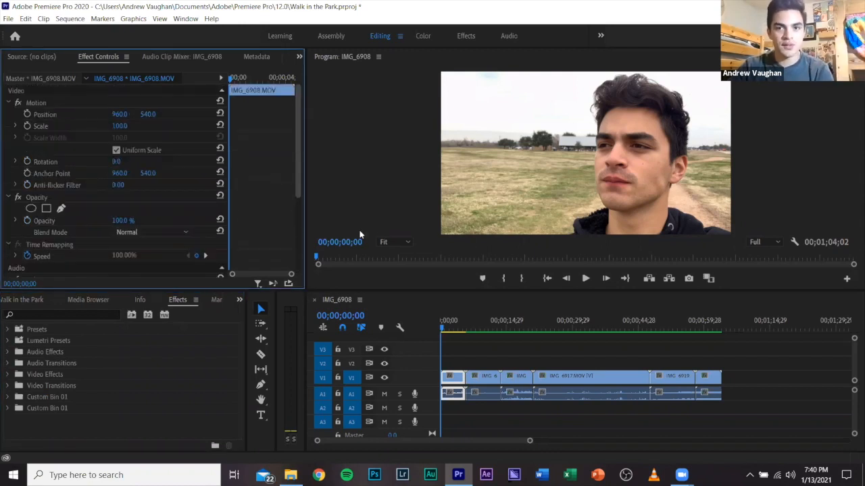
# Turn off timeline snapping and move the IMG_6920 clip onto V2 with its audio on A2.
pyautogui.click(507, 359)
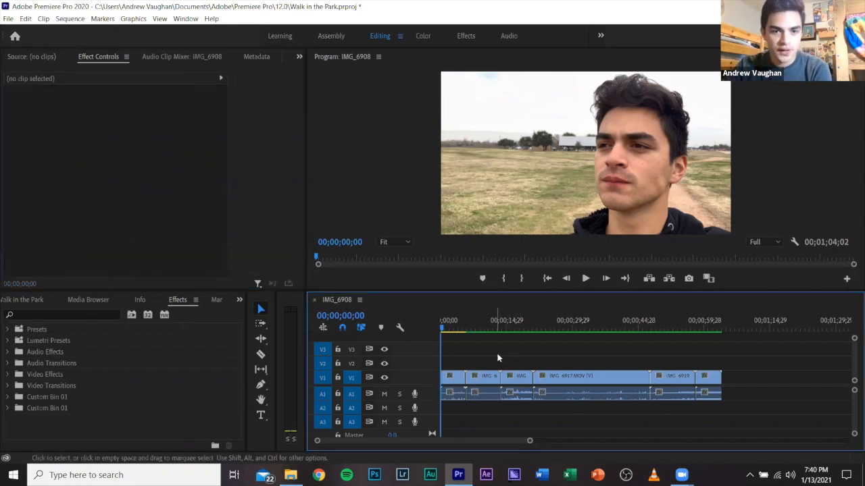
pyautogui.click(342, 328)
pyautogui.moveTo(714, 382); pyautogui.dragTo(707, 408)
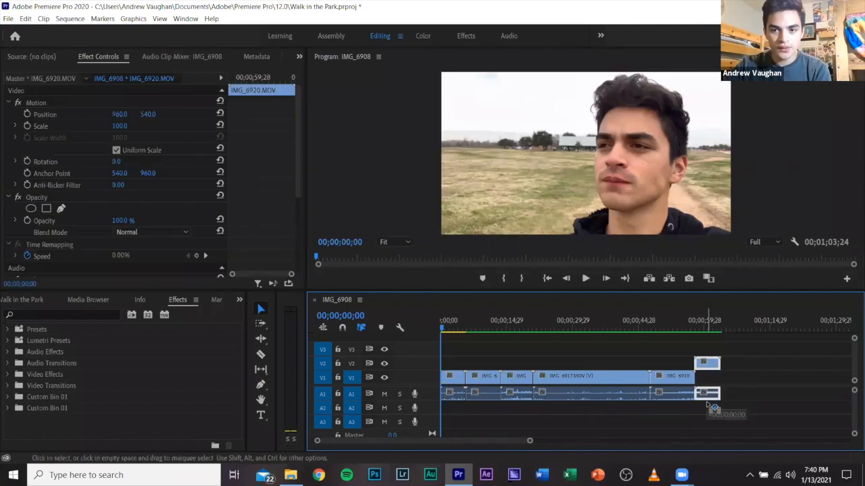
# Try repositioning IMG_6920 with snapping turned on, undo the move, and try repositioning it with snapping turned off.
pyautogui.click(343, 328)
pyautogui.moveTo(715, 366)
pyautogui.mouseDown()
pyautogui.moveTo(693, 370)
pyautogui.moveTo(714, 373)
pyautogui.mouseUp()
pyautogui.hotkey('ctrl', 'z')
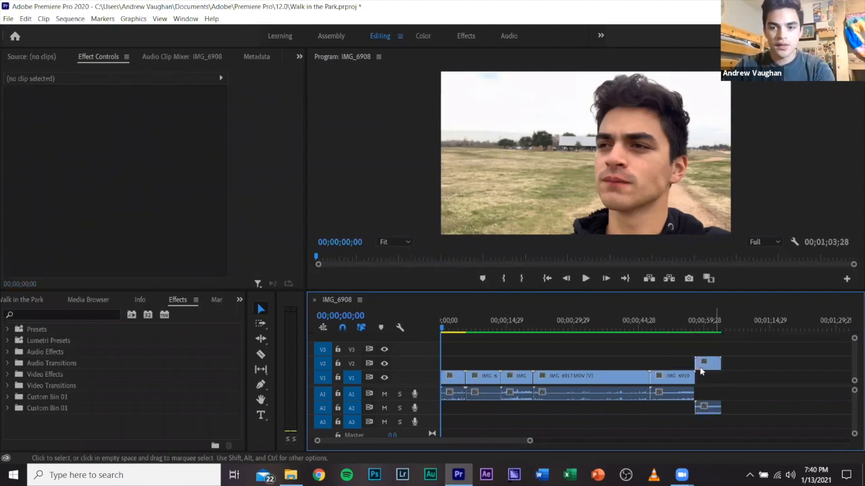
pyautogui.click(343, 329)
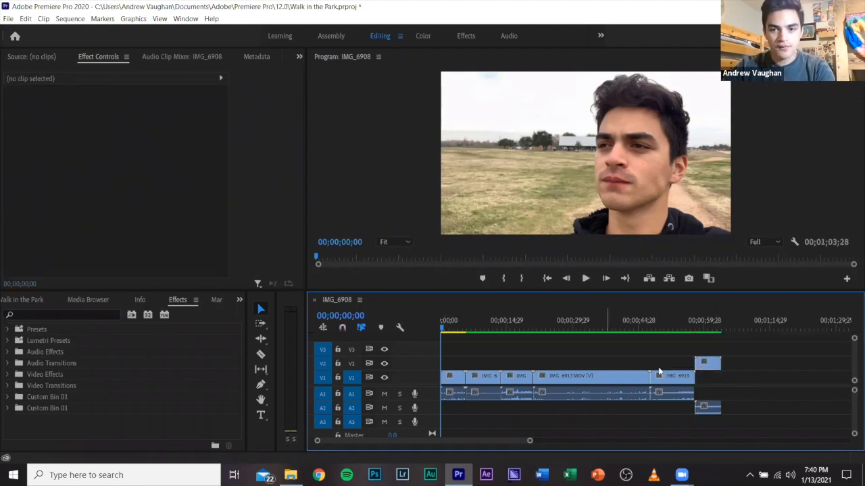
pyautogui.click(708, 367)
pyautogui.moveTo(708, 367); pyautogui.dragTo(739, 383)
pyautogui.click(360, 362)
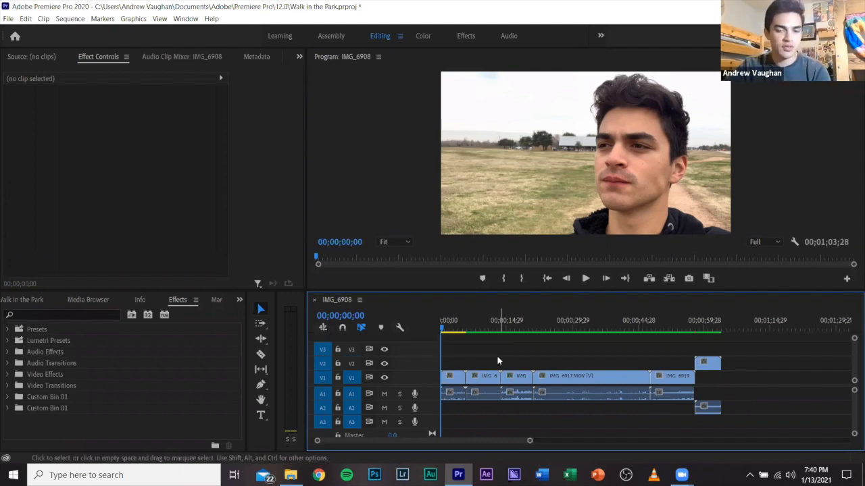
# Try splitting the IMG_6920 clip near its middle with the Razor tool, and place the playhead at 00;01;00;13.
pyautogui.click(260, 356)
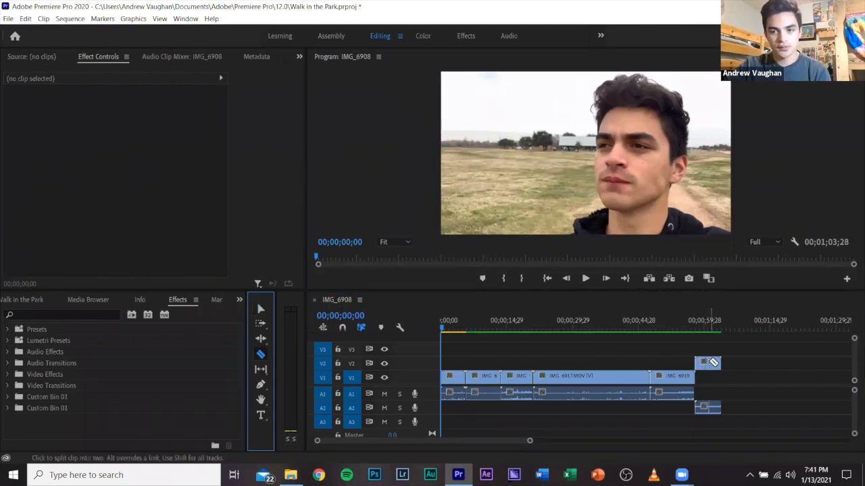
pyautogui.click(729, 343)
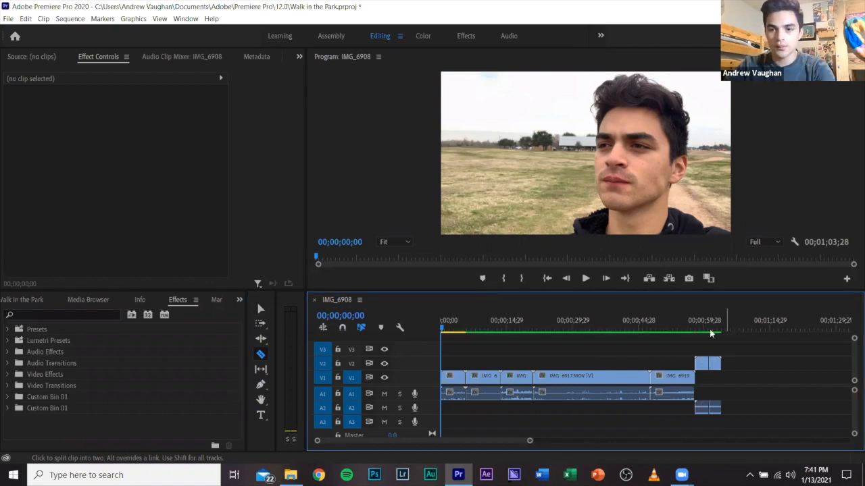
pyautogui.click(706, 329)
pyautogui.press('v')
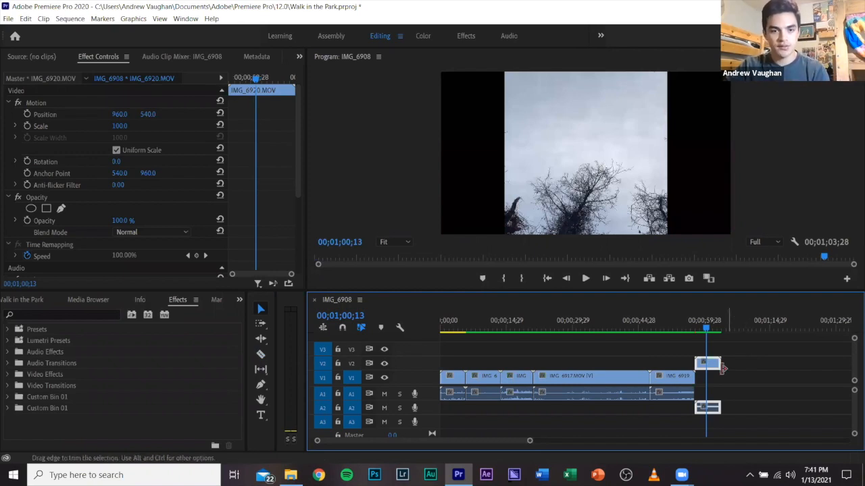
pyautogui.click(261, 354)
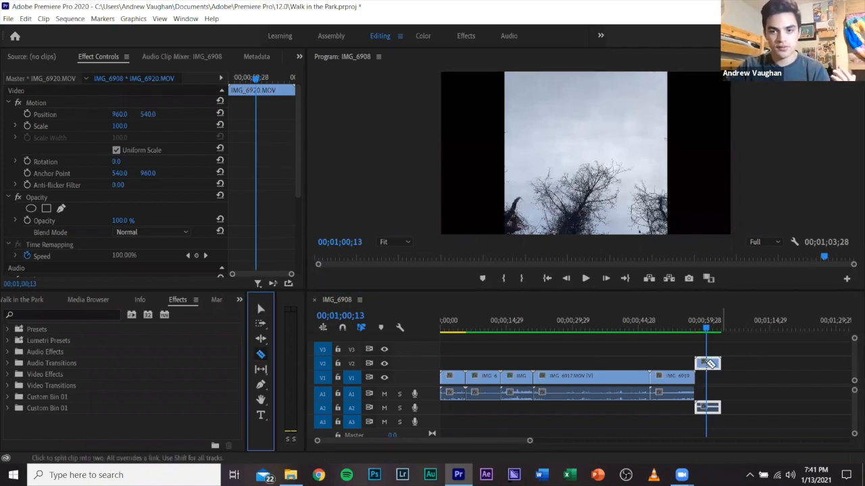
# Return to the Selection tool and move IMG_6920's video back down to V1, after IMG_6919.
pyautogui.press('v')
pyautogui.click(730, 361)
pyautogui.moveTo(708, 365); pyautogui.dragTo(710, 379)
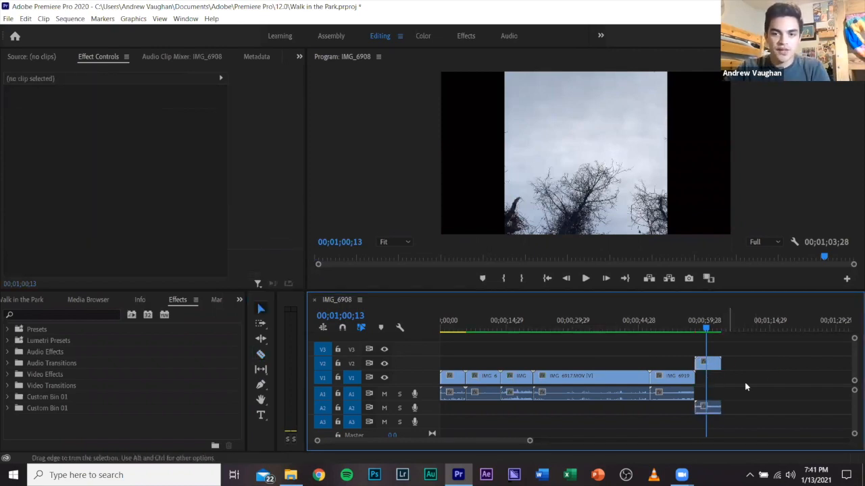
# Place the playhead at 00;00;02;12 within the first clip, IMG_6908.
pyautogui.click(447, 336)
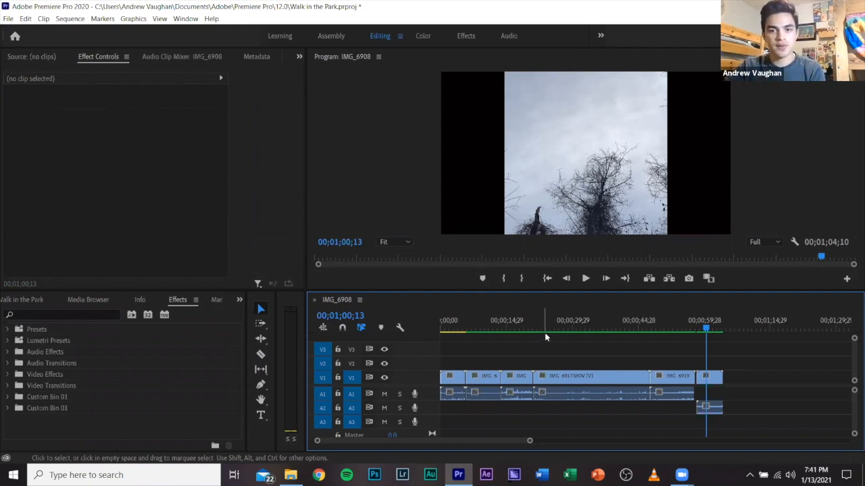
pyautogui.click(457, 328)
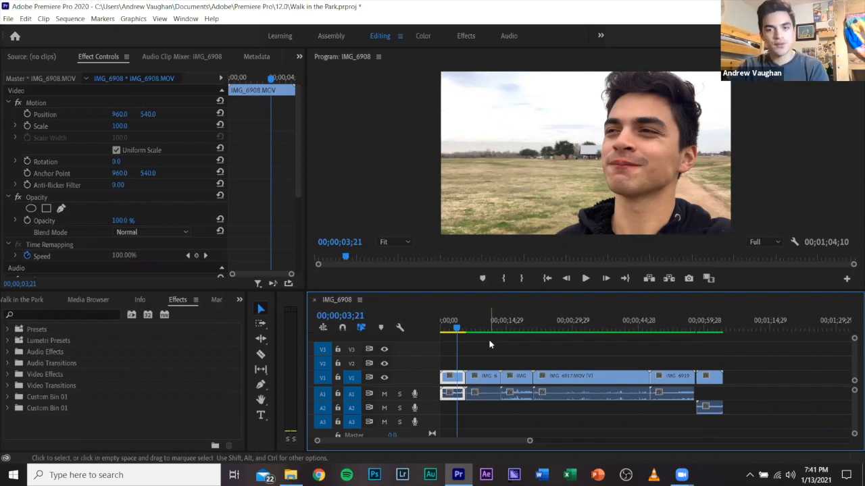
pyautogui.click(451, 329)
# Mute audio track A1 and move IMG_6920's audio up from A2 to A1 beneath its video.
pyautogui.click(380, 400)
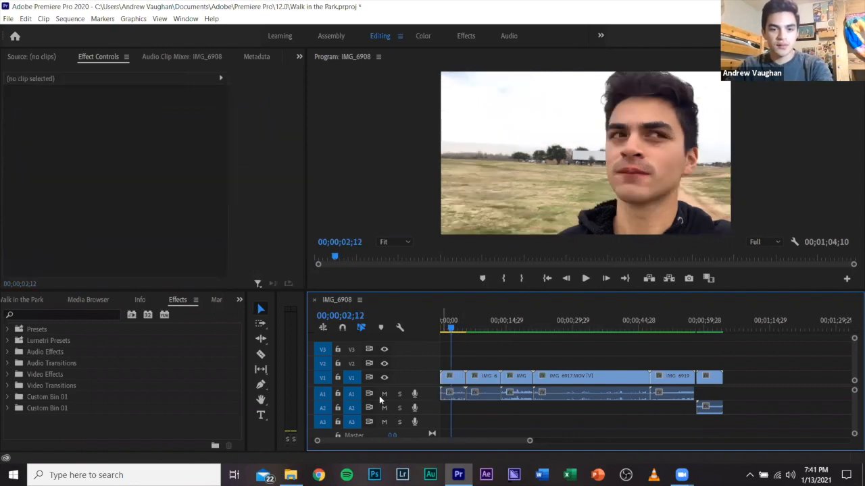
pyautogui.moveTo(706, 398); pyautogui.dragTo(706, 394)
pyautogui.click(670, 355)
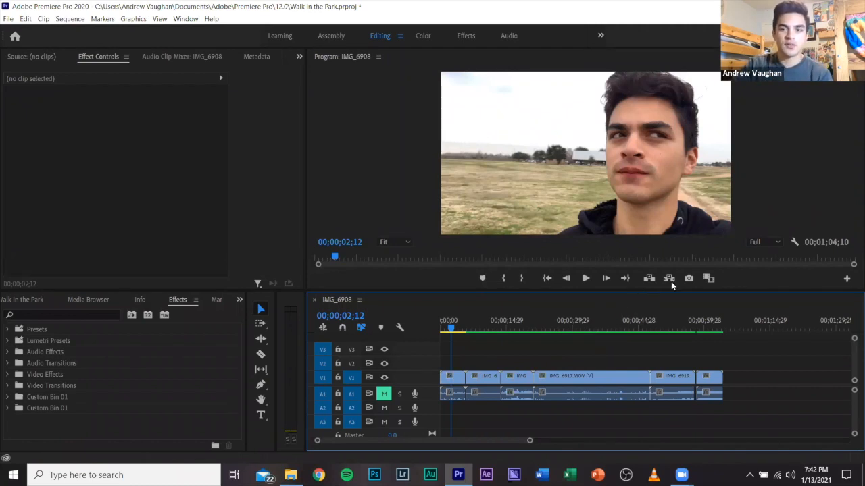
# Try a program monitor playback resolution of 1/2, set it to 1/4, and briefly play the sequence up to 00;00;03;11.
pyautogui.click(779, 243)
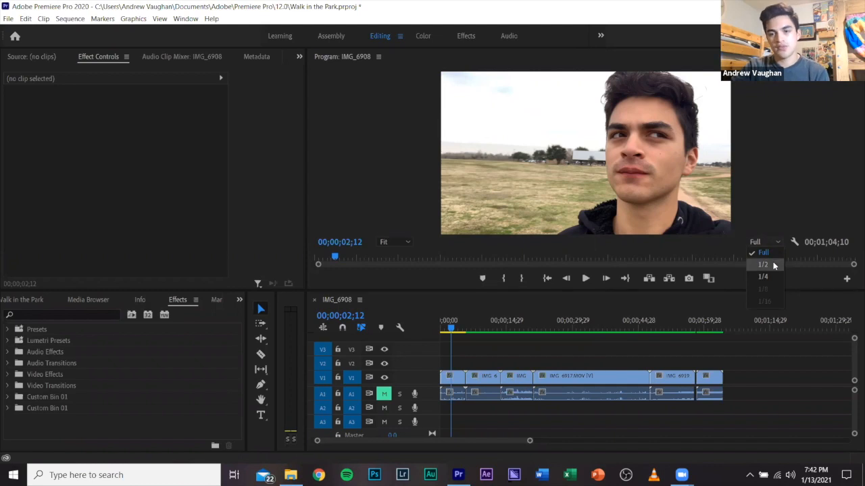
pyautogui.click(774, 265)
pyautogui.click(769, 243)
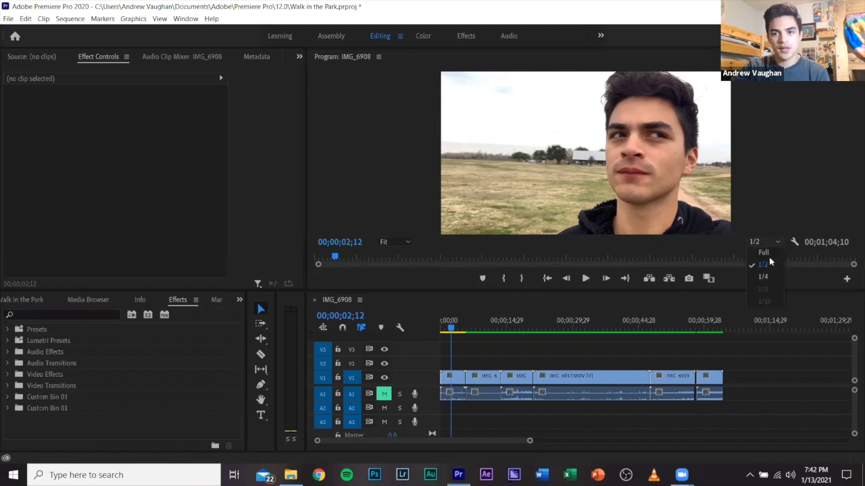
pyautogui.click(763, 276)
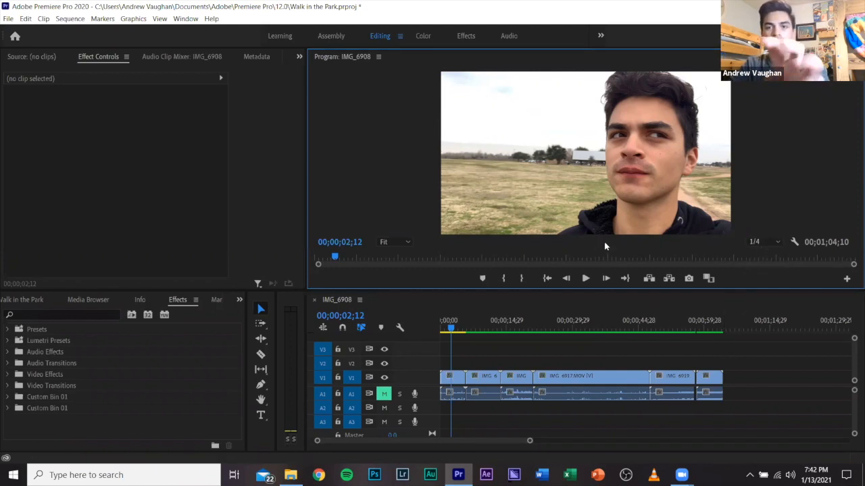
pyautogui.click(585, 278)
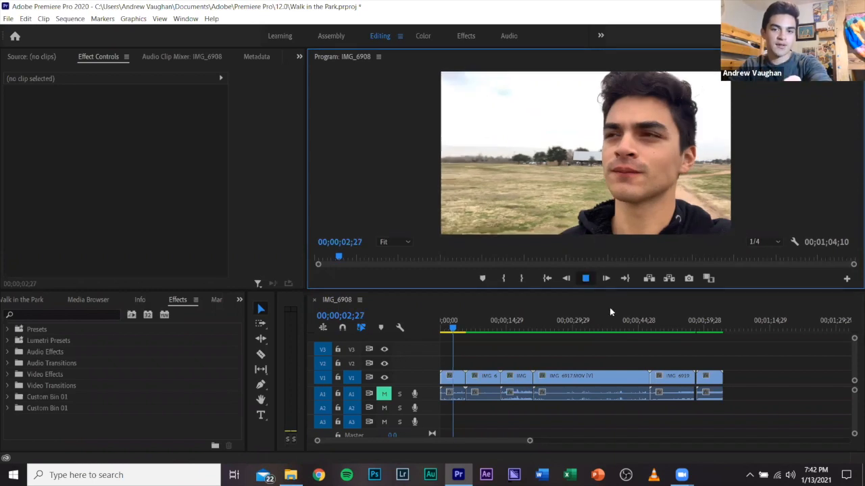
pyautogui.press('space')
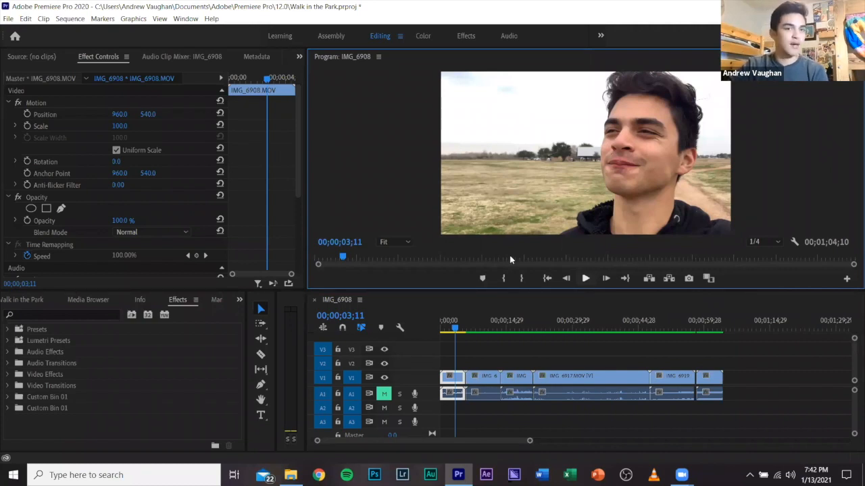
pyautogui.click(76, 21)
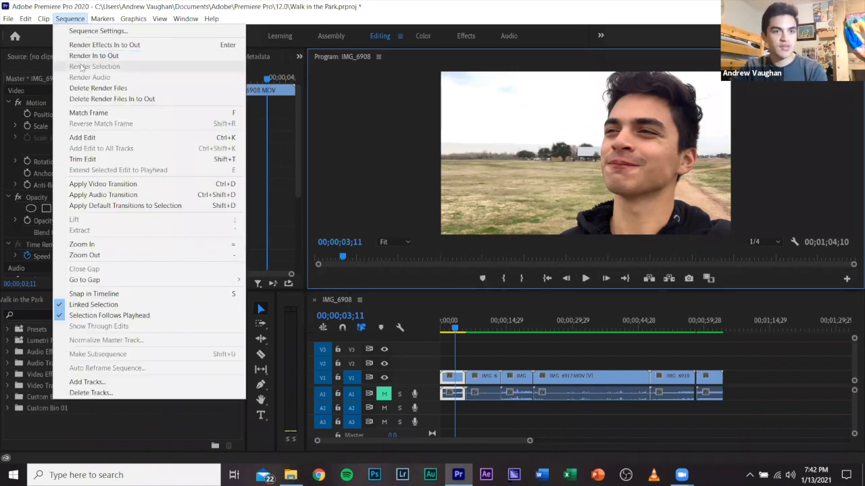
pyautogui.click(78, 21)
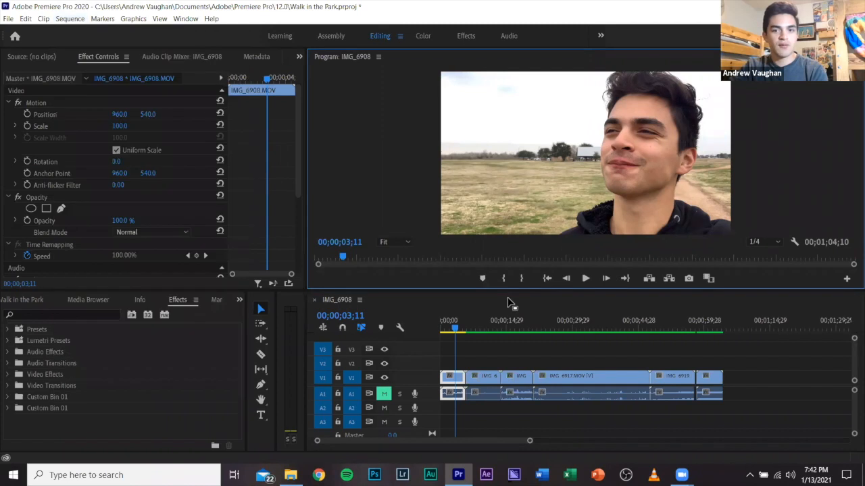
pyautogui.click(468, 354)
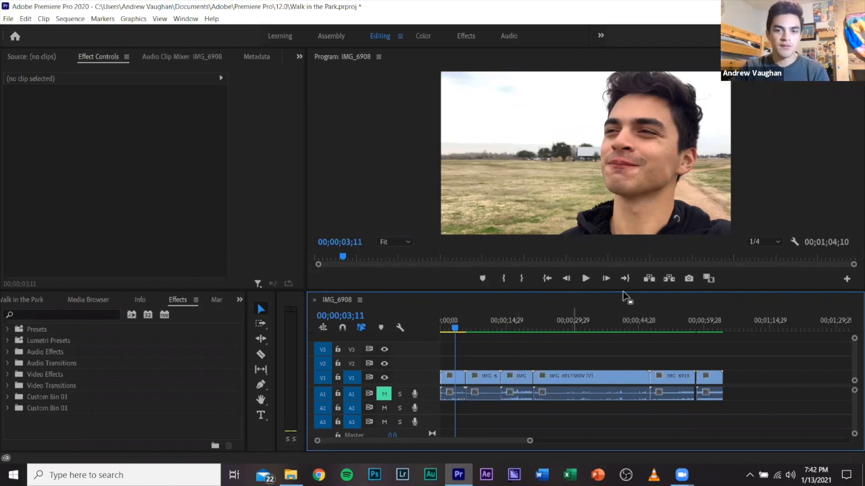
pyautogui.click(793, 242)
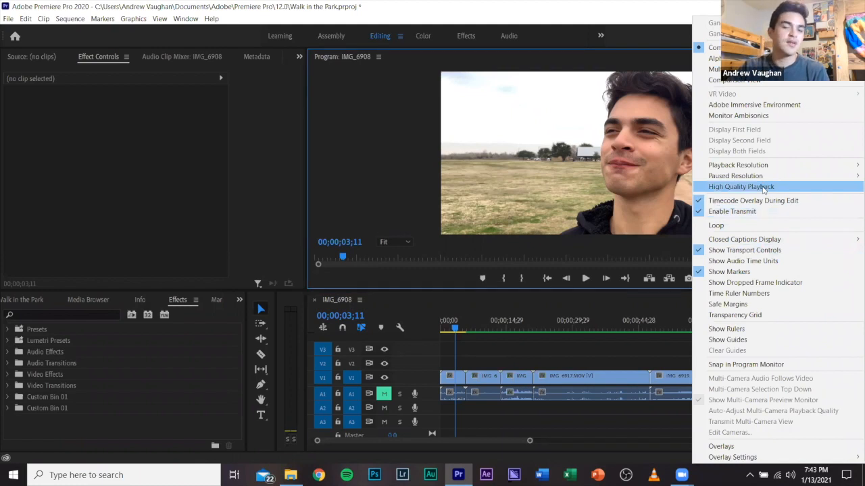
pyautogui.click(482, 342)
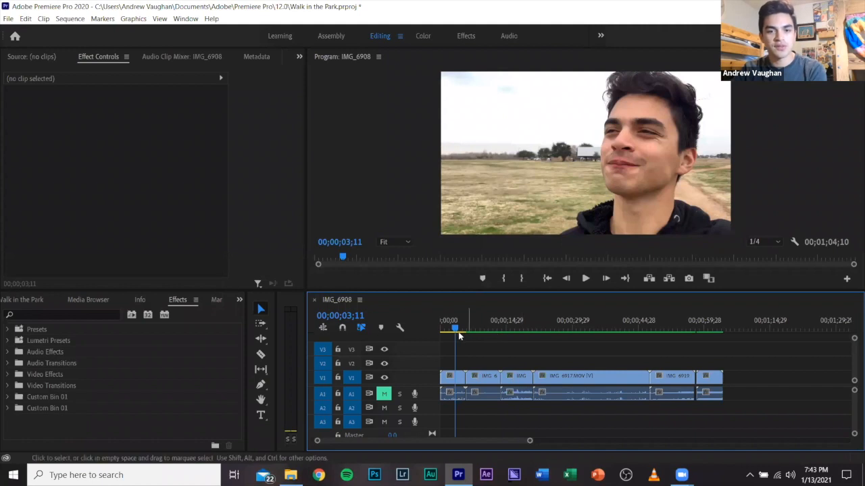
# Move the playhead back to 00;00;00;15 in the first clip and clear the clip selection.
pyautogui.moveTo(456, 329); pyautogui.dragTo(443, 330)
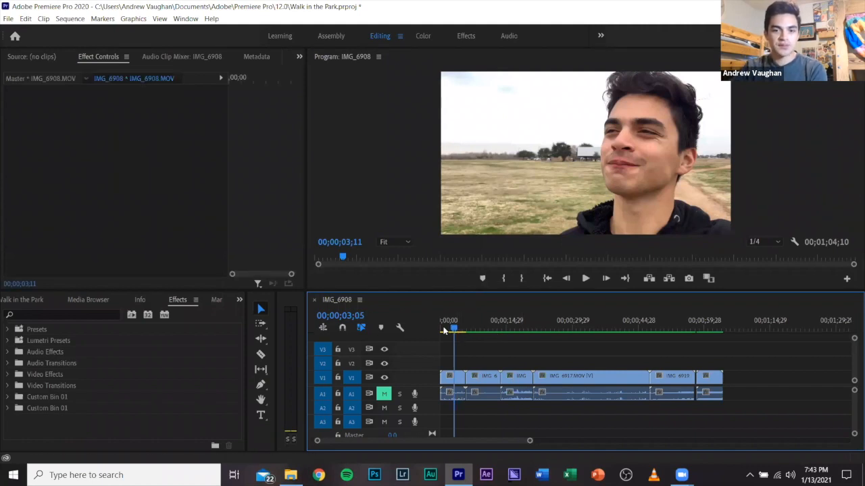
pyautogui.click(478, 349)
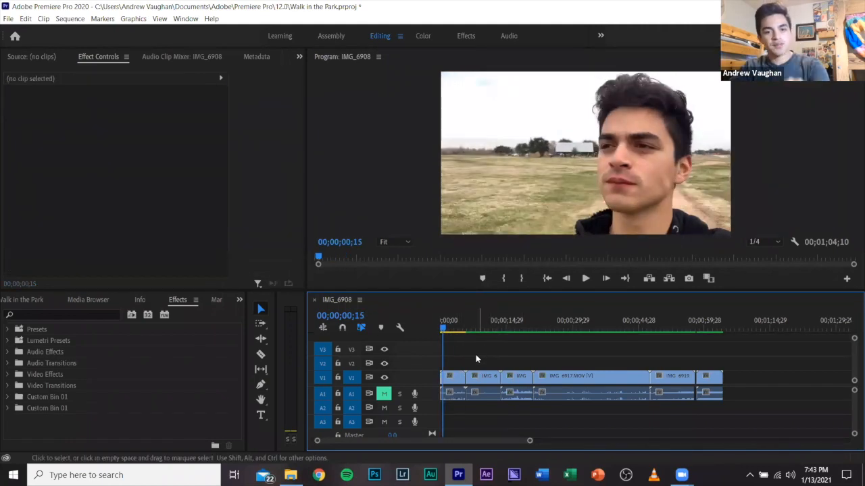
# Display the Walk in the Park project items and locate the IMG_6908 sequence among them.
pyautogui.click(239, 300)
pyautogui.click(271, 313)
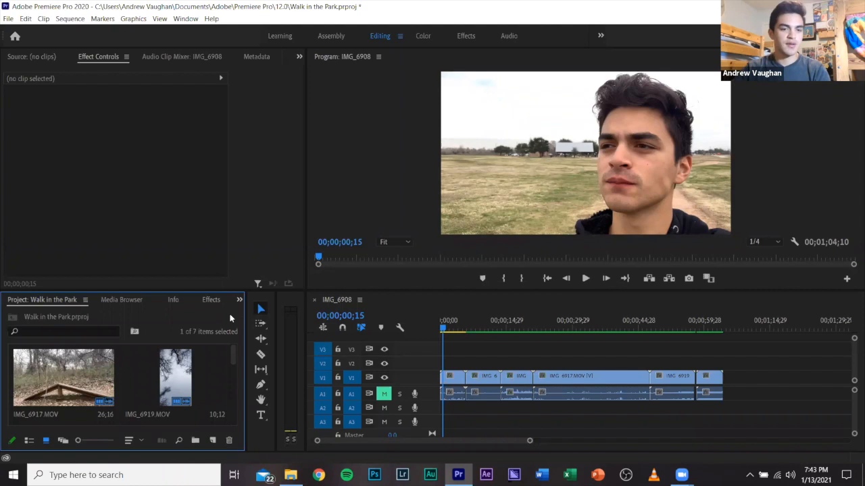
pyautogui.moveTo(233, 354); pyautogui.dragTo(234, 424)
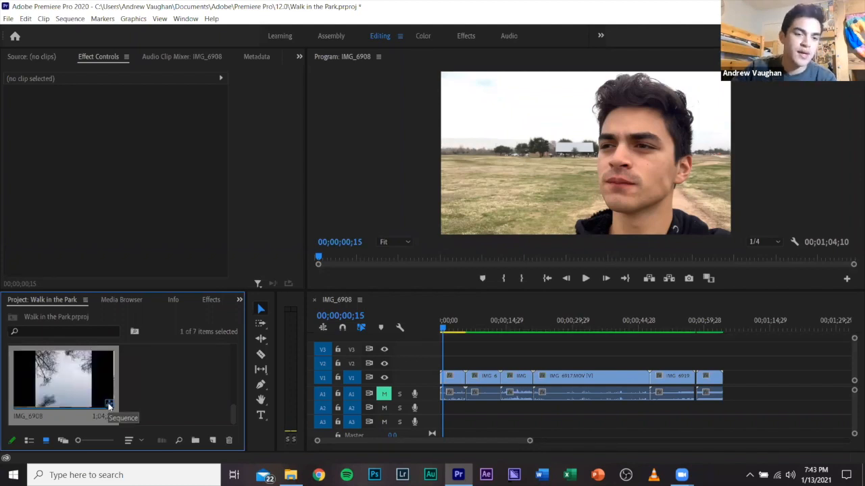
pyautogui.moveTo(233, 416); pyautogui.dragTo(233, 400)
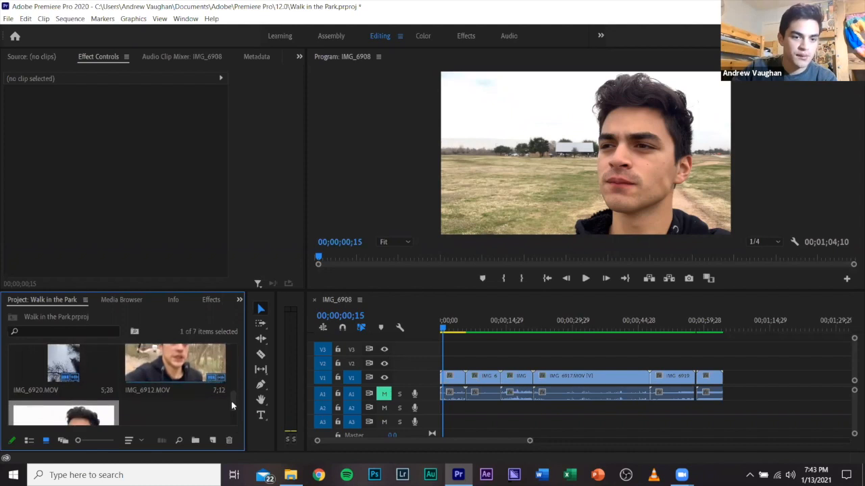
pyautogui.scroll(-2, 233, 423)
pyautogui.click(515, 364)
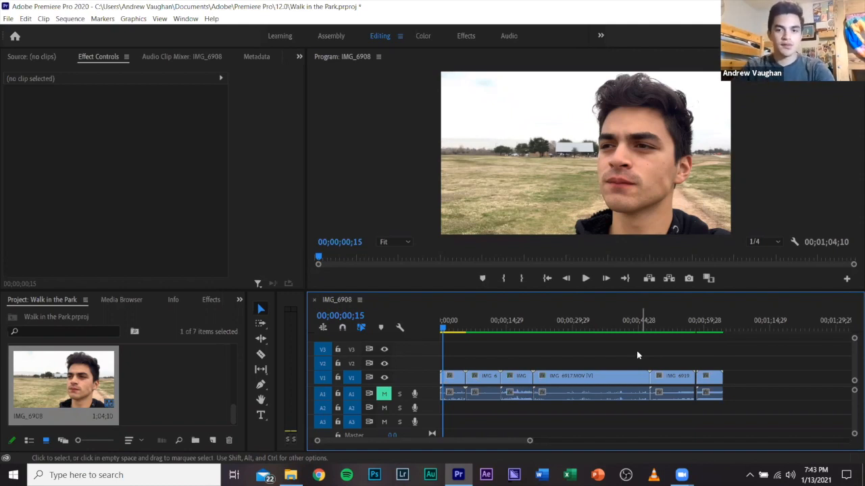
# Create a new sequence named Cut 1 using the ARRI 1080p 23.976 preset.
pyautogui.hotkey('ctrl', 'n')
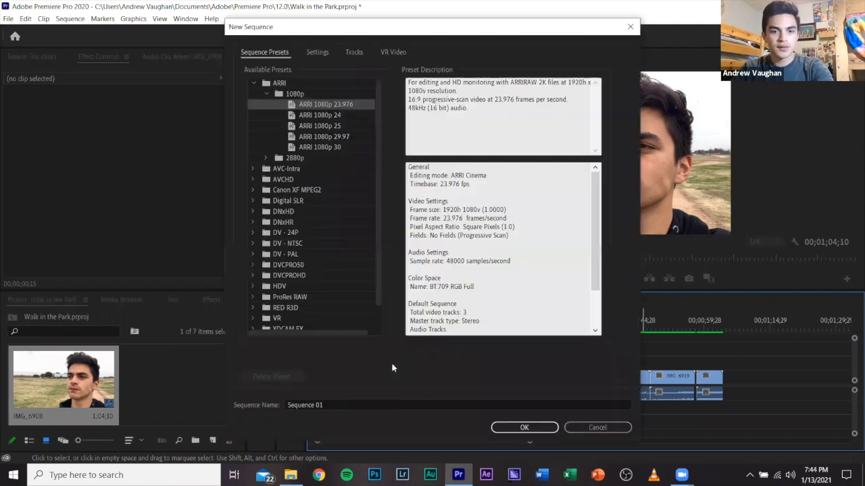
pyautogui.click(347, 403)
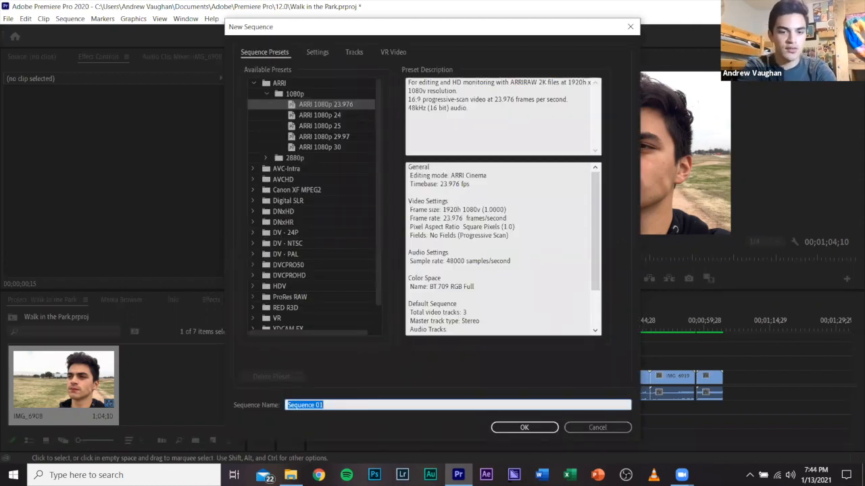
pyautogui.write('Cut 1')
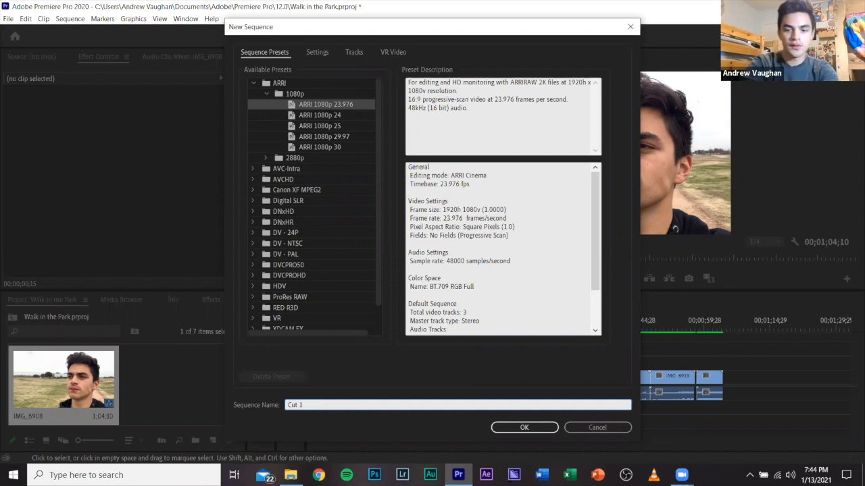
pyautogui.click(506, 429)
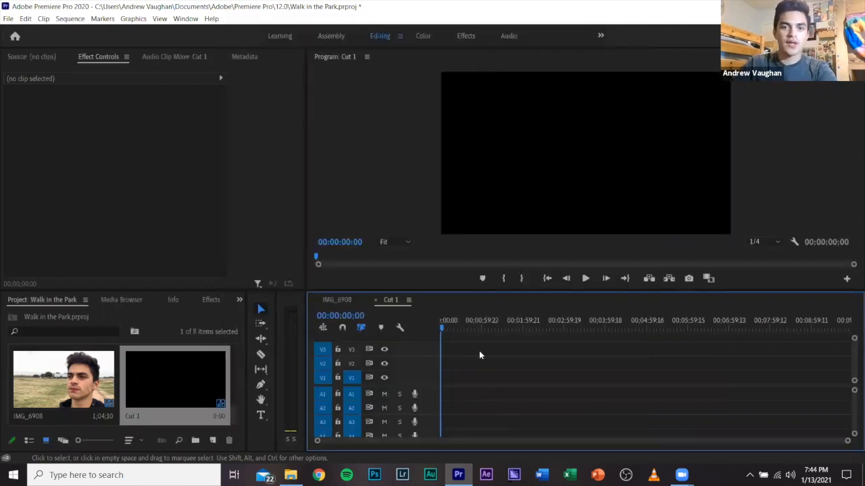
# Copy the first clip from the IMG_6908 sequence to the start of Cut 1, changing the sequence settings to match the clip.
pyautogui.click(341, 300)
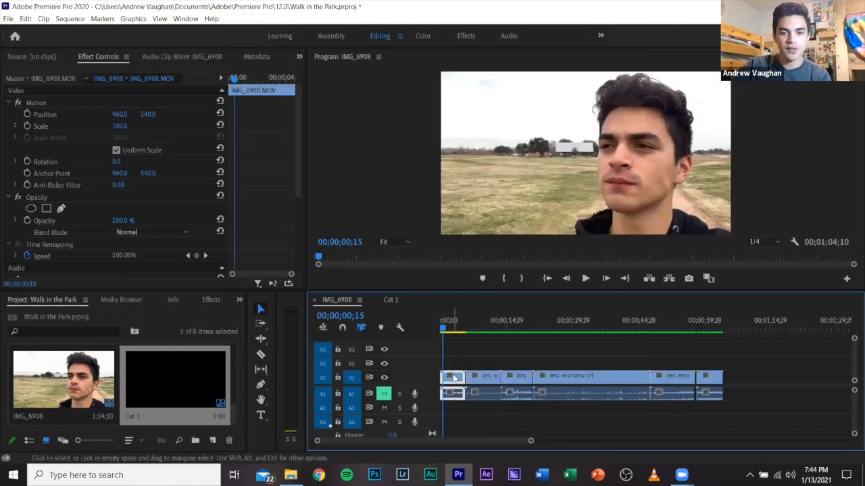
pyautogui.moveTo(457, 377)
pyautogui.mouseDown()
pyautogui.moveTo(396, 302)
pyautogui.moveTo(464, 342)
pyautogui.moveTo(459, 382)
pyautogui.moveTo(445, 385)
pyautogui.mouseUp()
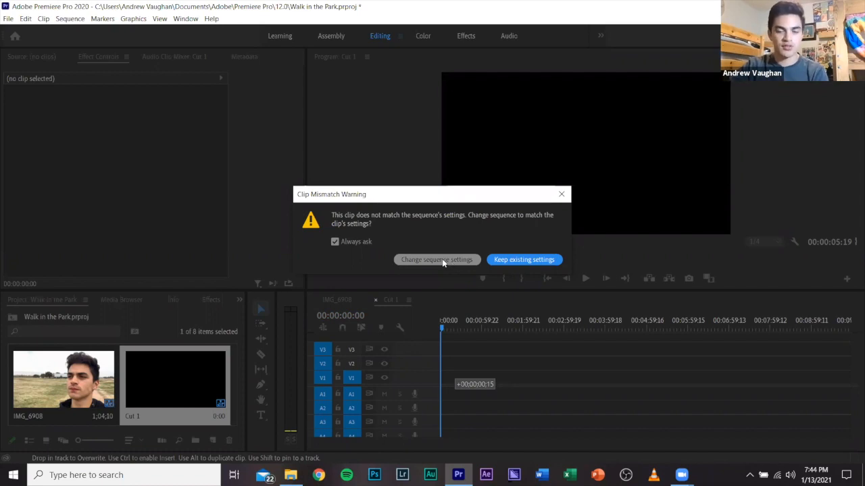
pyautogui.click(443, 262)
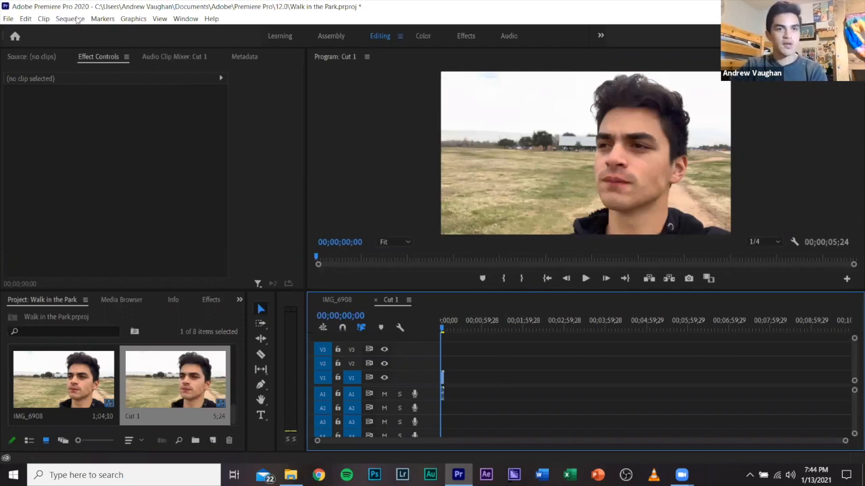
# Review Cut 1's sequence settings and the available timebase frame rates, leaving the settings without applying changes.
pyautogui.click(77, 21)
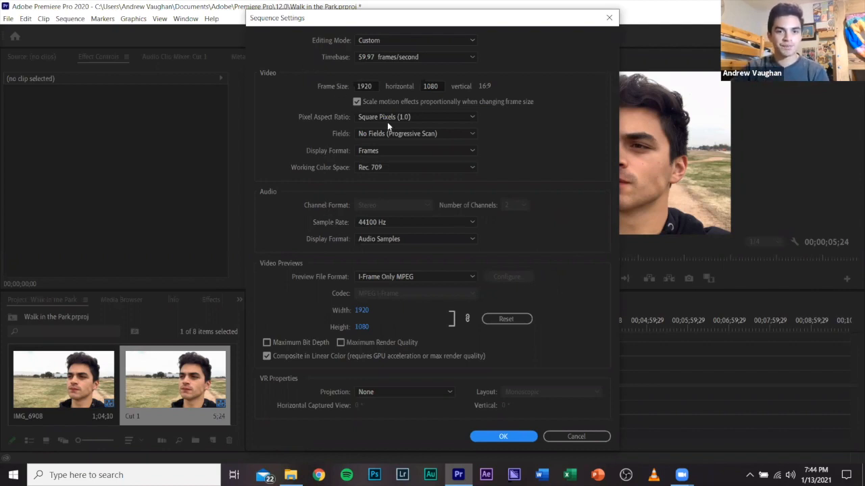
pyautogui.click(441, 59)
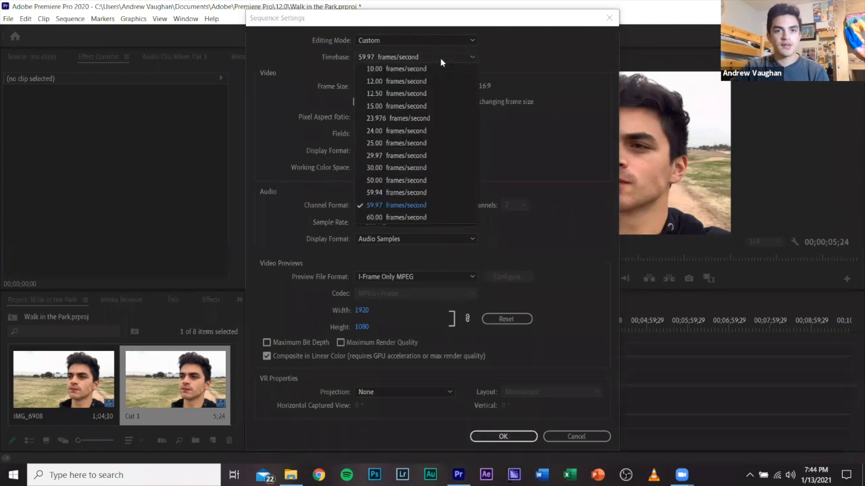
pyautogui.click(441, 56)
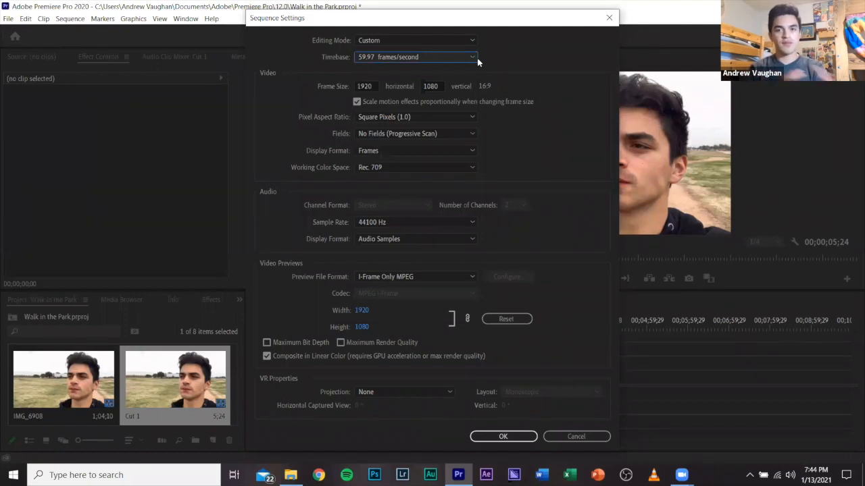
pyautogui.click(477, 58)
pyautogui.click(477, 58)
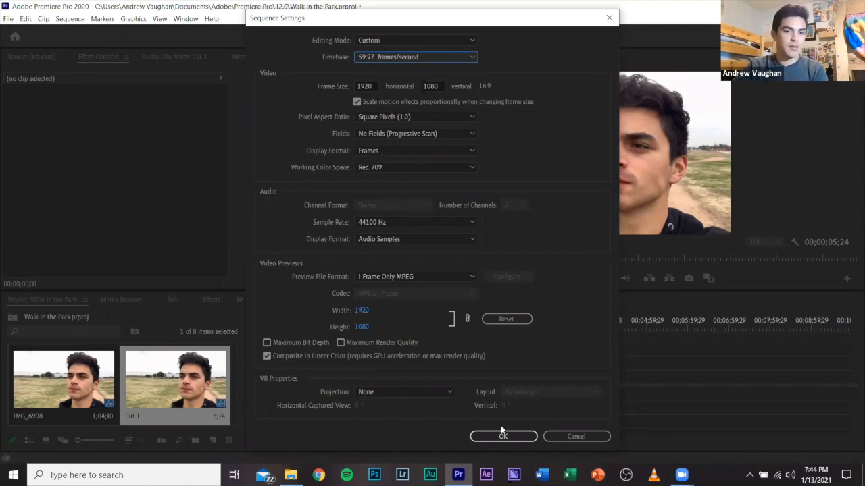
pyautogui.click(564, 438)
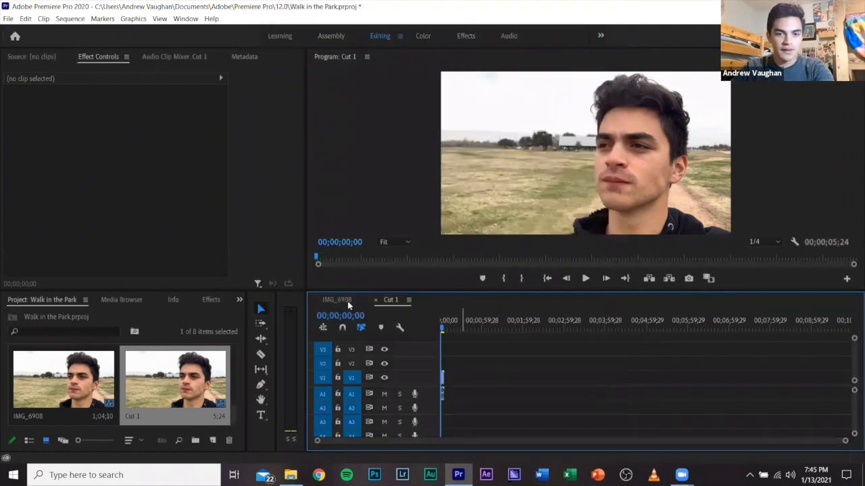
# Return to the IMG_6908 sequence and play its opening clip on into IMG_6910, stopping at 00;00;11;18.
pyautogui.click(455, 346)
pyautogui.press('space')
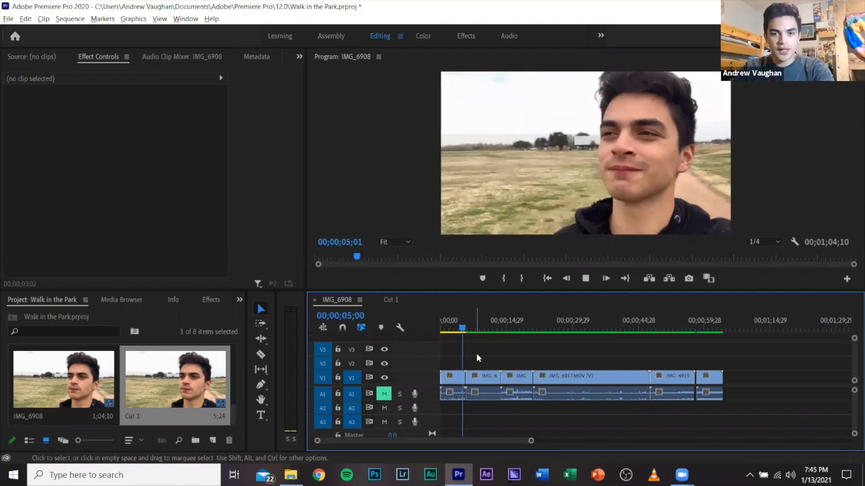
pyautogui.scroll(1, 477, 358)
pyautogui.press('space')
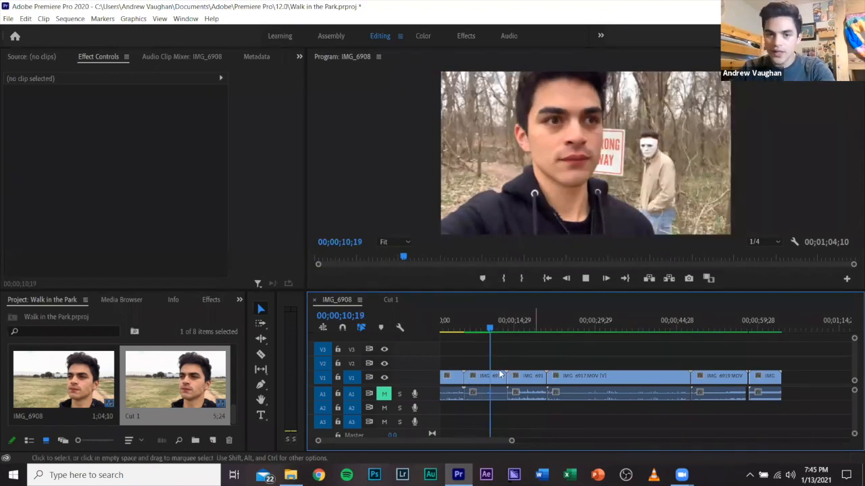
pyautogui.press('space')
pyautogui.click(501, 375)
pyautogui.scroll(2, 510, 369)
pyautogui.scroll(1, 525, 358)
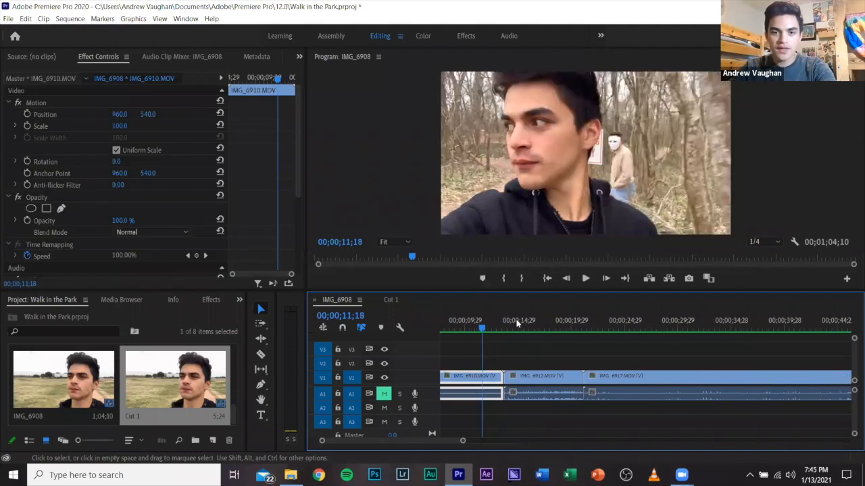
# Play part of the IMG_6912 clip, stopping at 00;00;16;20.
pyautogui.click(516, 320)
pyautogui.press('space')
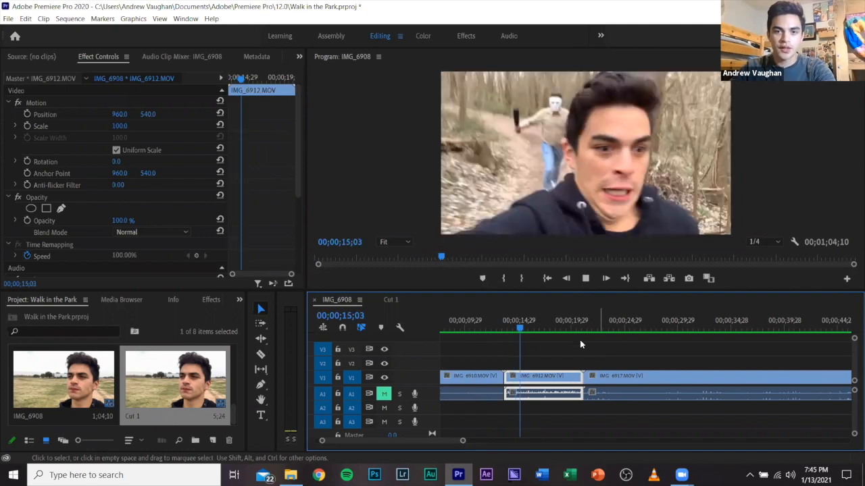
pyautogui.press('space')
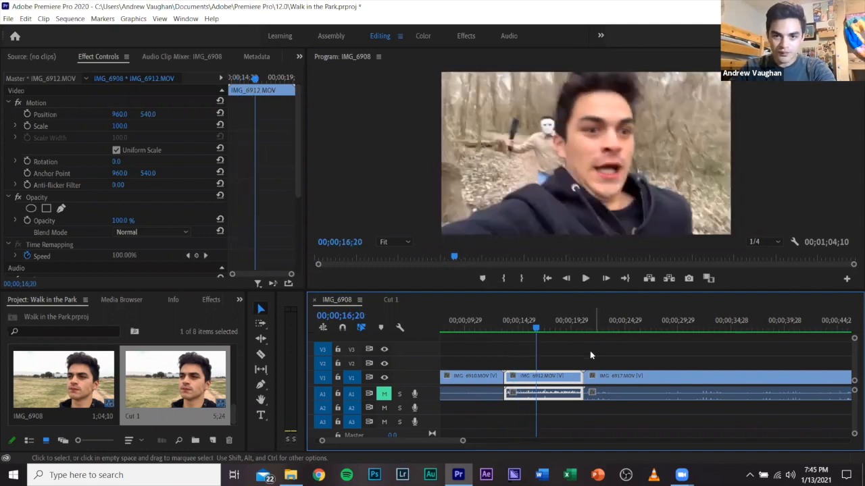
# Play the IMG_6917 clip from 00;00;24;13, then skip ahead to 00;00;29;04 and preview a little more.
pyautogui.press('-')
pyautogui.click(557, 324)
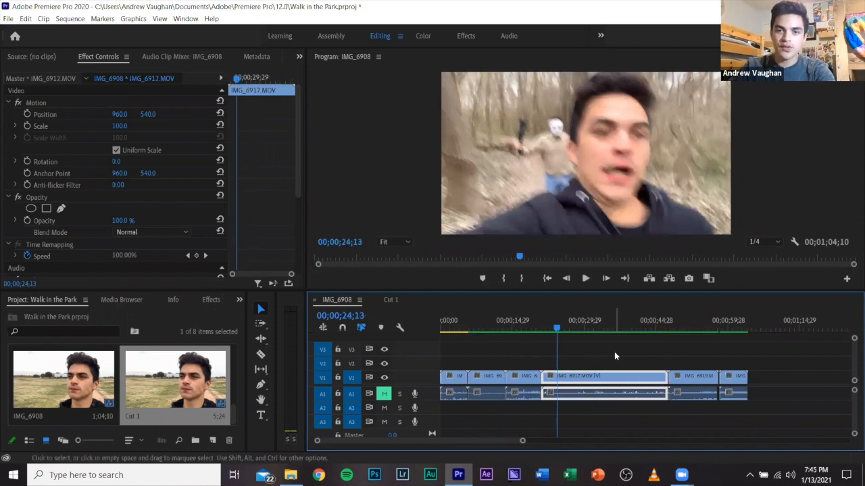
pyautogui.click(614, 351)
pyautogui.press('space')
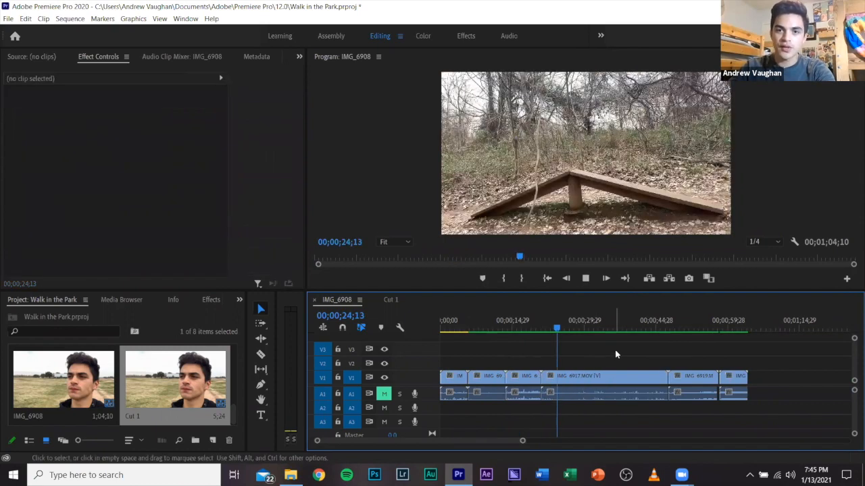
pyautogui.click(582, 331)
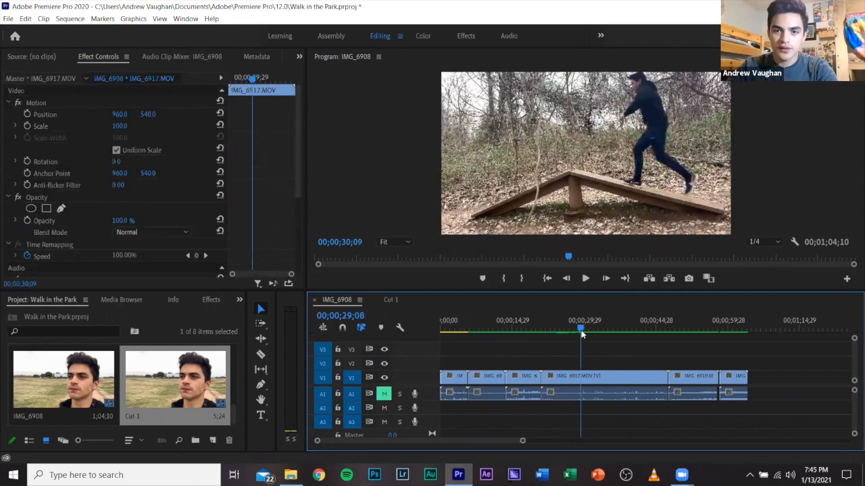
pyautogui.click(620, 351)
pyautogui.press('space')
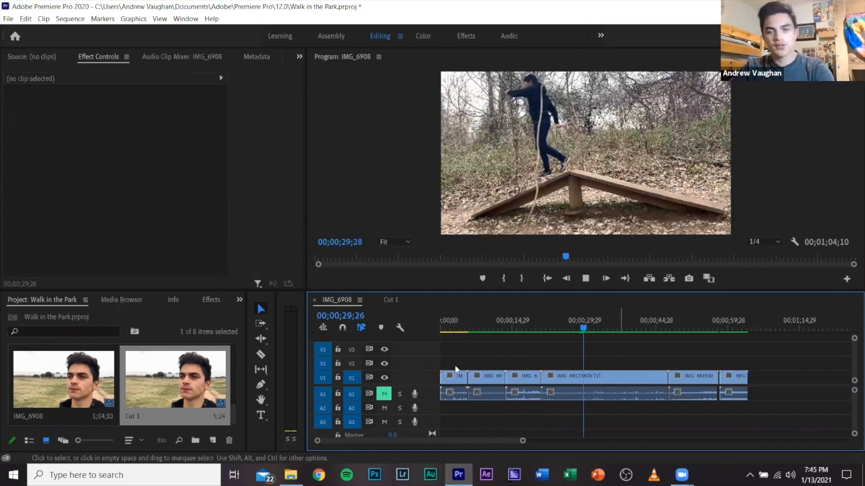
pyautogui.press('space')
# Bring the first clip, IMG_6908, into the Cut 1 sequence and ripple delete the gap before it on V1.
pyautogui.click(454, 382)
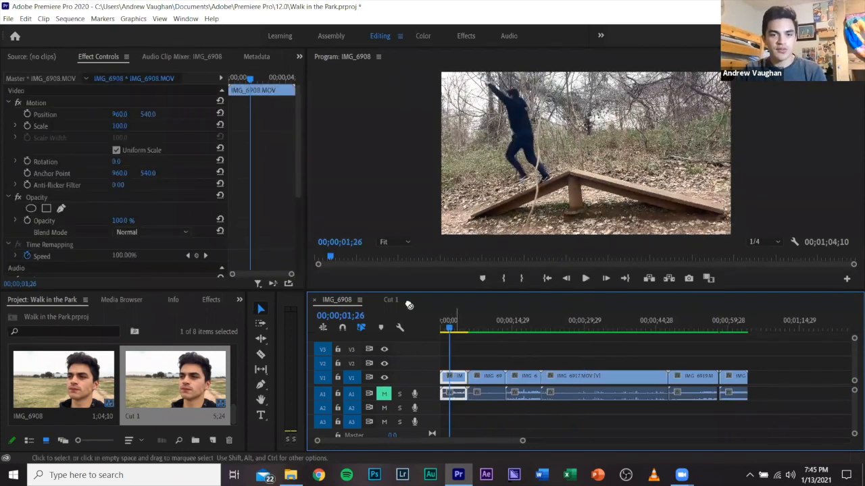
pyautogui.click(397, 303)
pyautogui.moveTo(397, 304); pyautogui.dragTo(447, 381)
pyautogui.rightClick(457, 383)
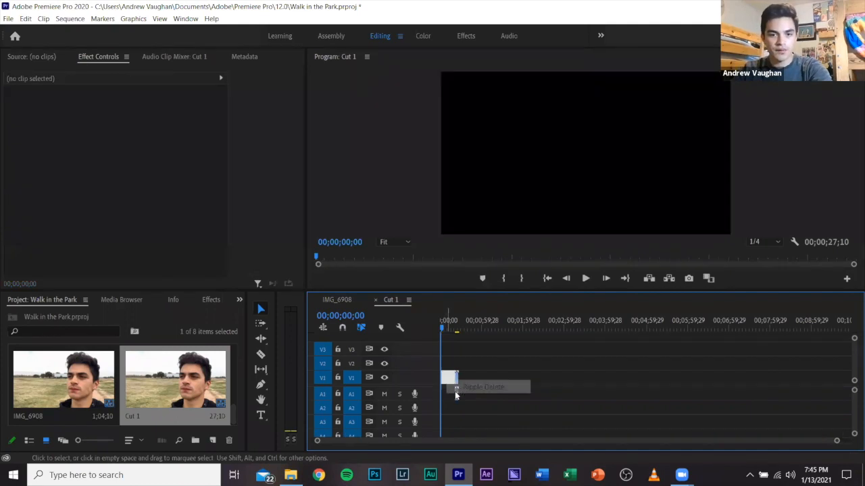
pyautogui.click(455, 392)
pyautogui.press('=')
pyautogui.press('=')
pyautogui.press('=')
pyautogui.press('=')
pyautogui.press('=')
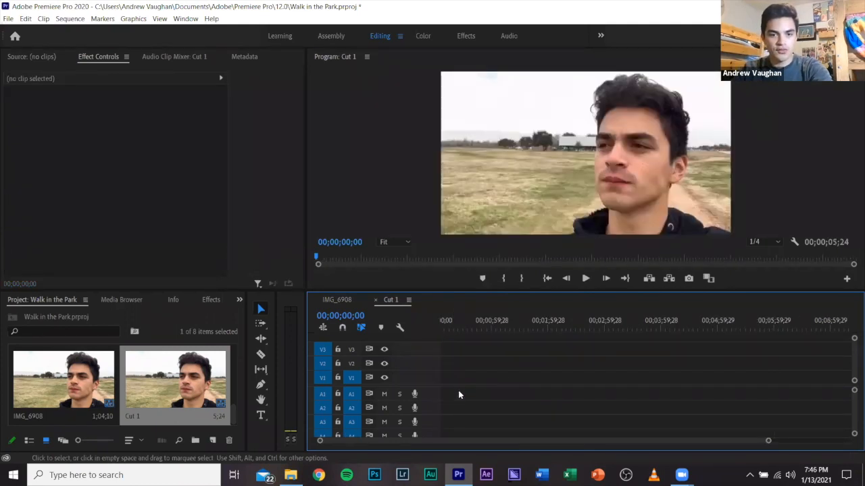
# Mute audio track A1 in the Cut 1 sequence and preview the opening of the IMG_6908 clip.
pyautogui.press('=')
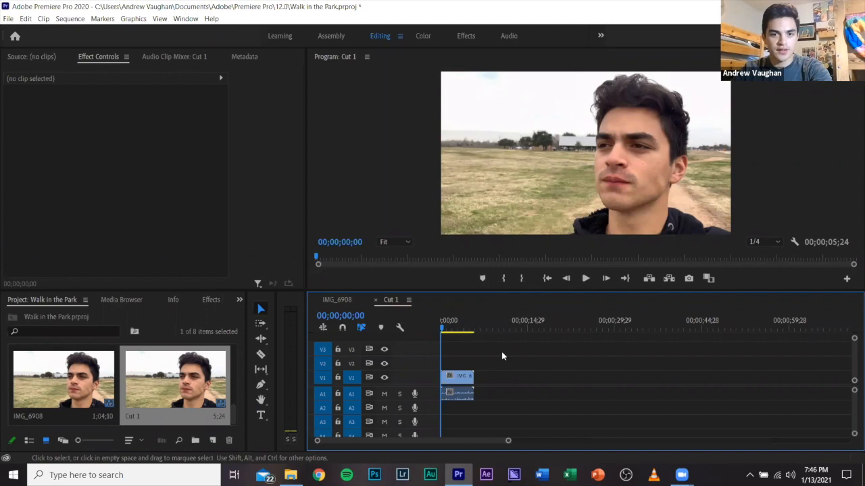
pyautogui.click(338, 300)
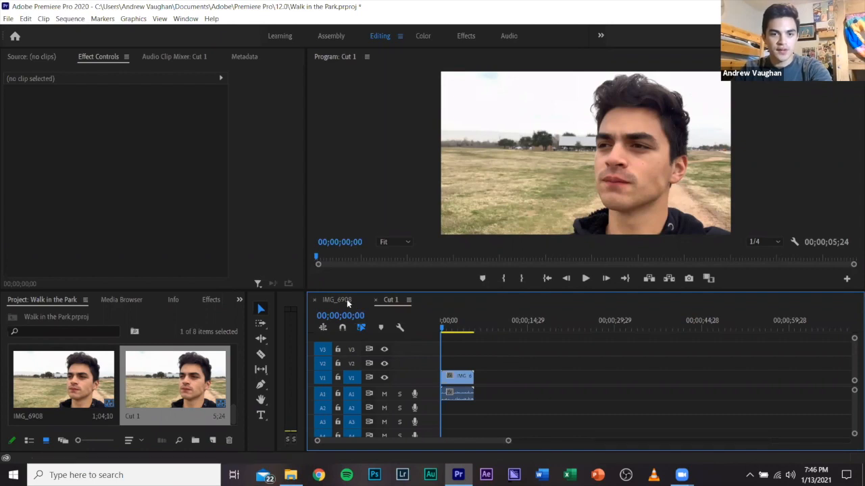
pyautogui.click(390, 302)
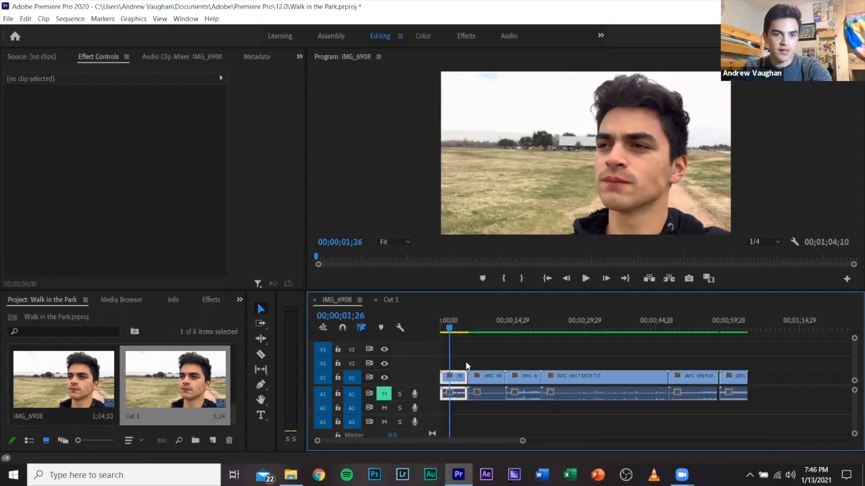
pyautogui.press('=')
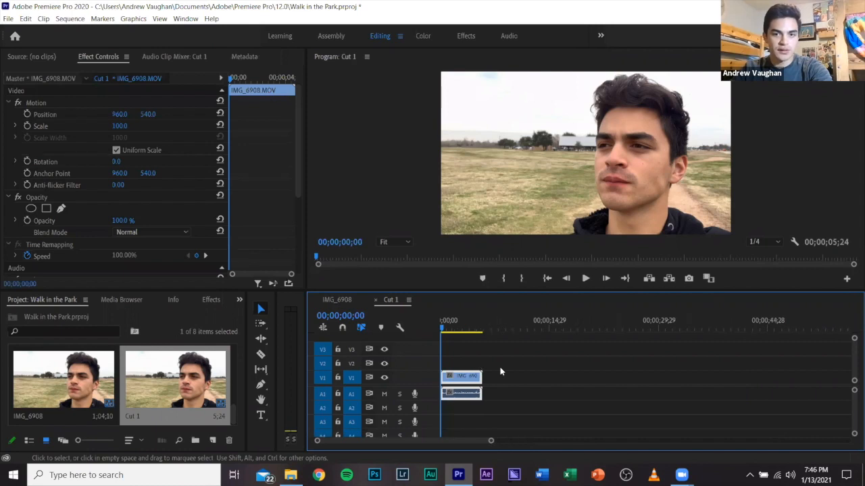
pyautogui.press('space')
pyautogui.click(384, 394)
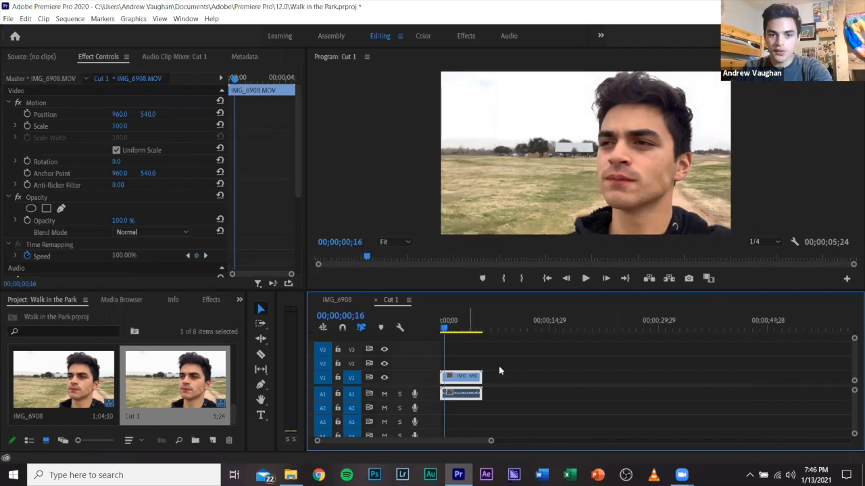
pyautogui.press('space')
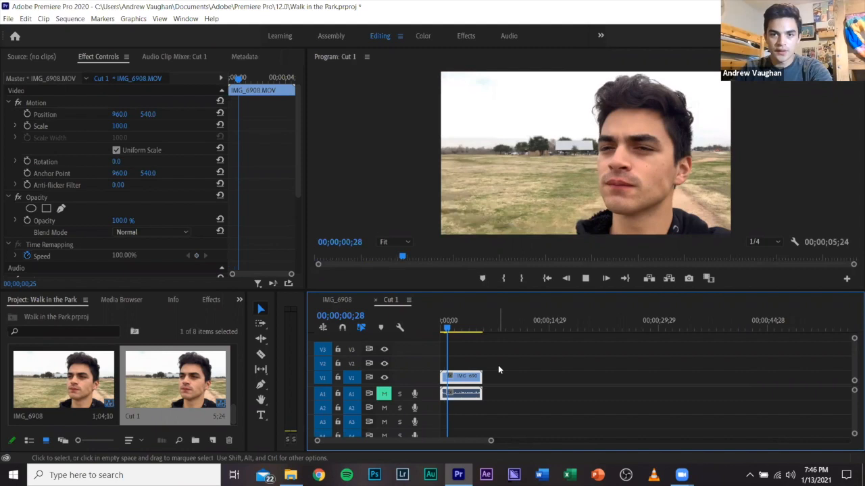
# Cut off the part of IMG_6908 before about 00;00;01;04 with the Razor tool and move the remainder to the sequence start.
pyautogui.click(498, 365)
pyautogui.click(462, 329)
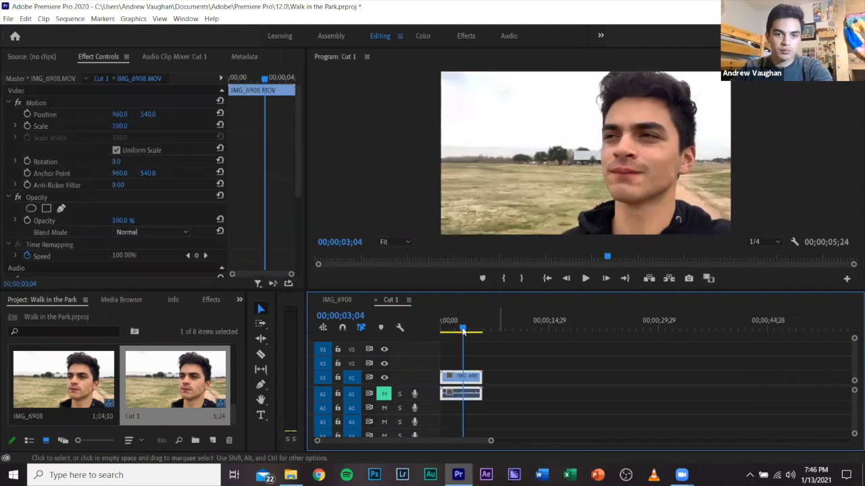
pyautogui.click(448, 329)
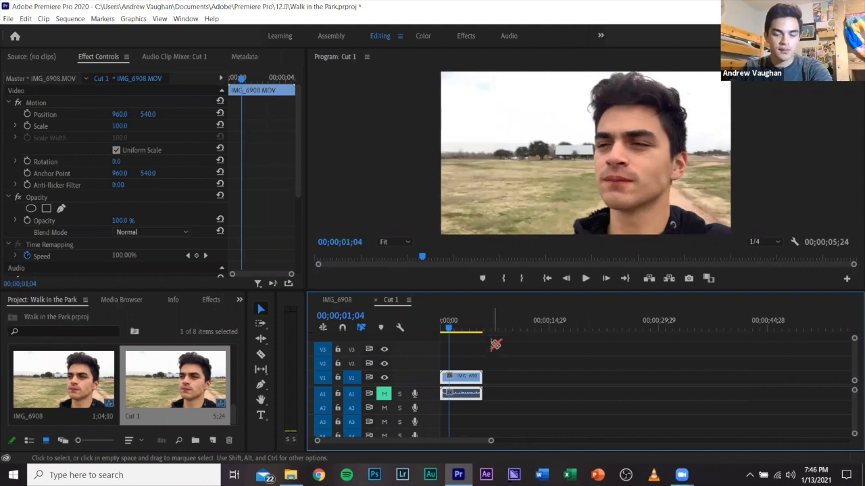
pyautogui.click(261, 354)
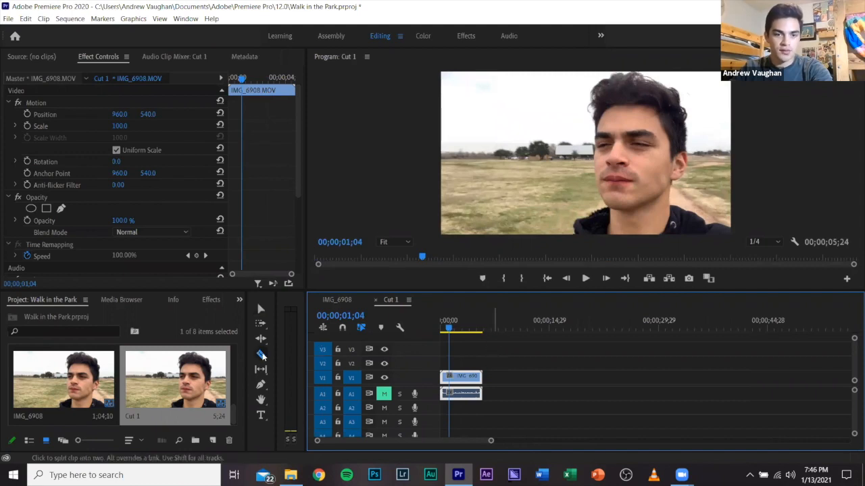
pyautogui.click(447, 377)
pyautogui.press('v')
pyautogui.press('Delete')
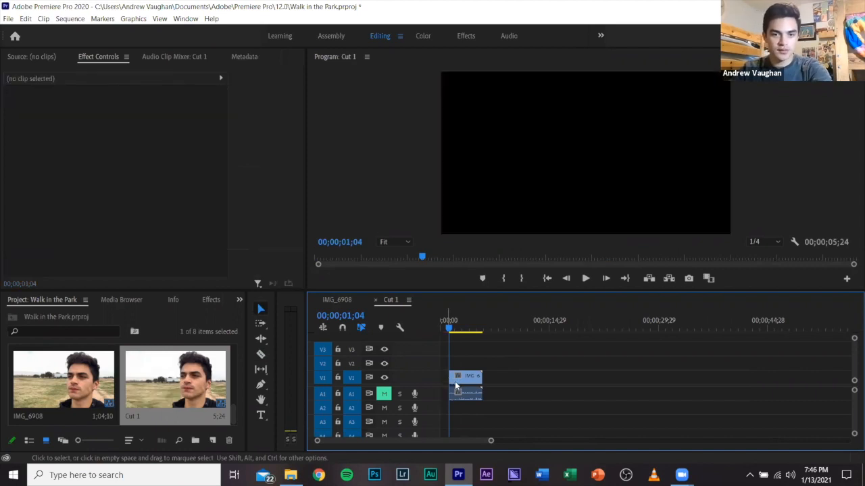
pyautogui.moveTo(455, 380); pyautogui.dragTo(446, 381)
pyautogui.press('Home')
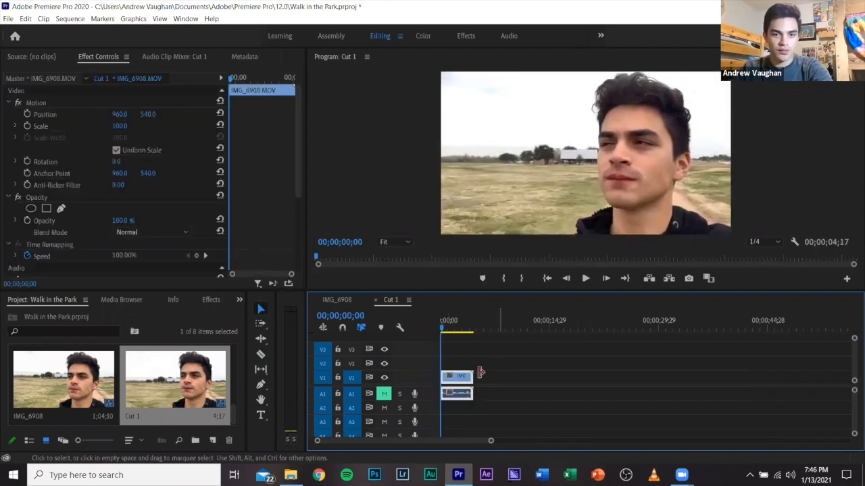
# Move the trimmed IMG_6908 clip away from the sequence start and ripple delete the gap before it.
pyautogui.click(482, 384)
pyautogui.moveTo(447, 381)
pyautogui.mouseDown()
pyautogui.moveTo(465, 381)
pyautogui.moveTo(446, 378)
pyautogui.mouseUp()
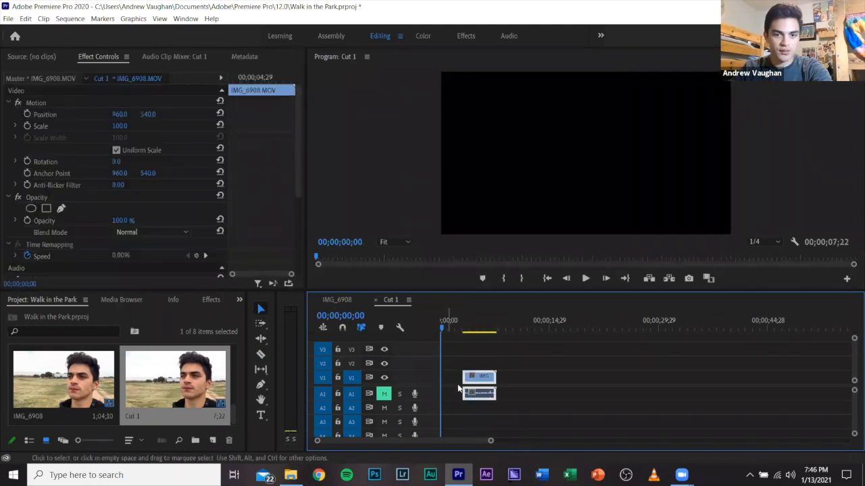
pyautogui.rightClick(448, 379)
pyautogui.click(485, 384)
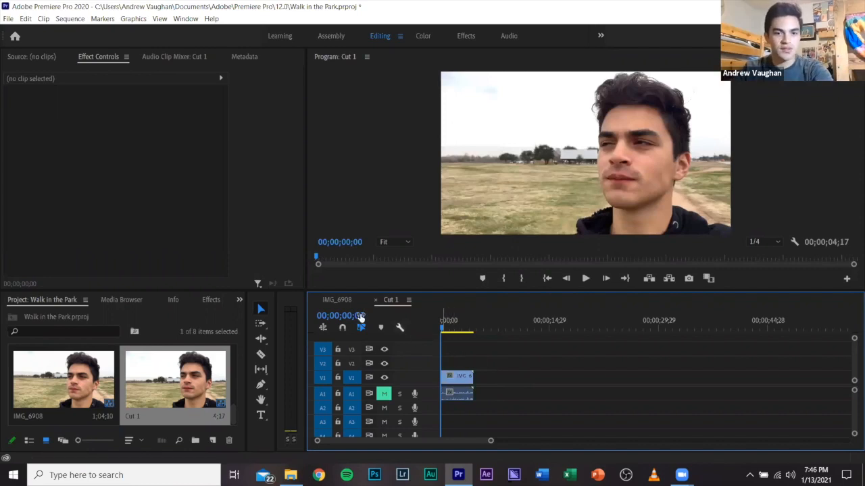
# Bring the IMG_6910 clip from the IMG_6908 sequence into Cut 1 and ripple delete the gap between the two clips.
pyautogui.click(338, 300)
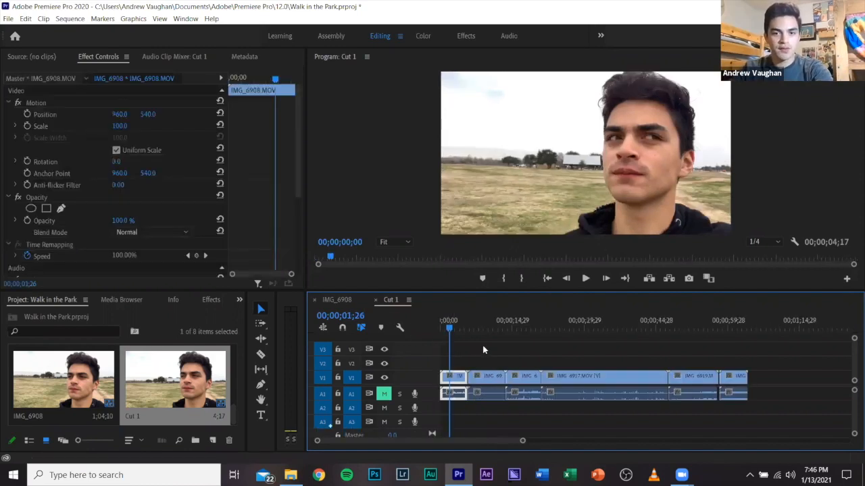
pyautogui.moveTo(483, 383); pyautogui.dragTo(611, 391)
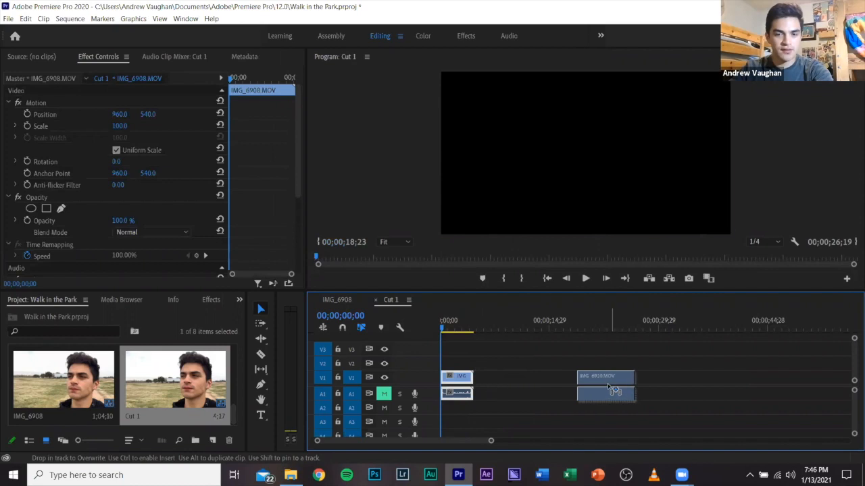
pyautogui.rightClick(539, 383)
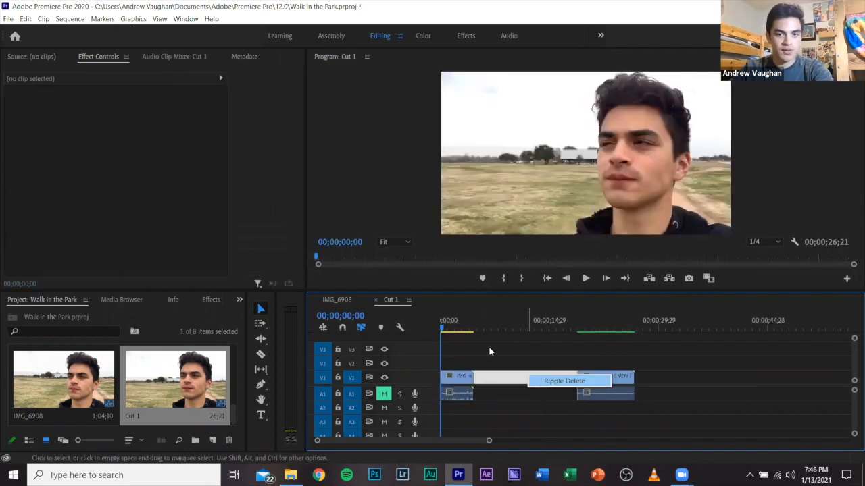
pyautogui.click(543, 382)
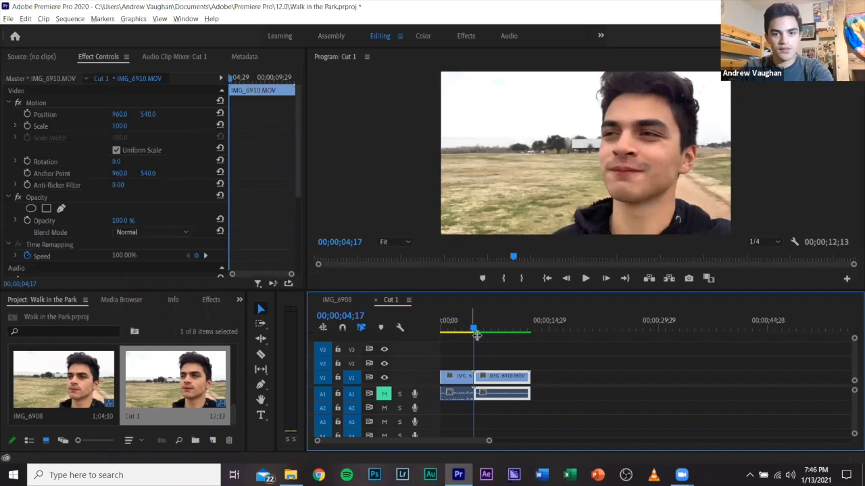
# Play Cut 1 from 00;00;02;29 across the cut into IMG_6910, stopping at 00;00;05;28.
pyautogui.press('=')
pyautogui.click(460, 322)
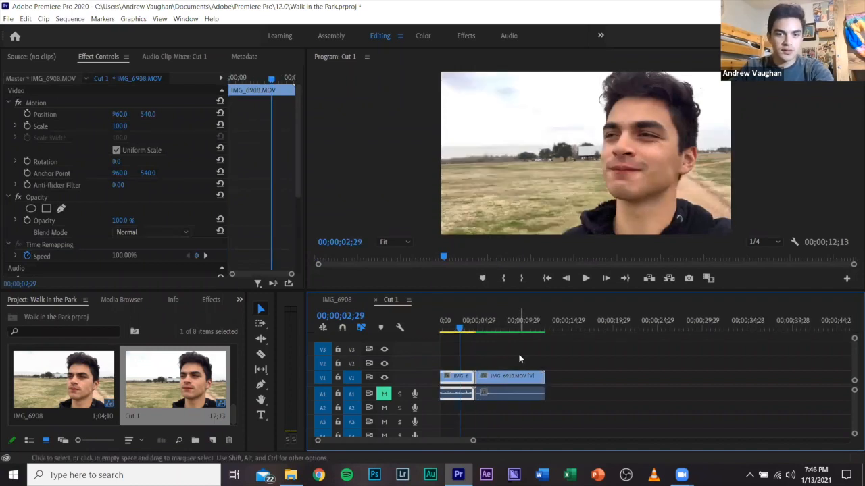
pyautogui.press('space')
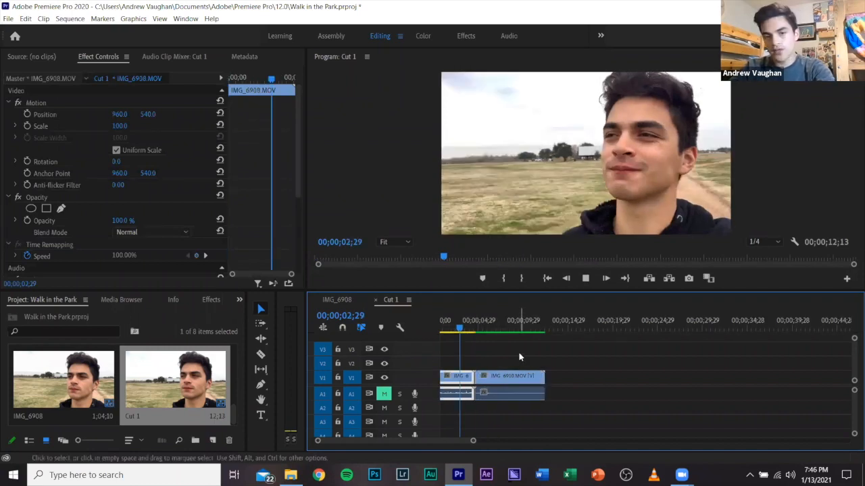
pyautogui.press('space')
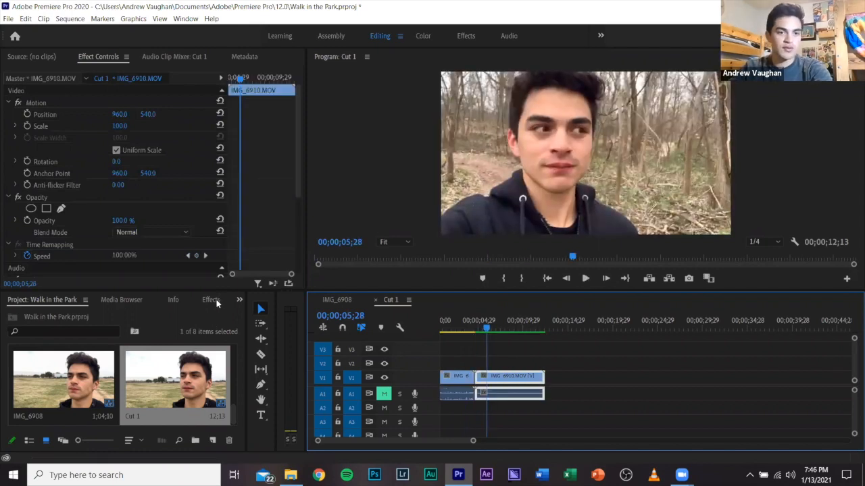
# Find the Dissolve group among the video transition effects and select Cross Dissolve.
pyautogui.click(215, 300)
pyautogui.click(7, 385)
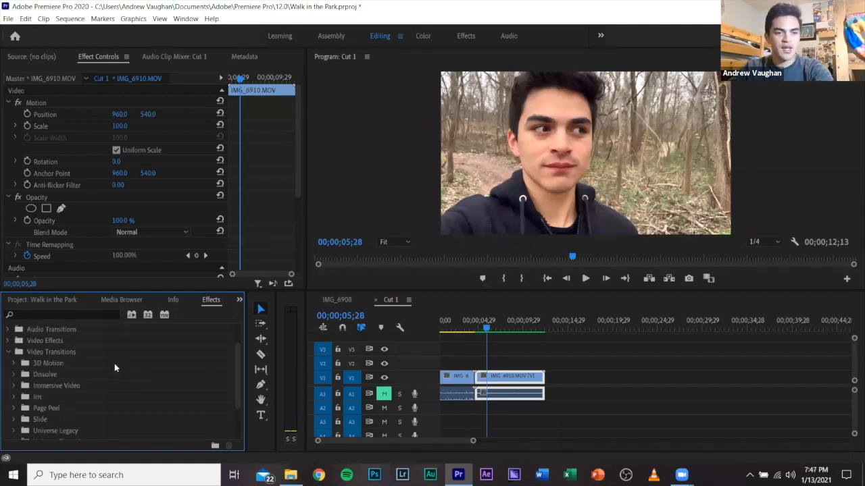
pyautogui.scroll(-1, 114, 369)
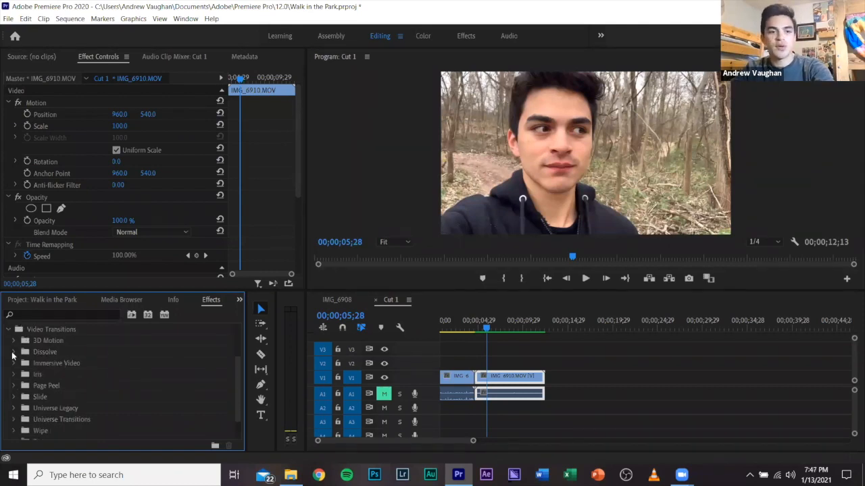
pyautogui.click(15, 352)
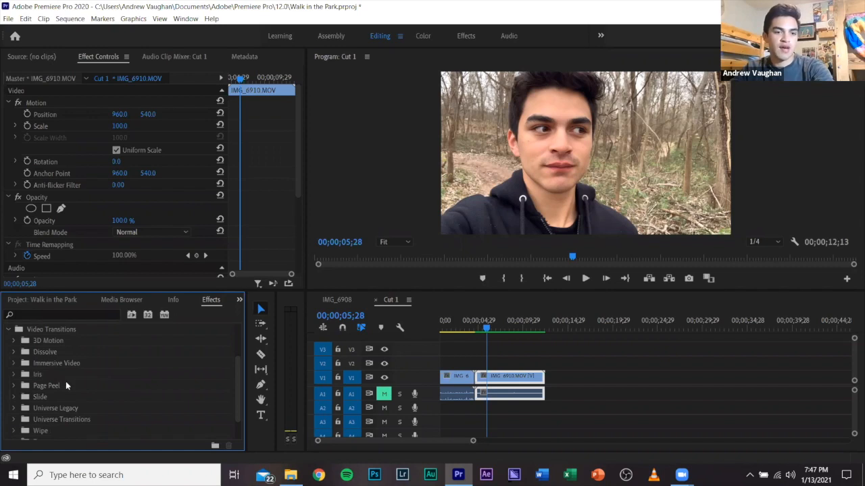
pyautogui.scroll(-1, 52, 363)
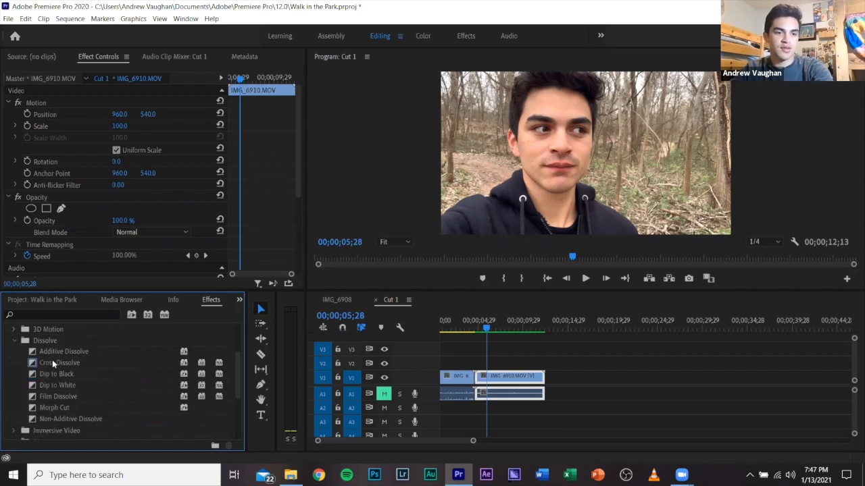
pyautogui.click(52, 363)
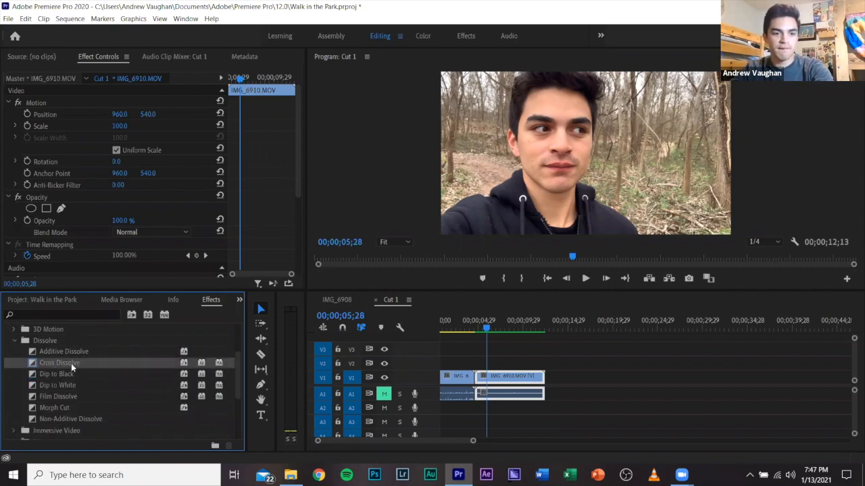
# Try a Cross Dissolve on the cut between IMG_6908 and IMG_6910, accepting repeated frames, and delete the transition again.
pyautogui.moveTo(71, 363); pyautogui.dragTo(477, 380)
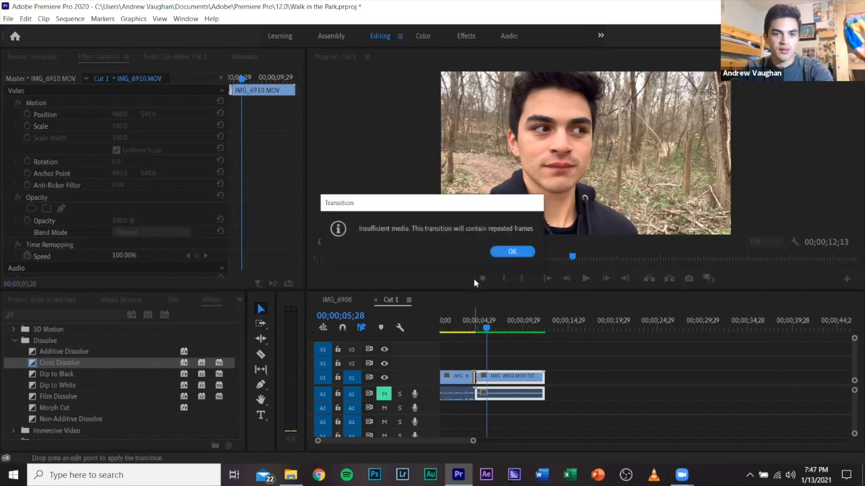
pyautogui.click(511, 252)
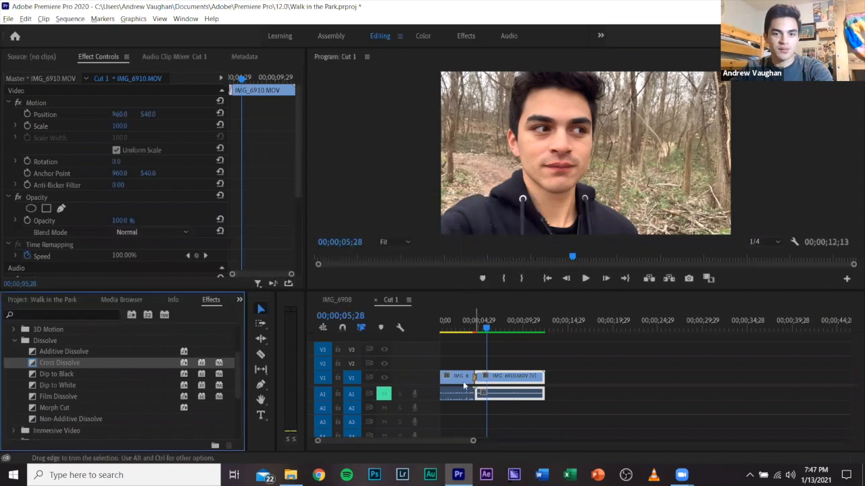
pyautogui.press('=')
pyautogui.press('=')
pyautogui.press('=')
pyautogui.press('=')
pyautogui.press('=')
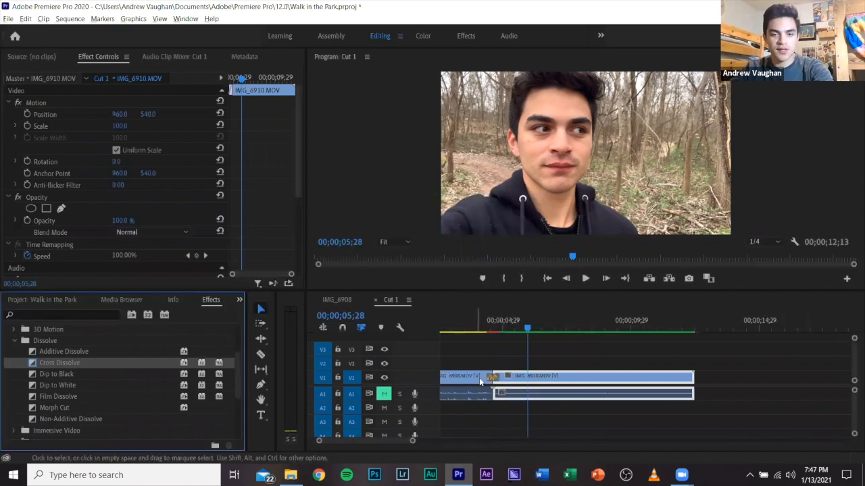
pyautogui.moveTo(556, 380); pyautogui.dragTo(575, 382)
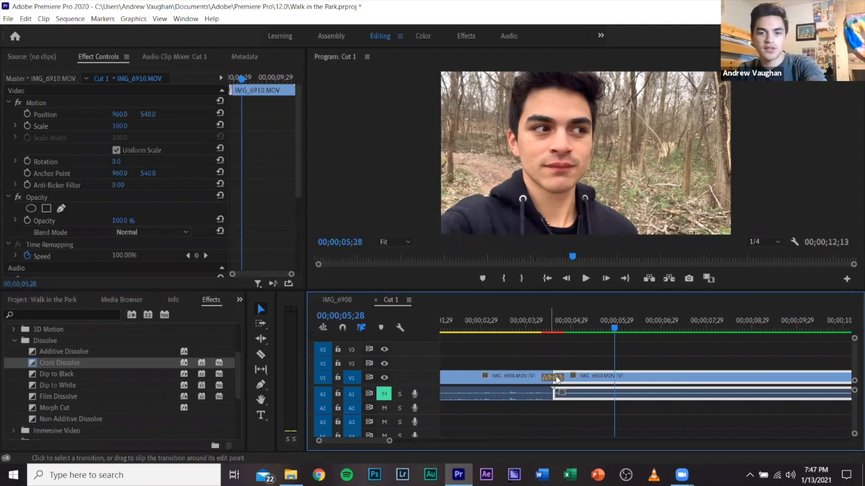
pyautogui.click(557, 380)
pyautogui.press('Delete')
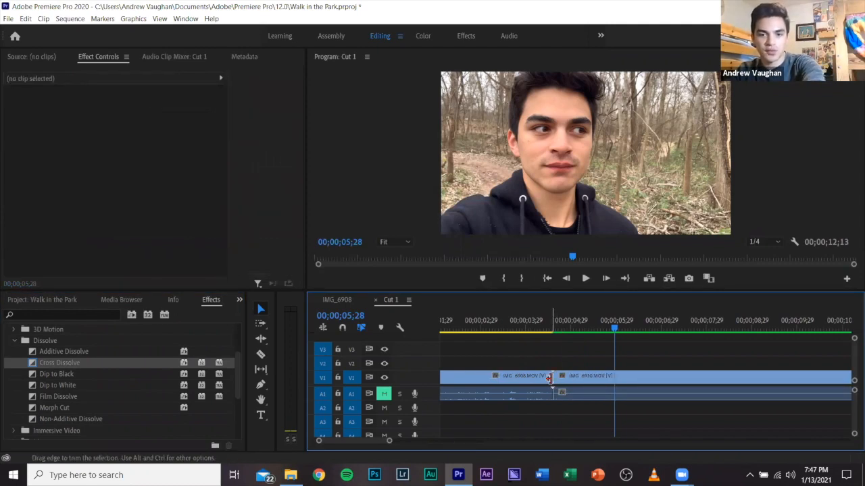
# Trim about half a second off the end of IMG_6908 and the start of IMG_6910, and ripple delete the gap between them.
pyautogui.moveTo(548, 378); pyautogui.dragTo(578, 379)
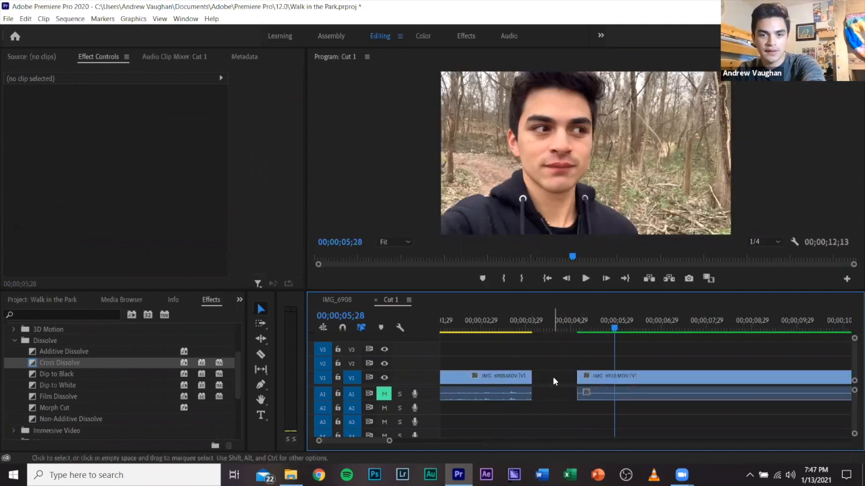
pyautogui.rightClick(560, 383)
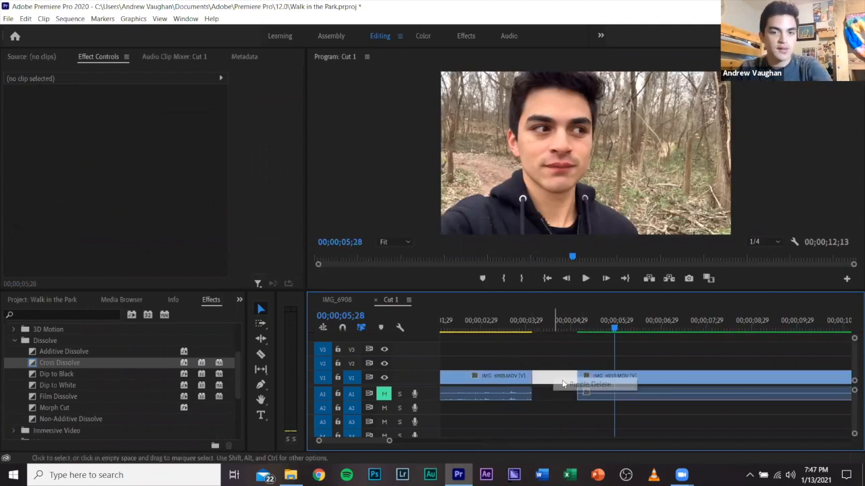
# Apply a Cross Dissolve to the trimmed cut between IMG_6908 and IMG_6910 and play through the transition.
pyautogui.moveTo(88, 360); pyautogui.dragTo(533, 380)
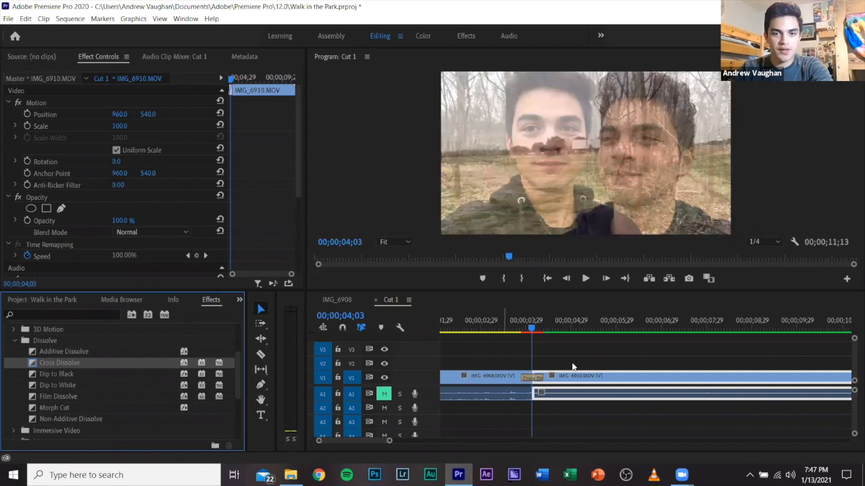
pyautogui.click(506, 327)
pyautogui.press('space')
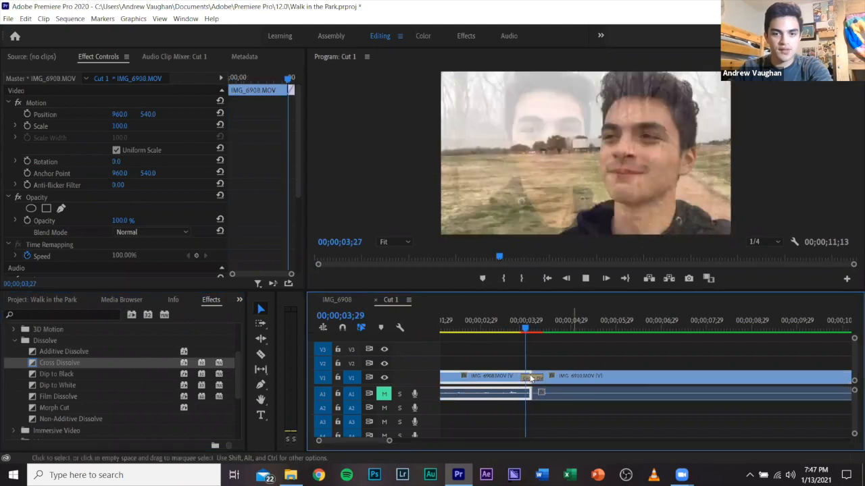
pyautogui.press('space')
# Set the Cross Dissolve between IMG_6908 and IMG_6910 to a duration of 00;00;03;00 and play through the lengthened transition.
pyautogui.click(533, 379)
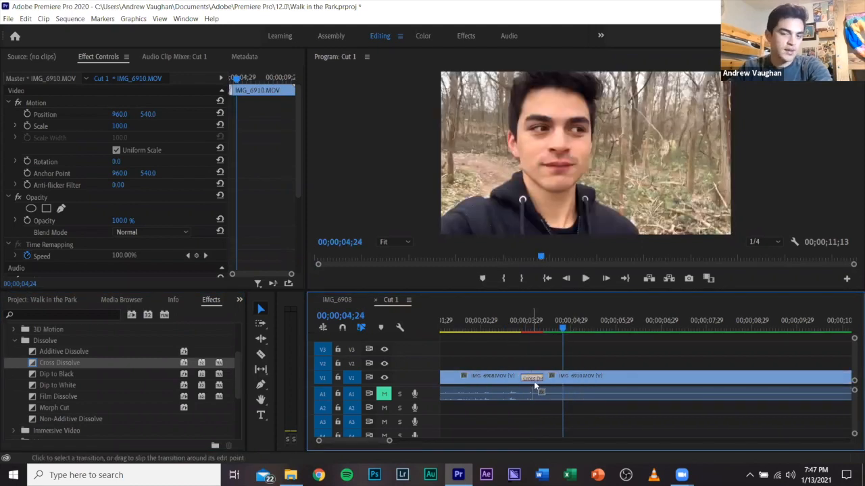
pyautogui.rightClick(534, 383)
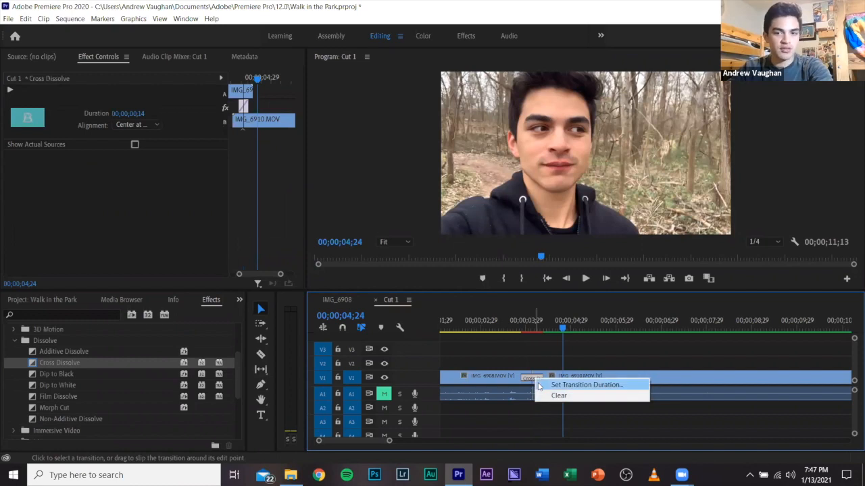
pyautogui.click(540, 385)
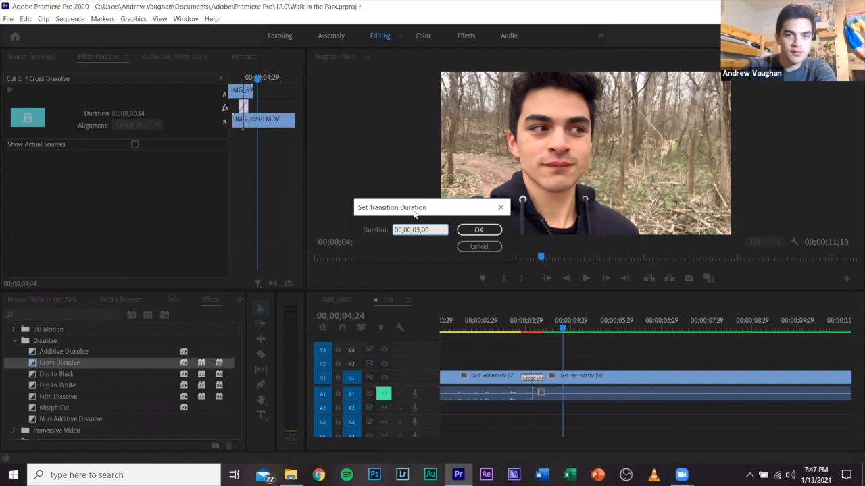
pyautogui.click(473, 231)
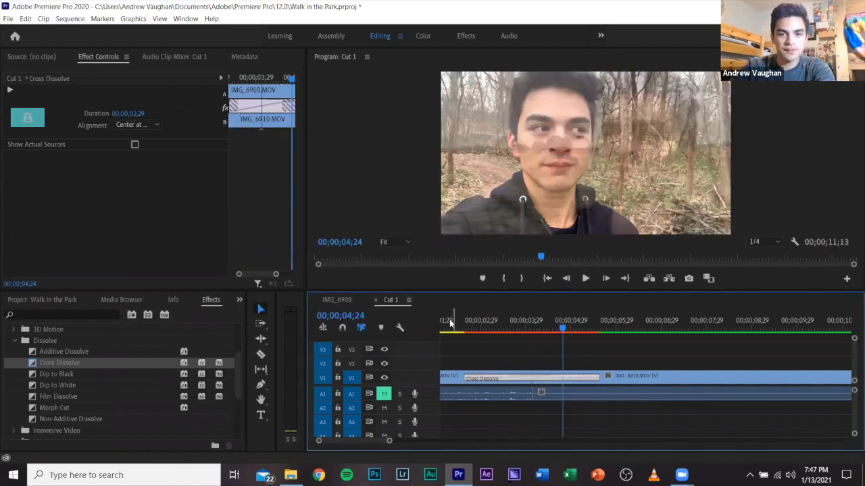
pyautogui.click(451, 324)
pyautogui.press('space')
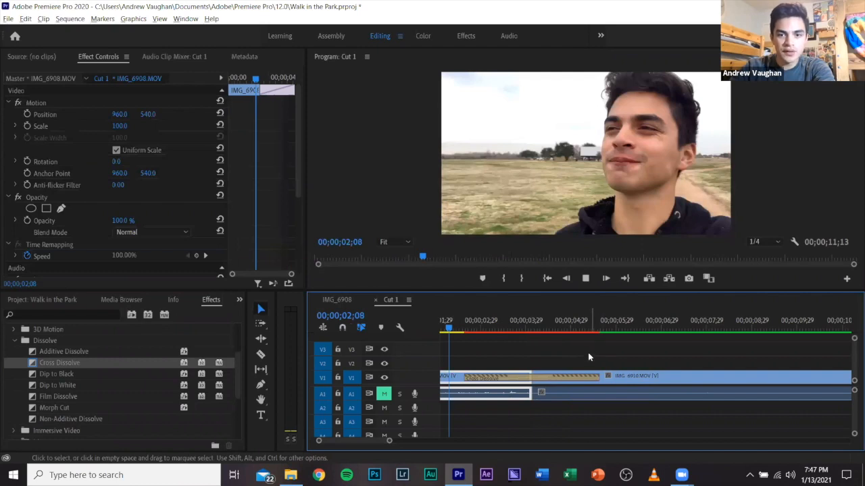
pyautogui.press('-')
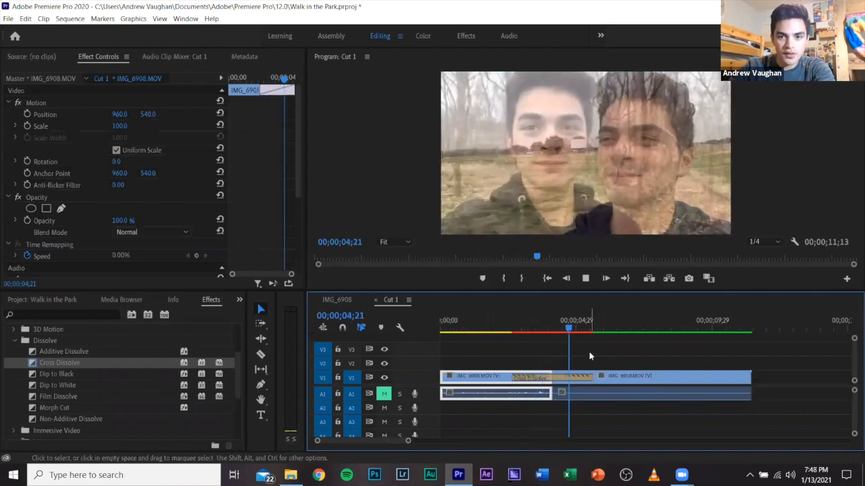
# Undo the mistaken deletion of IMG_6910, and delete only the Cross Dissolve between IMG_6908 and IMG_6910.
pyautogui.click(571, 380)
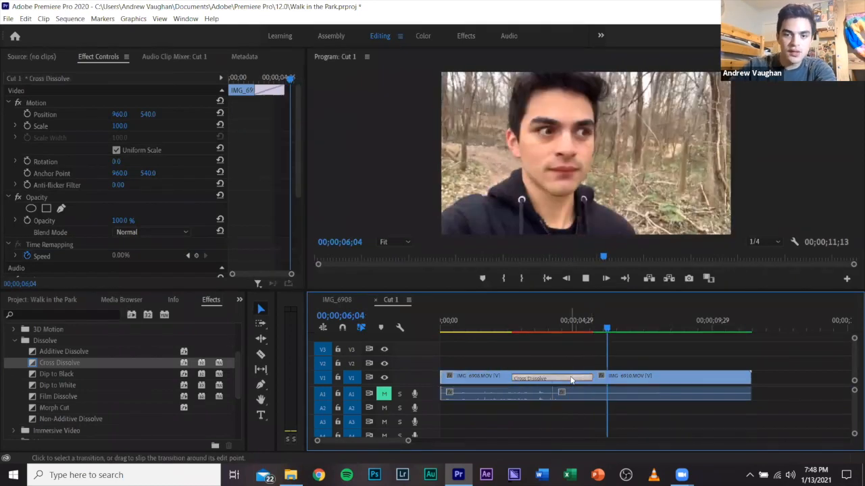
pyautogui.click(573, 372)
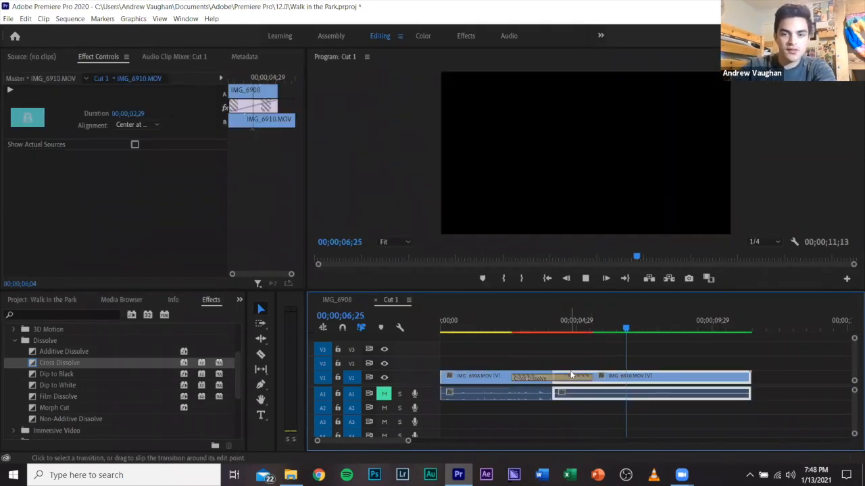
pyautogui.press('Delete')
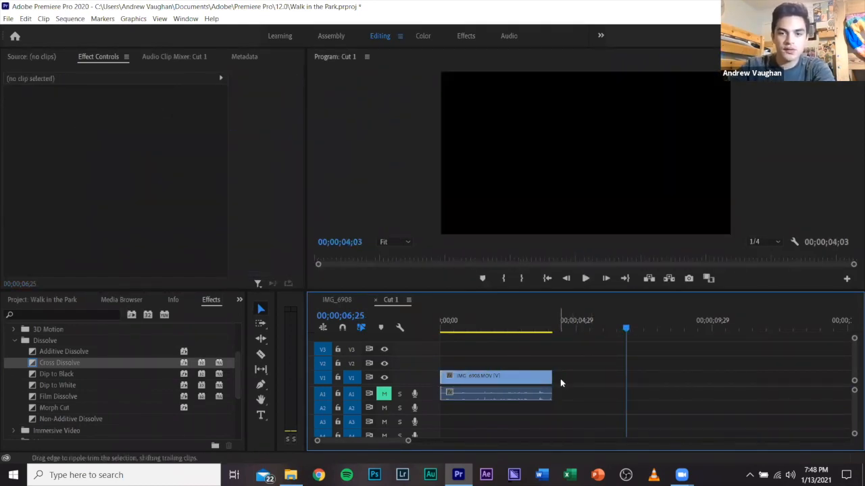
pyautogui.hotkey('ctrl', 'z')
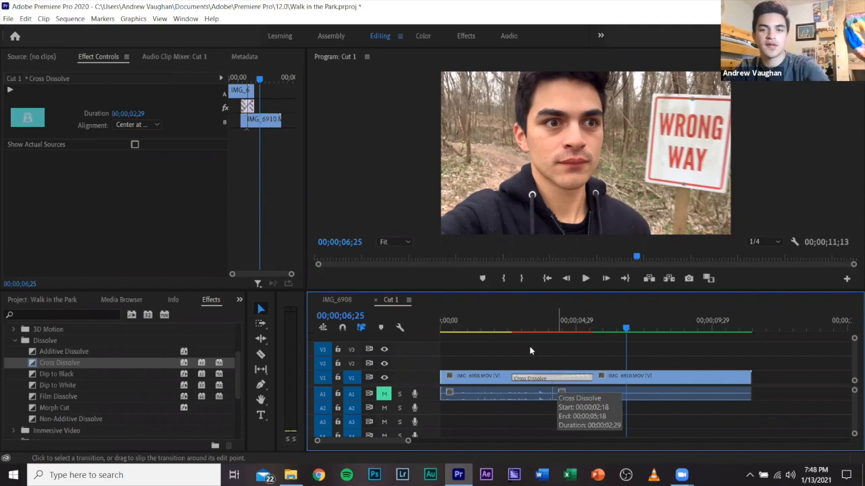
pyautogui.press('Delete')
# Try a Dip to Black at the start of IMG_6908, play through it, and delete the transition again.
pyautogui.click(483, 329)
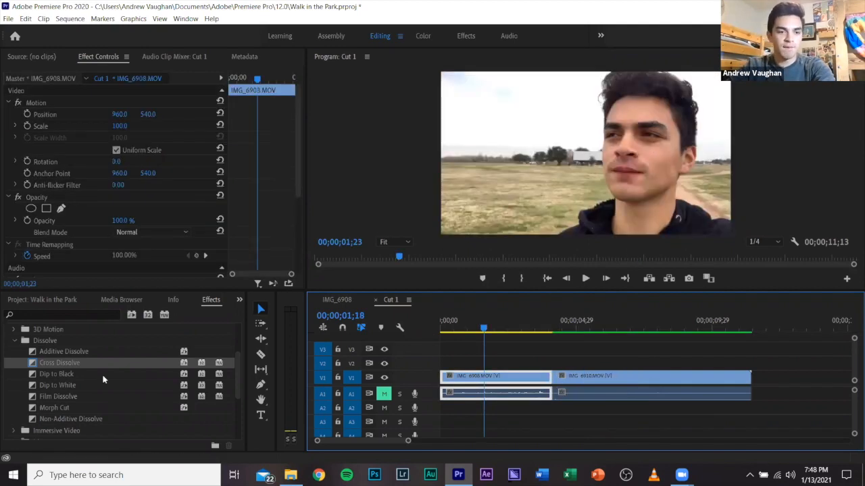
pyautogui.press('Home')
pyautogui.moveTo(56, 374); pyautogui.dragTo(461, 367)
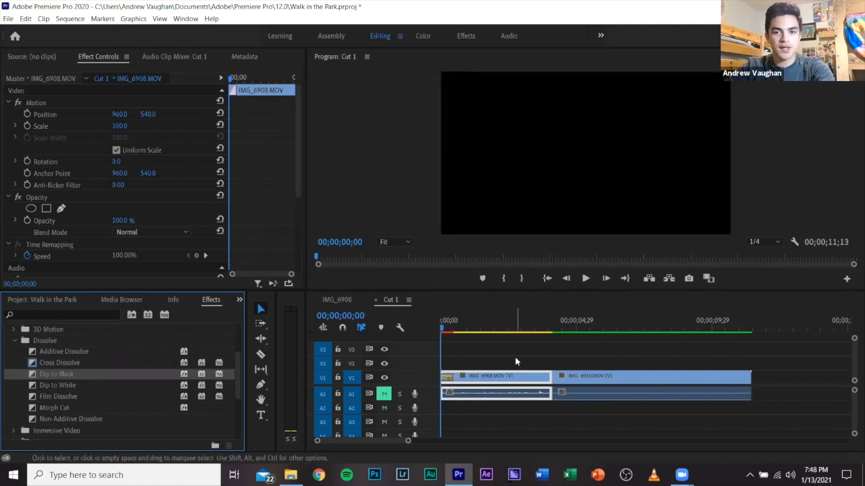
pyautogui.press('space')
pyautogui.press('space')
pyautogui.click(440, 331)
pyautogui.press('space')
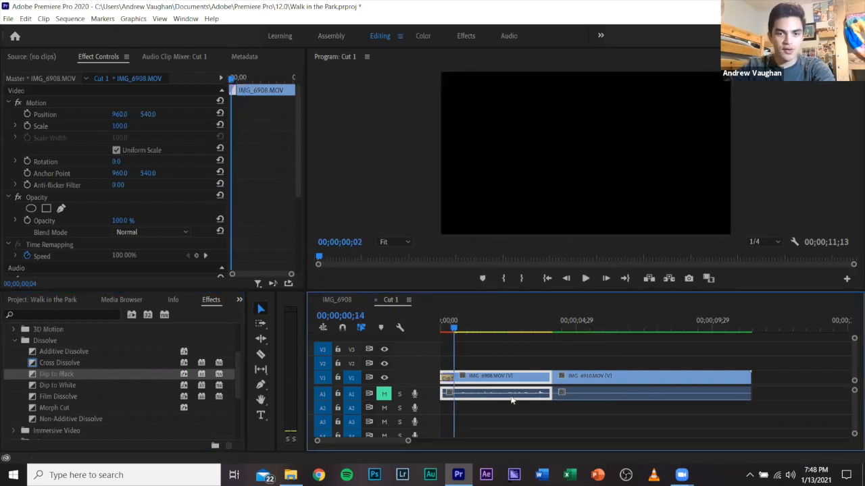
pyautogui.click(449, 378)
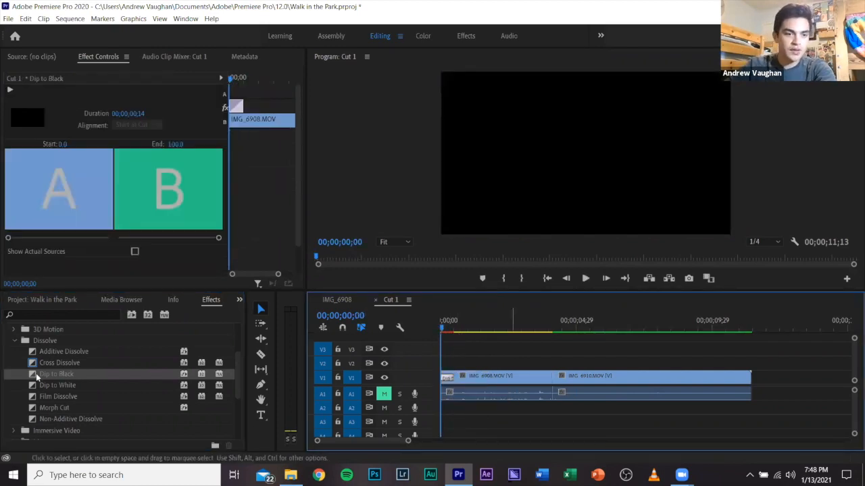
pyautogui.press('Delete')
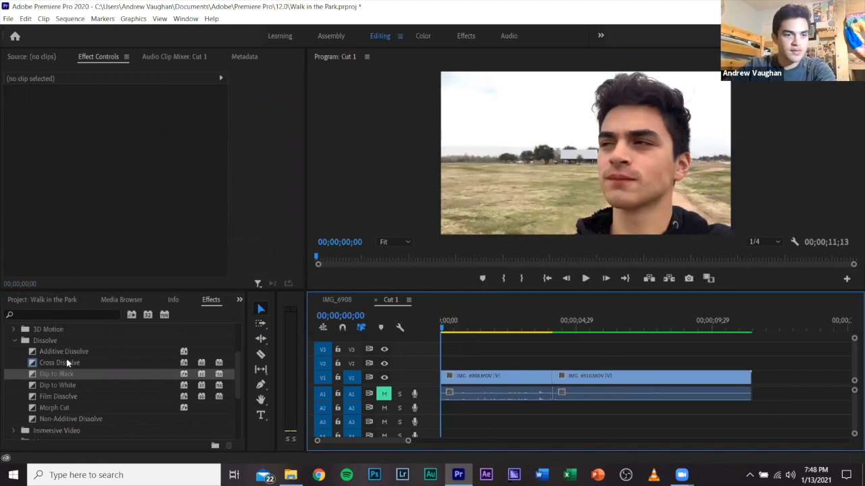
# Browse the video transition groups and collapse the Dissolve group.
pyautogui.scroll(3, 66, 358)
pyautogui.scroll(-4, 62, 360)
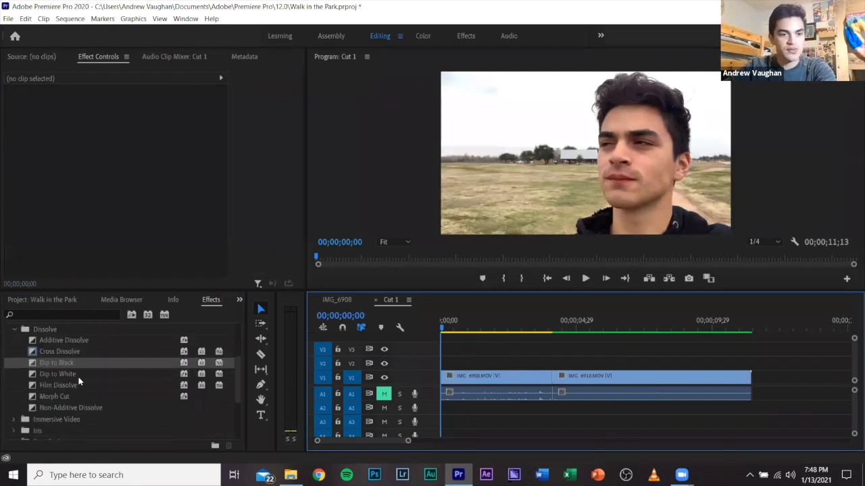
pyautogui.scroll(-4, 77, 378)
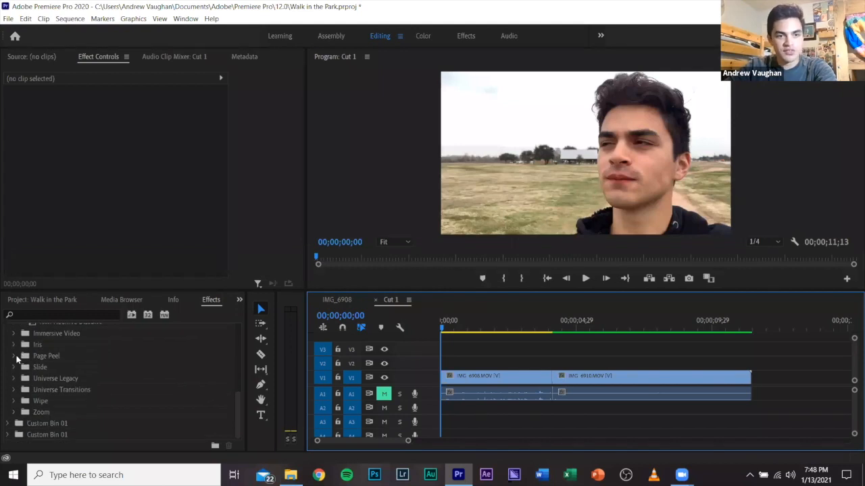
pyautogui.scroll(2, 41, 388)
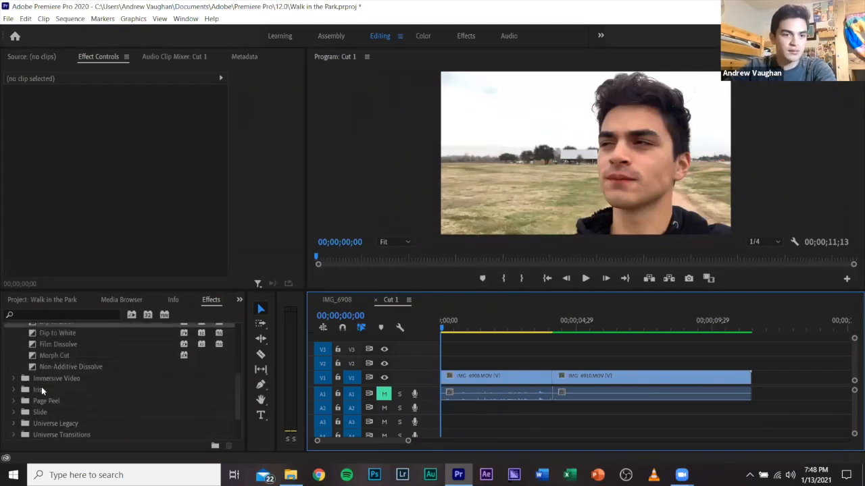
pyautogui.scroll(5, 42, 387)
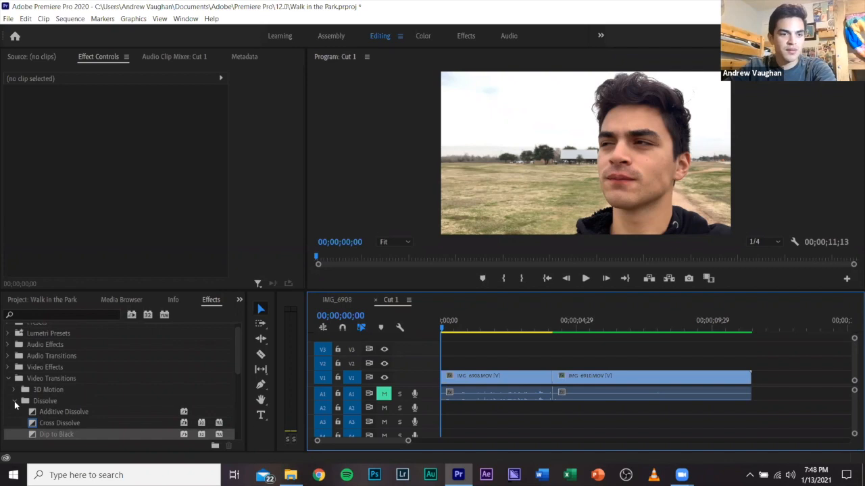
pyautogui.click(15, 404)
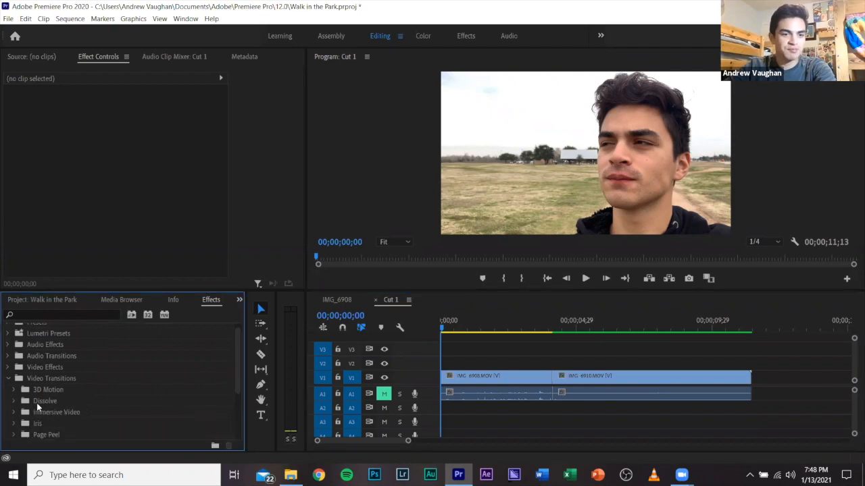
pyautogui.scroll(-3, 125, 402)
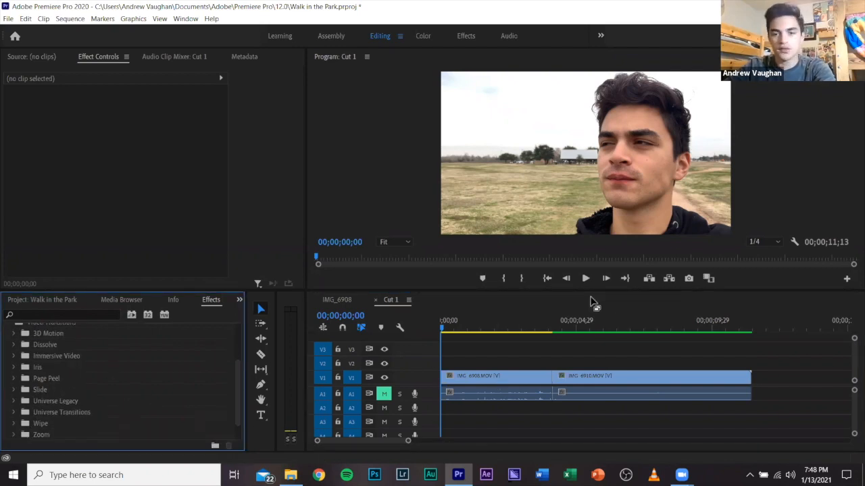
# Play through the plain cut from IMG_6908 to IMG_6910 from about 00;00;03;21.
pyautogui.click(600, 379)
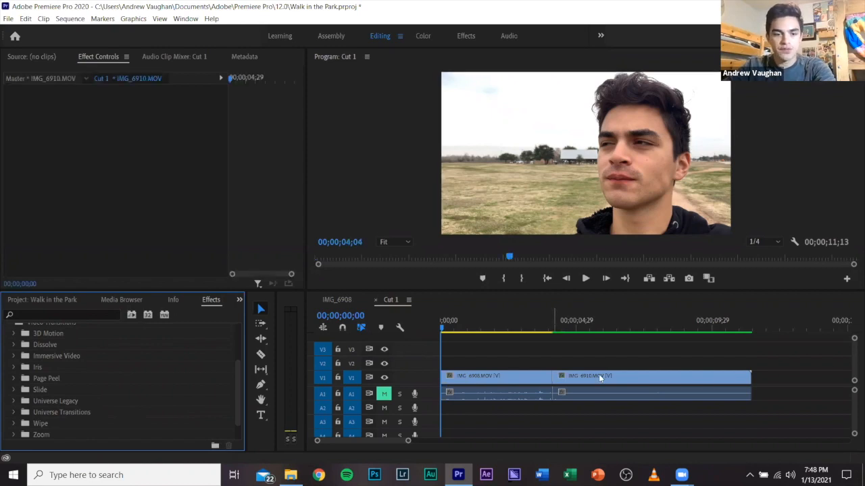
pyautogui.click(543, 331)
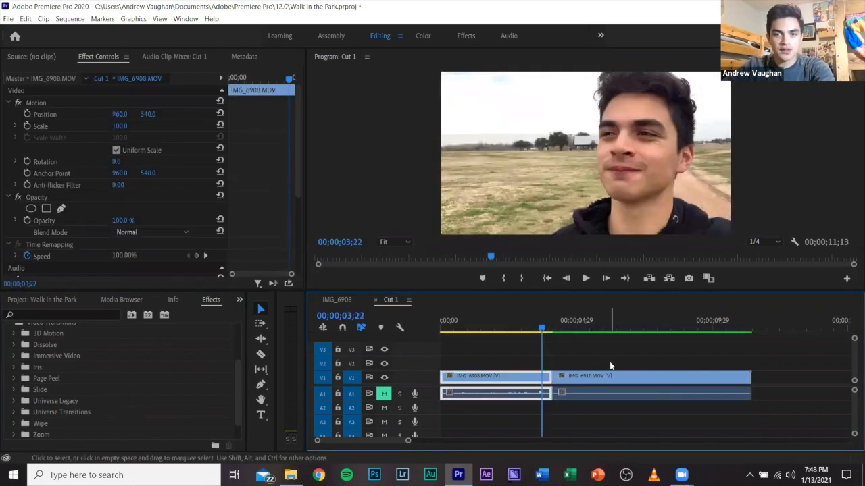
pyautogui.press('space')
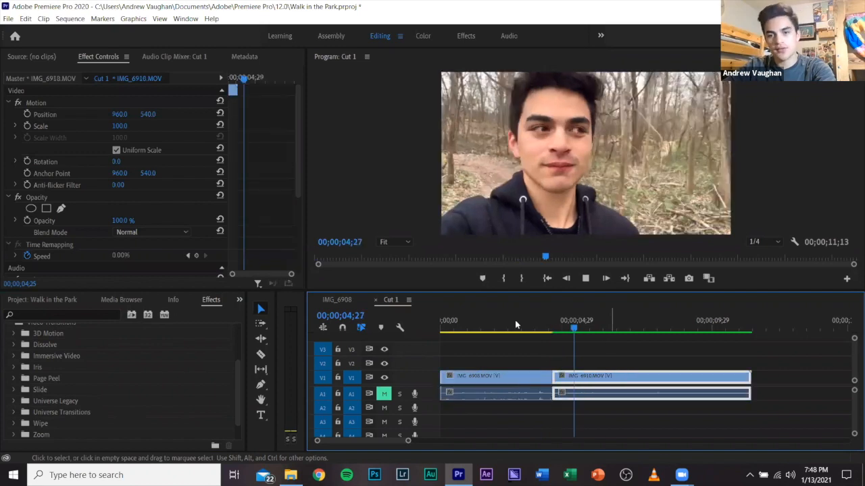
pyautogui.press('space')
pyautogui.click(579, 398)
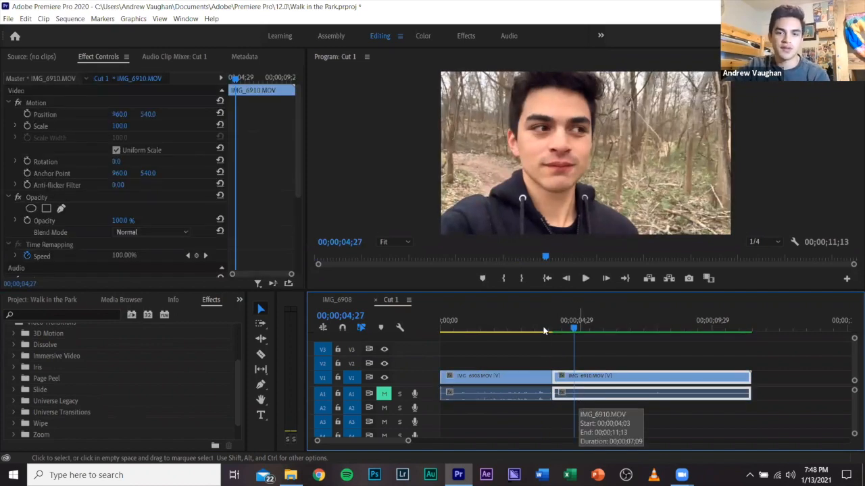
pyautogui.click(549, 415)
pyautogui.moveTo(558, 340); pyautogui.dragTo(541, 351)
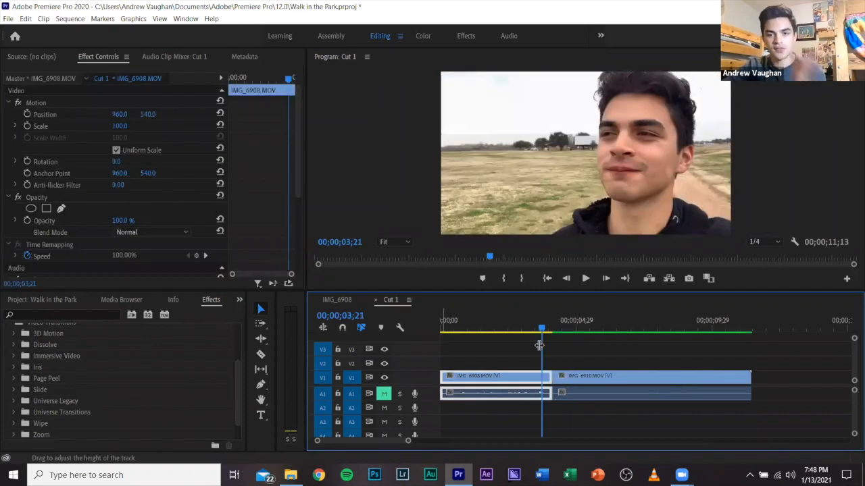
pyautogui.press('space')
# Move the playhead to 00;00;04;08 just past the cut and unlink the video and audio of IMG_6910.
pyautogui.click(589, 381)
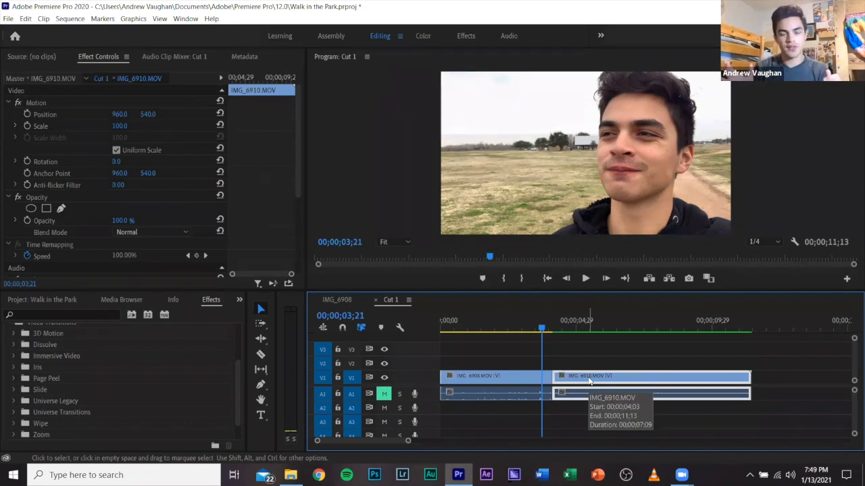
pyautogui.click(552, 331)
pyautogui.moveTo(552, 332); pyautogui.dragTo(556, 333)
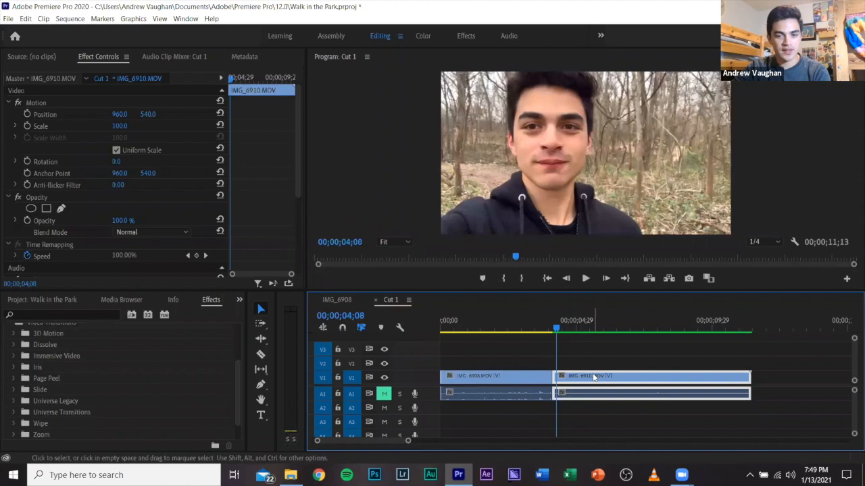
pyautogui.rightClick(593, 381)
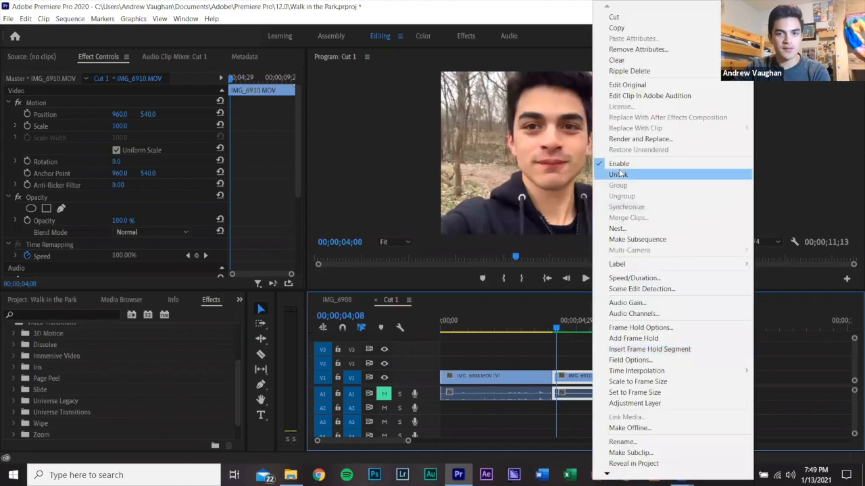
pyautogui.click(610, 359)
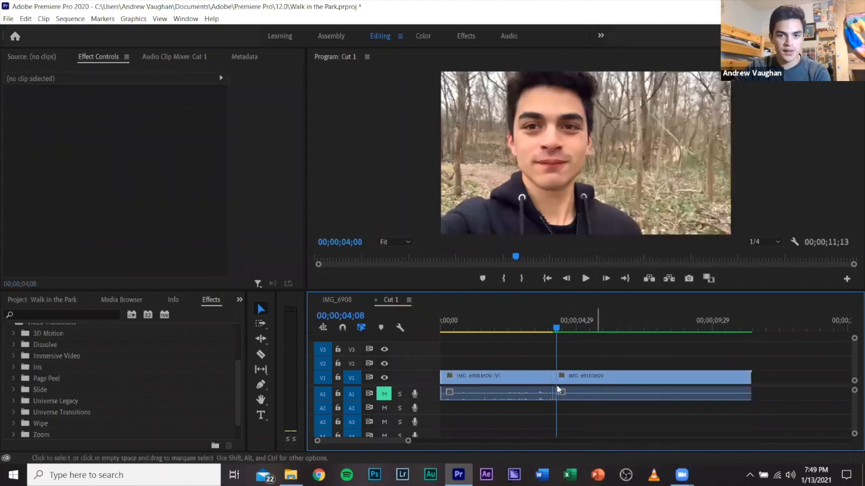
# Move IMG_6910's audio to track A2, trim its video start, and close the gap so the audio starts about 10 frames before the cut.
pyautogui.moveTo(557, 377); pyautogui.dragTo(603, 409)
pyautogui.click(576, 394)
pyautogui.keyDown('shift'); pyautogui.click(586, 379); pyautogui.keyUp('shift')
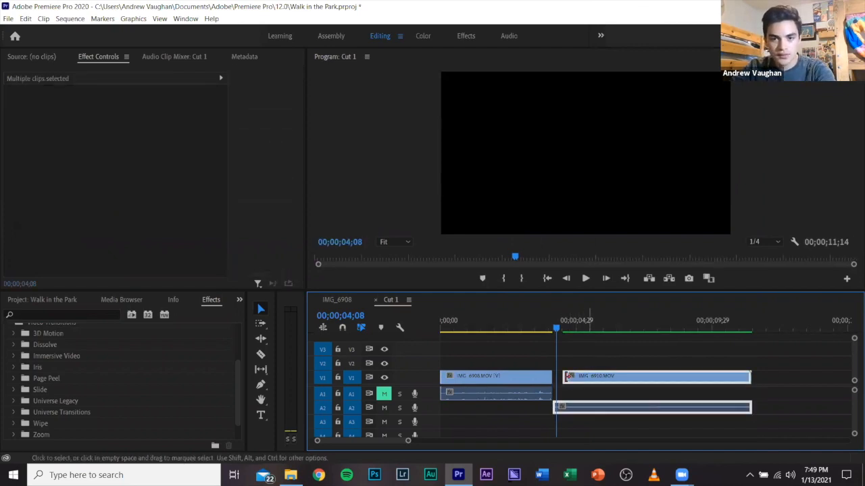
pyautogui.moveTo(571, 383); pyautogui.dragTo(544, 331)
# Play through the overlapping audio at the cut from about 00;00;03;18, and mute audio tracks A1 and A2.
pyautogui.click(541, 329)
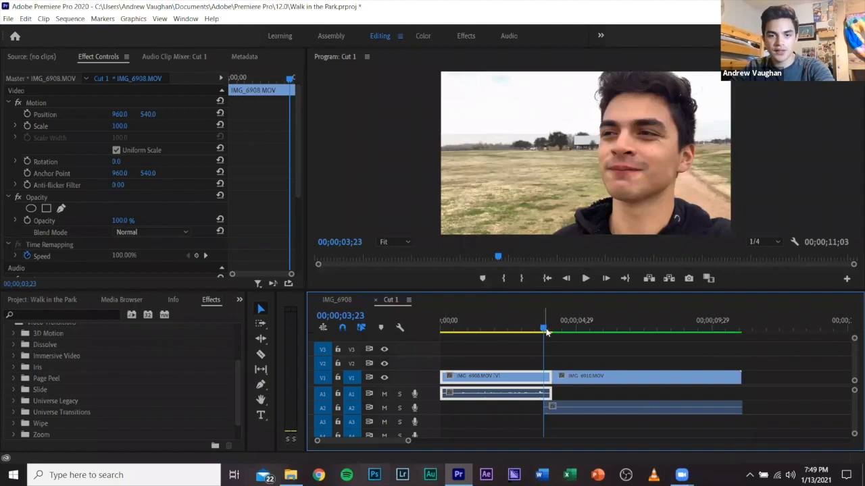
pyautogui.click(538, 331)
pyautogui.press('space')
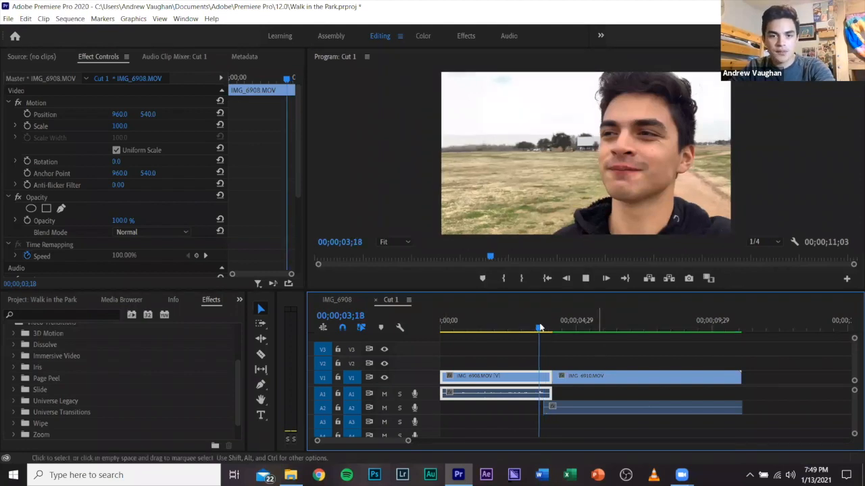
pyautogui.click(384, 394)
pyautogui.click(384, 408)
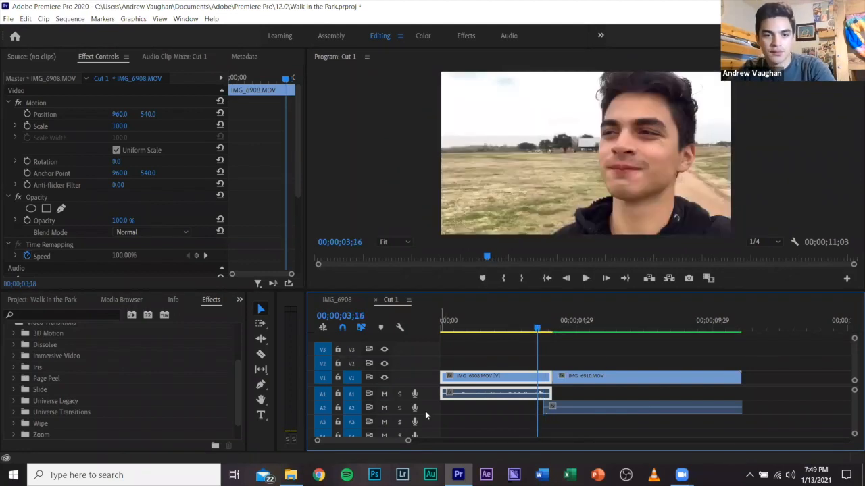
# Scrub across the cut into IMG_6910 as far as 00;00;05;07 and clear the clip selection.
pyautogui.click(546, 331)
pyautogui.moveTo(554, 333); pyautogui.dragTo(566, 328)
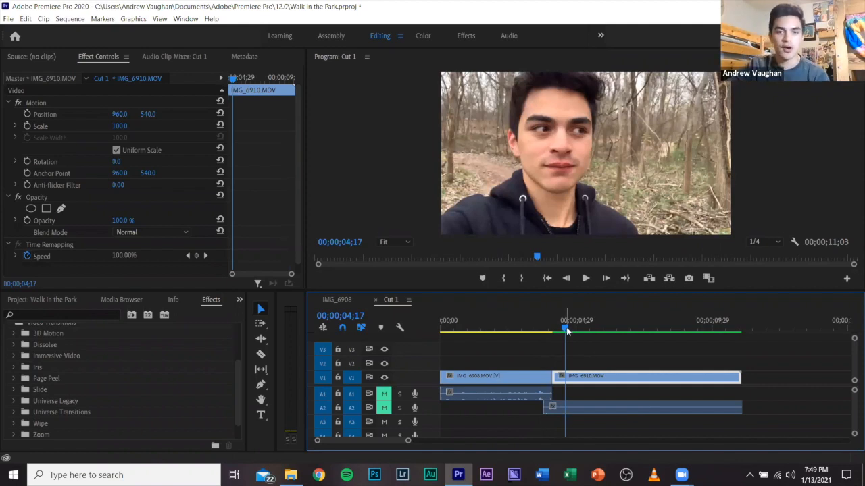
pyautogui.click(584, 329)
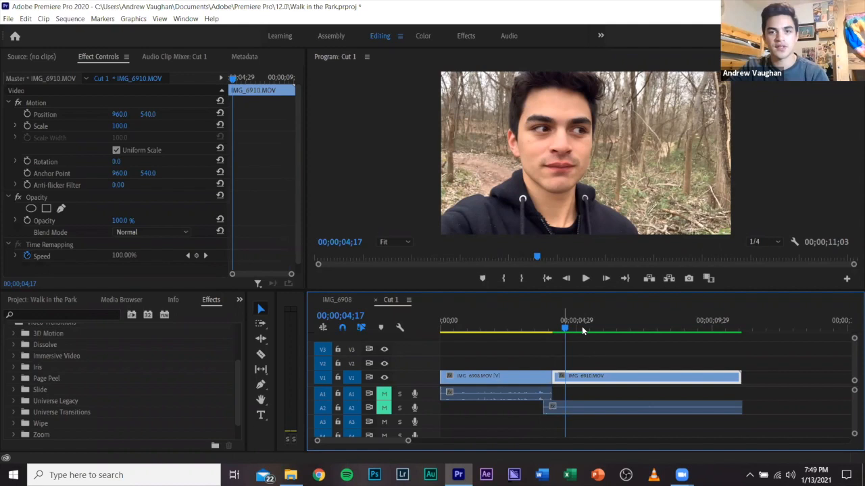
pyautogui.click(633, 356)
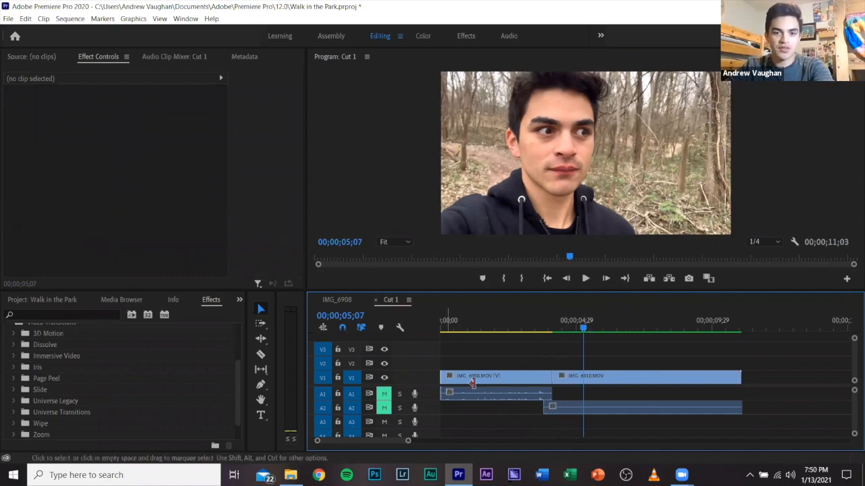
# Bring the IMG_6912 clip from the IMG_6908 sequence into the Cut 1 sequence, directly after IMG_6910.
pyautogui.click(343, 301)
pyautogui.click(528, 359)
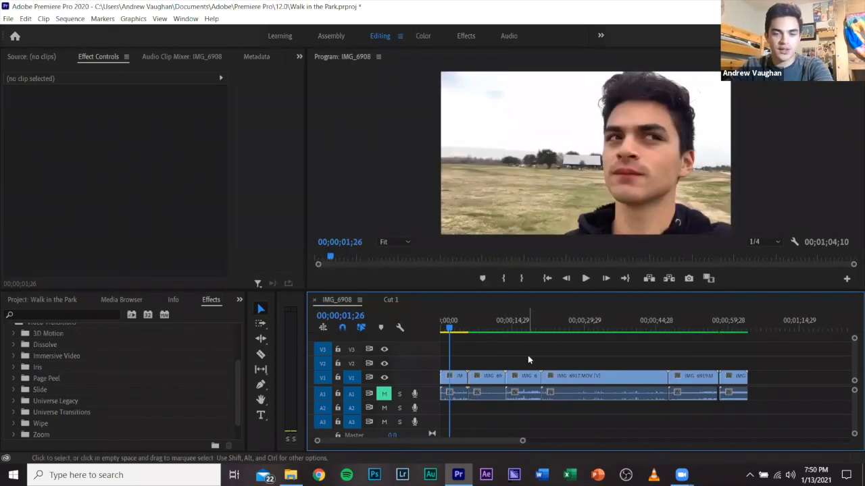
pyautogui.moveTo(525, 385); pyautogui.dragTo(744, 328)
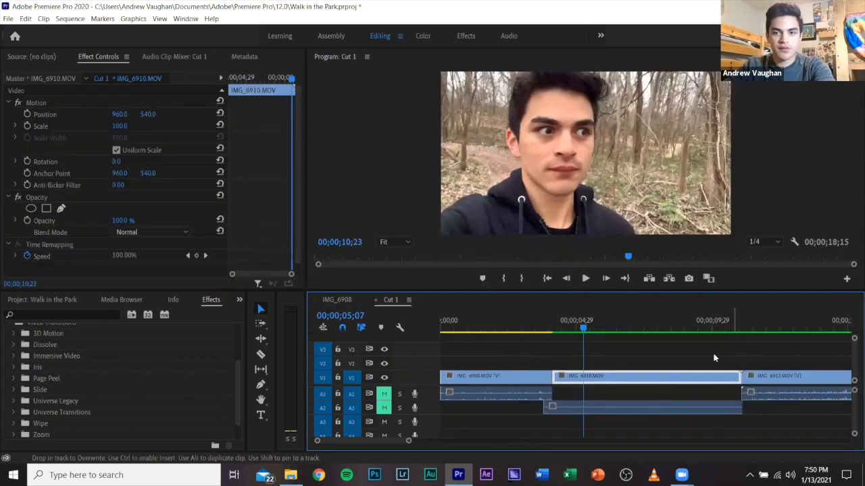
# Set the speed of the IMG_6912 clip in Cut 1 to 180%, then clear the clip selection.
pyautogui.click(622, 382)
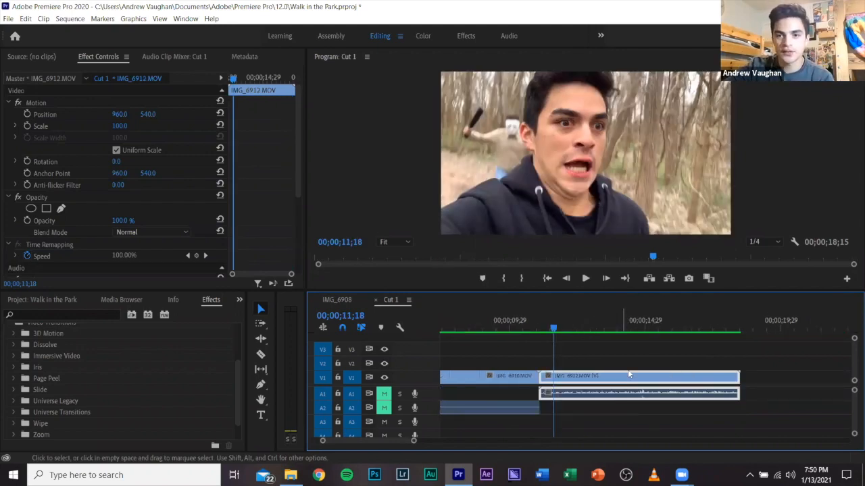
pyautogui.rightClick(624, 381)
pyautogui.click(639, 278)
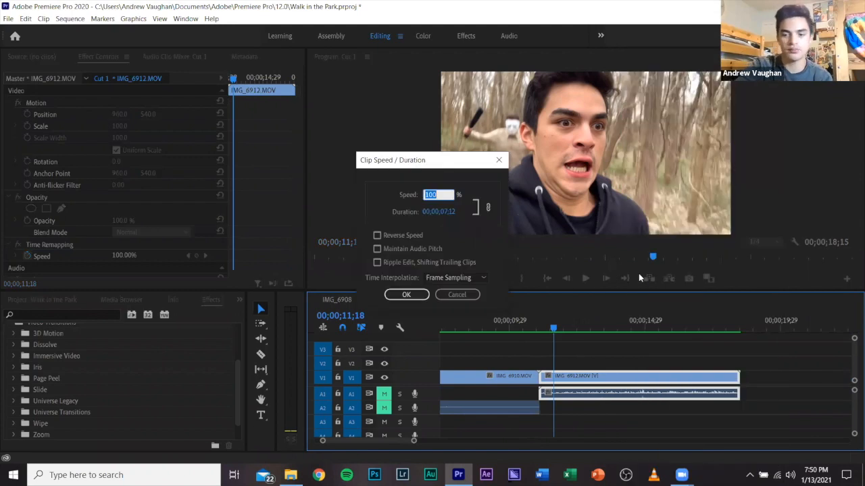
pyautogui.write('180')
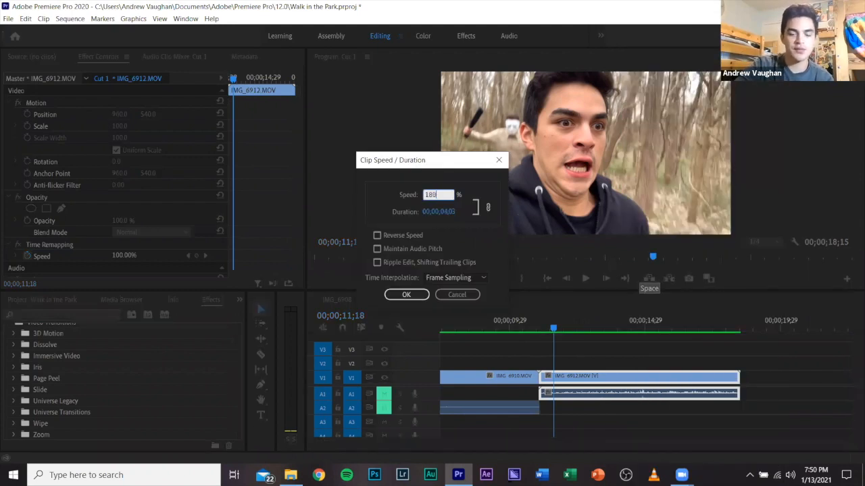
pyautogui.press('Return')
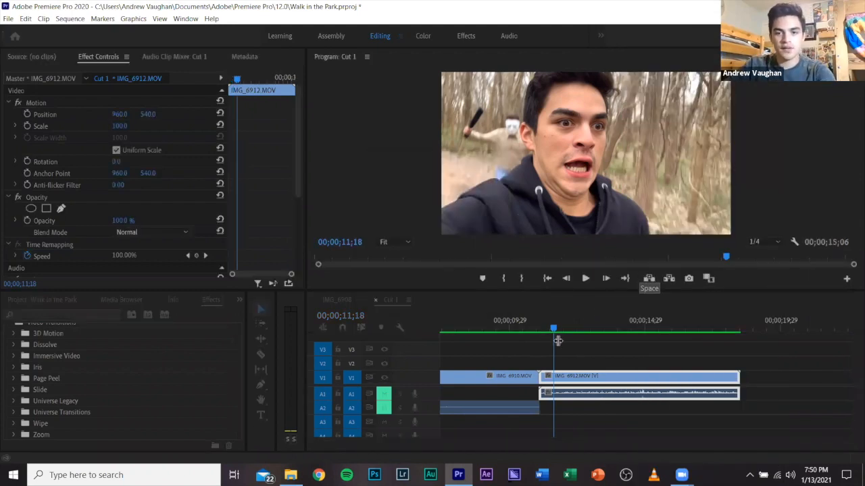
pyautogui.click(590, 369)
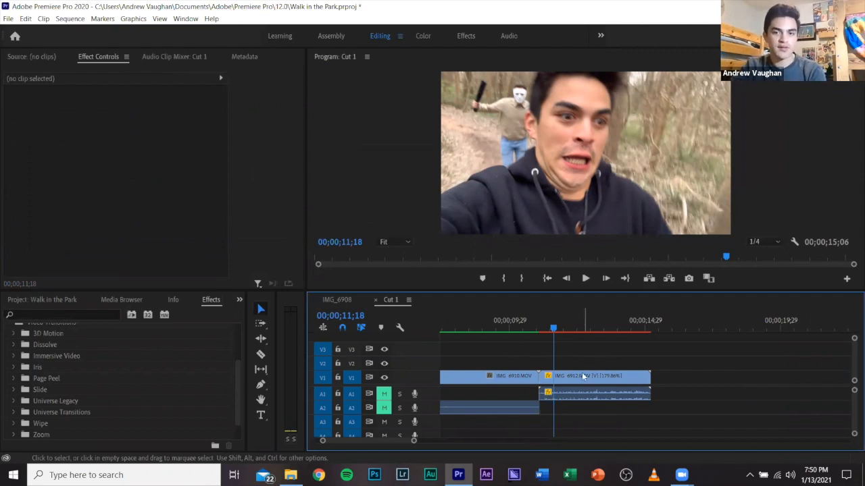
# Render the Cut 1 timeline preview for the sped-up IMG_6912 clip.
pyautogui.click(579, 378)
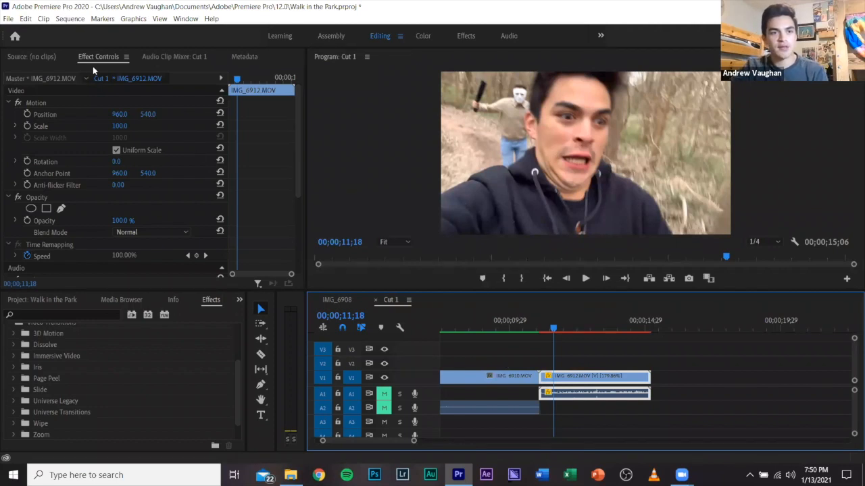
pyautogui.click(69, 19)
pyautogui.click(93, 66)
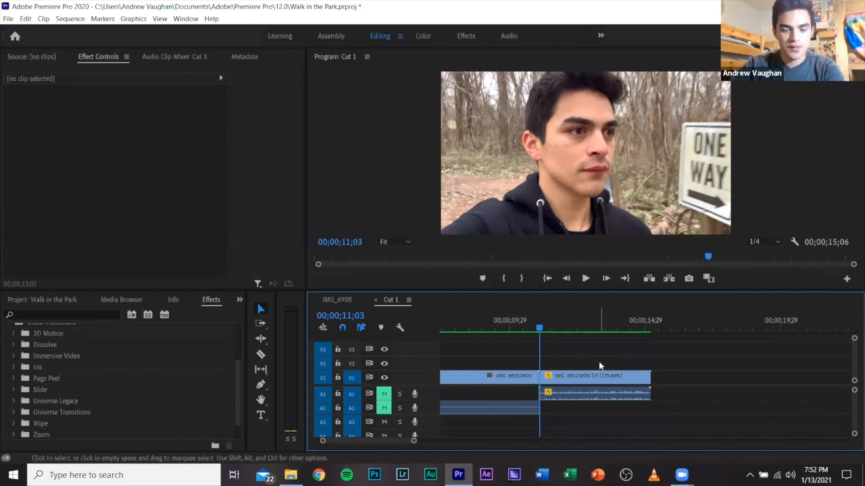
# Play the sped-up IMG_6912 clip from its start at 00;00;11;03 and stop at about 00;00;13;00.
pyautogui.press('space')
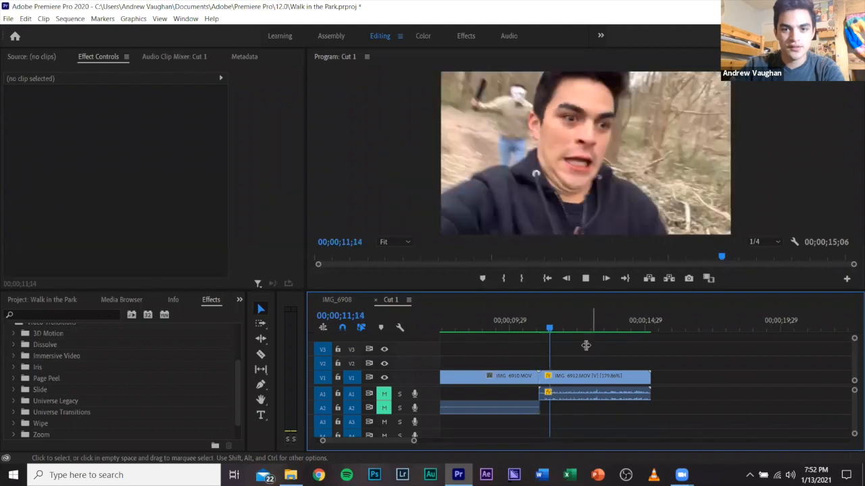
pyautogui.press('space')
pyautogui.click(566, 327)
pyautogui.press('space')
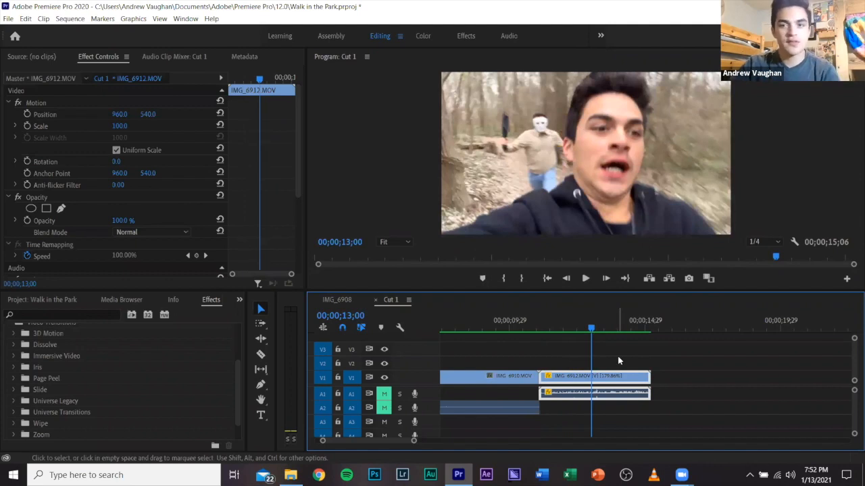
pyautogui.press('space')
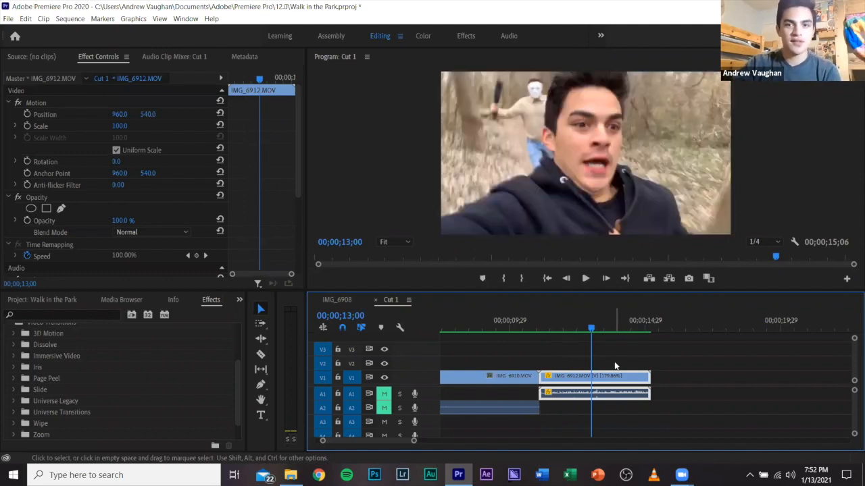
# Search the effects for "blur" and apply Gaussian Blur from the Blur & Sharpen video effects to IMG_6912.
pyautogui.click(83, 315)
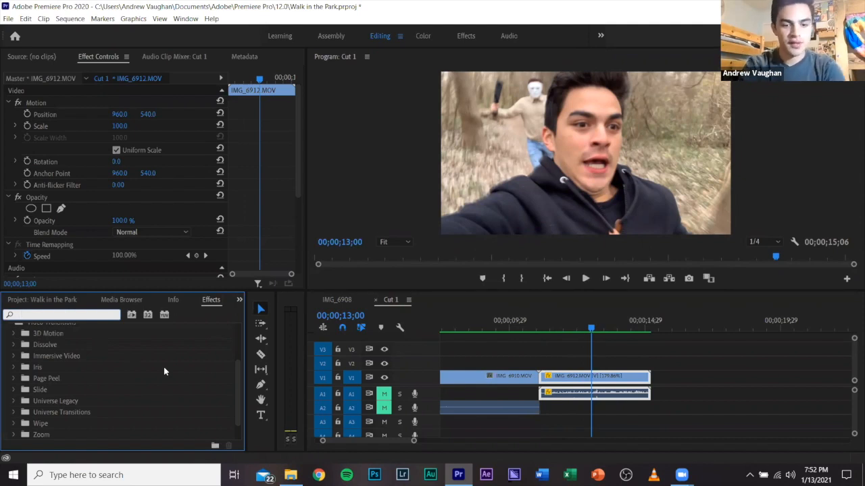
pyautogui.write('blur')
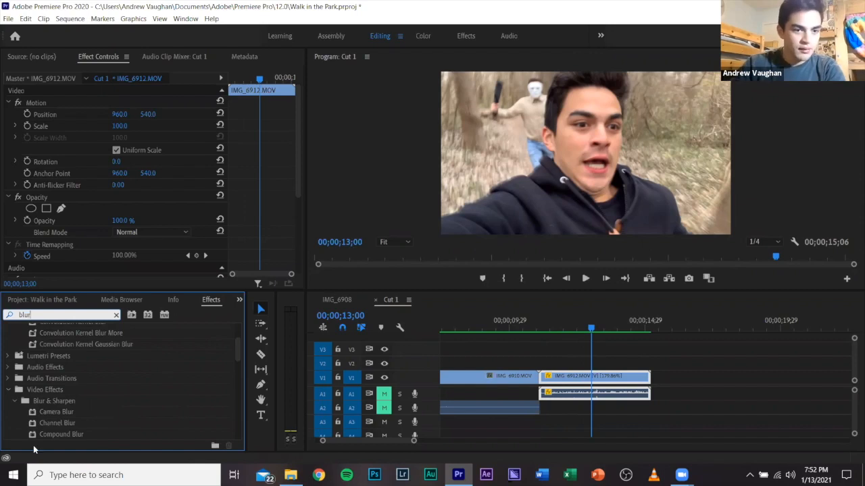
pyautogui.scroll(-3, 64, 413)
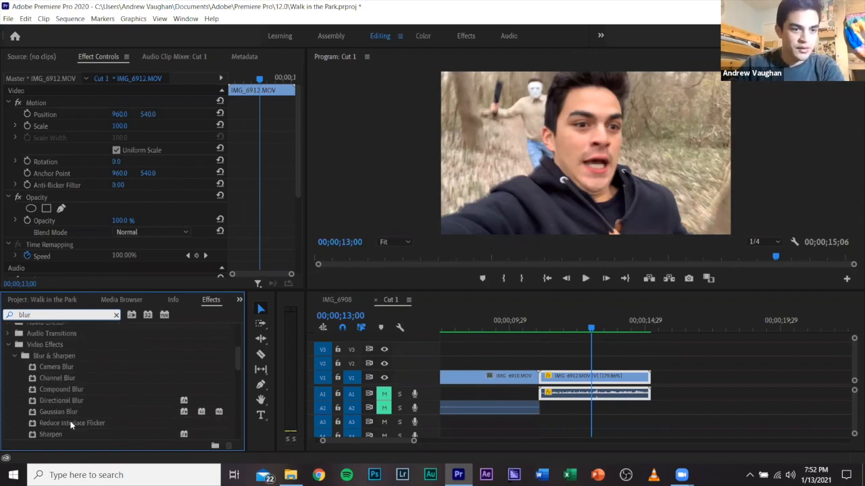
pyautogui.scroll(-1, 74, 414)
pyautogui.moveTo(76, 394); pyautogui.dragTo(99, 261)
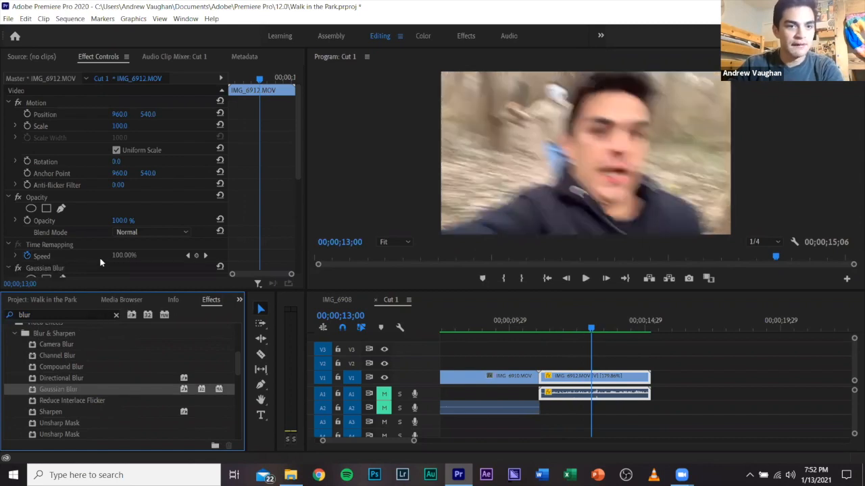
# Turn on Blurriness animation for the Gaussian Blur with the playhead at the clip's start, 00;00;11;02.
pyautogui.scroll(-3, 100, 262)
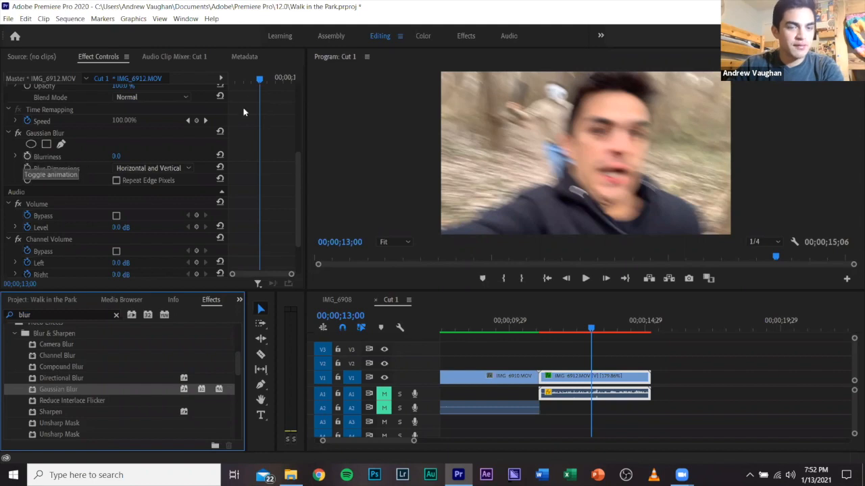
pyautogui.click(250, 76)
pyautogui.click(228, 79)
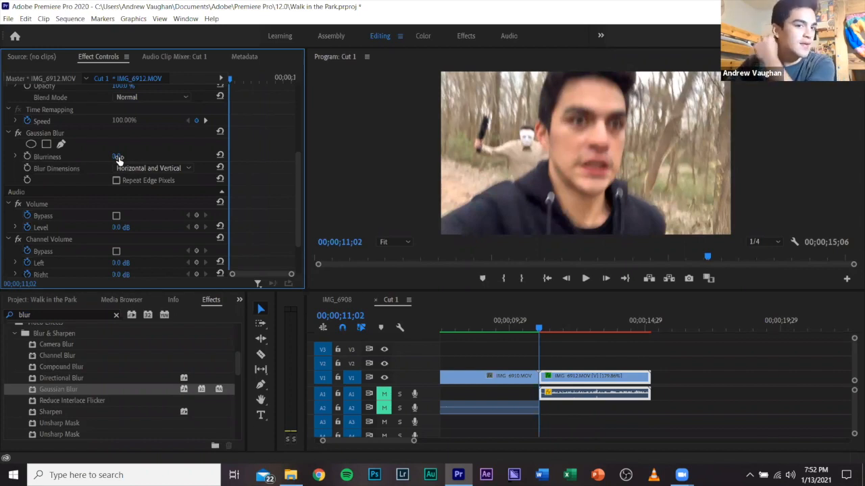
pyautogui.click(27, 157)
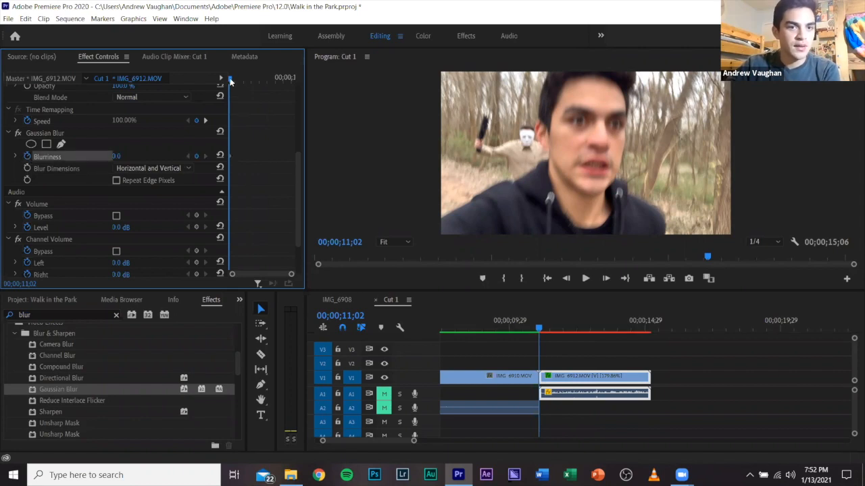
# Add a second Gaussian Blur keyframe at 00;00;13;17 with a Blurriness of 15.
pyautogui.moveTo(250, 81); pyautogui.dragTo(268, 82)
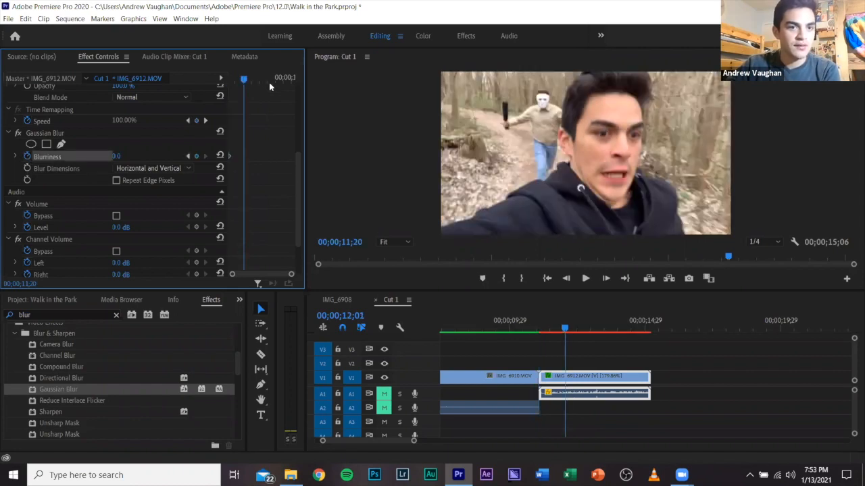
pyautogui.click(269, 83)
pyautogui.click(127, 154)
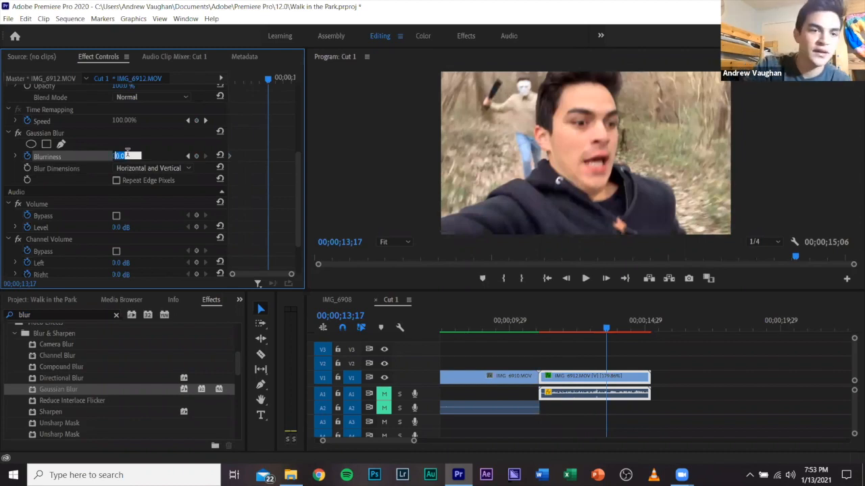
pyautogui.write('15')
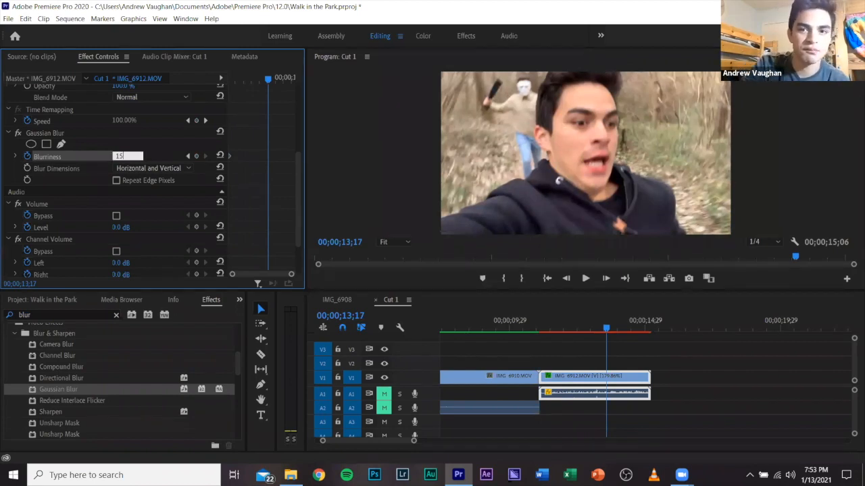
pyautogui.press('Return')
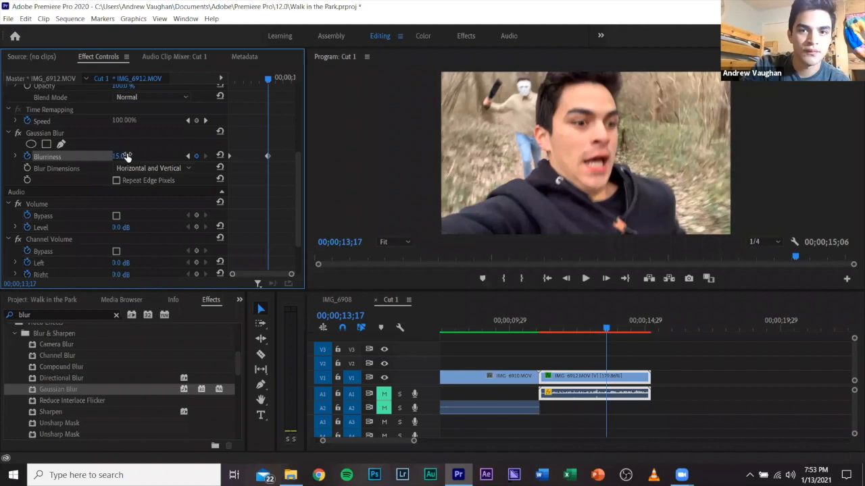
# Try Blurriness values of 180 and 100 on the keyframe at 00;00;13;17.
pyautogui.click(117, 156)
pyautogui.write('18')
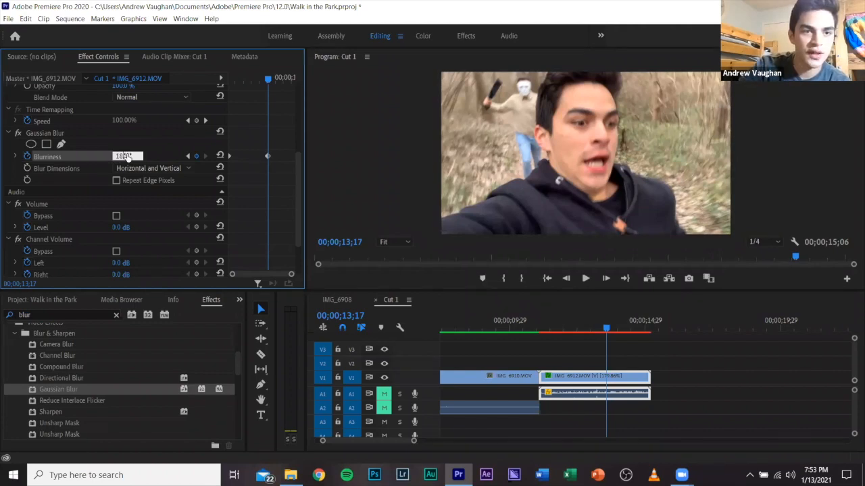
pyautogui.write('0')
pyautogui.press('Return')
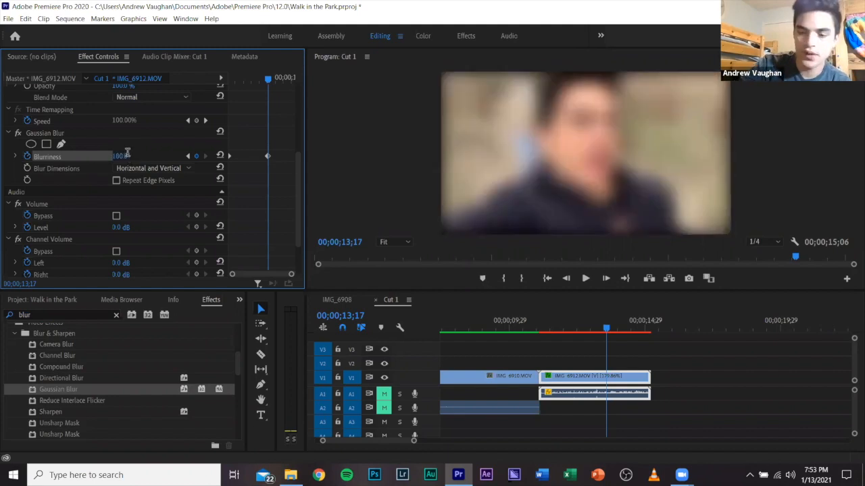
pyautogui.click(126, 155)
pyautogui.write('100')
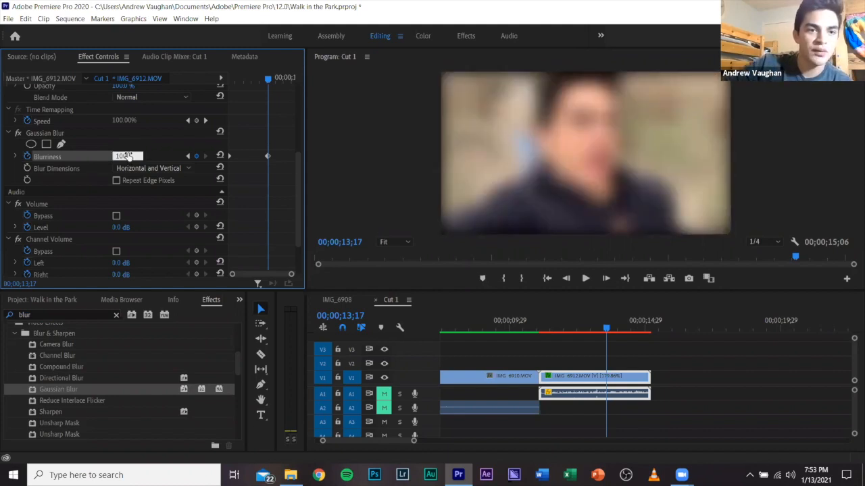
pyautogui.press('Return')
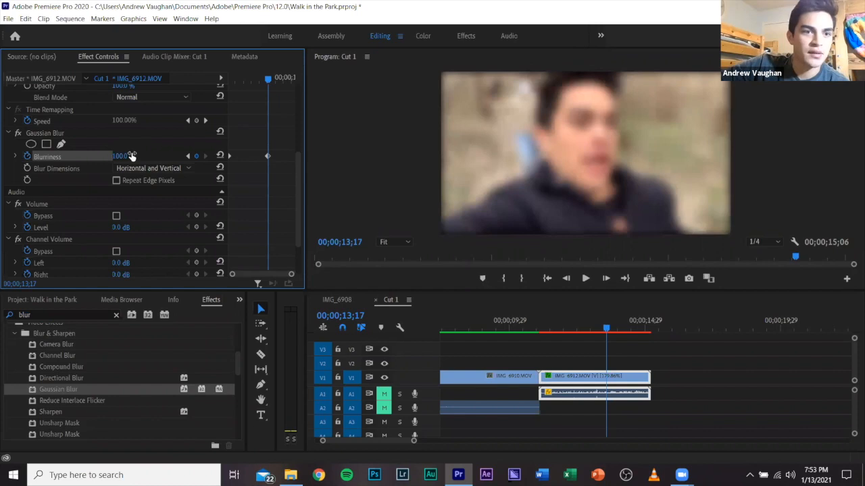
# Set the Blurriness of the keyframe at 00;00;13;17 to 48.
pyautogui.click(130, 156)
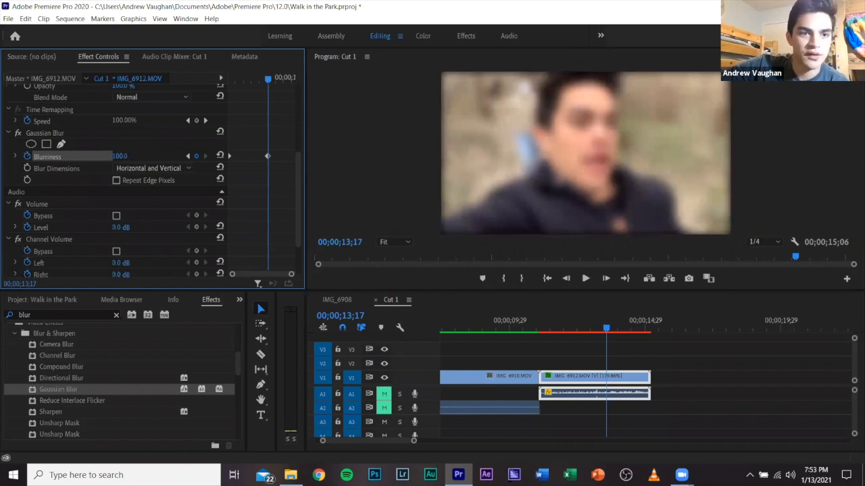
pyautogui.write('88.0')
pyautogui.press('Return')
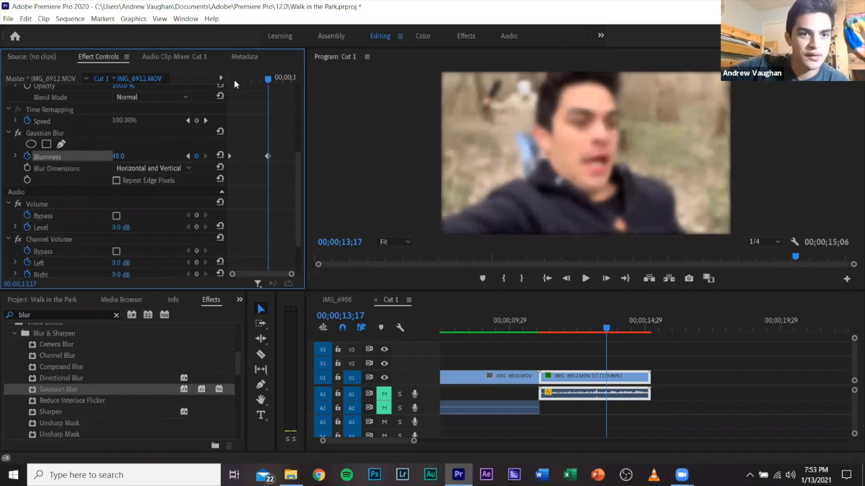
# Scrub from the start of IMG_6912 toward the second keyframe to preview the blur building up.
pyautogui.click(230, 81)
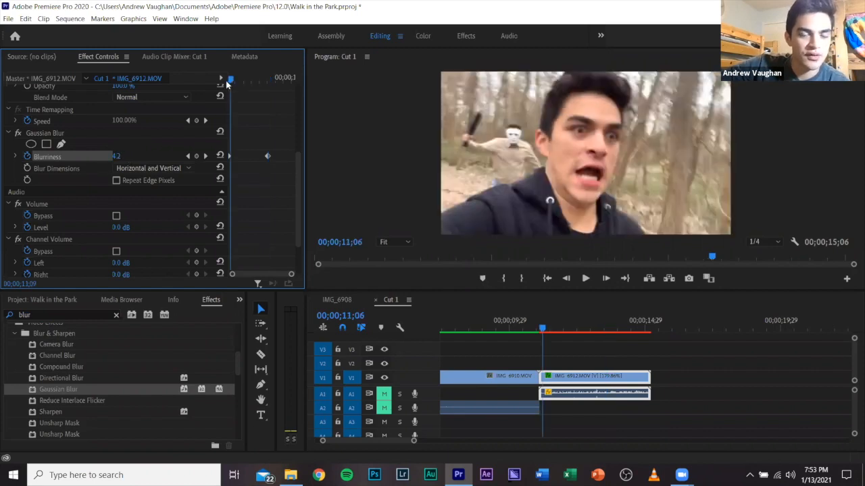
pyautogui.click(226, 80)
pyautogui.moveTo(240, 84); pyautogui.dragTo(267, 92)
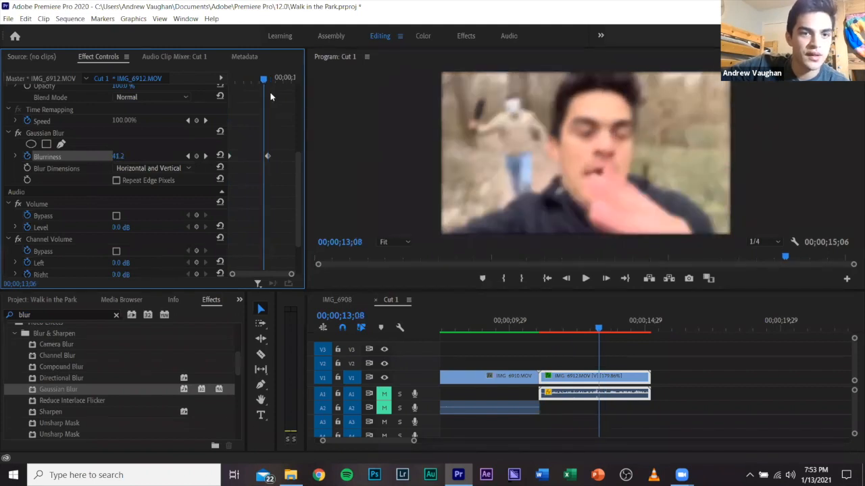
# Add a Blurriness keyframe of 0 at 00;00;14;16 and play the blur animation through from about 00;00;11;04.
pyautogui.moveTo(269, 91); pyautogui.dragTo(285, 97)
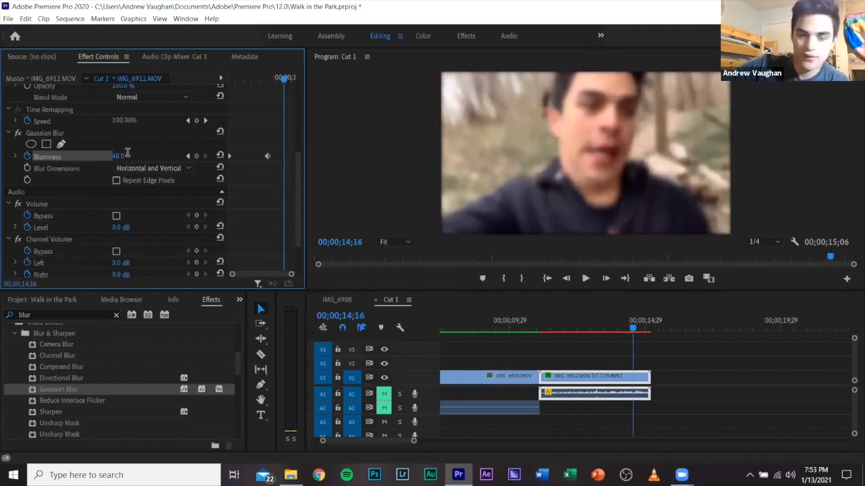
pyautogui.click(120, 156)
pyautogui.write('0')
pyautogui.press('Return')
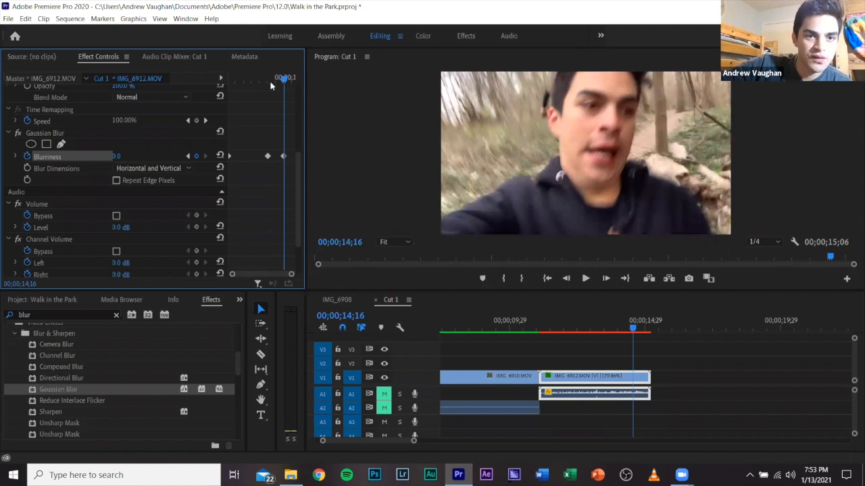
pyautogui.click(219, 93)
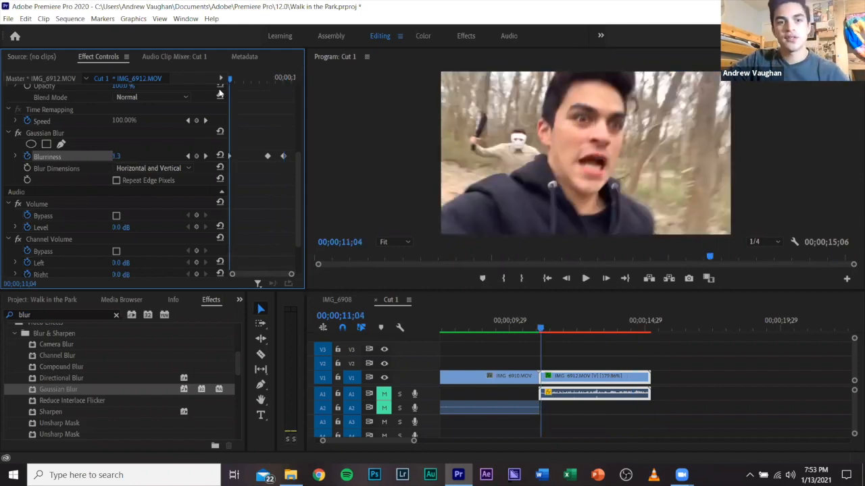
pyautogui.press('space')
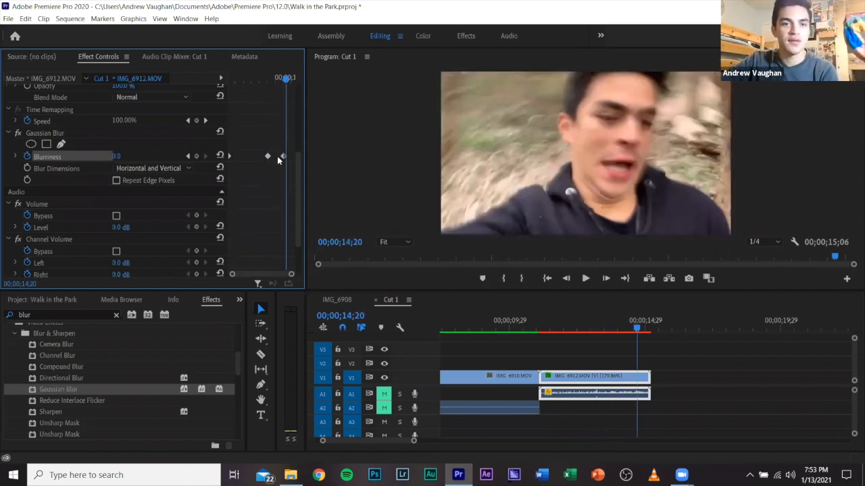
# Remove all Blurriness keyframes from IMG_6912 in Cut 1 and delete the clip's Gaussian Blur effect.
pyautogui.click(280, 157)
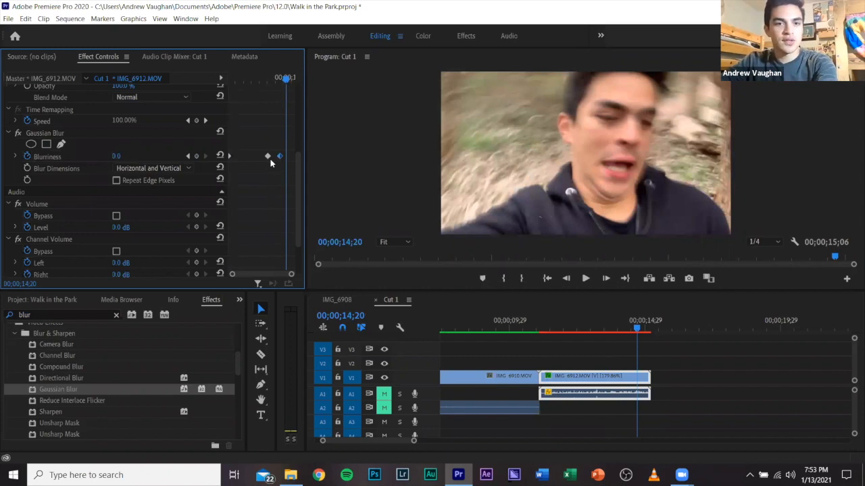
pyautogui.click(228, 158)
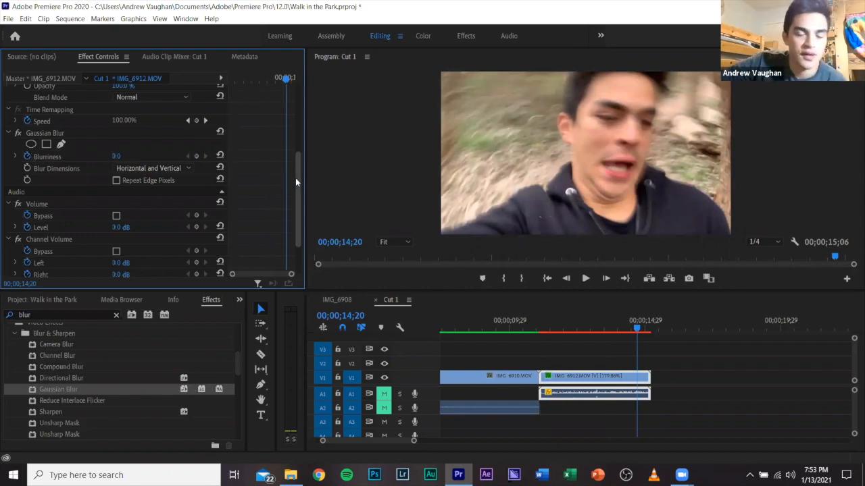
pyautogui.scroll(4, 295, 177)
pyautogui.scroll(1, 284, 123)
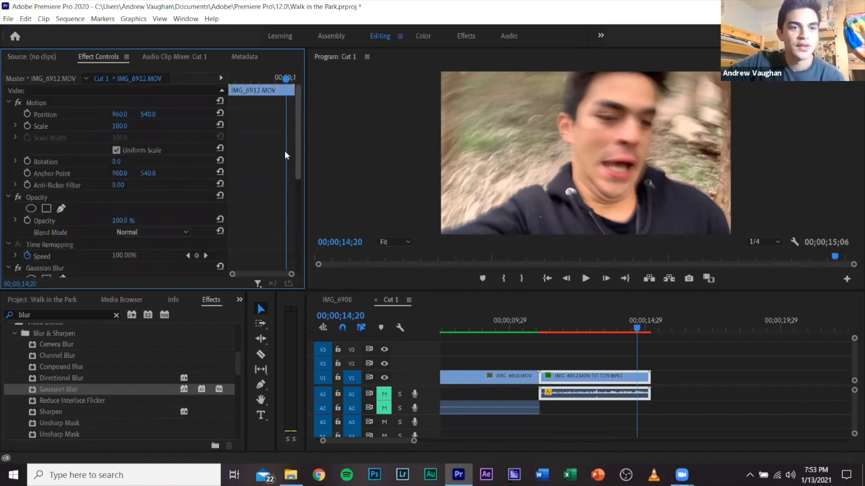
pyautogui.scroll(-5, 285, 155)
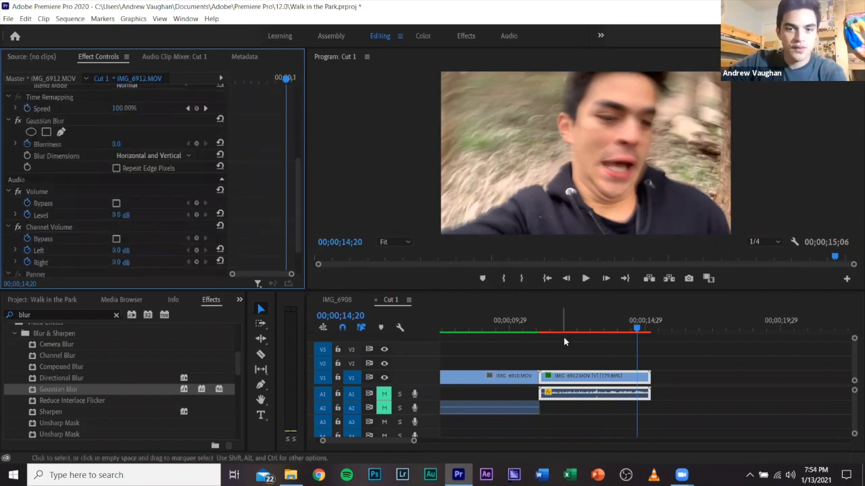
pyautogui.click(36, 121)
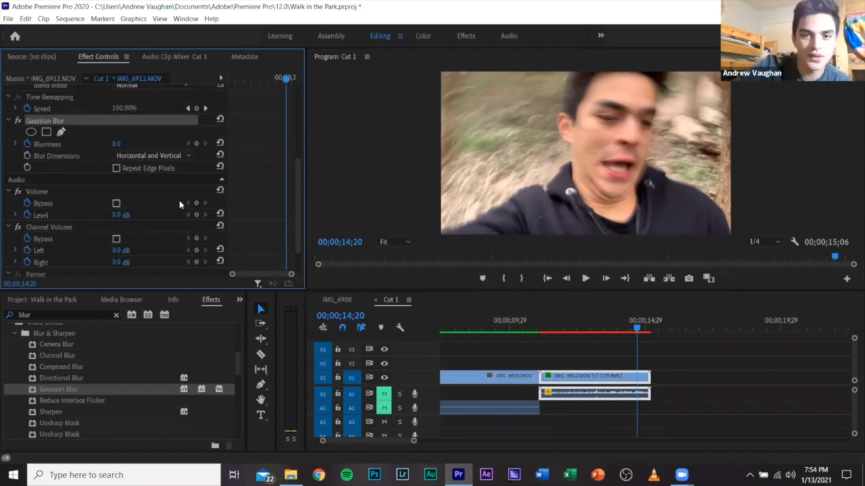
pyautogui.press('Delete')
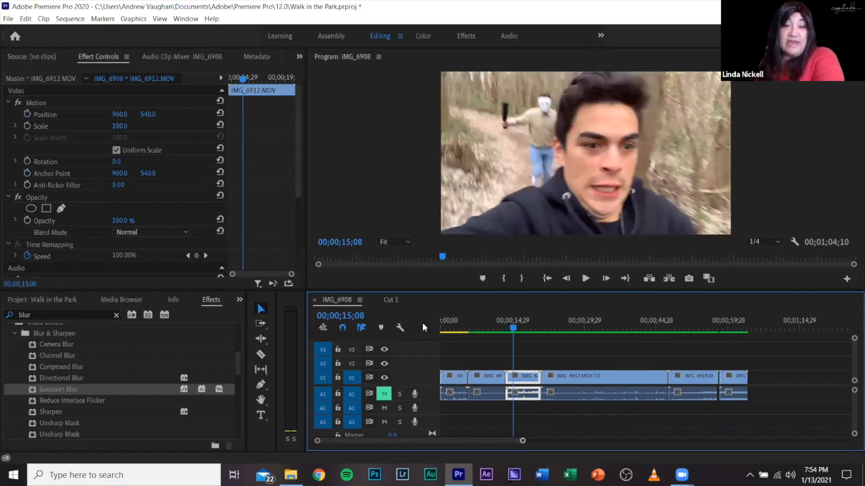
# Review IMG_6912 at 00;00;12;16 in Cut 1 and IMG_6917 at 00;00;28;02 in the IMG_6908 sequence, ending in Cut 1.
pyautogui.click(396, 299)
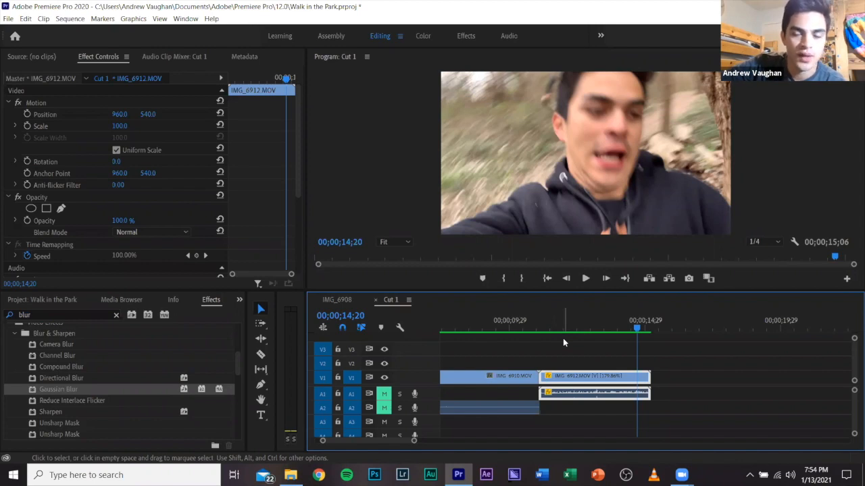
pyautogui.click(568, 351)
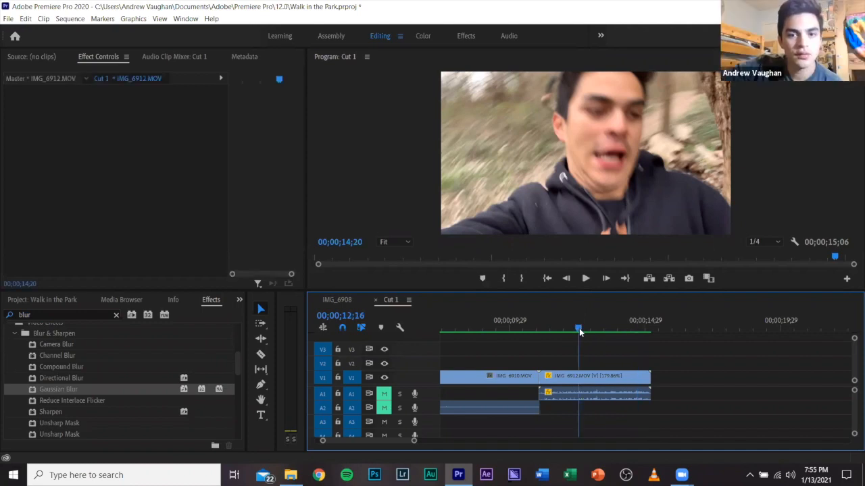
pyautogui.click(579, 331)
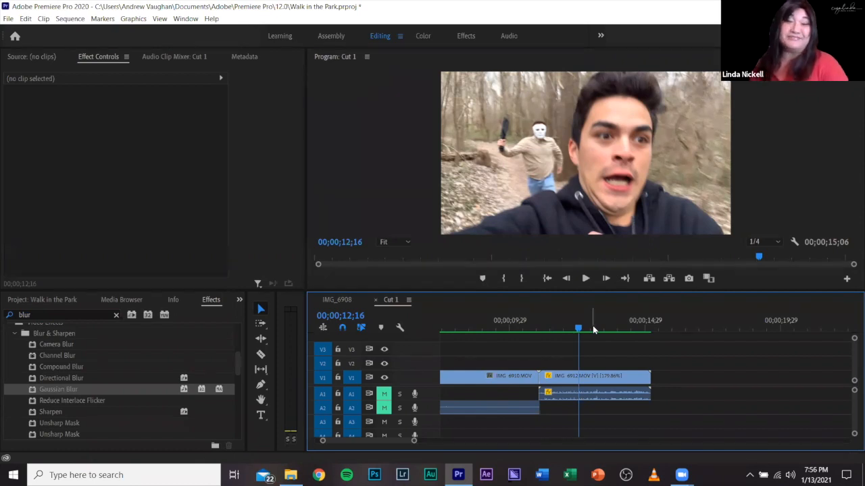
pyautogui.click(350, 299)
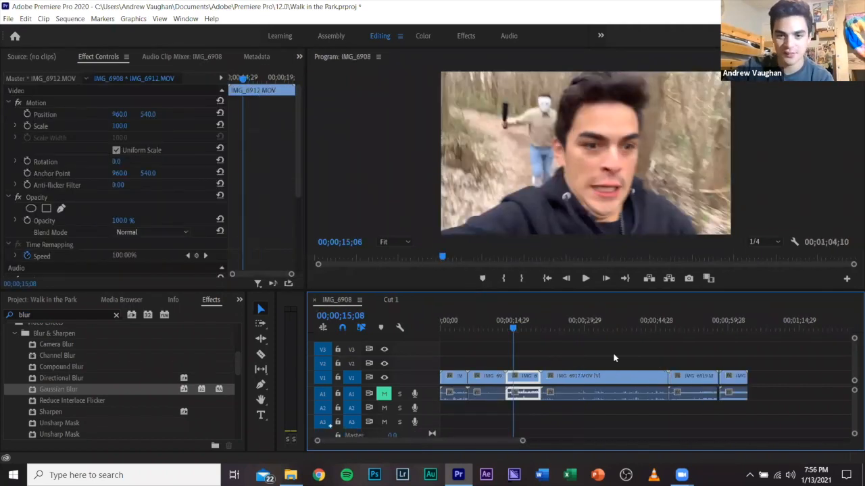
pyautogui.click(576, 321)
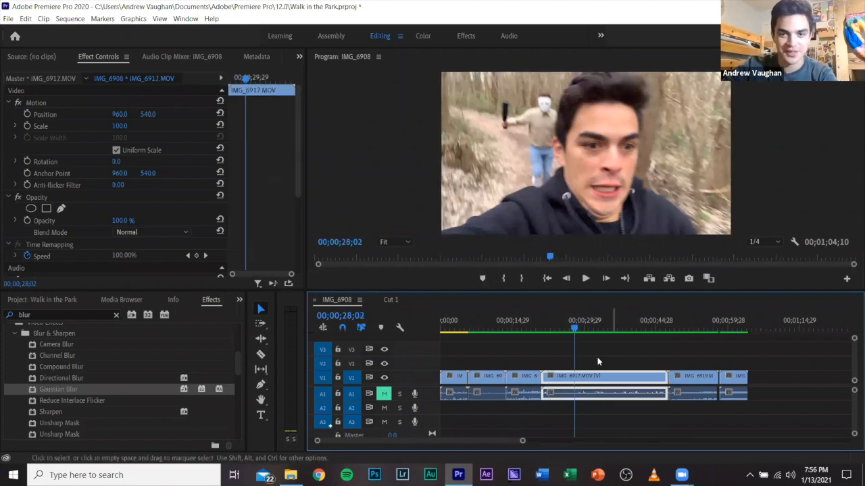
pyautogui.scroll(1, 550, 353)
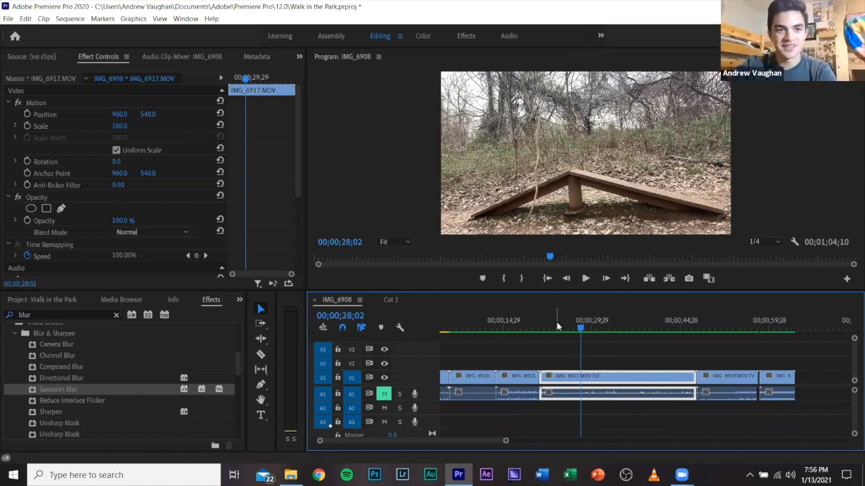
pyautogui.click(394, 300)
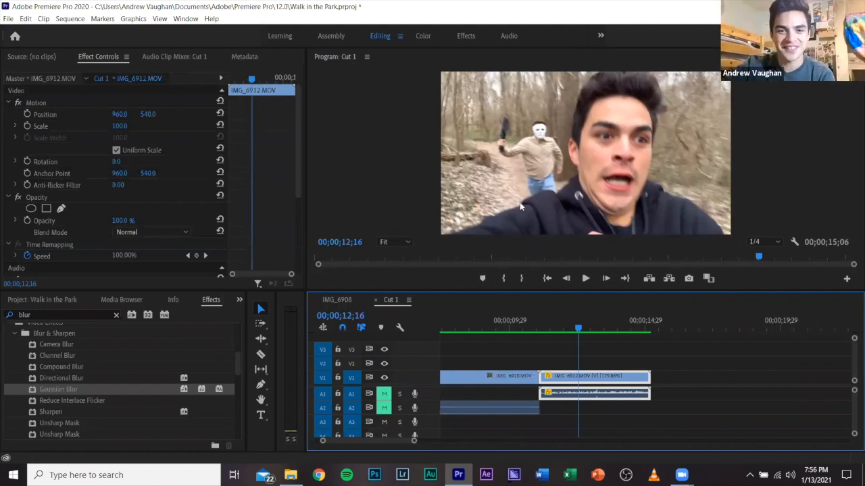
# Bring IMG_6917 from the IMG_6908 sequence into Cut 1 after IMG_6912 and ripple delete the gap between the two clips.
pyautogui.click(341, 299)
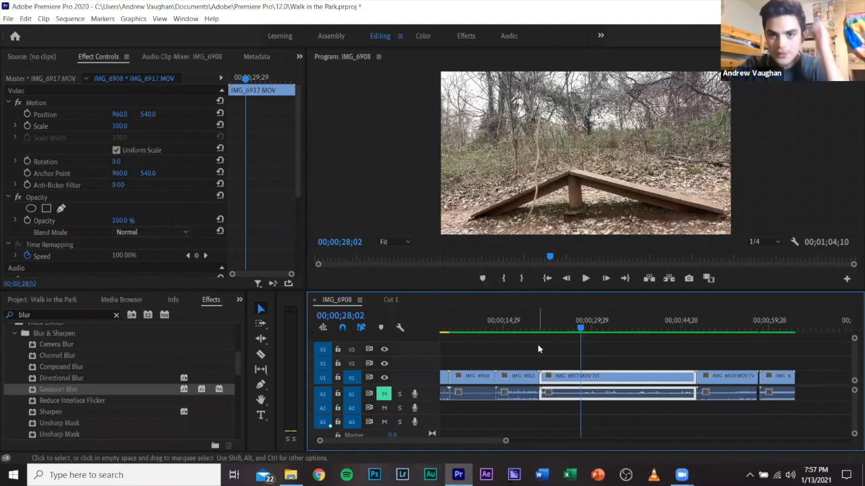
pyautogui.click(549, 325)
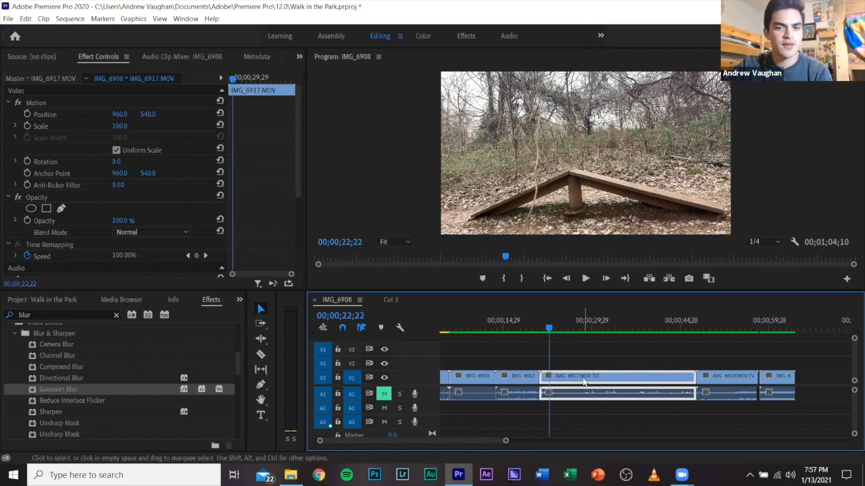
pyautogui.moveTo(585, 382); pyautogui.dragTo(631, 379)
pyautogui.scroll(-4, 624, 378)
pyautogui.moveTo(510, 366); pyautogui.dragTo(492, 378)
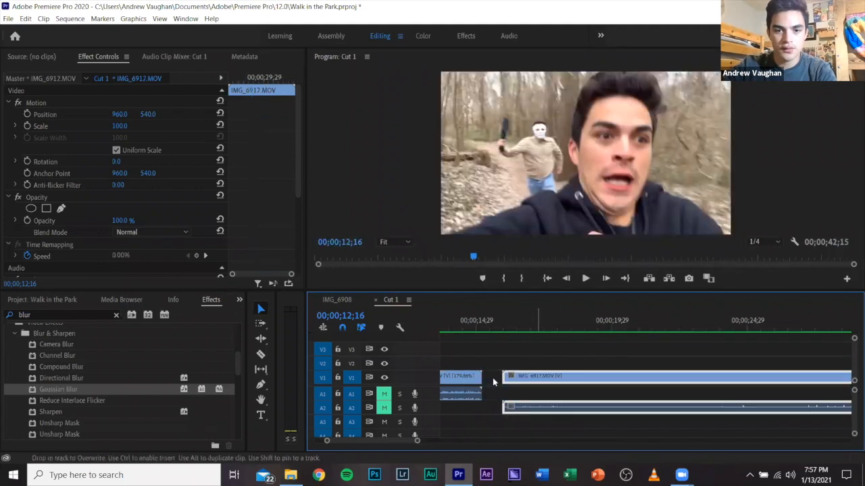
pyautogui.rightClick(493, 378)
pyautogui.click(501, 385)
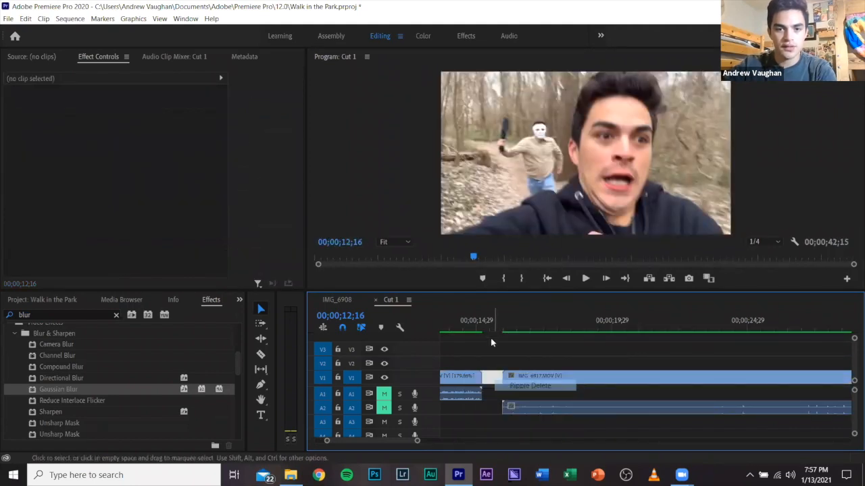
# Play through IMG_6917 and step back frame by frame to 00;00;22;25, just before the first runner enters the shot.
pyautogui.click(483, 327)
pyautogui.moveTo(492, 331); pyautogui.dragTo(551, 331)
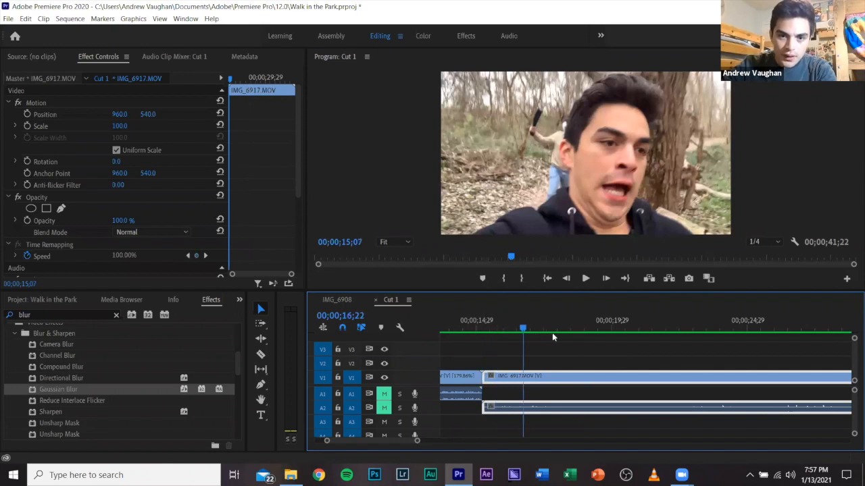
pyautogui.click(612, 361)
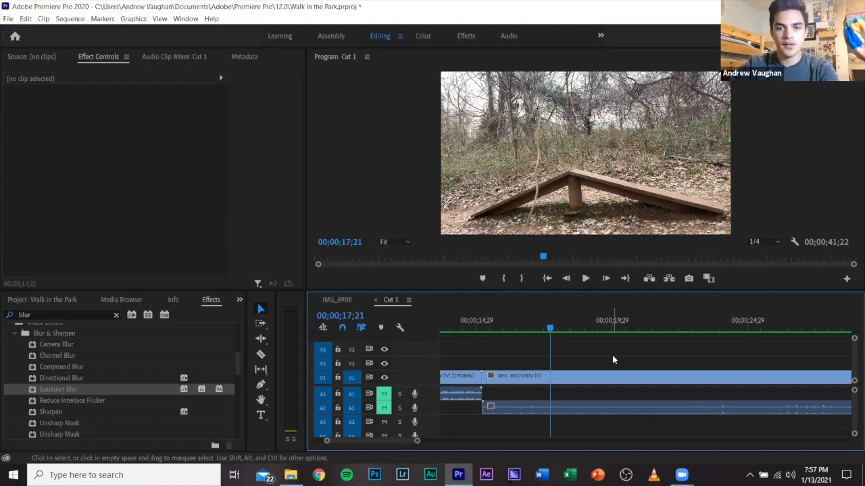
pyautogui.press('space')
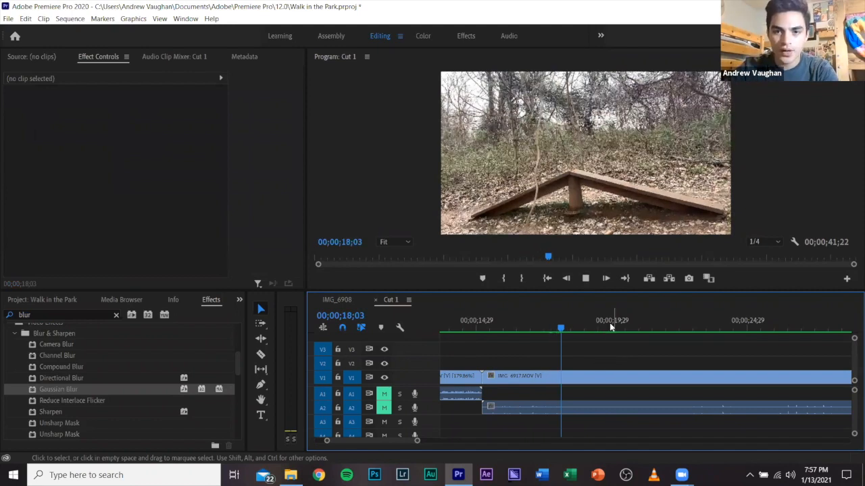
pyautogui.click(603, 373)
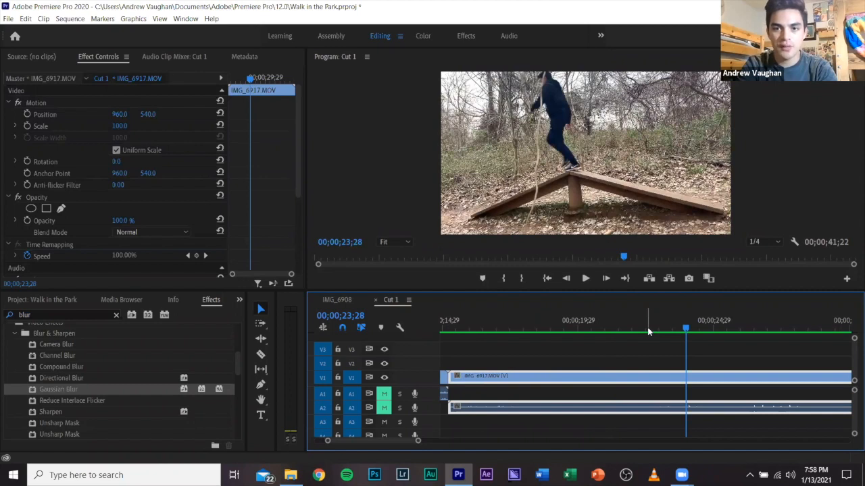
pyautogui.press('Left')
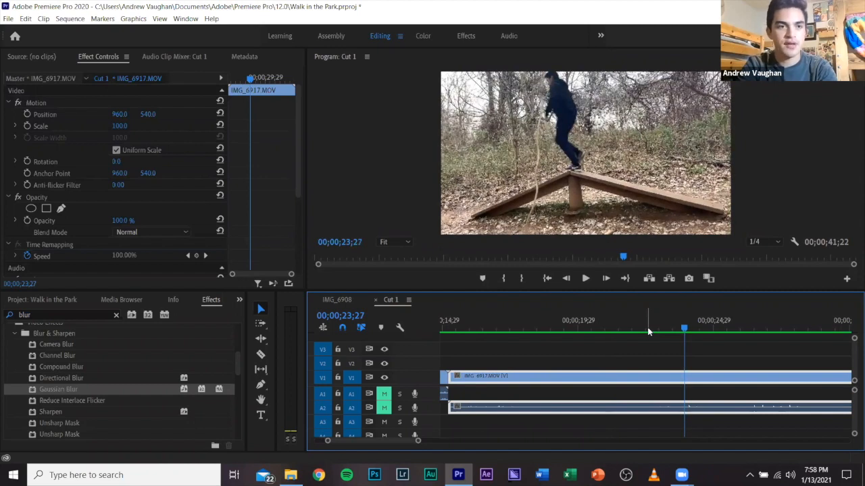
pyautogui.press('Left')
pyautogui.press('Left')
pyautogui.press('Left')
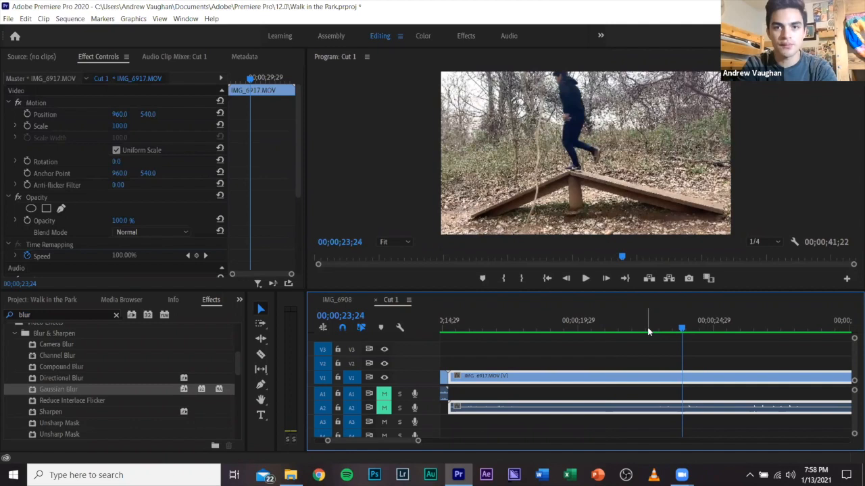
pyautogui.press('Left')
pyautogui.press('Left')
pyautogui.press('Left')
pyautogui.press('Left')
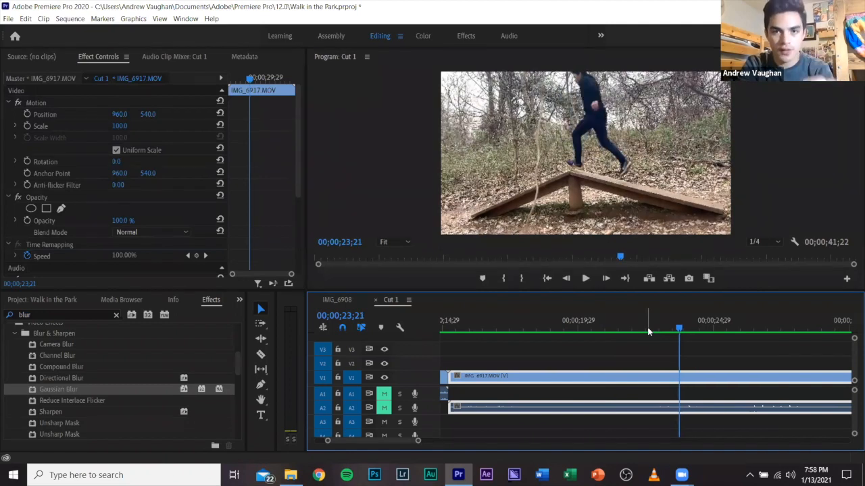
pyautogui.press('Left')
pyautogui.press('Left')
pyautogui.press('Left')
pyautogui.press('Left')
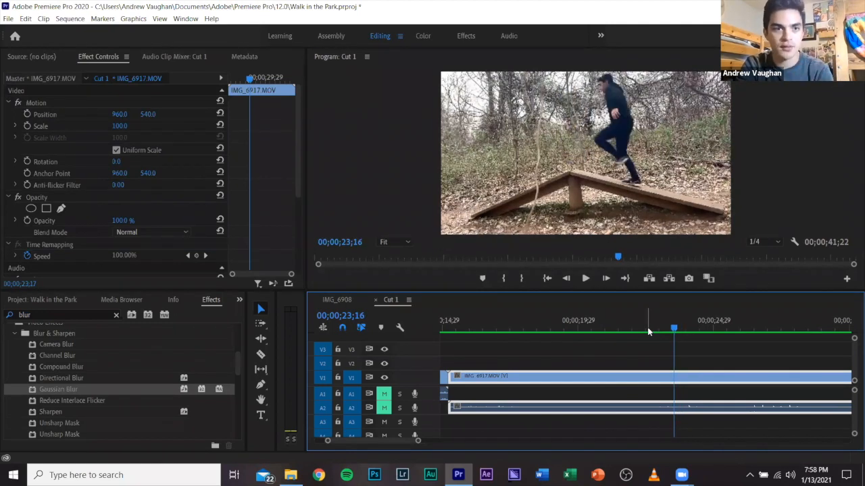
pyautogui.press('Left')
pyautogui.press('Left')
pyautogui.press('Left')
pyautogui.press('Left')
pyautogui.press('Left')
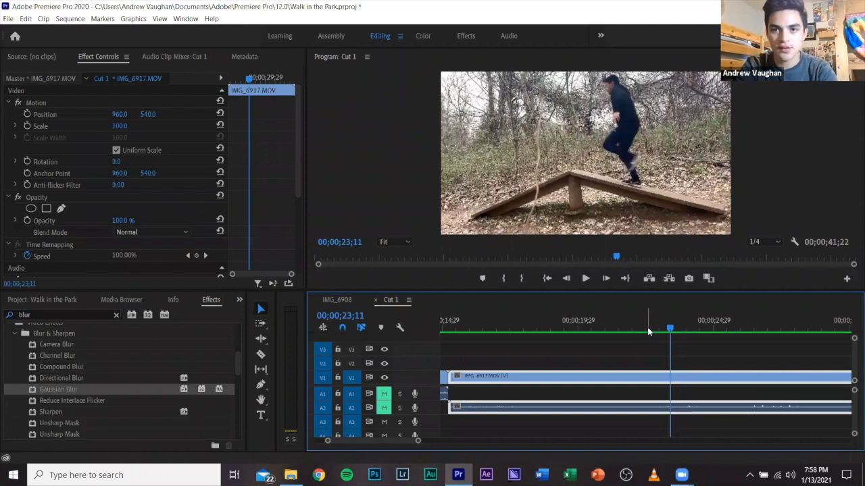
pyautogui.press('Left')
pyautogui.press('Left')
pyautogui.press('Left')
pyautogui.press('Left')
pyautogui.press('Left')
pyautogui.press('Left')
pyautogui.press('Left')
pyautogui.press('Left')
pyautogui.press('Left')
pyautogui.press('Left')
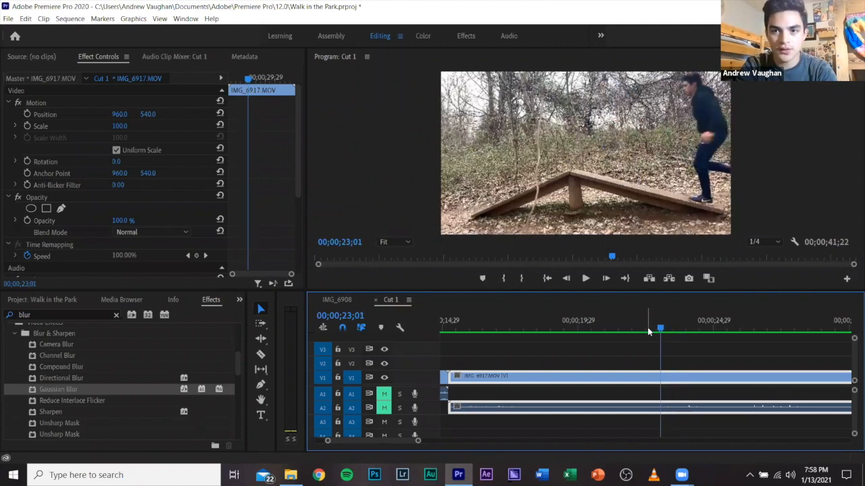
pyautogui.press('Left')
pyautogui.press('Left')
pyautogui.press('Left')
pyautogui.press('Left')
pyautogui.press('Left')
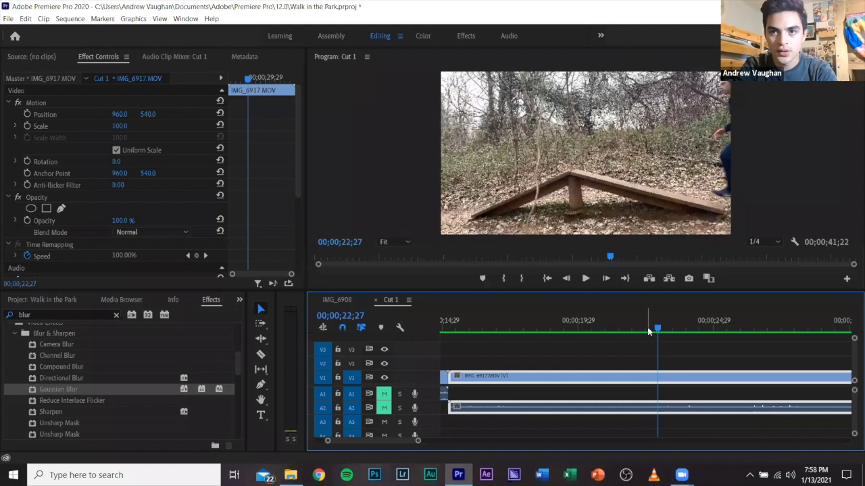
pyautogui.press('Left')
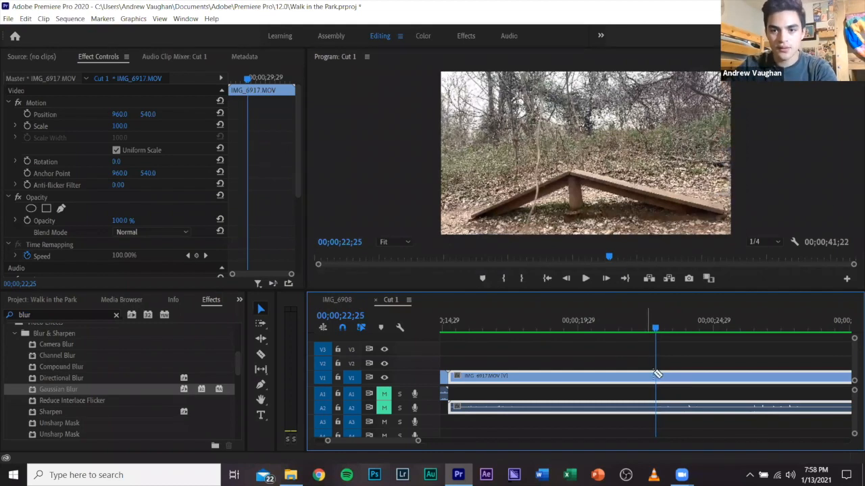
# Split IMG_6917 at 00;00;22;25, delete the part before the cut and ripple delete the gap it leaves.
pyautogui.press('c')
pyautogui.hotkey('ctrl', 'k')
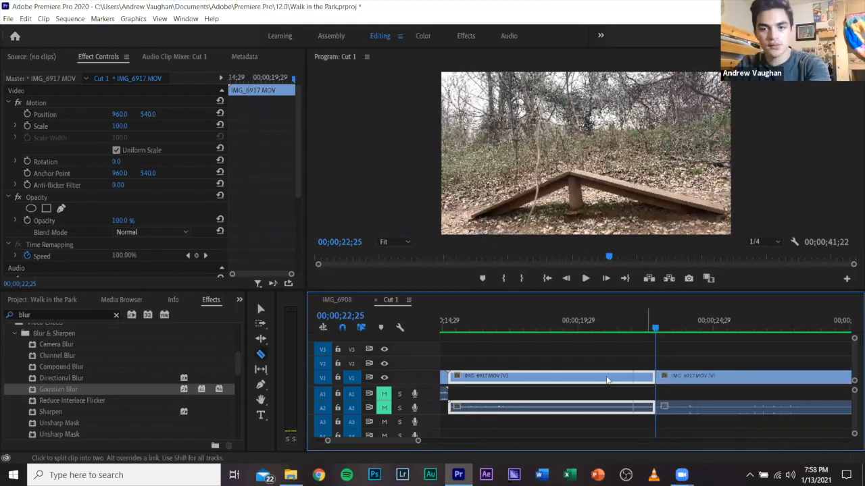
pyautogui.press('v')
pyautogui.press('Delete')
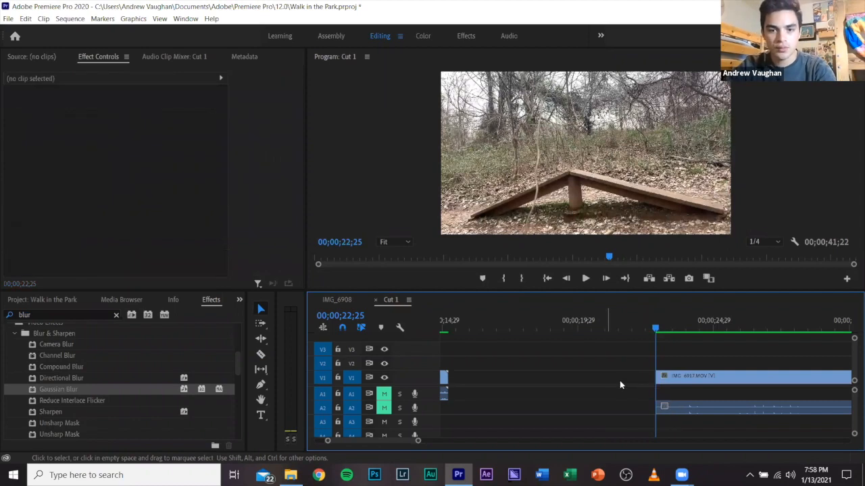
pyautogui.rightClick(619, 385)
pyautogui.click(629, 384)
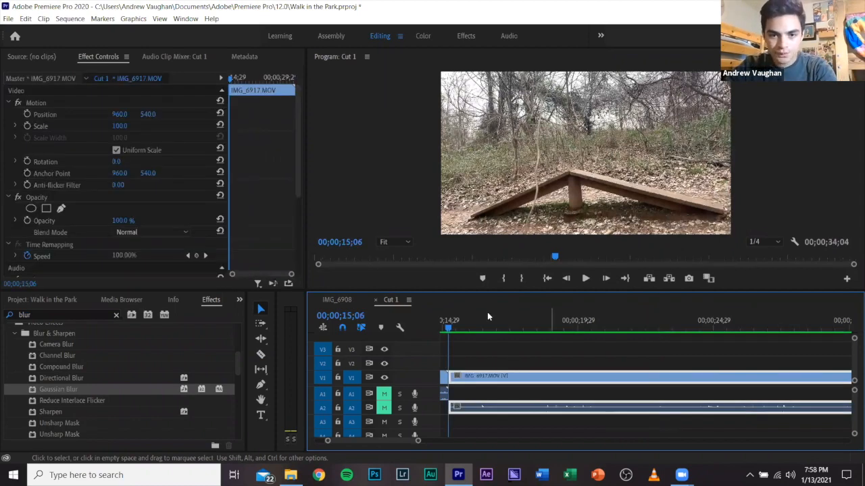
# Split IMG_6917 at 00;00;18;16, just before the second runner enters the shot.
pyautogui.click(488, 328)
pyautogui.moveTo(493, 323); pyautogui.dragTo(532, 333)
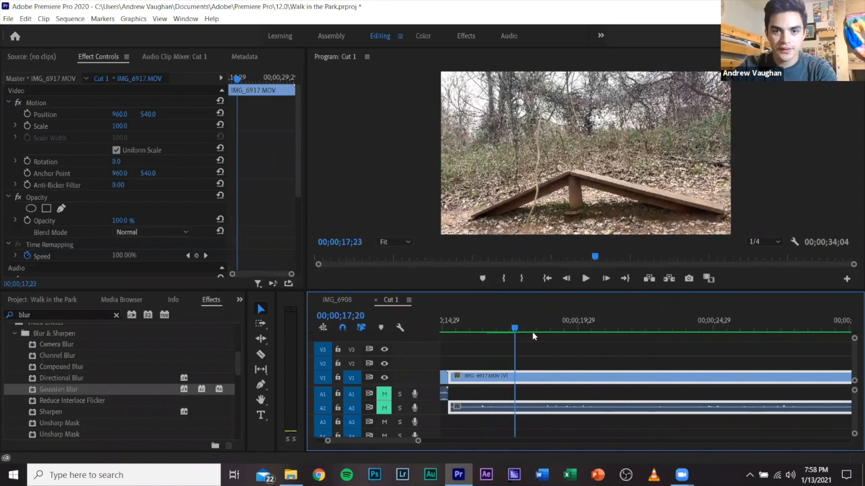
pyautogui.click(550, 334)
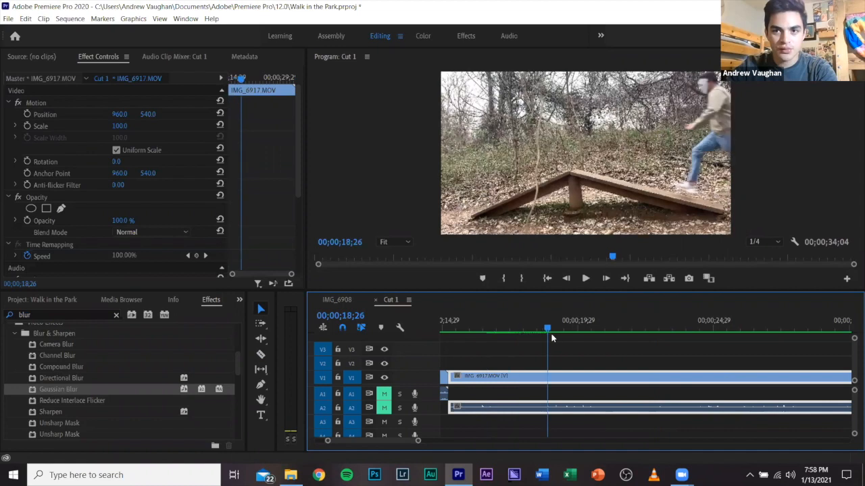
pyautogui.moveTo(544, 335); pyautogui.dragTo(538, 337)
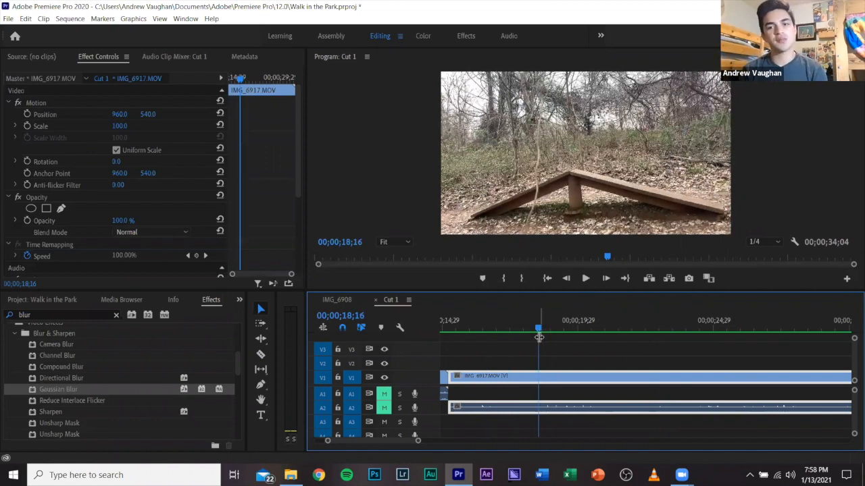
pyautogui.click(540, 381)
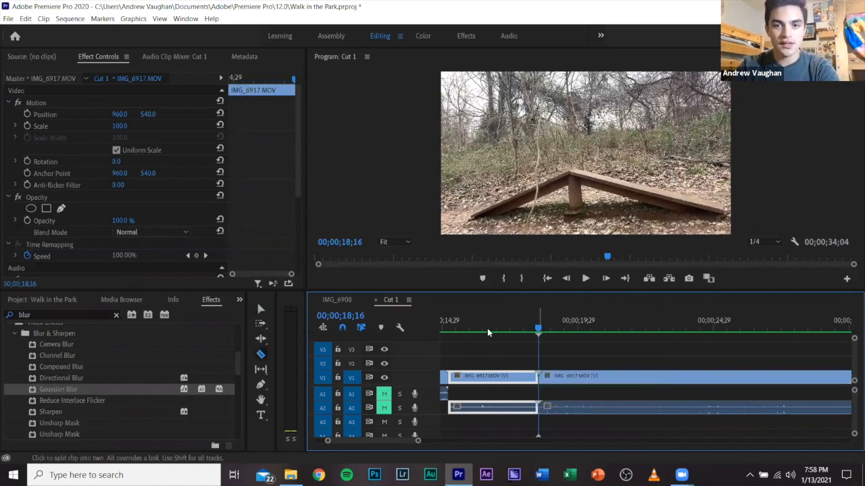
# Split the first part of IMG_6917 at 00;00;16;19, while the first runner is leaping off the ramp.
pyautogui.click(490, 335)
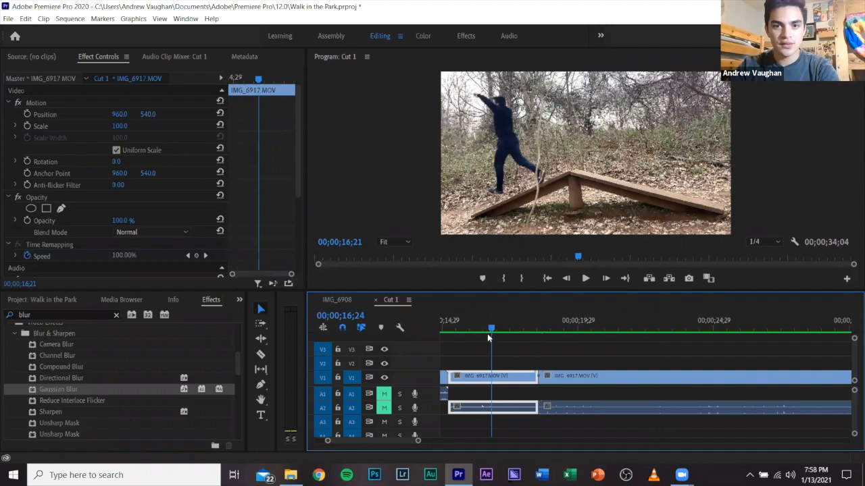
pyautogui.click(488, 334)
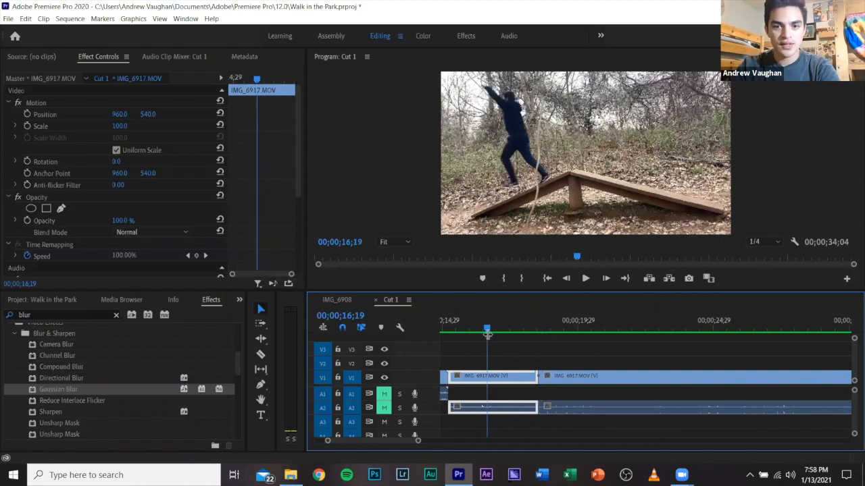
pyautogui.hotkey('ctrl', 'k')
pyautogui.click(512, 384)
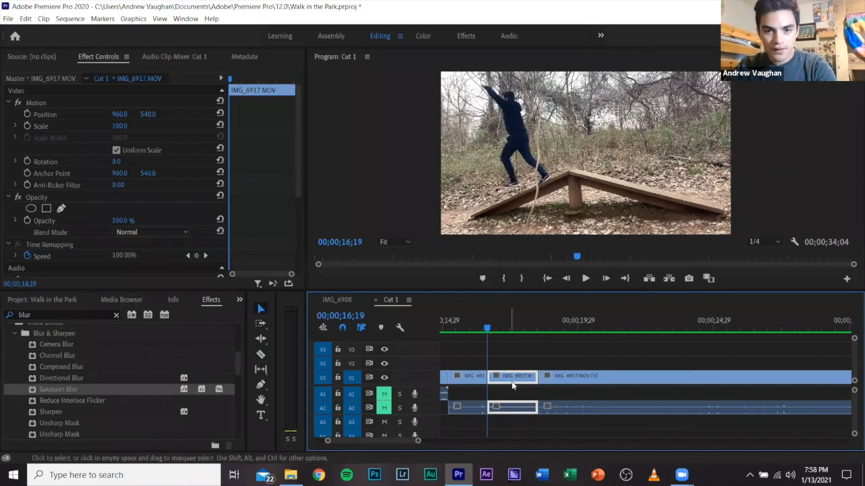
# Move the last IMG_6917 segment to V2 and A3 so it starts at the 00;00;16;19 cut, and mute A3.
pyautogui.click(559, 378)
pyautogui.moveTo(559, 411); pyautogui.dragTo(564, 425)
pyautogui.moveTo(553, 370); pyautogui.dragTo(488, 331)
pyautogui.click(496, 329)
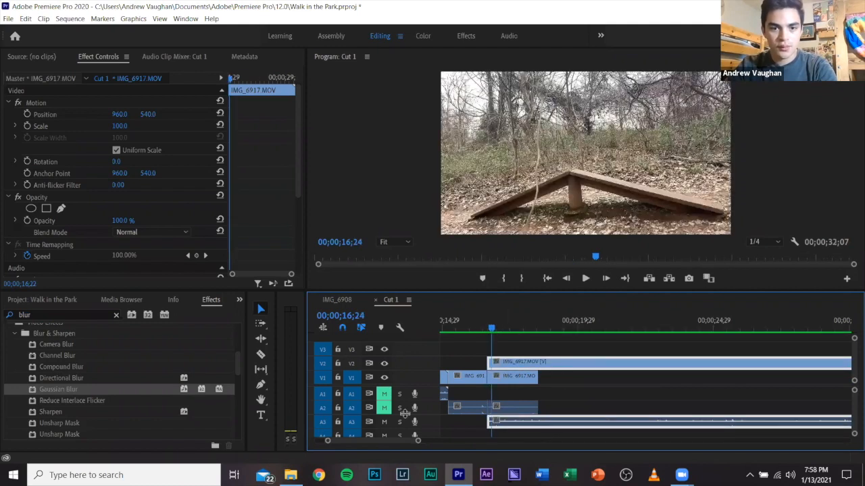
pyautogui.click(499, 330)
pyautogui.moveTo(508, 330); pyautogui.dragTo(484, 331)
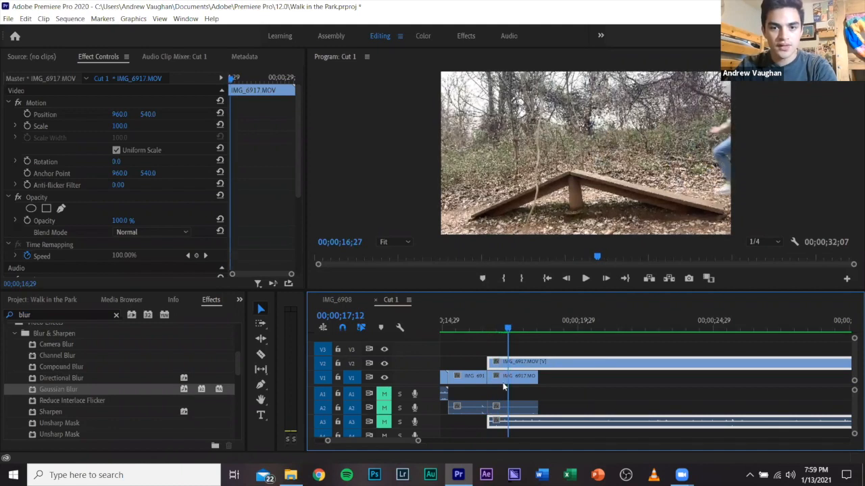
# Draw a closed freeform opacity mask on the V2 clip at 00;00;16;19, enclosing the right part of the picture and extending beyond the frame.
pyautogui.press('Up')
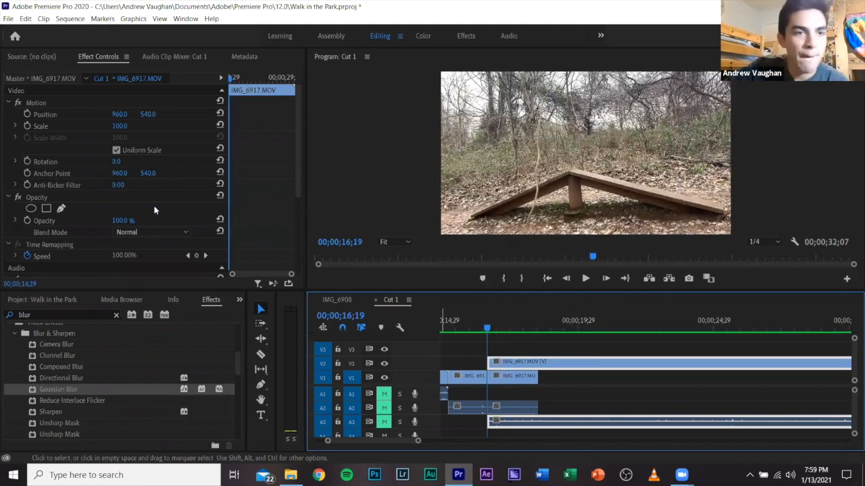
pyautogui.click(61, 210)
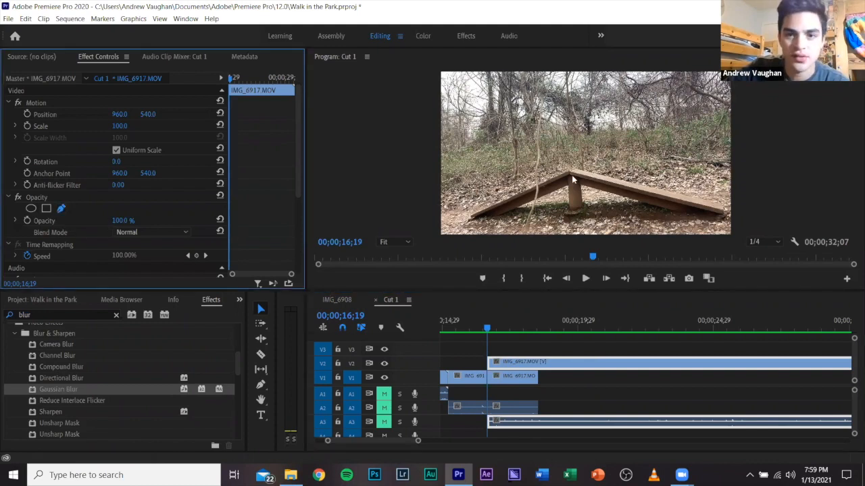
pyautogui.click(406, 241)
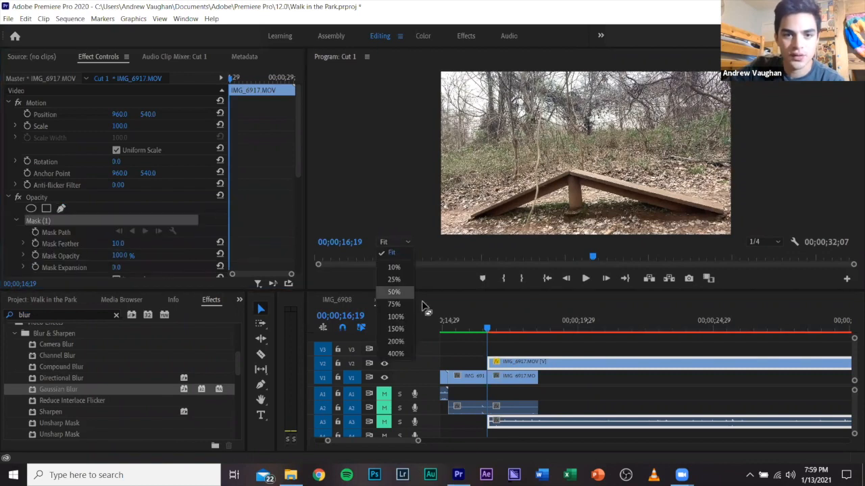
pyautogui.click(398, 293)
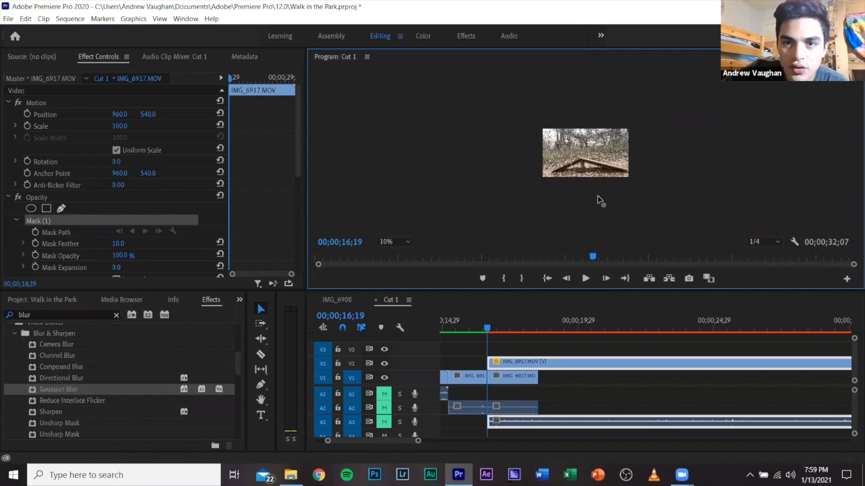
pyautogui.click(636, 195)
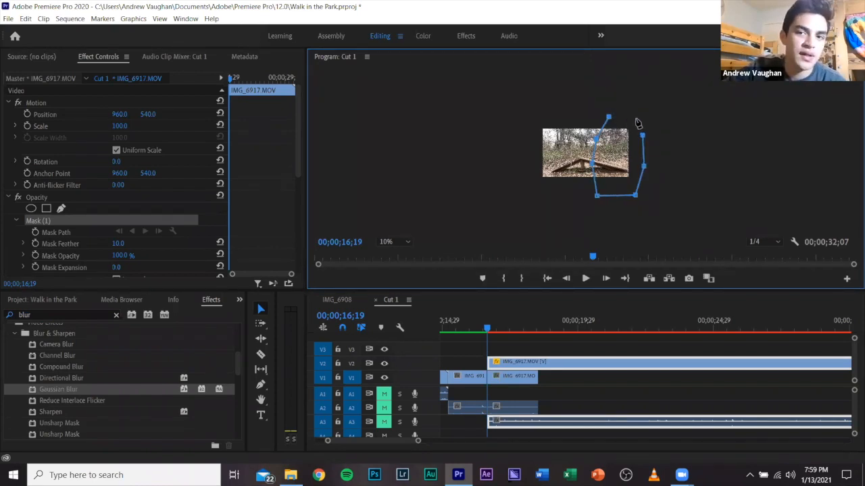
pyautogui.click(636, 119)
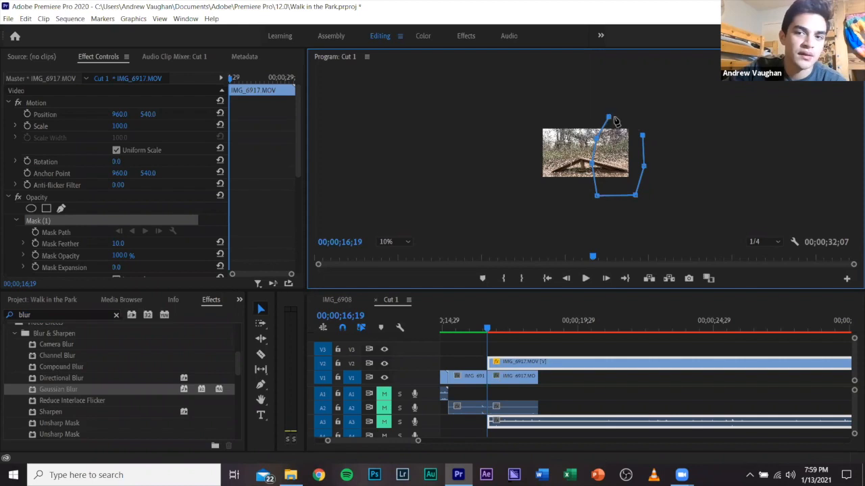
pyautogui.click(608, 119)
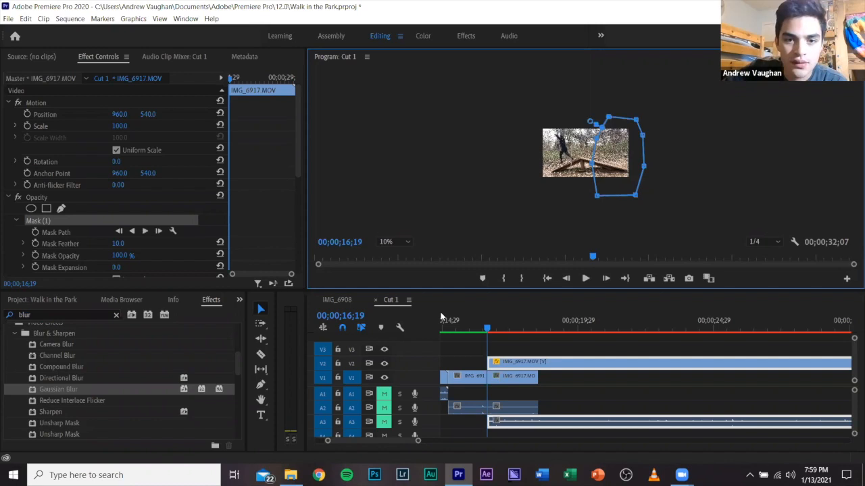
pyautogui.click(392, 242)
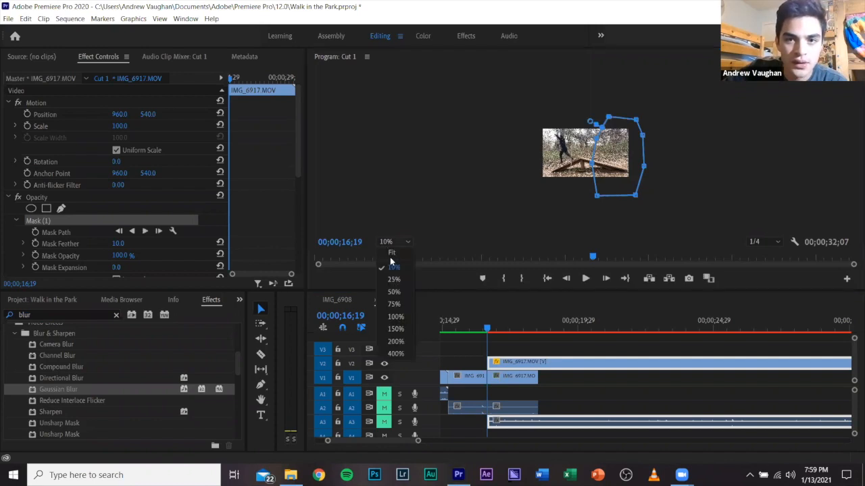
pyautogui.click(392, 252)
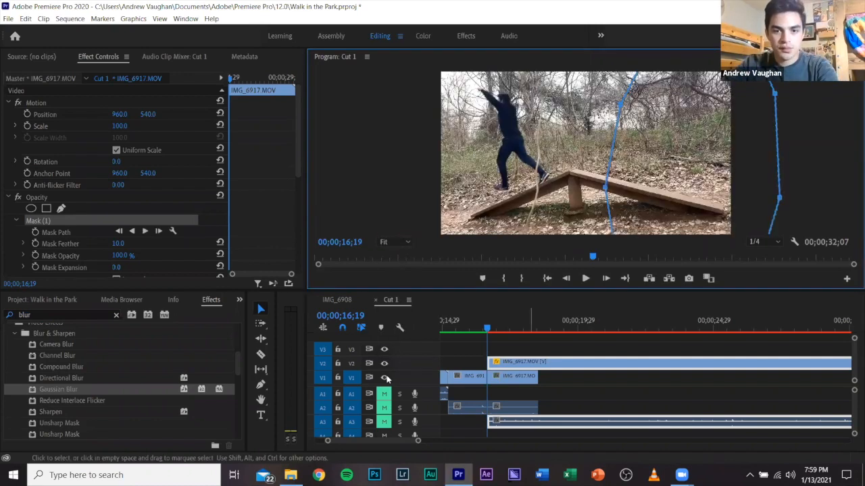
# Hide track V1 and set the Mask Feather of the V2 clip's mask to 25.
pyautogui.click(385, 378)
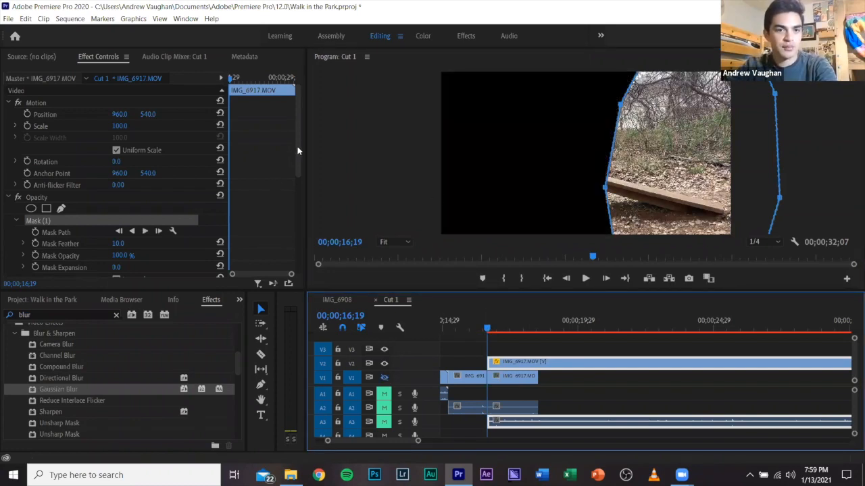
pyautogui.click(298, 165)
pyautogui.scroll(-2, 36, 181)
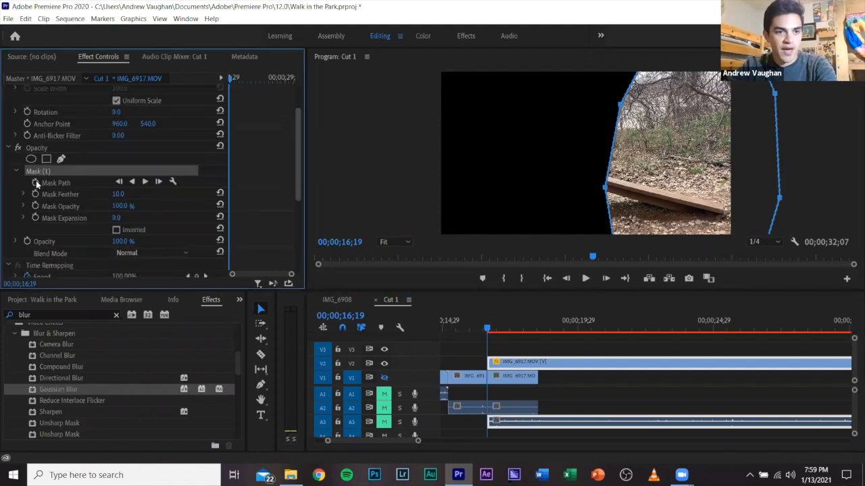
pyautogui.scroll(-1, 36, 187)
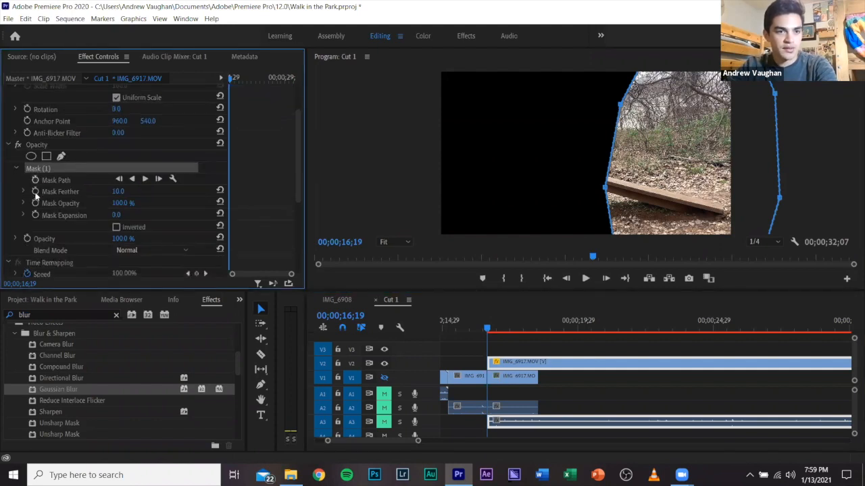
pyautogui.click(118, 191)
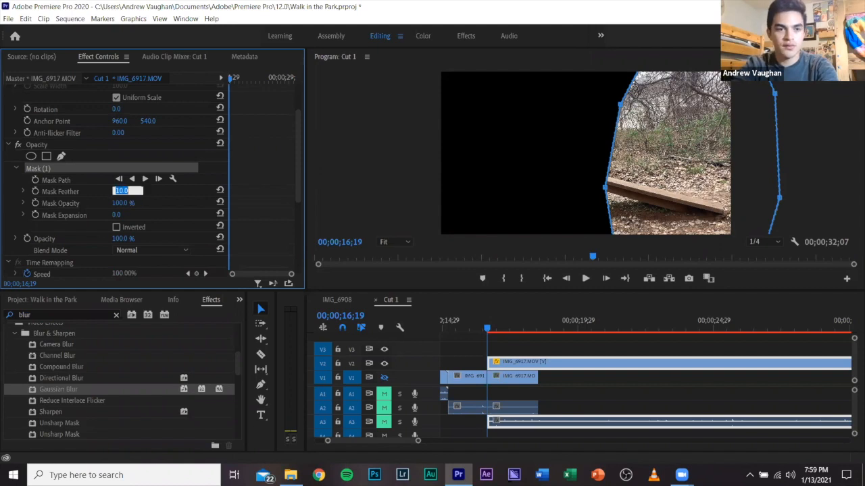
pyautogui.write('25')
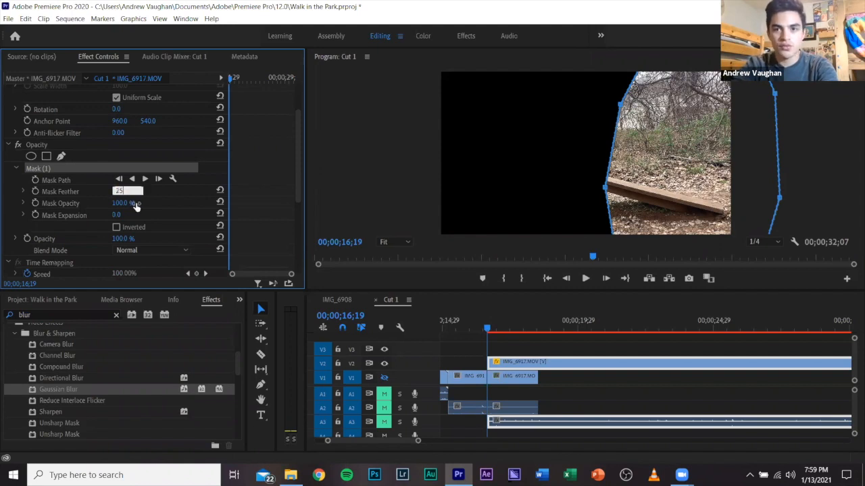
pyautogui.press('Return')
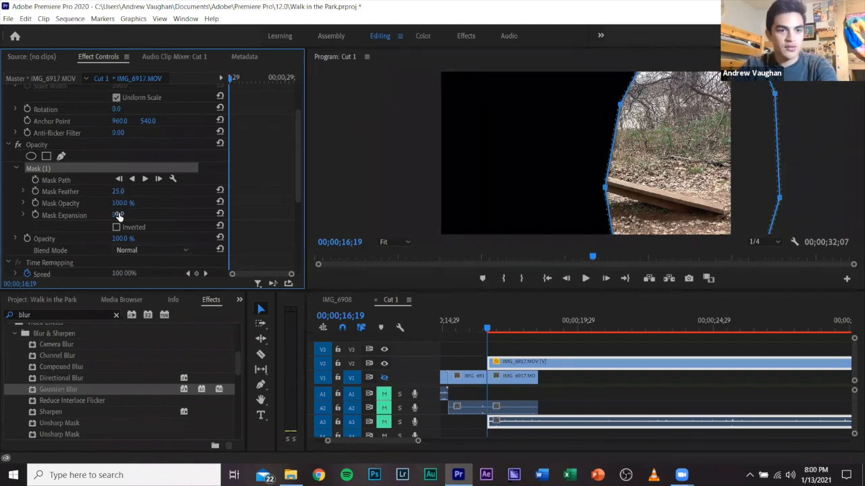
# Start animating the Mask Path at 00;00;16;19 and, at 00;00;17;10, move the mask's left edge outward to uncover the second runner.
pyautogui.click(36, 181)
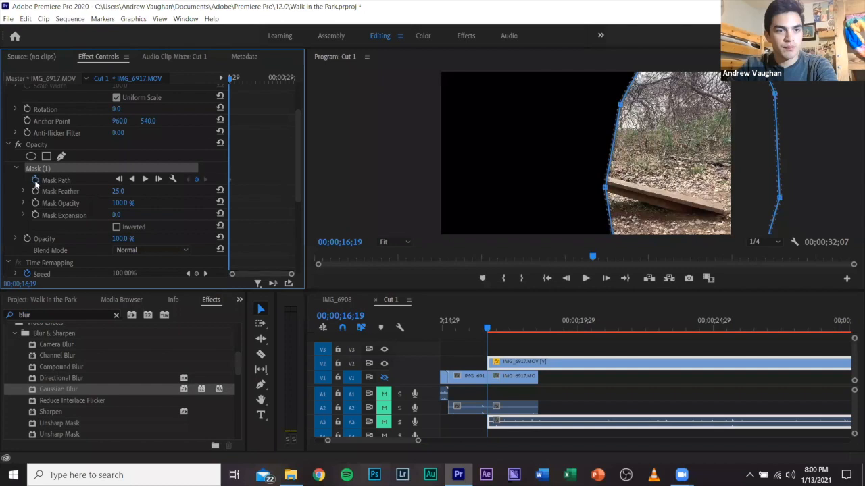
pyautogui.moveTo(488, 330); pyautogui.dragTo(508, 335)
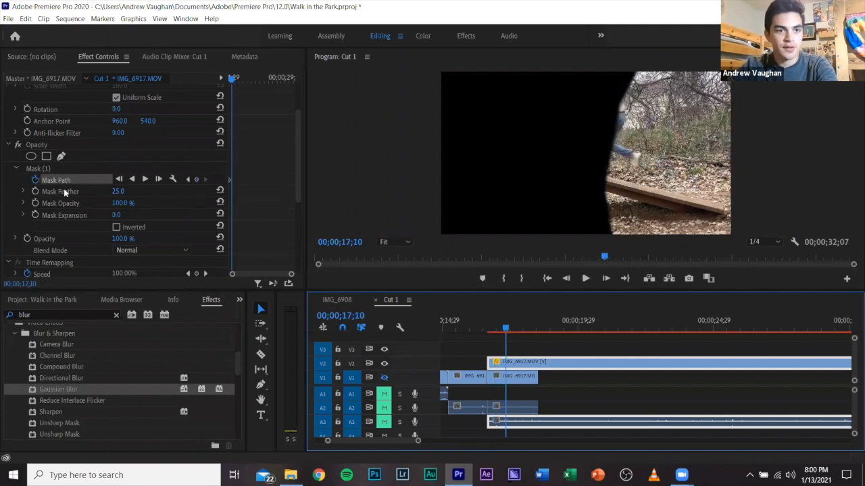
pyautogui.click(39, 168)
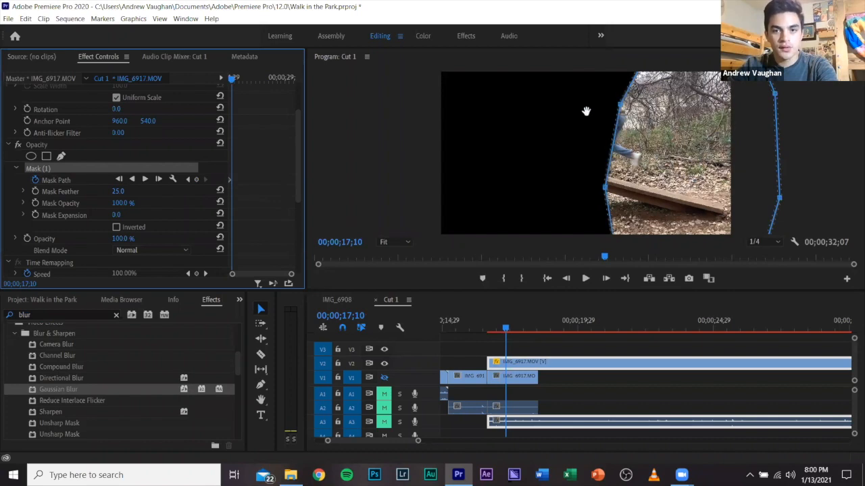
pyautogui.click(618, 106)
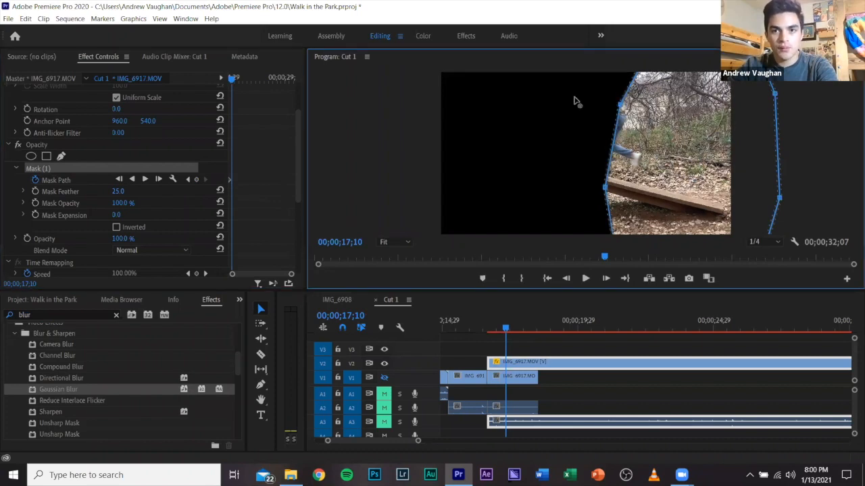
pyautogui.moveTo(574, 101); pyautogui.dragTo(562, 98)
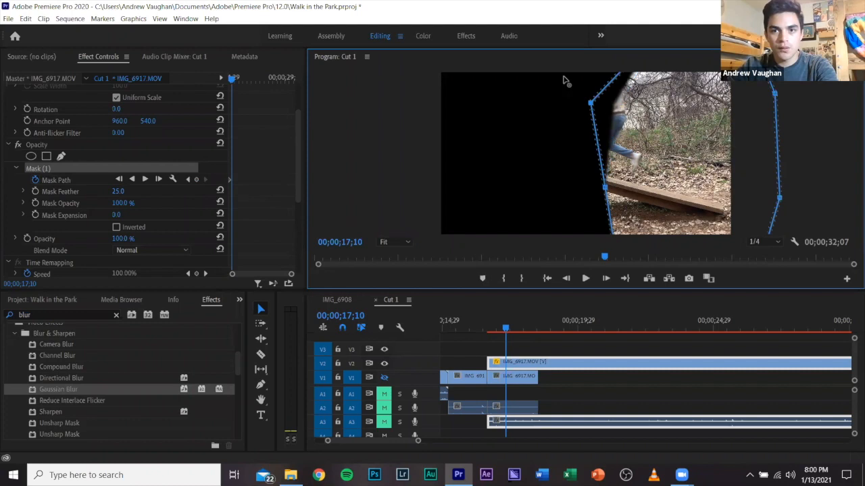
pyautogui.moveTo(563, 76); pyautogui.dragTo(563, 74)
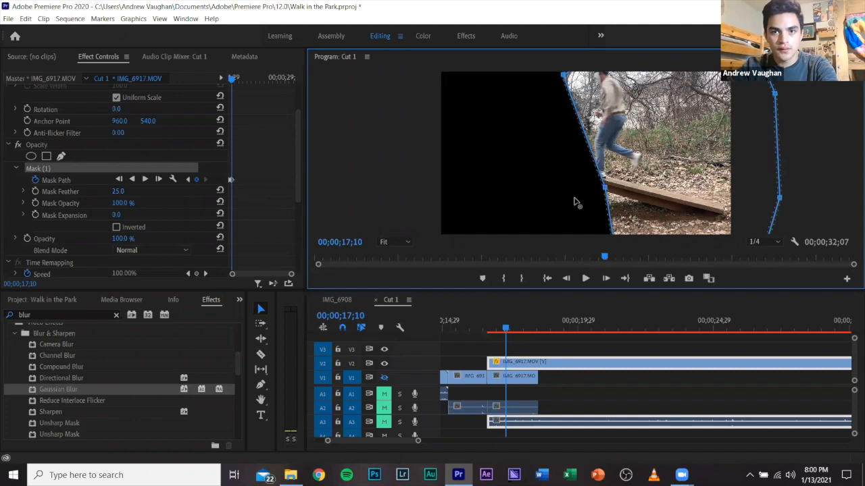
pyautogui.moveTo(605, 187); pyautogui.dragTo(577, 201)
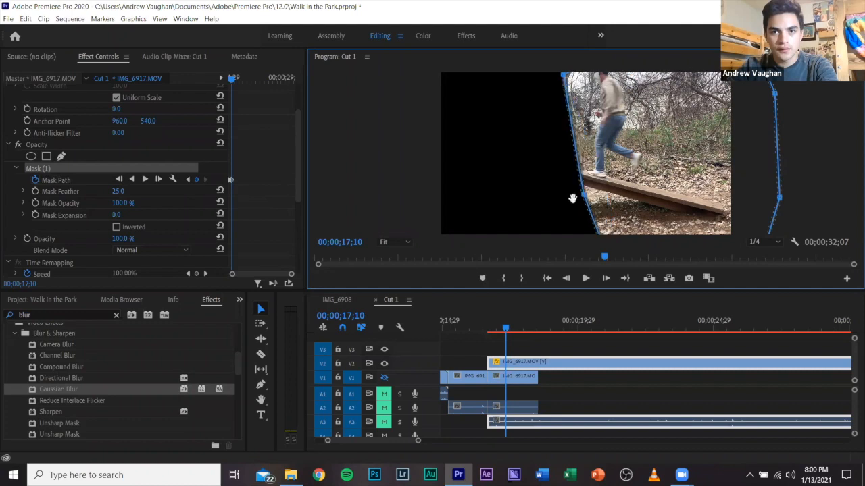
# At 00;00;18;00, move the mask's left edge beyond the second runner and adjust its lower point to the ramp's left foot.
pyautogui.click(523, 335)
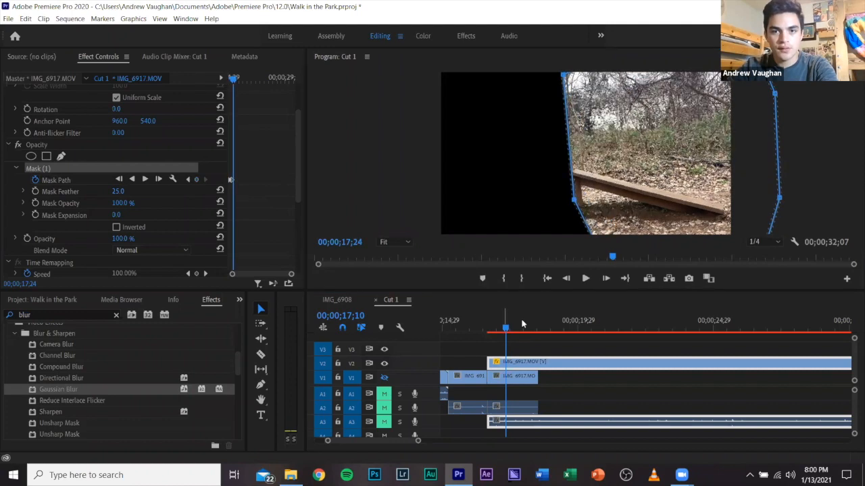
pyautogui.click(563, 74)
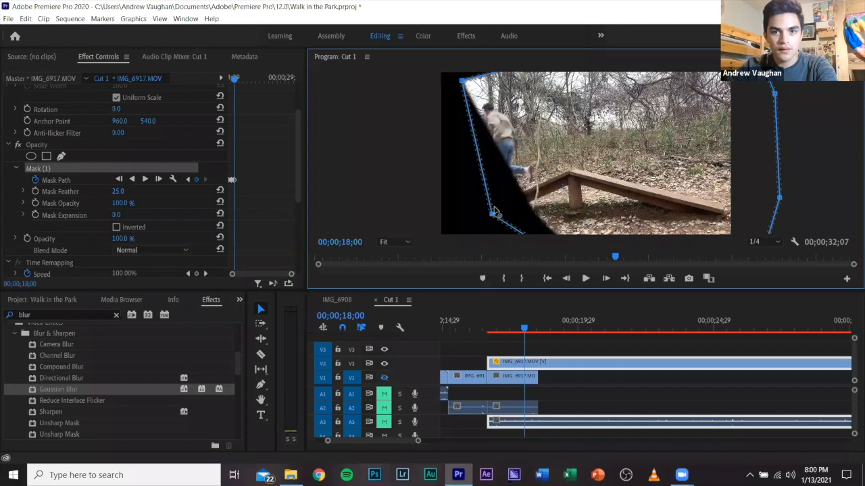
pyautogui.moveTo(494, 207); pyautogui.dragTo(495, 207)
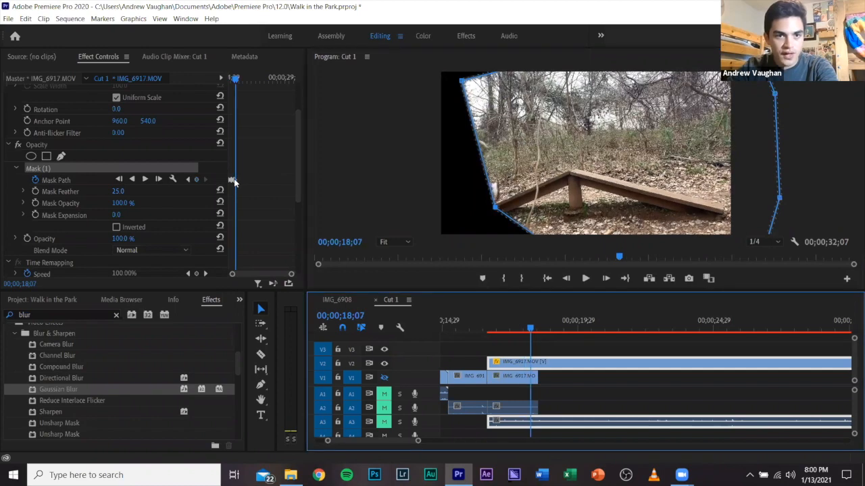
# At 00;00;18;15, extend the mask's left edge past the picture border so the whole frame is enclosed, and return near the clip's start.
pyautogui.moveTo(536, 335); pyautogui.dragTo(542, 334)
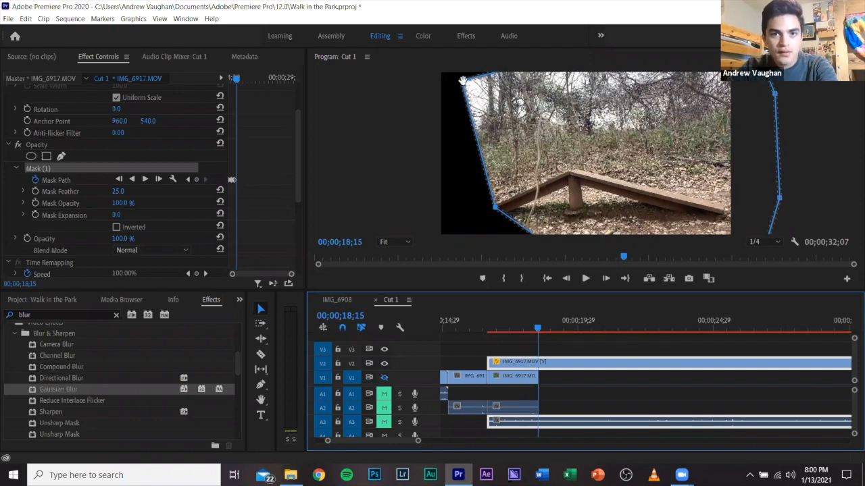
pyautogui.click(423, 75)
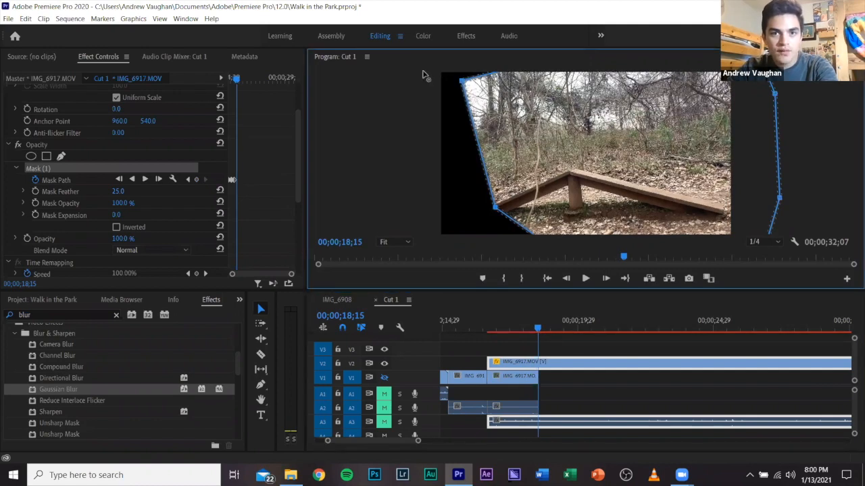
pyautogui.click(397, 242)
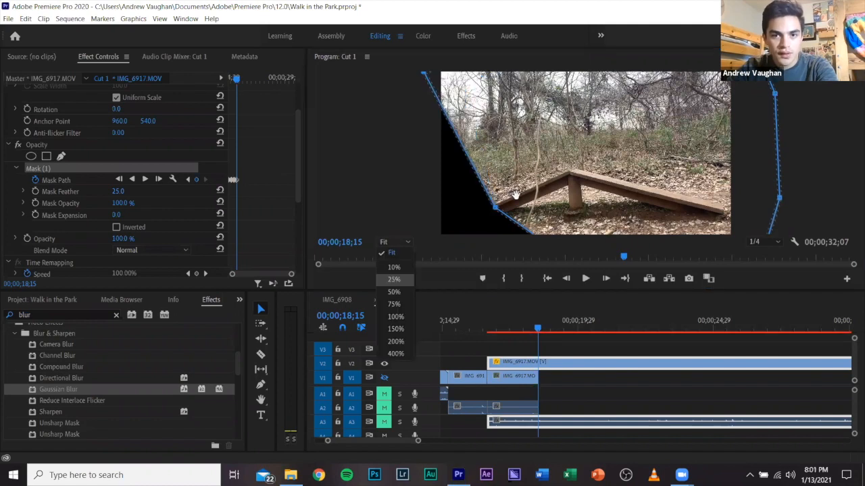
pyautogui.click(394, 280)
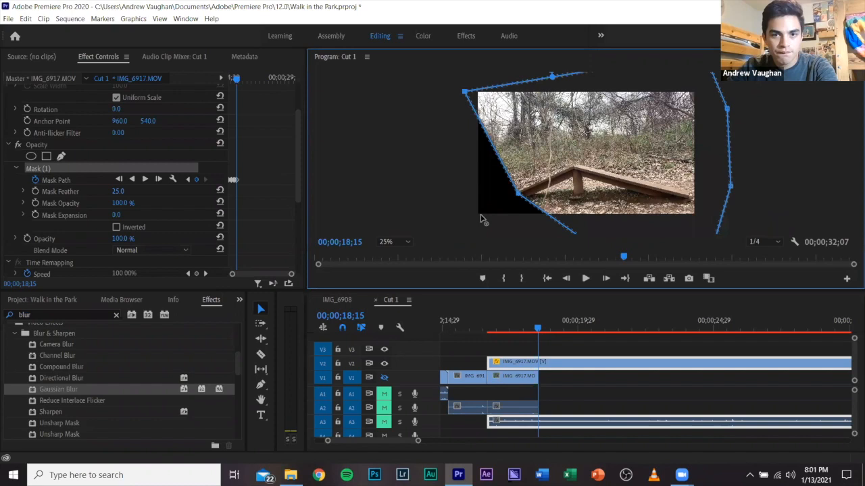
pyautogui.moveTo(481, 215); pyautogui.dragTo(475, 218)
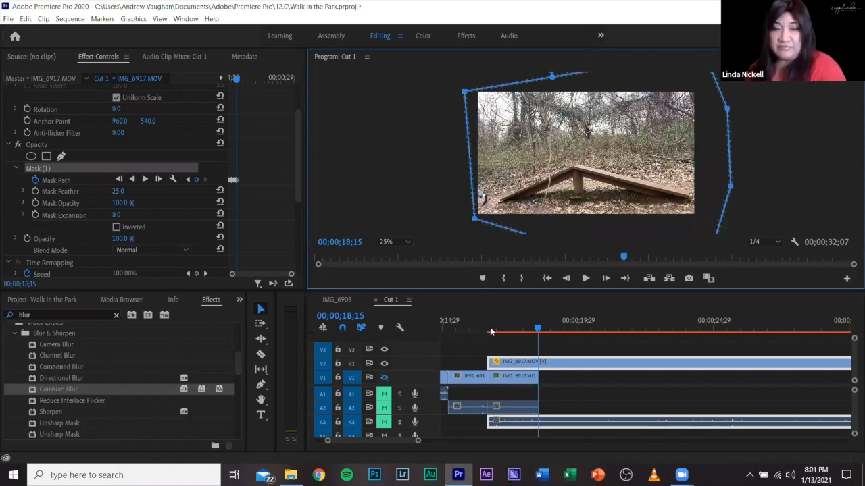
pyautogui.click(490, 330)
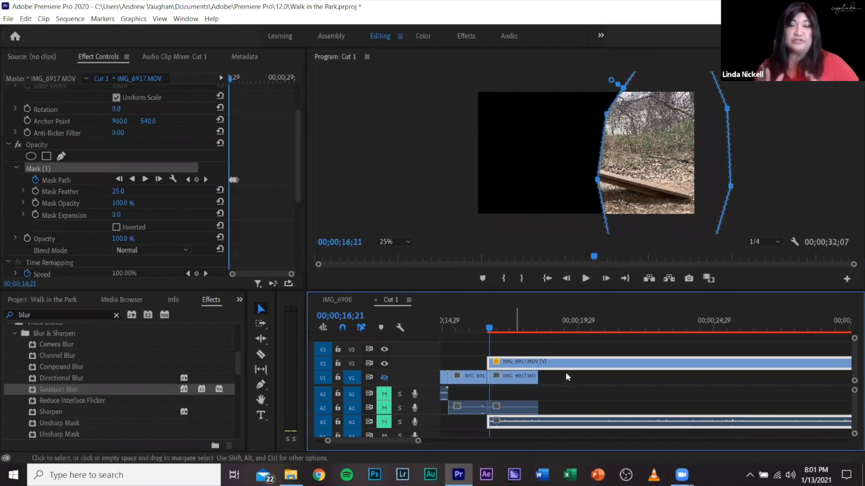
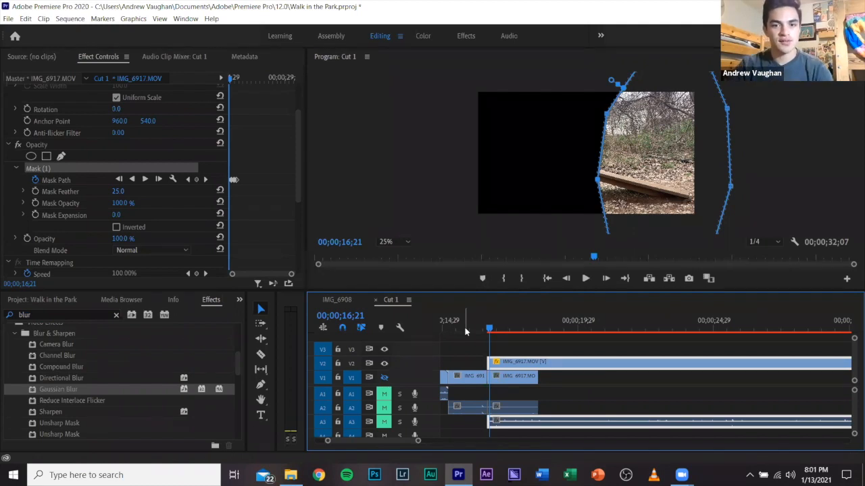
# Split the IMG_6917 clip on V2 where the V1 clip below ends, and move the remainder onto track V1 farther along the timeline.
pyautogui.press('c')
pyautogui.click(541, 356)
pyautogui.press('v')
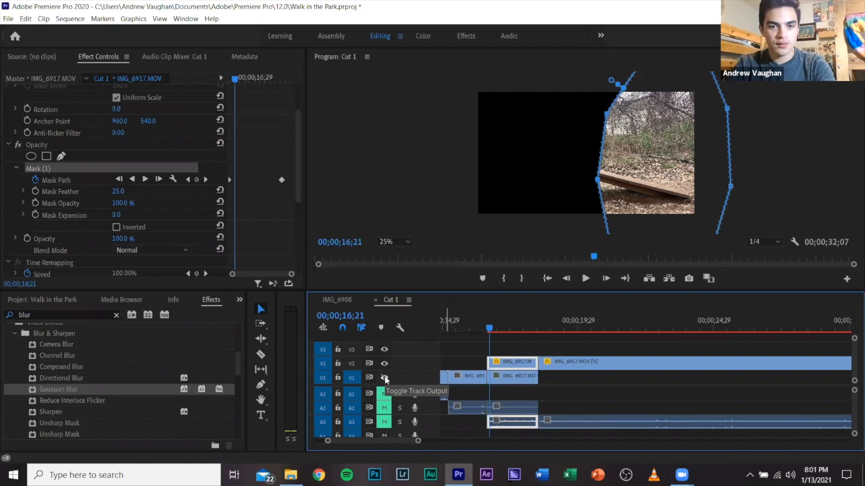
pyautogui.moveTo(667, 376); pyautogui.dragTo(703, 380)
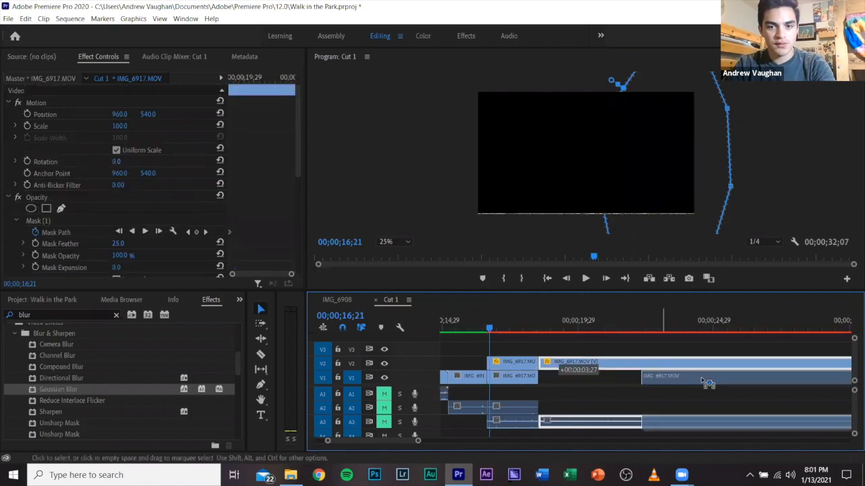
# Select the two stacked IMG_6917 clips and render previews for that selection only.
pyautogui.moveTo(502, 354); pyautogui.dragTo(515, 379)
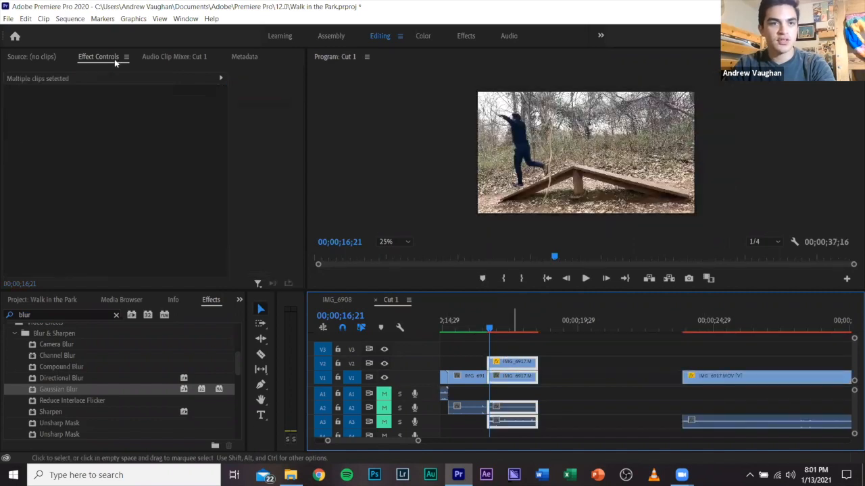
pyautogui.click(72, 18)
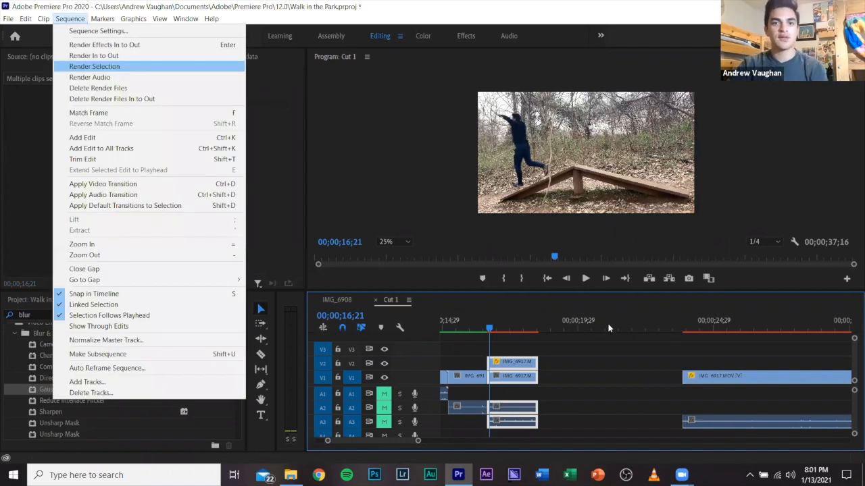
pyautogui.press('Return')
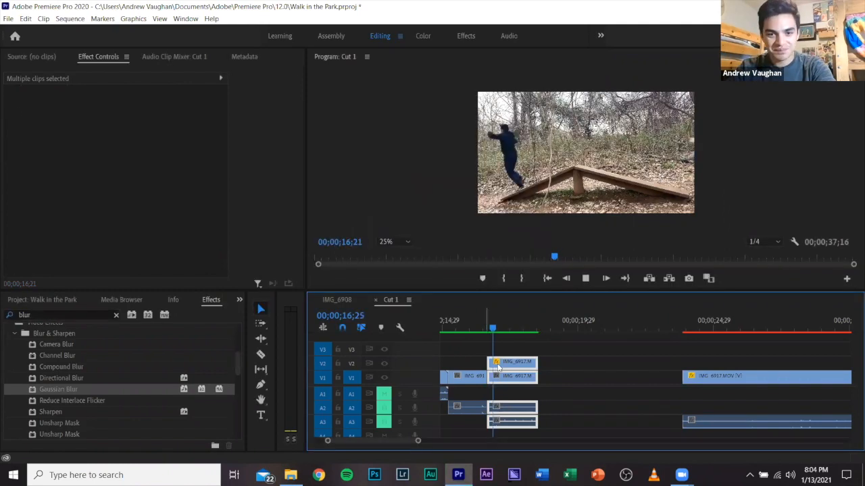
# Play back the rendered runner merge from the start of the stacked IMG_6917 clips.
pyautogui.click(484, 329)
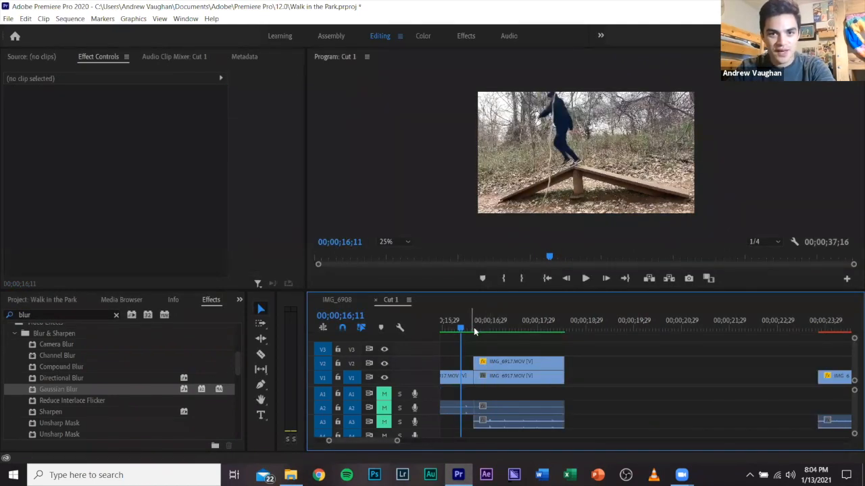
pyautogui.click(474, 331)
pyautogui.moveTo(490, 331); pyautogui.dragTo(481, 336)
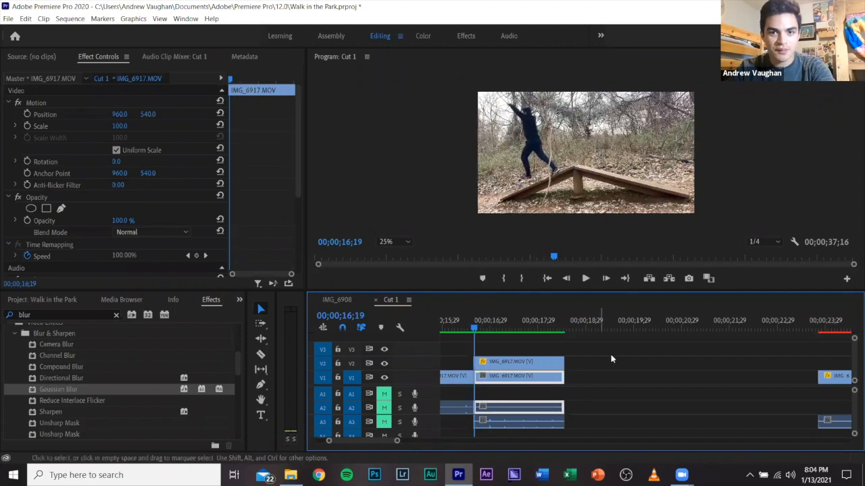
pyautogui.press('space')
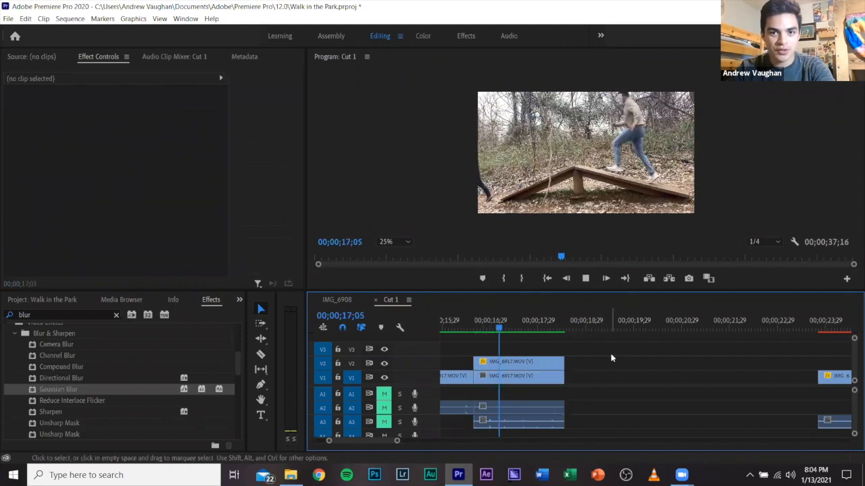
pyautogui.click(478, 320)
# Preview the stacked section with track V2 hidden, and replay it from 00;00;16;19 with V2 shown again for comparison.
pyautogui.click(386, 363)
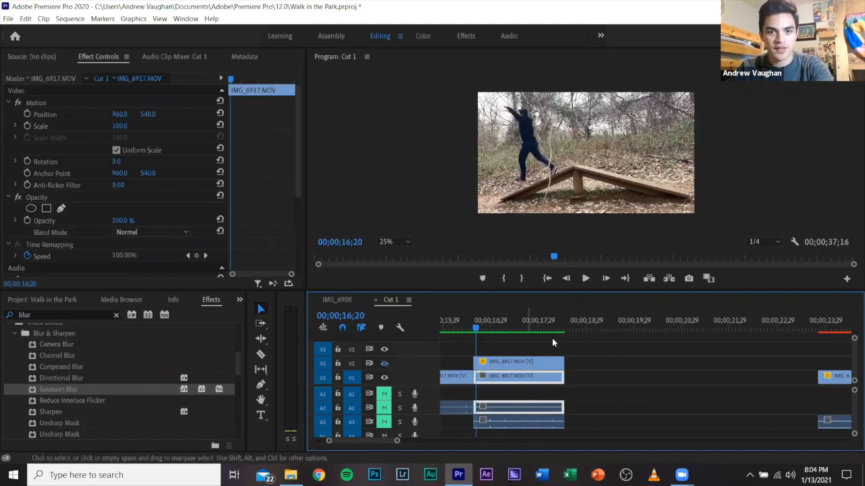
pyautogui.press('space')
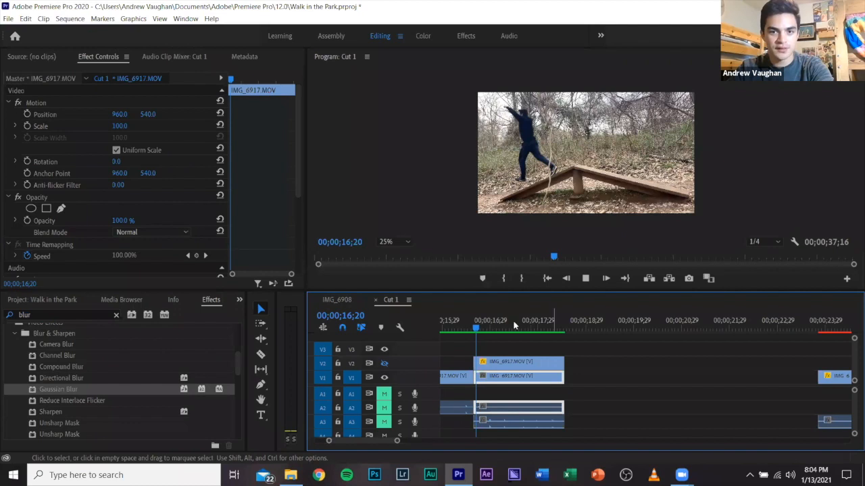
pyautogui.press('space')
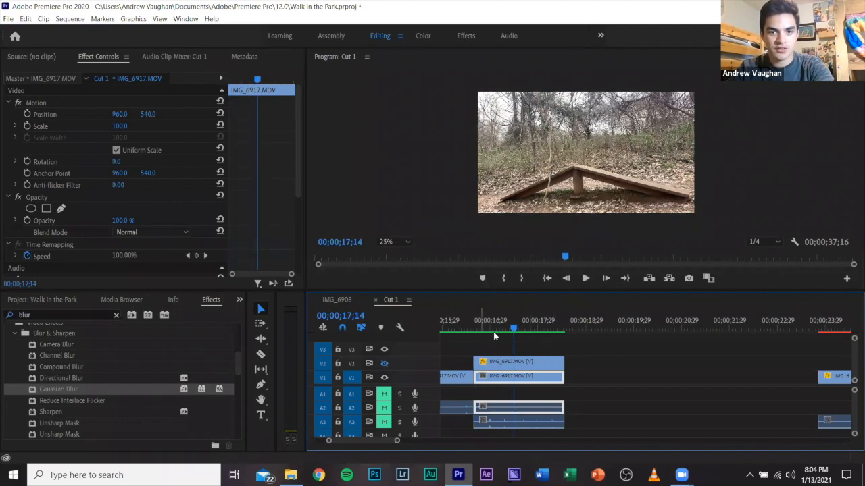
pyautogui.click(475, 330)
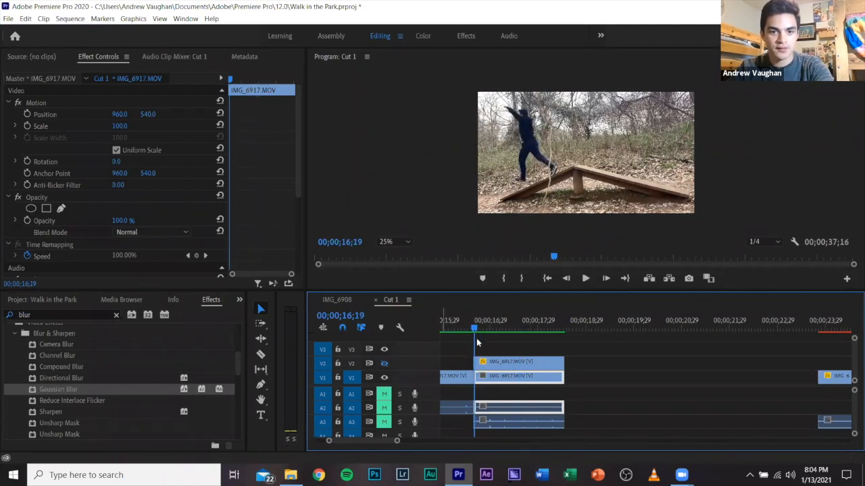
pyautogui.press('space')
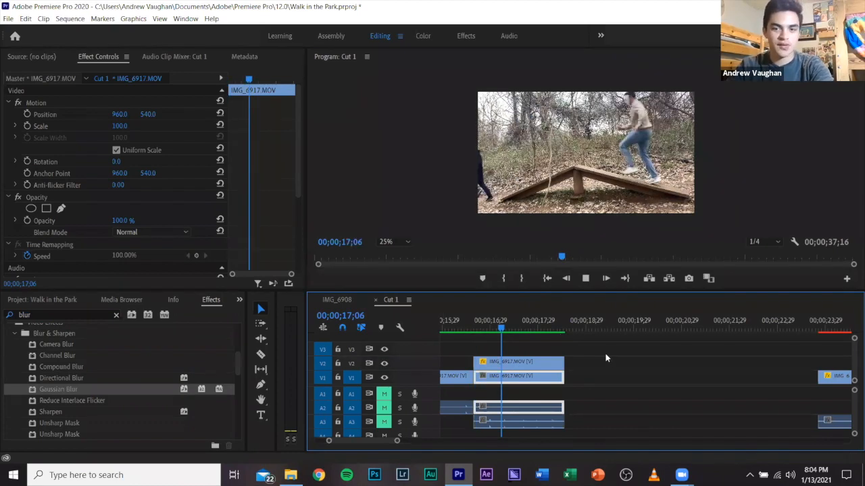
pyautogui.press('space')
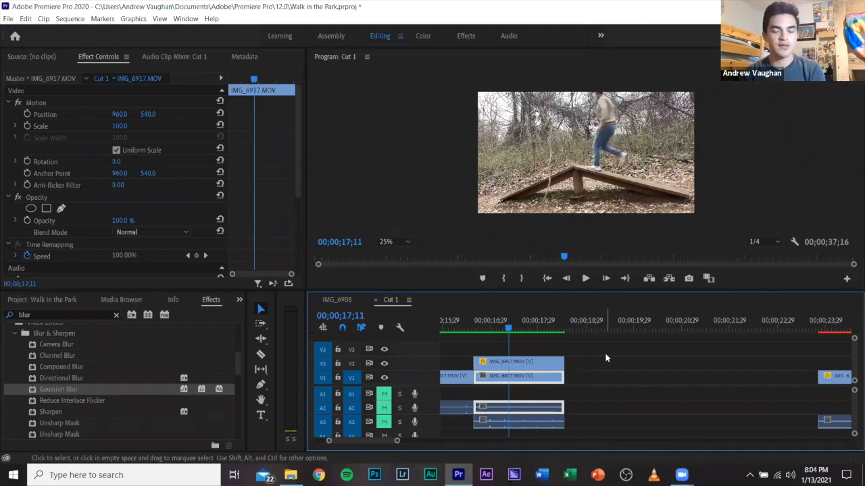
pyautogui.hotkey('ctrl', 's')
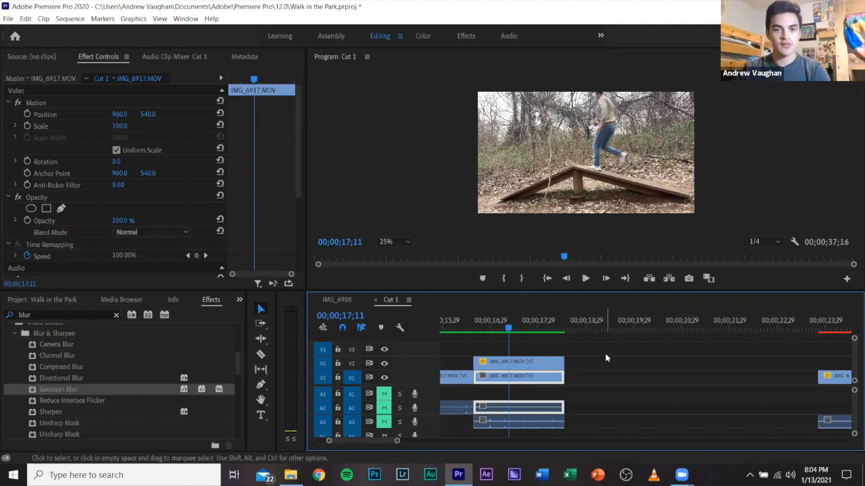
# Create a new adjustment layer in the project at 1920 × 1080, 23.976 fps, with square pixels.
pyautogui.click(586, 346)
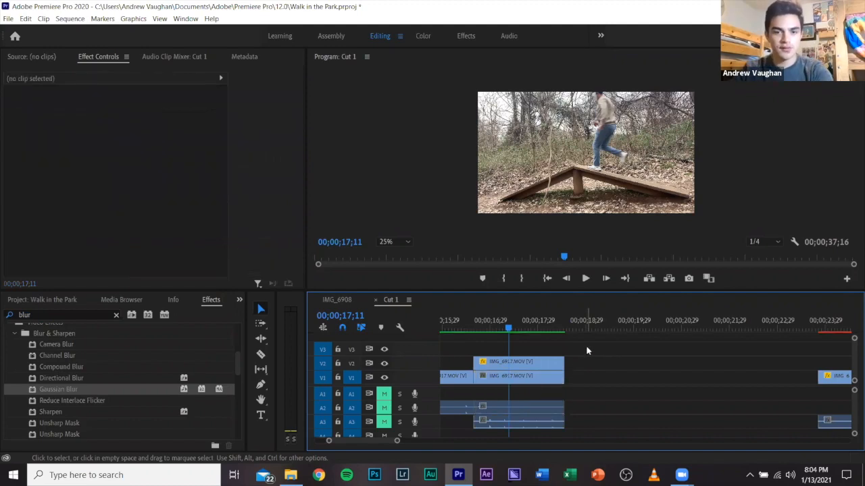
pyautogui.click(239, 300)
pyautogui.click(267, 313)
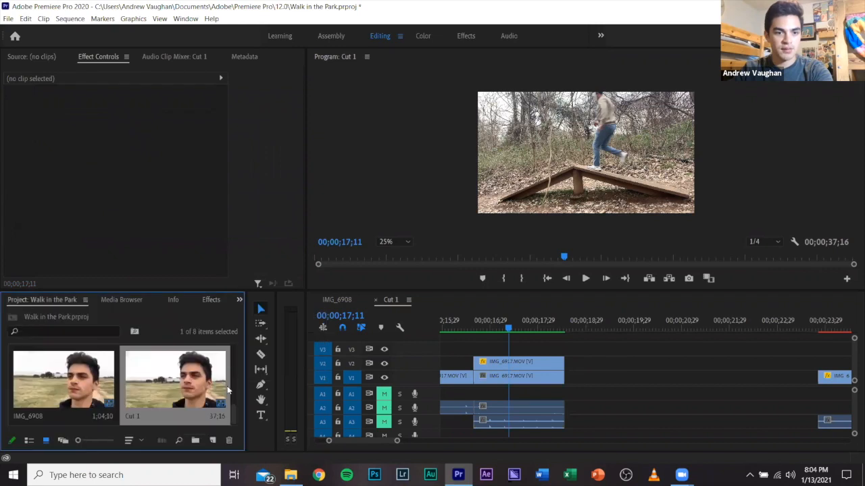
pyautogui.click(213, 440)
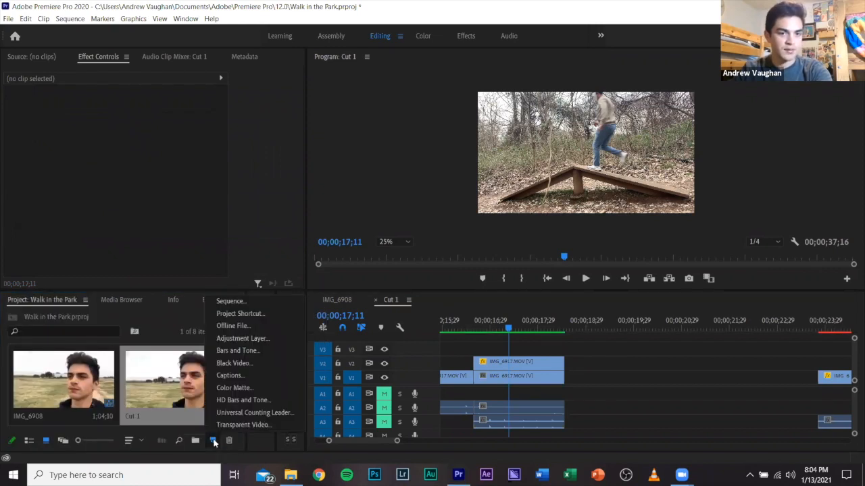
pyautogui.click(233, 342)
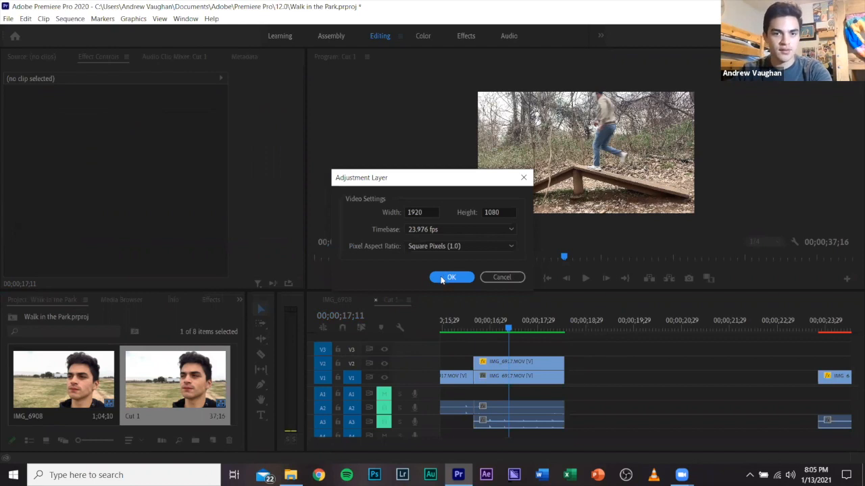
pyautogui.click(450, 277)
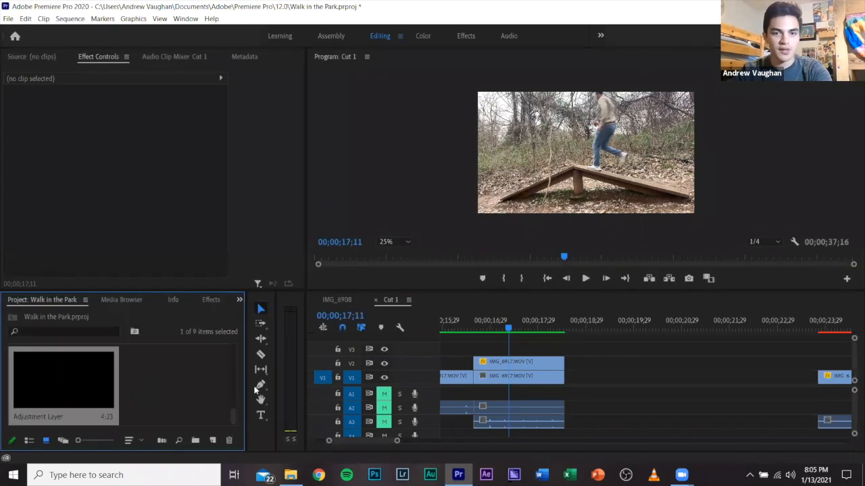
# Place the adjustment layer on track V3 at 00;00;17;11 and apply Gaussian Blur to it with Blurriness 50.
pyautogui.moveTo(255, 388); pyautogui.dragTo(514, 350)
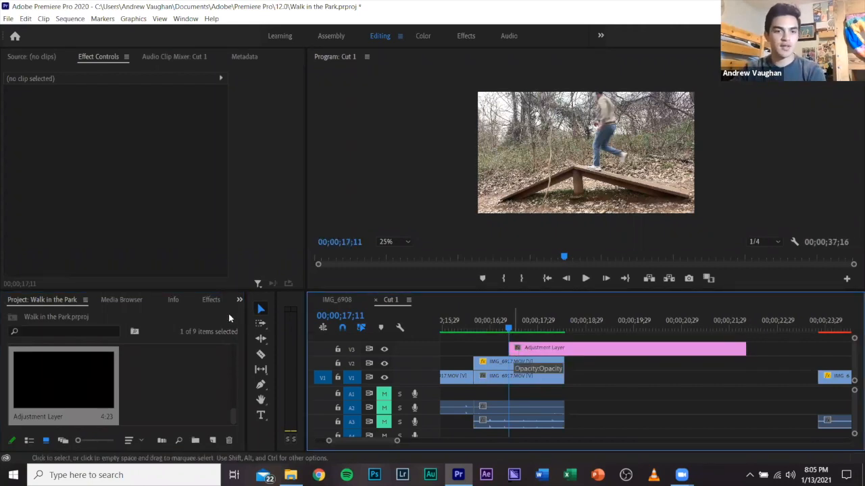
pyautogui.click(211, 300)
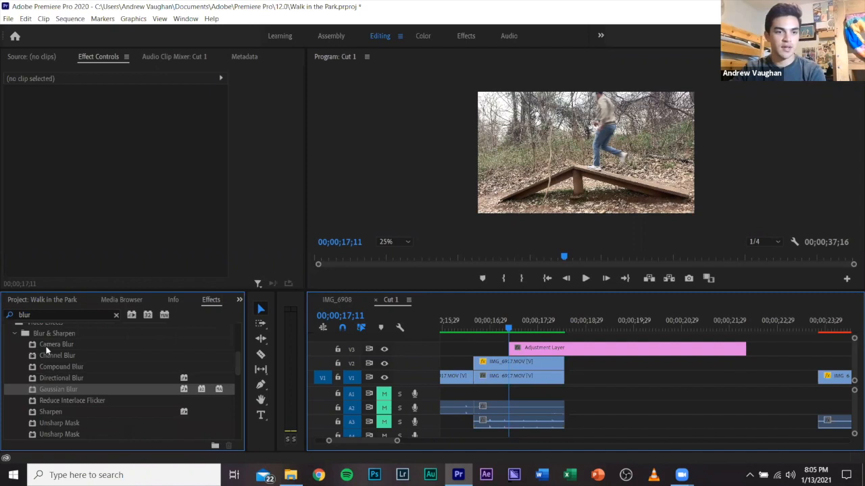
pyautogui.moveTo(59, 390); pyautogui.dragTo(539, 350)
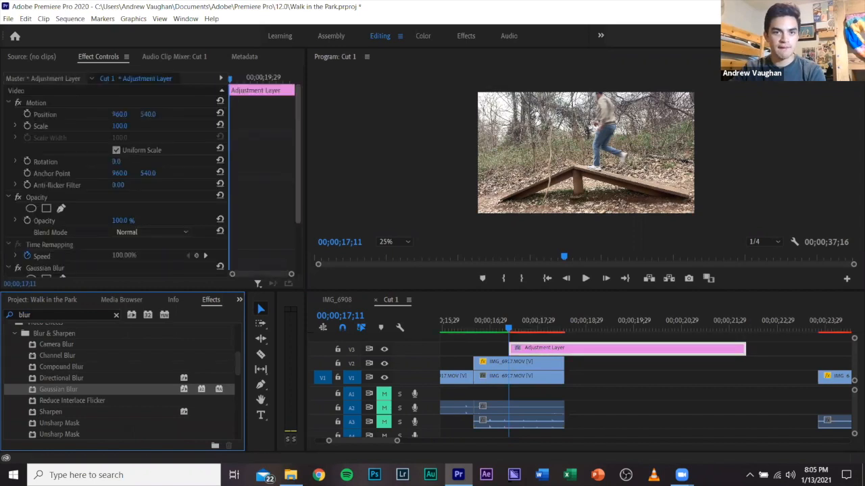
pyautogui.scroll(-3, 115, 176)
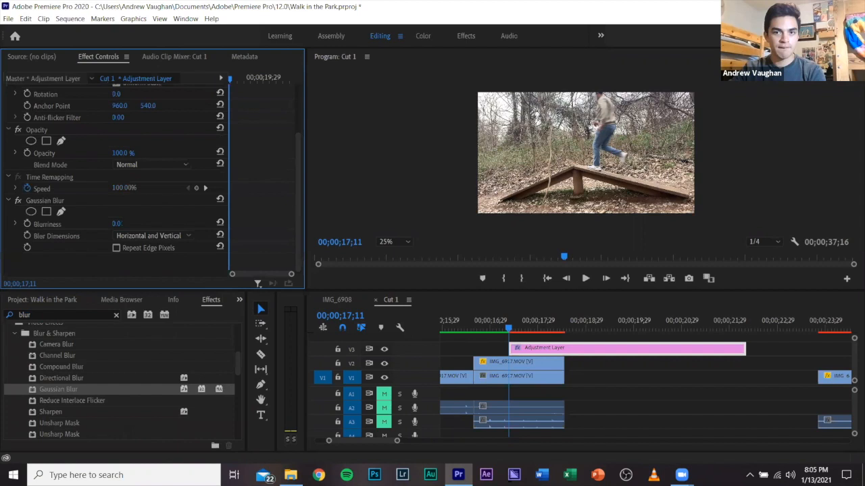
pyautogui.click(119, 224)
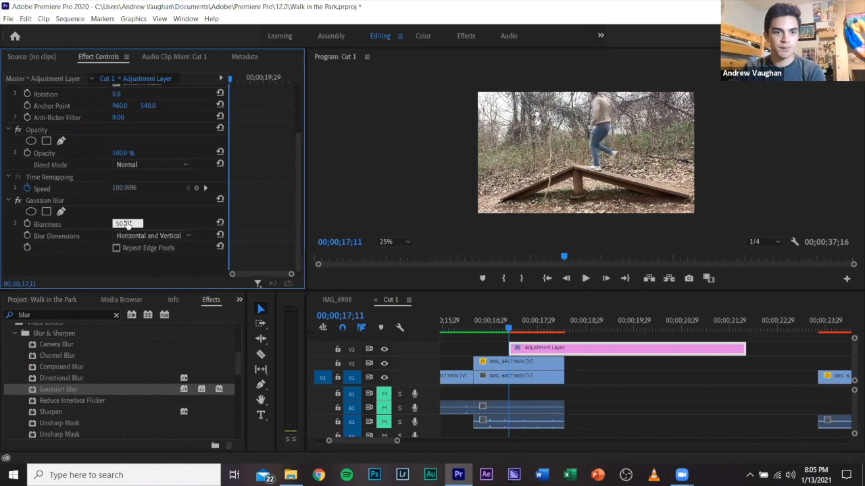
pyautogui.write('50')
pyautogui.press('Return')
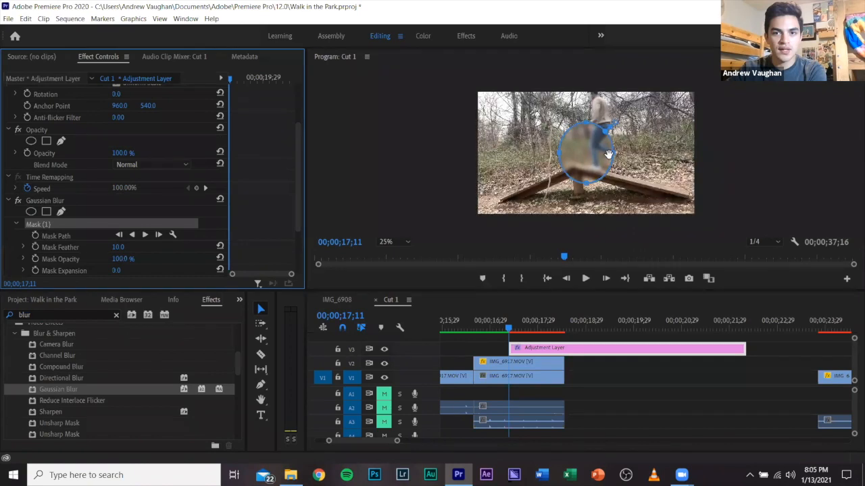
# Check the masked blur at 00;00;18;12 and delete the adjustment layer from track V3.
pyautogui.click(244, 83)
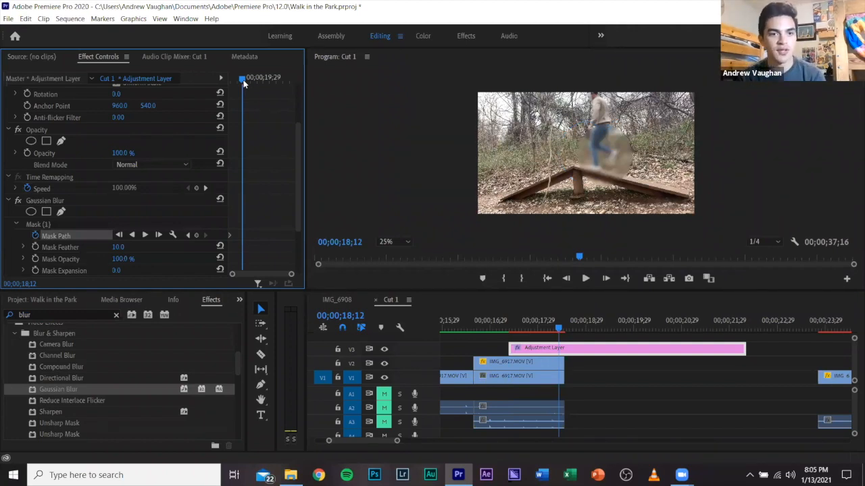
pyautogui.click(538, 349)
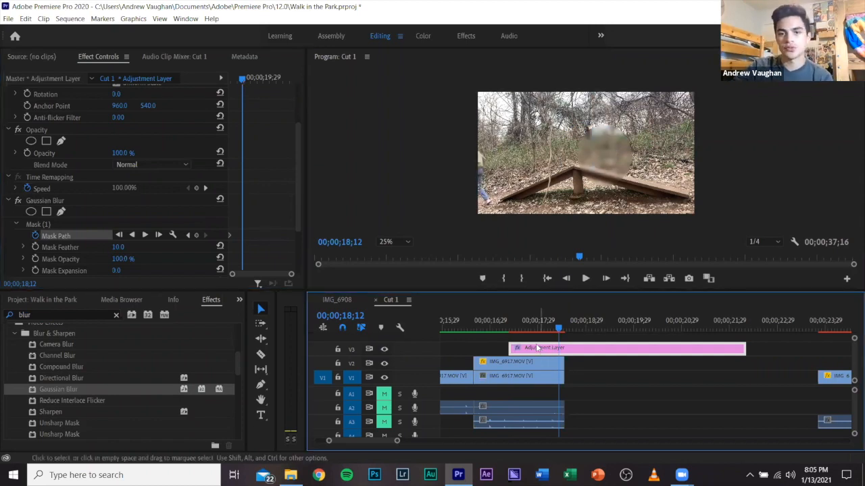
pyautogui.press('Delete')
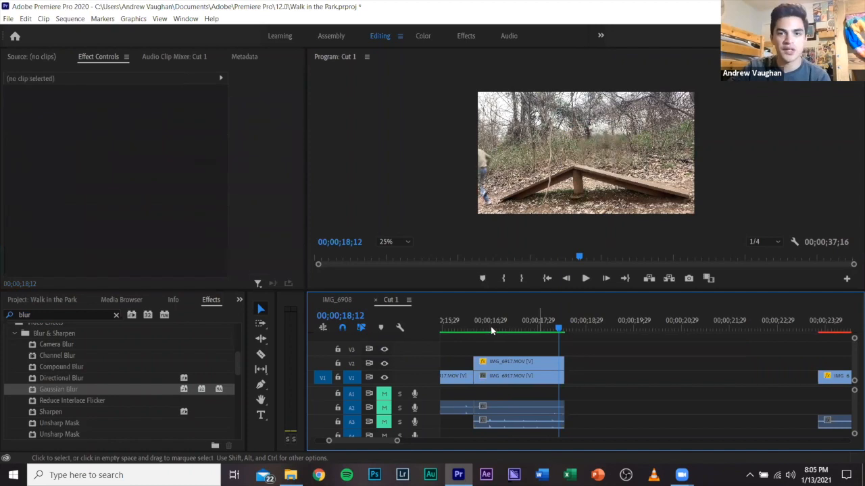
# Inspect the runners up to 00;00;17;03 and place the adjustment layer on track V3, starting flush with the stacked IMG_6917 clips.
pyautogui.moveTo(484, 328); pyautogui.dragTo(493, 335)
pyautogui.press('Left')
pyautogui.press('Left')
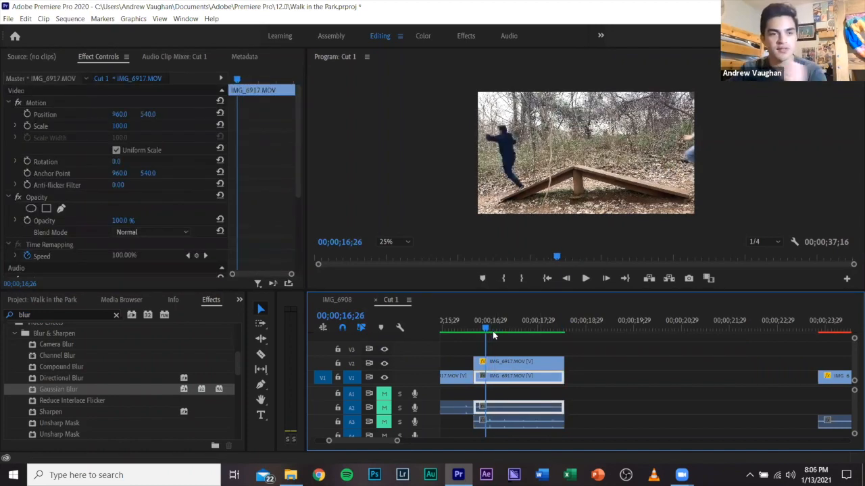
pyautogui.press('Right')
pyautogui.press('Right')
pyautogui.press('Right')
pyautogui.press('Right')
pyautogui.press('Right')
pyautogui.press('Right')
pyautogui.press('Right')
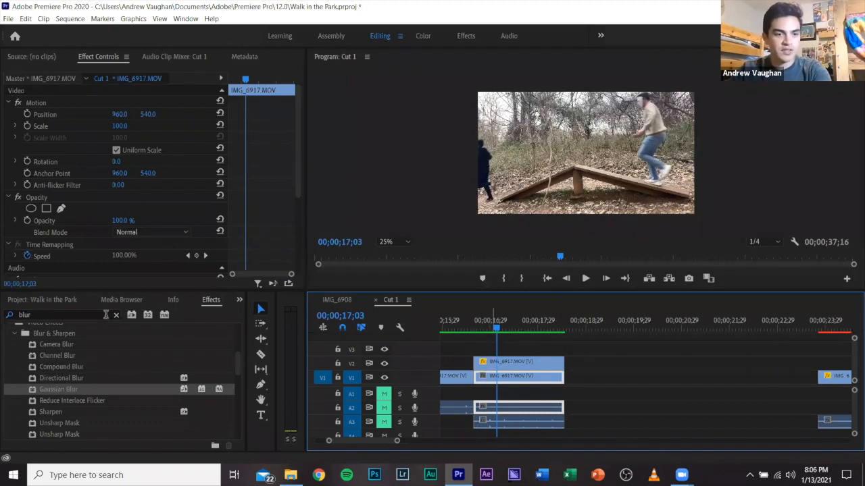
pyautogui.click(55, 300)
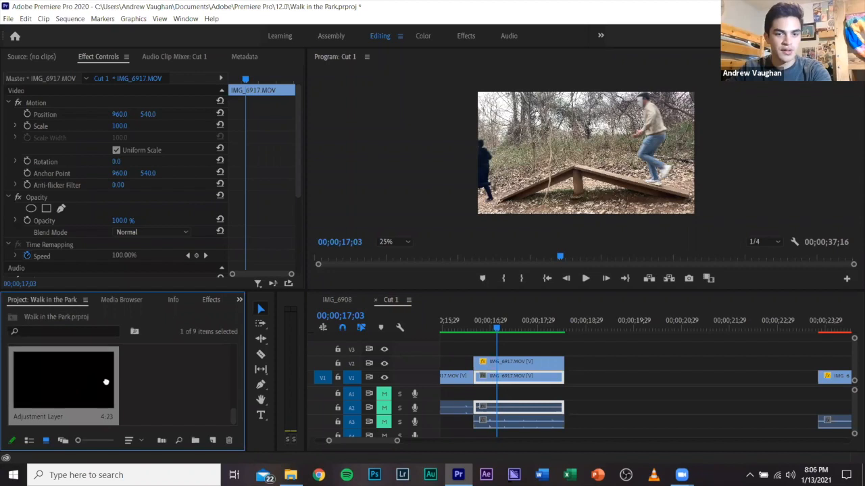
pyautogui.moveTo(106, 383); pyautogui.dragTo(522, 345)
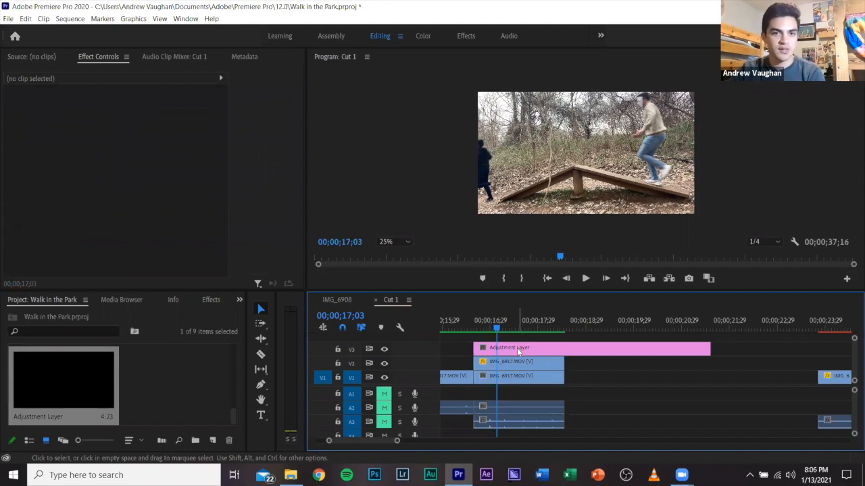
# Select the adjustment layer on track V3 and search the effects for "lumetri color".
pyautogui.click(519, 349)
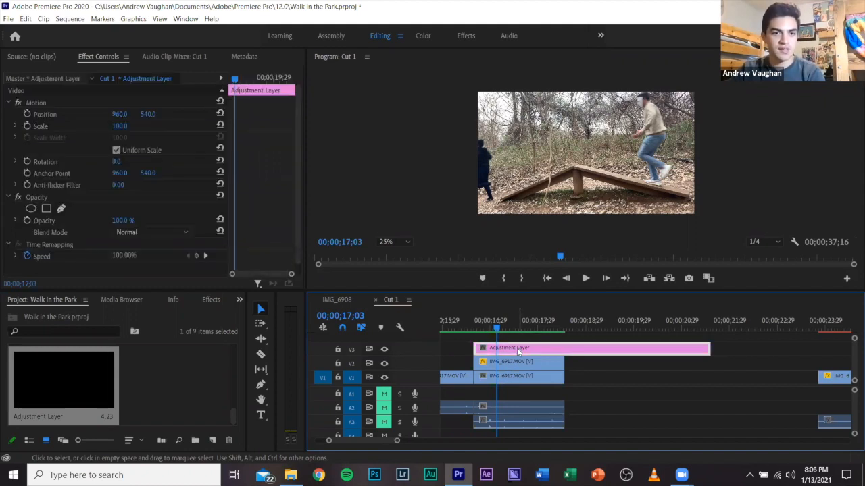
pyautogui.click(208, 302)
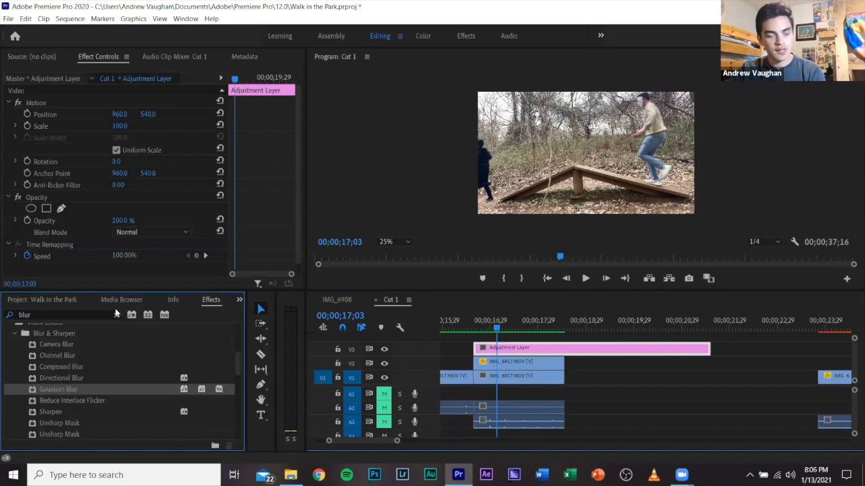
pyautogui.click(77, 315)
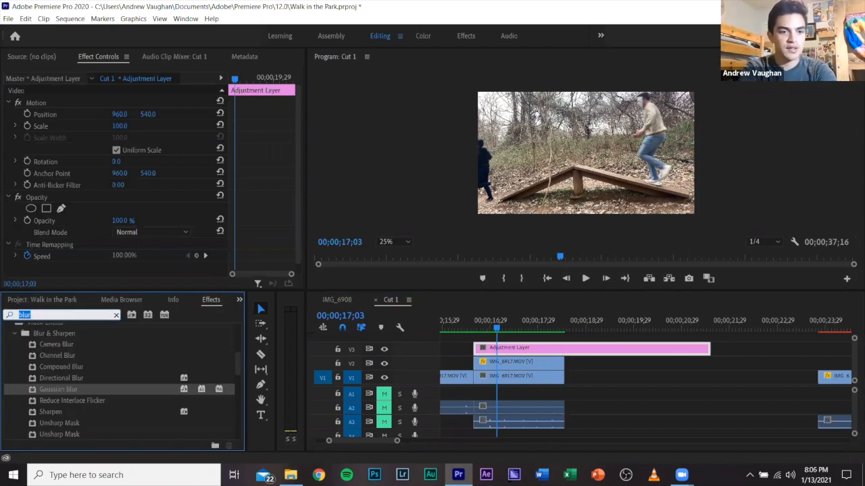
pyautogui.write('lumetri')
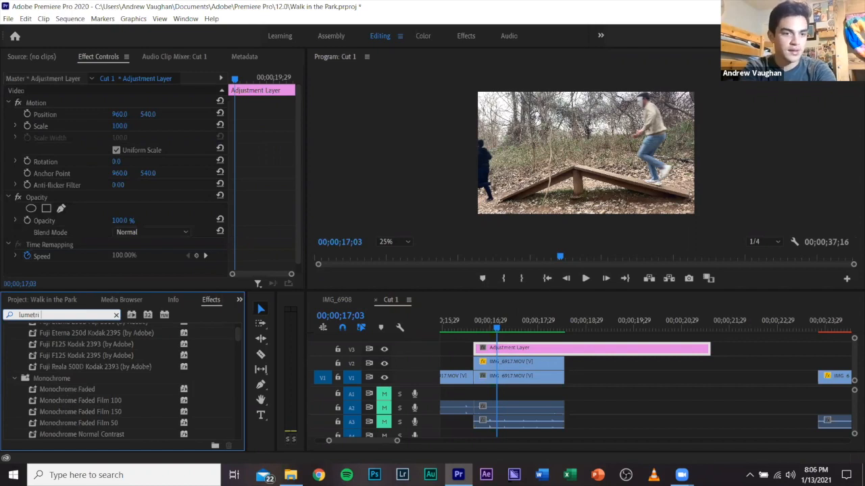
pyautogui.write(' color')
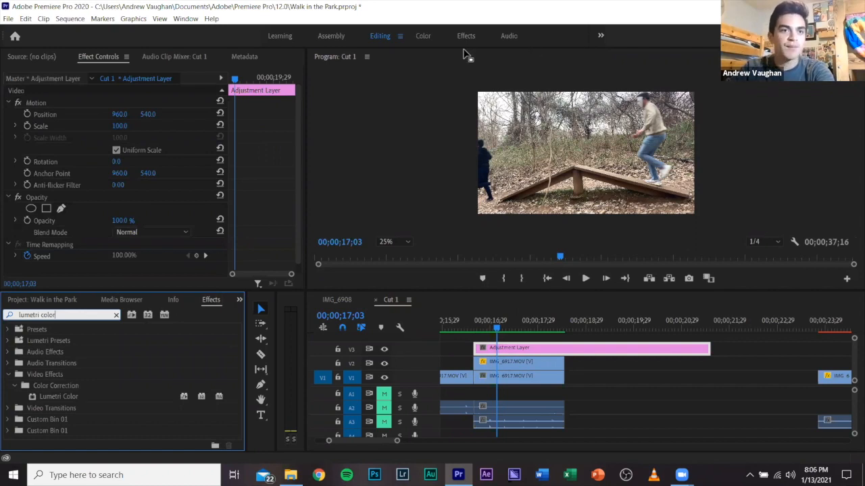
# Switch from the Editing workspace to the Color workspace.
pyautogui.click(178, 19)
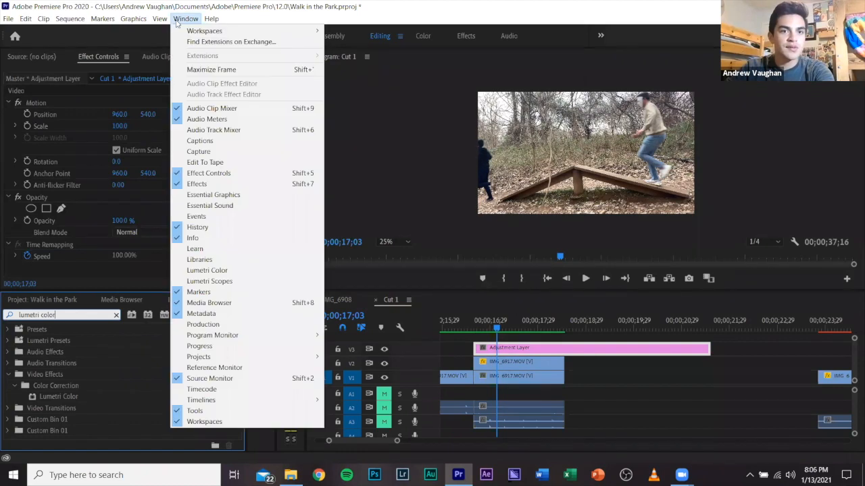
pyautogui.moveTo(203, 31)
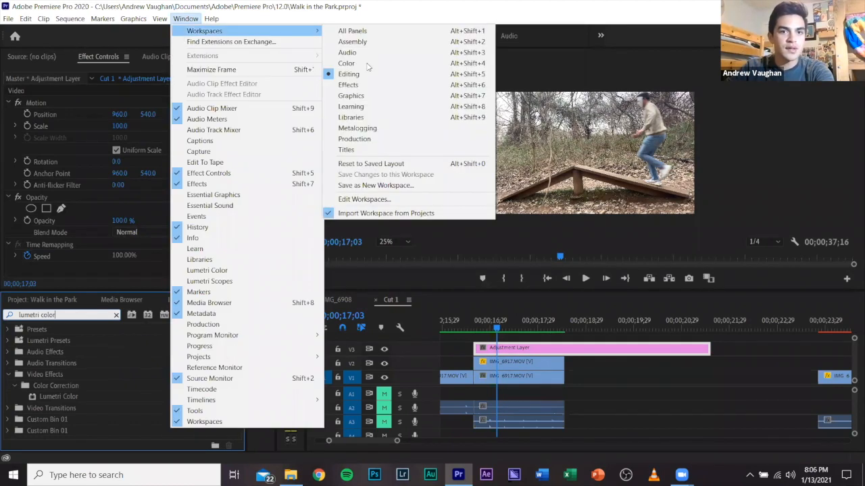
pyautogui.click(609, 398)
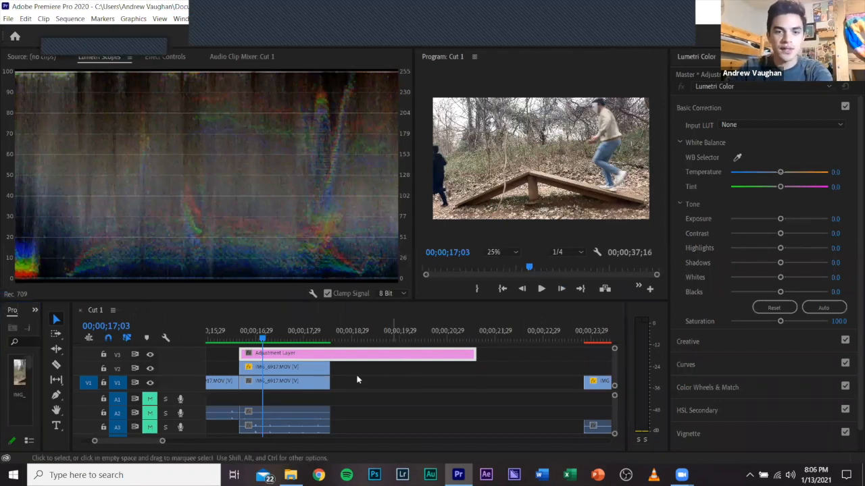
# Set the adjustment layer's Lumetri Temperature to -77.0 and bend its RGB curve with a raised midpoint and a lowered upper point.
pyautogui.click(313, 356)
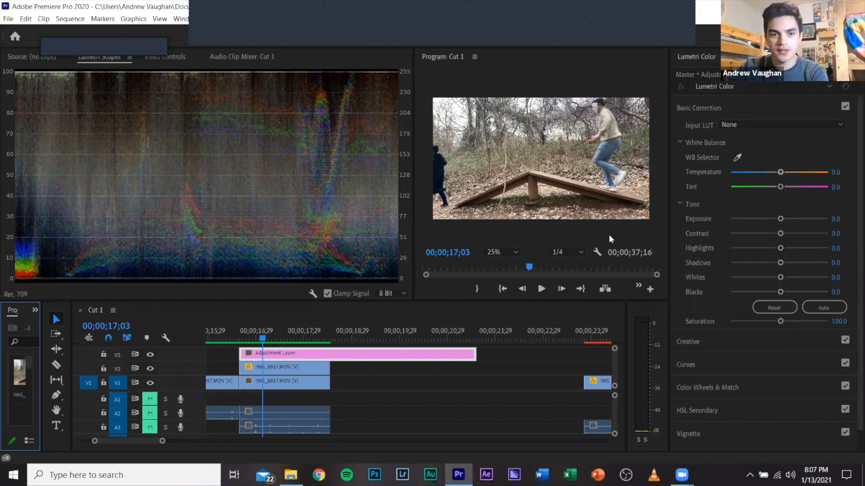
pyautogui.click(296, 369)
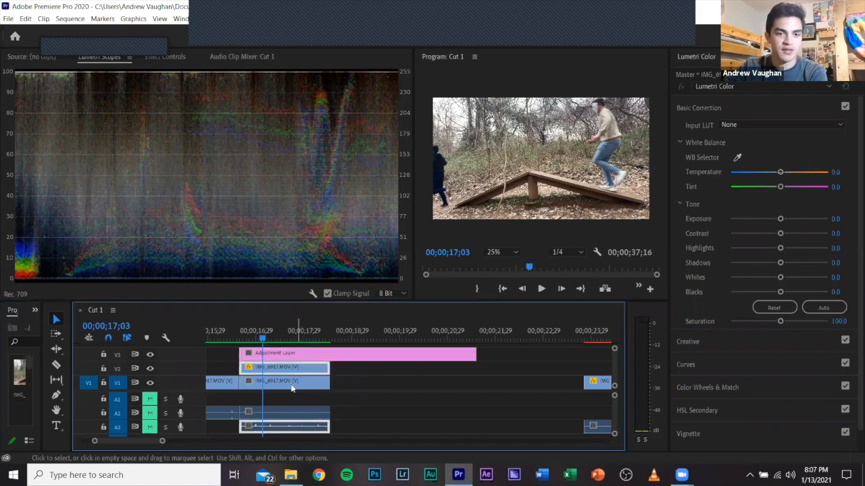
pyautogui.click(290, 385)
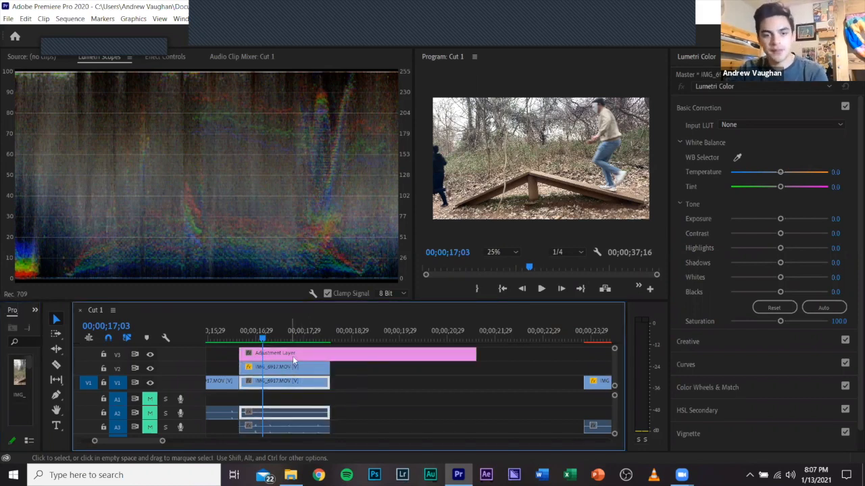
pyautogui.click(297, 368)
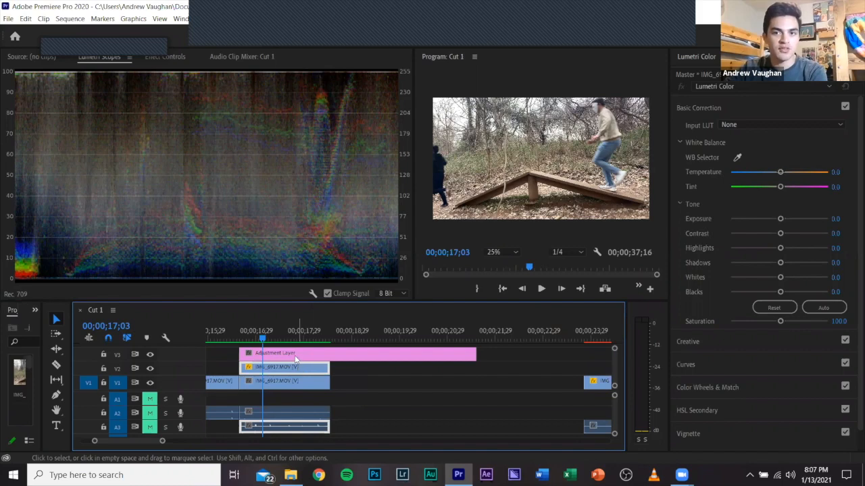
pyautogui.click(295, 358)
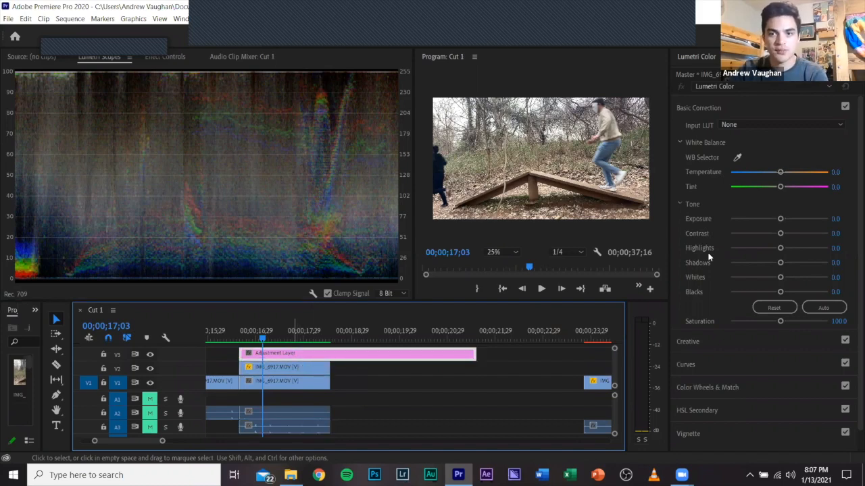
pyautogui.click(756, 173)
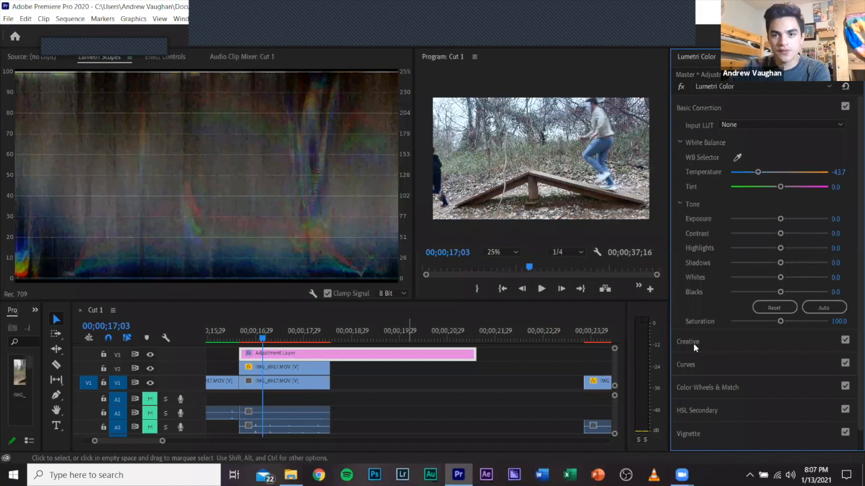
pyautogui.moveTo(758, 172); pyautogui.dragTo(742, 172)
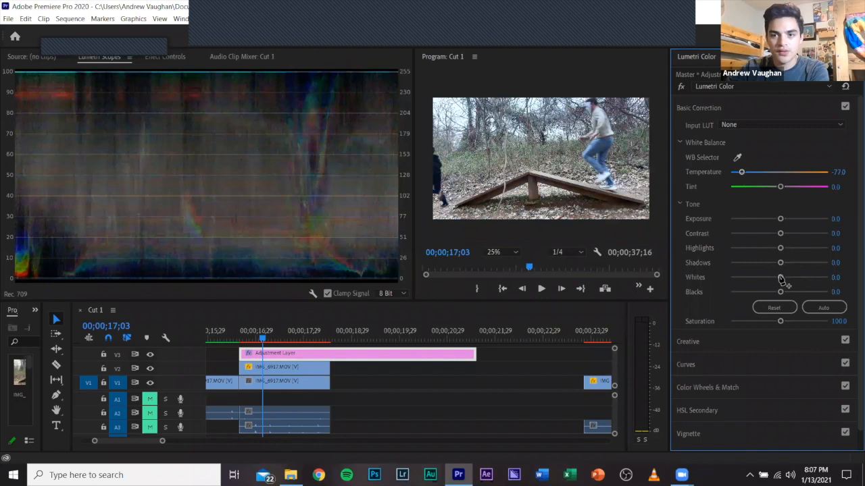
pyautogui.click(737, 364)
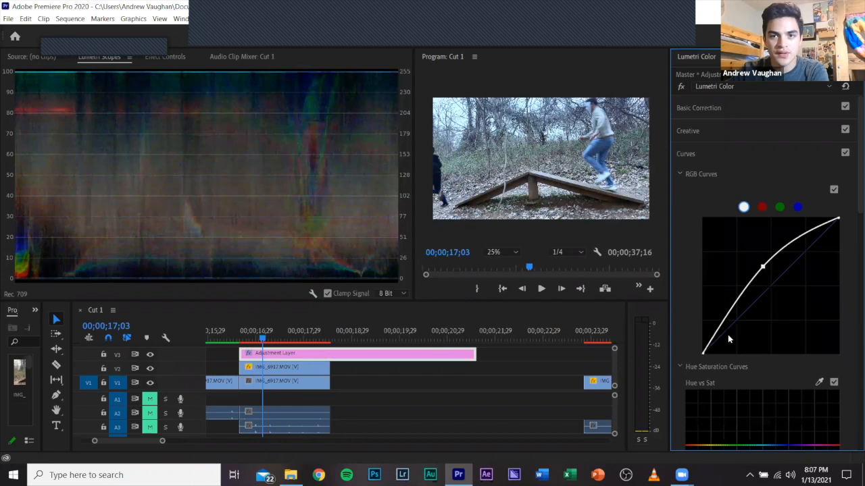
pyautogui.moveTo(812, 228); pyautogui.dragTo(818, 251)
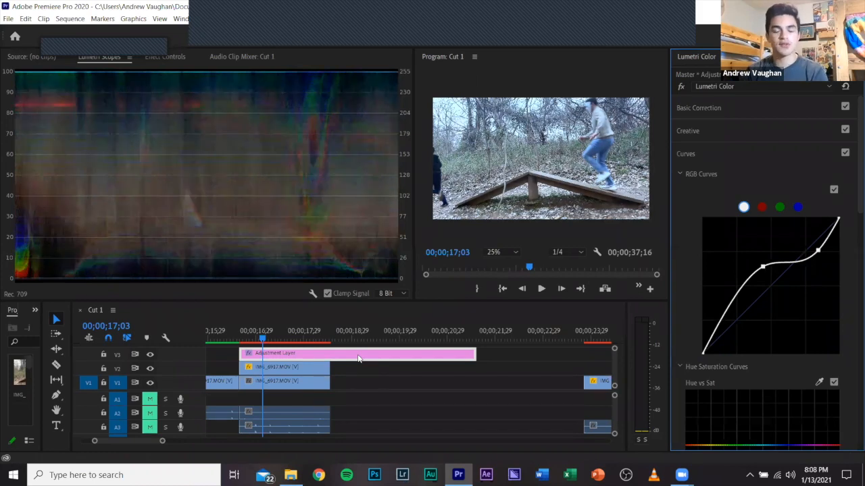
# Delete the adjustment layer from track V3 and return to the Editing workspace.
pyautogui.click(358, 358)
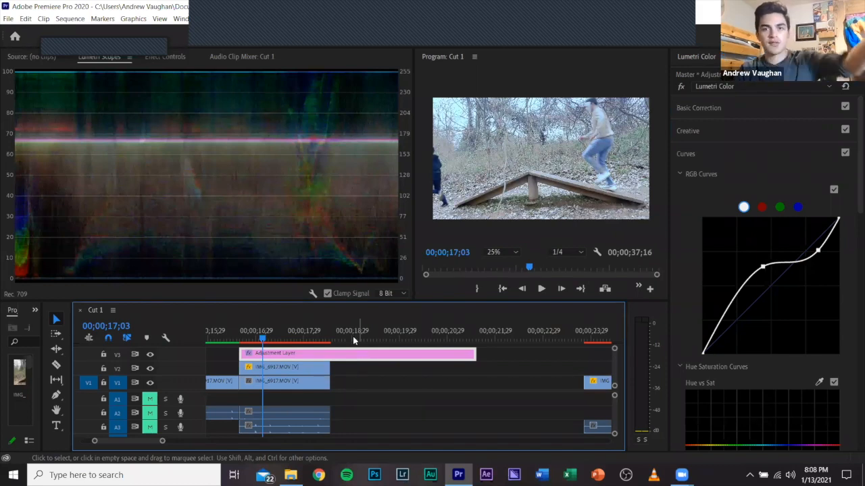
pyautogui.press('Delete')
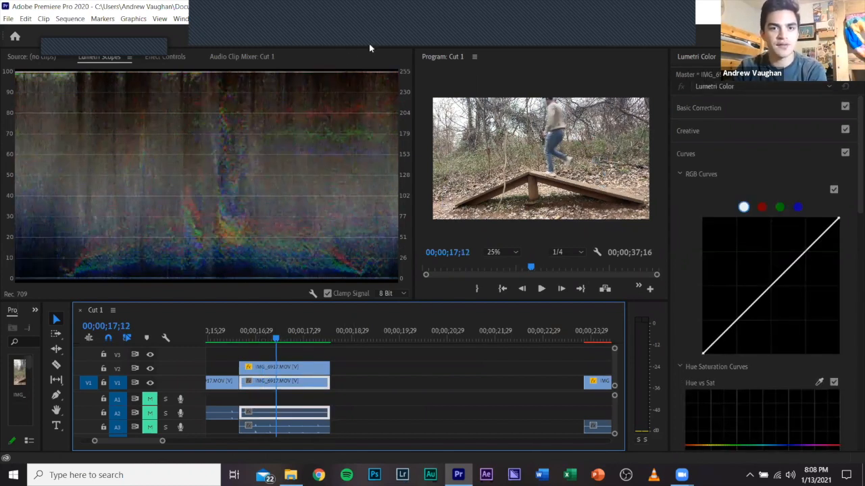
pyautogui.click(322, 39)
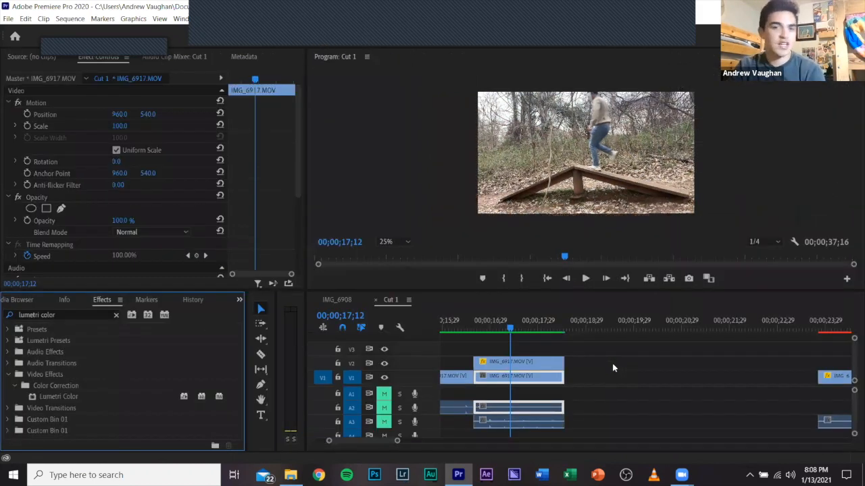
# Copy the IMG_6919 clip from the IMG_6908 sequence into Cut 1 on track V3, flush after the stacked IMG_6917 clips.
pyautogui.click(602, 377)
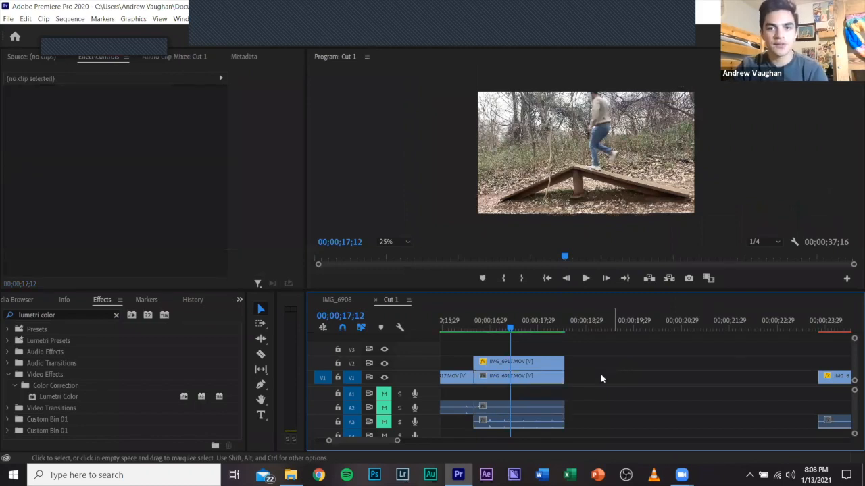
pyautogui.scroll(-5, 598, 375)
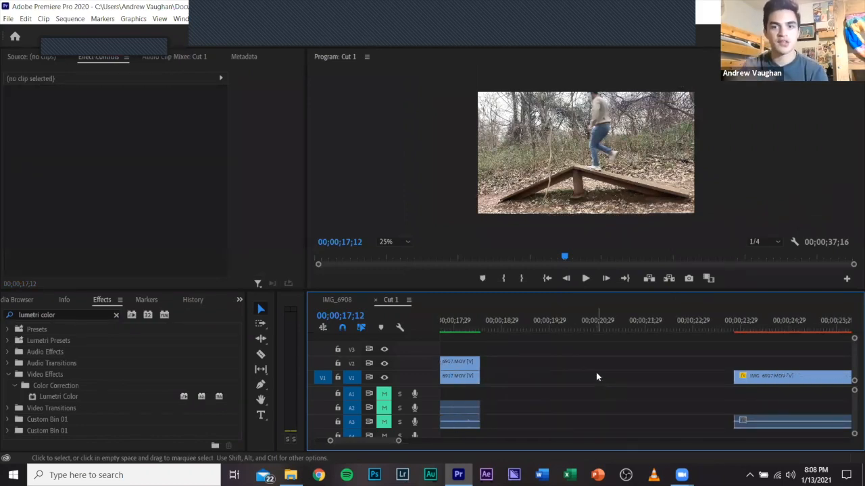
pyautogui.scroll(3, 597, 377)
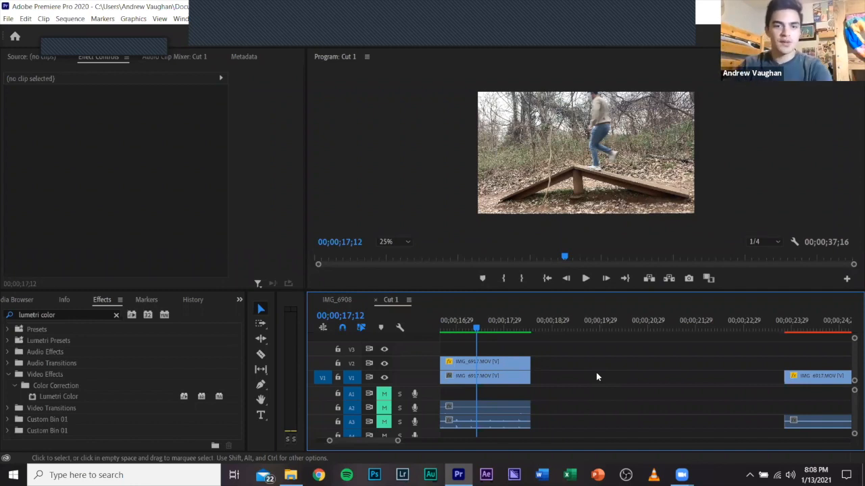
pyautogui.click(342, 300)
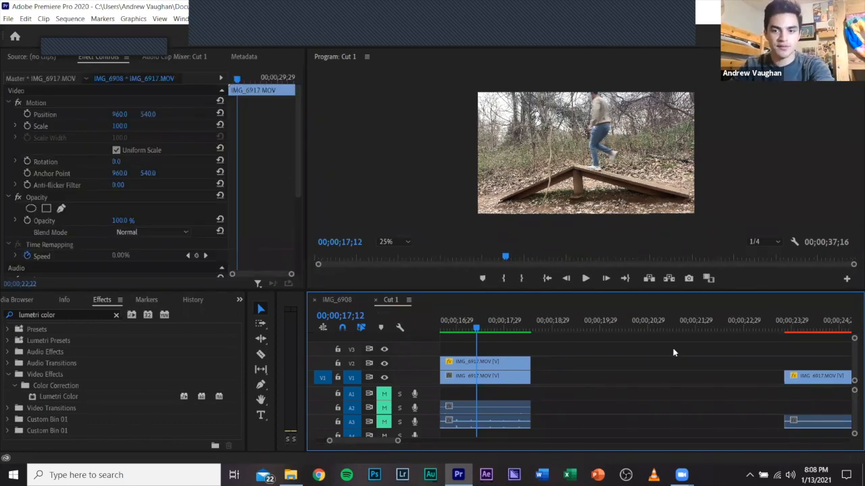
pyautogui.click(726, 382)
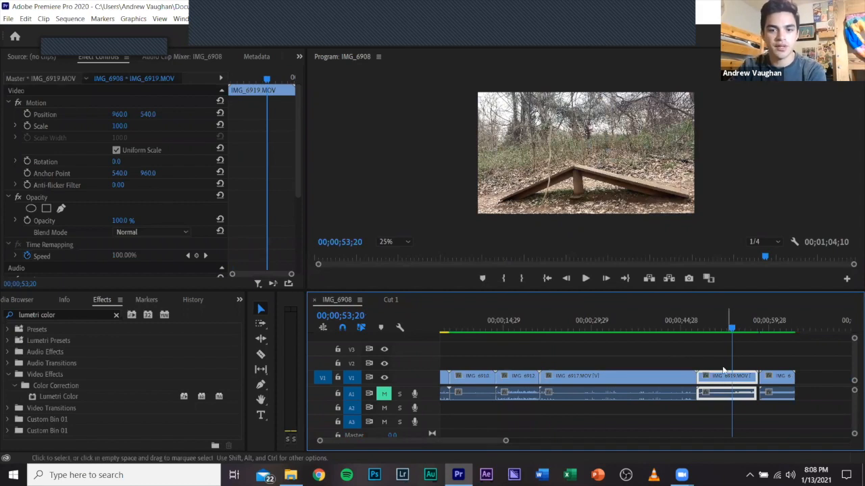
pyautogui.click(391, 300)
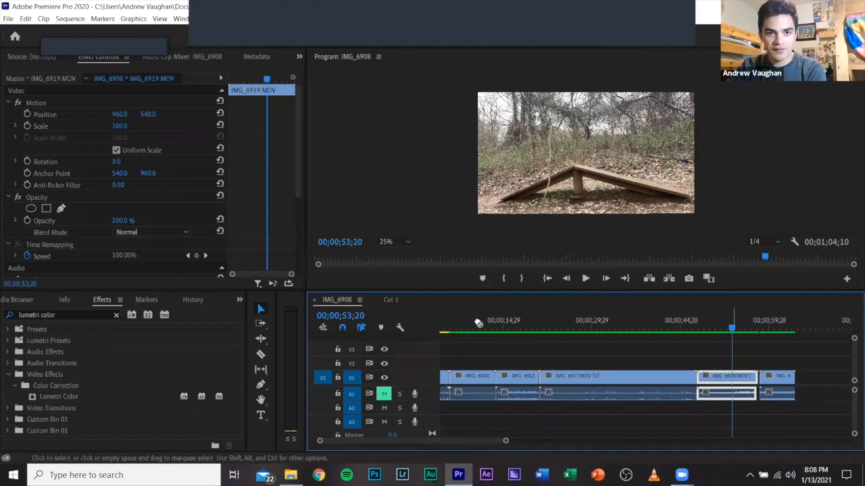
# Delete the separate trailing IMG_6917 clip from track V1 and move IMG_6919 down from V3 to V1.
pyautogui.moveTo(643, 365); pyautogui.dragTo(844, 349)
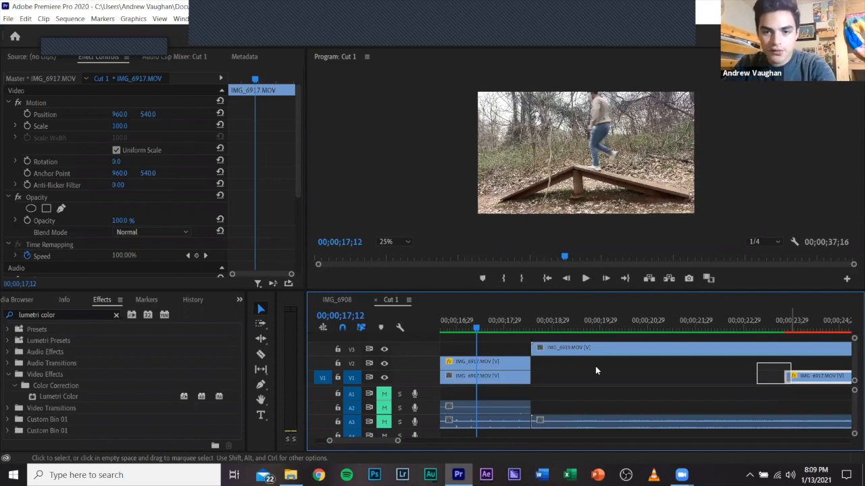
pyautogui.press('Delete')
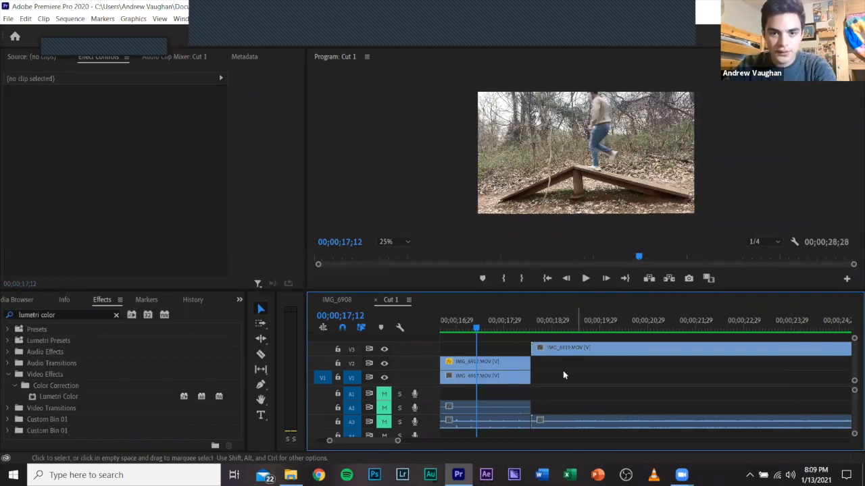
pyautogui.click(557, 327)
pyautogui.moveTo(563, 349); pyautogui.dragTo(558, 377)
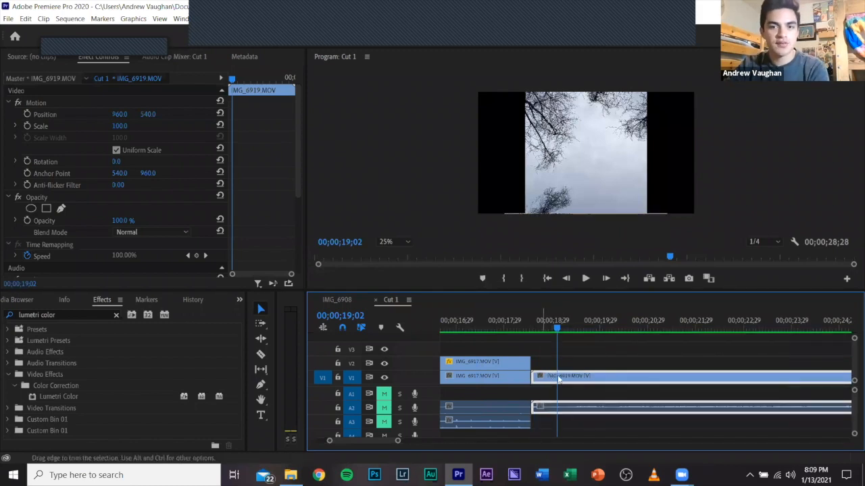
# Set the rotation of the IMG_6919 clip to 90°.
pyautogui.click(116, 162)
pyautogui.write('90')
pyautogui.press('Return')
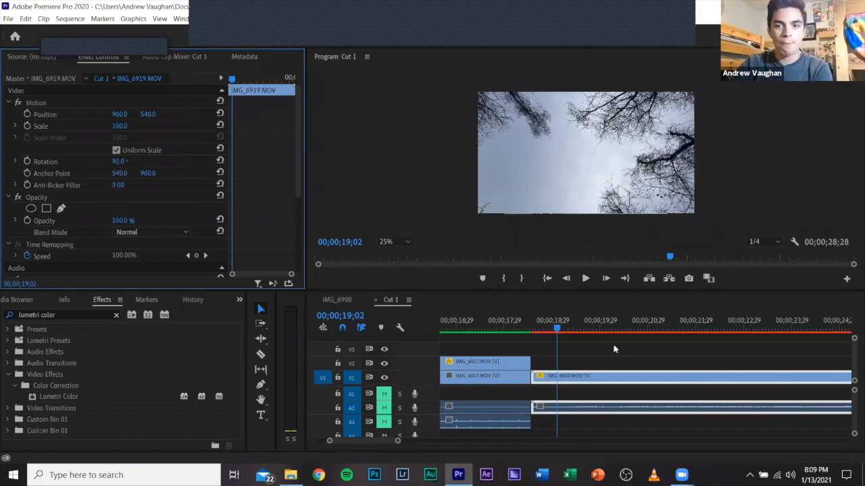
# Split the IMG_6919 clip at 00;00;22;23 and delete the part after the cut.
pyautogui.scroll(-2, 601, 351)
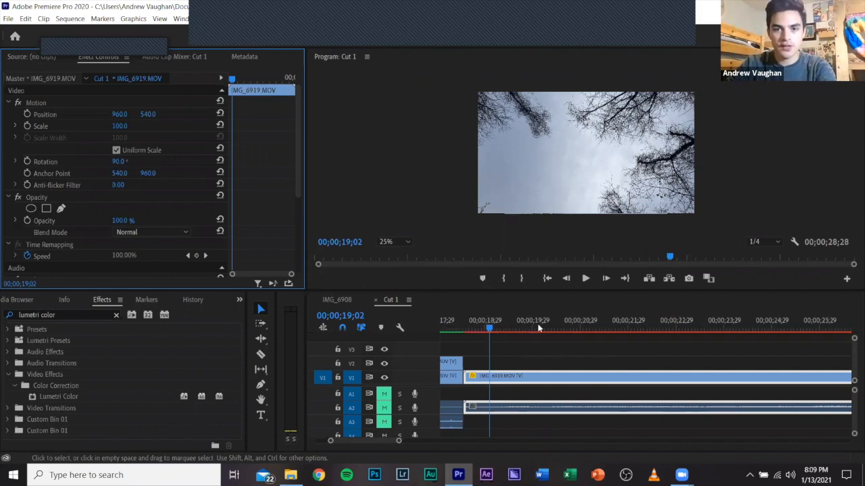
pyautogui.moveTo(565, 328); pyautogui.dragTo(666, 329)
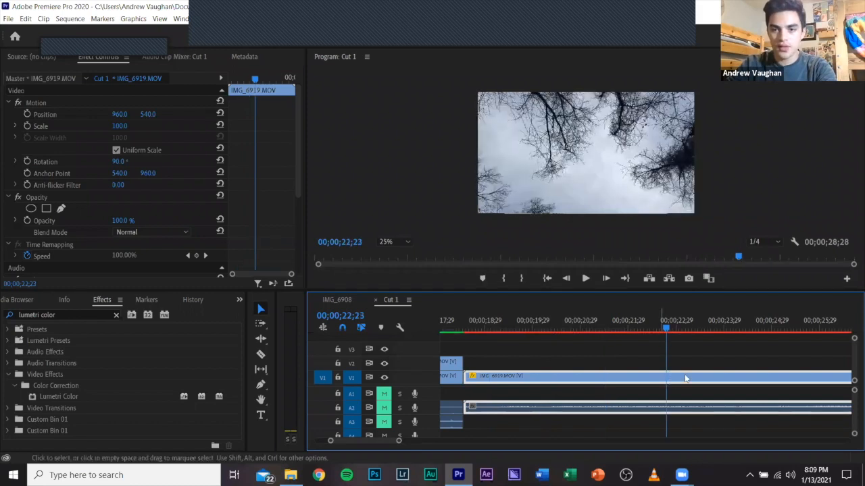
pyautogui.hotkey('ctrl', 'k')
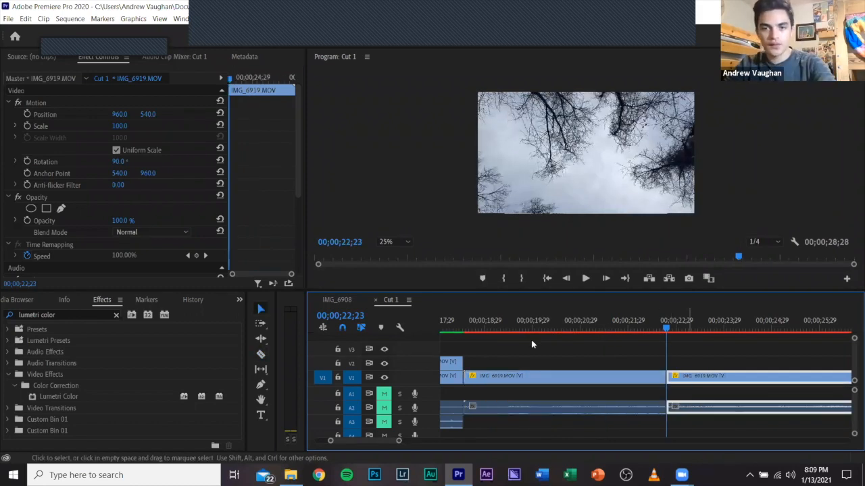
pyautogui.press('Delete')
# Apply the Mirror video effect to the IMG_6919 clip on track V1.
pyautogui.click(471, 336)
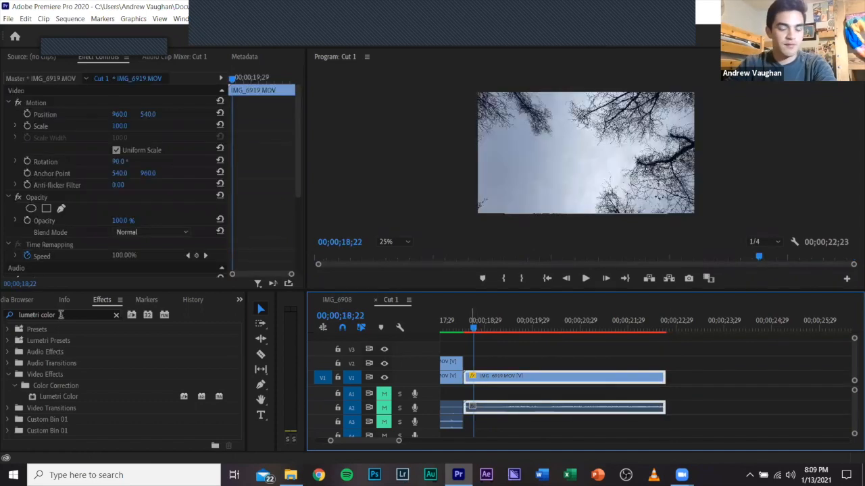
pyautogui.click(61, 315)
pyautogui.write('irror')
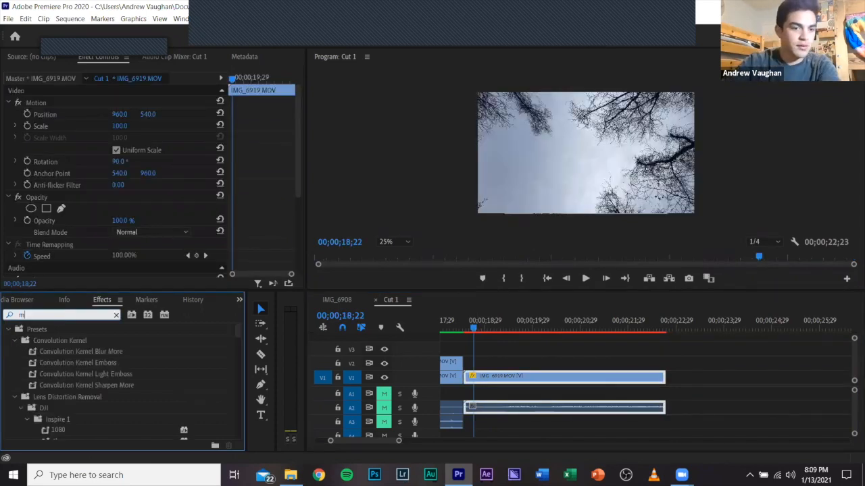
pyautogui.moveTo(75, 398); pyautogui.dragTo(486, 367)
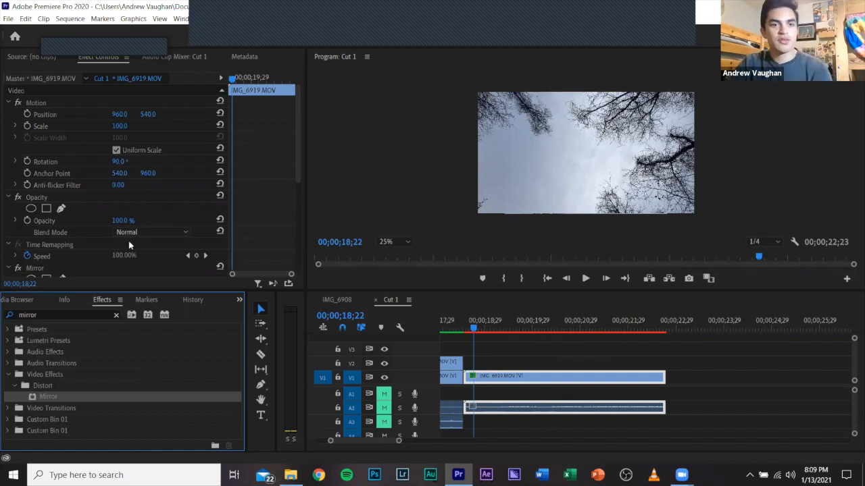
# Set the horizontal Reflection Center of the IMG_6919 clip's Mirror effect to 540.
pyautogui.scroll(-3, 129, 247)
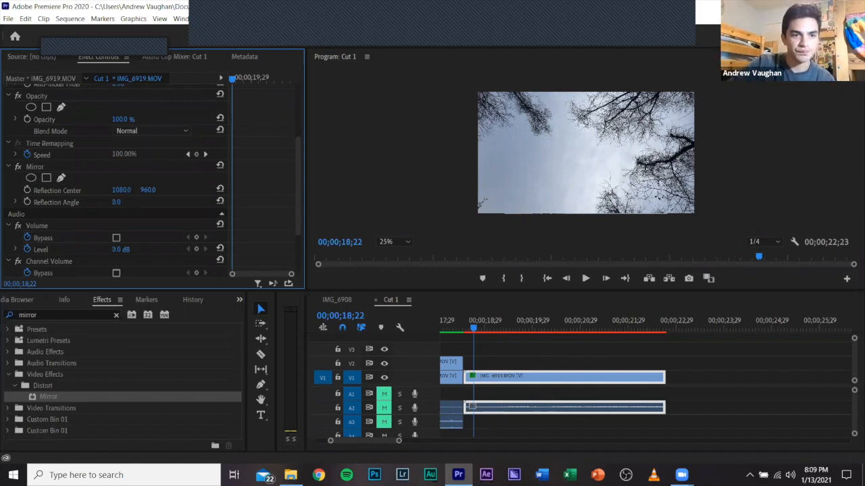
pyautogui.click(125, 190)
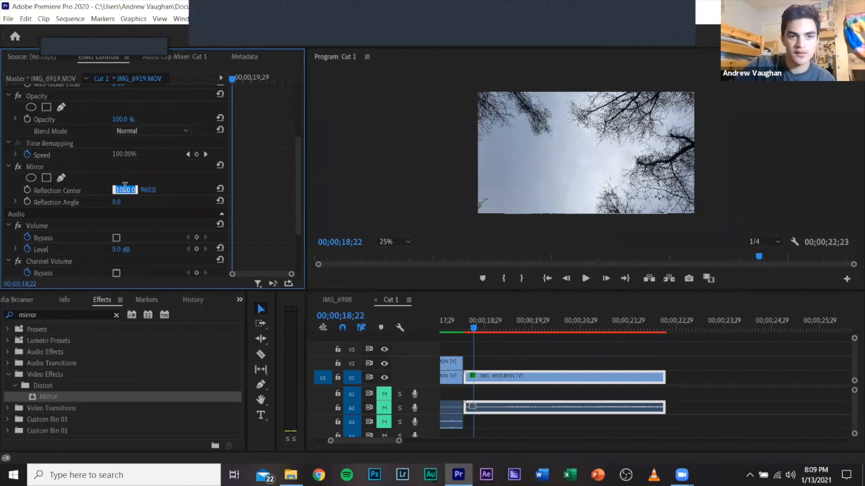
pyautogui.write('540')
pyautogui.press('Return')
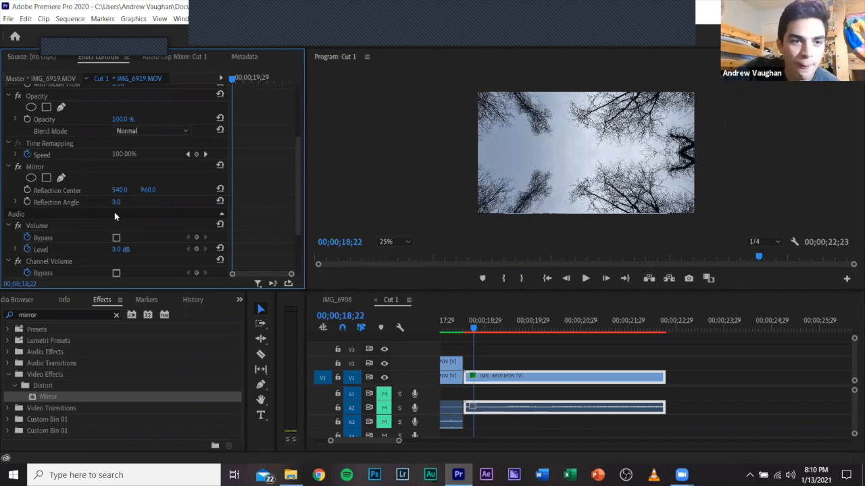
# Shift the Mirror effect's horizontal Reflection Center to 546, and return it to 540.
pyautogui.moveTo(119, 190)
pyautogui.mouseDown()
pyautogui.moveTo(101, 190)
pyautogui.moveTo(123, 189)
pyautogui.mouseUp()
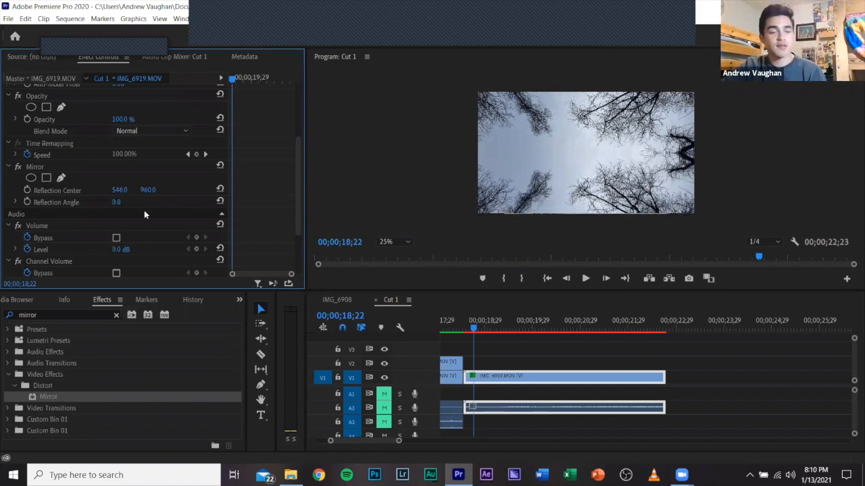
pyautogui.press('Return')
pyautogui.write('540')
pyautogui.press('Return')
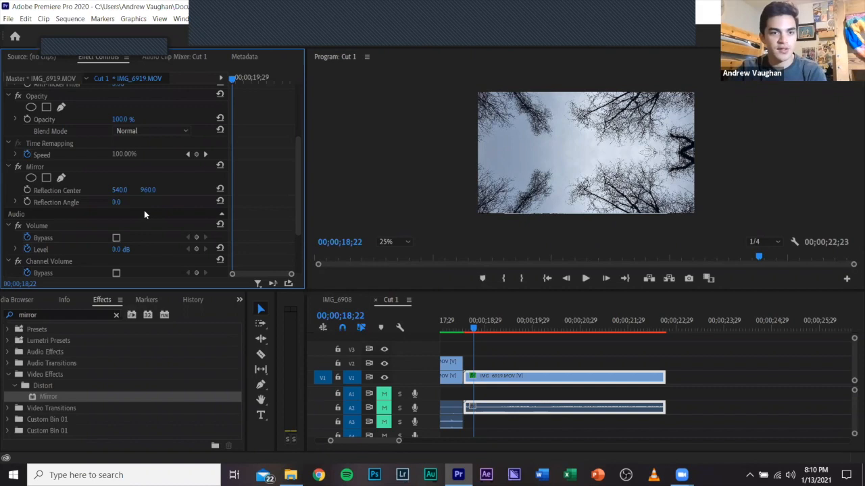
# Play the mirrored IMG_6919 clip from 00;00;18;22 to about 00;00;19;16.
pyautogui.click(546, 349)
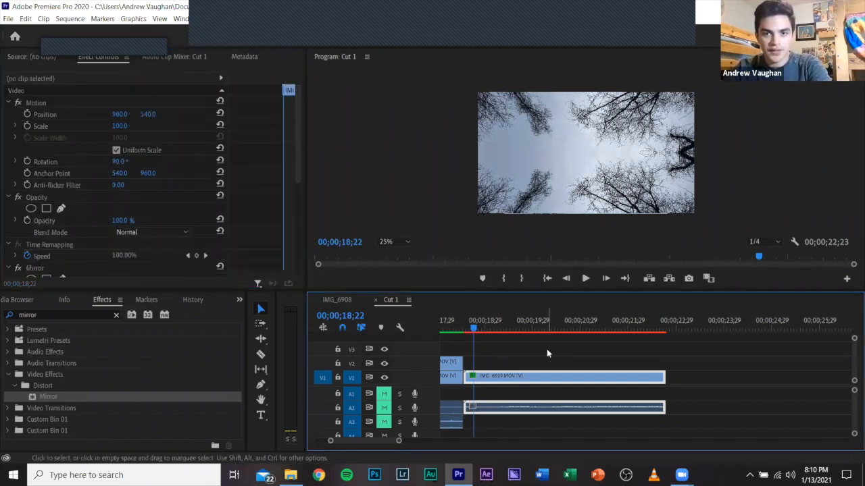
pyautogui.press('space')
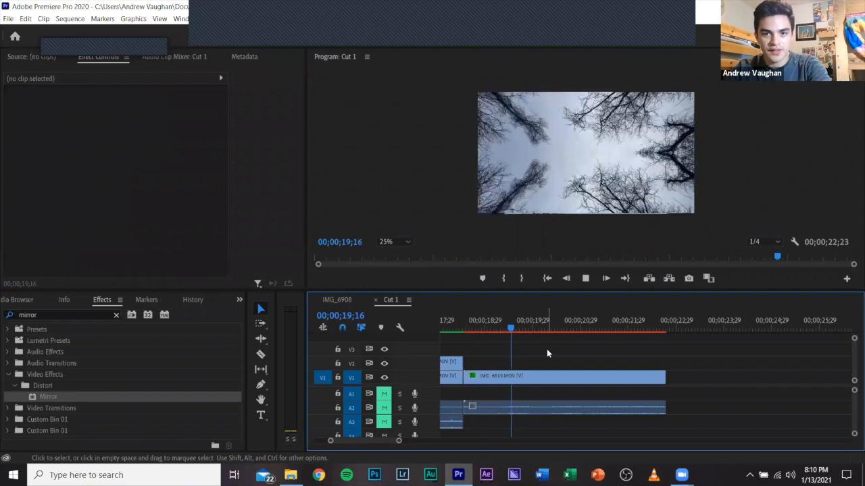
pyautogui.click(517, 329)
pyautogui.click(512, 328)
pyautogui.click(533, 346)
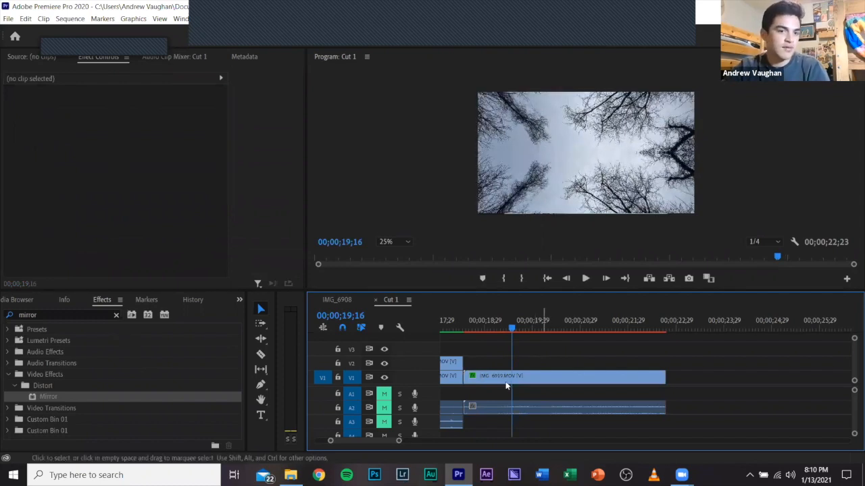
# Select the IMG_6919 clip and search the effects for "stylize" to list the Stylize video effects.
pyautogui.click(116, 315)
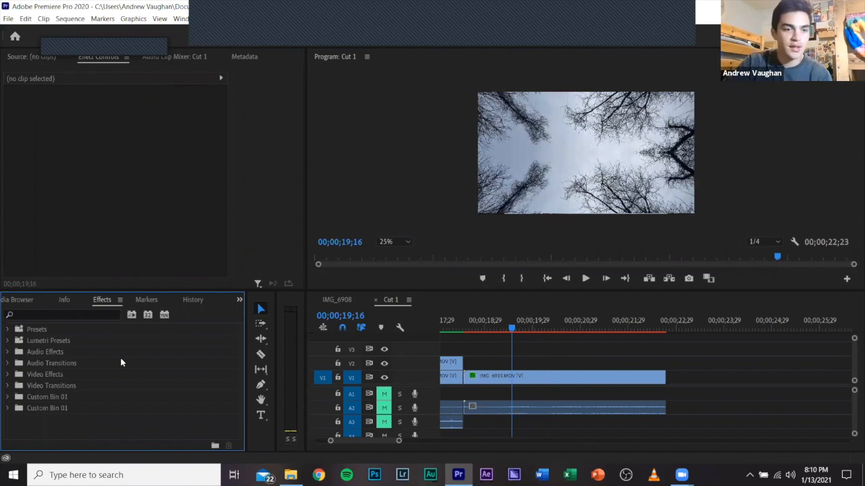
pyautogui.click(480, 378)
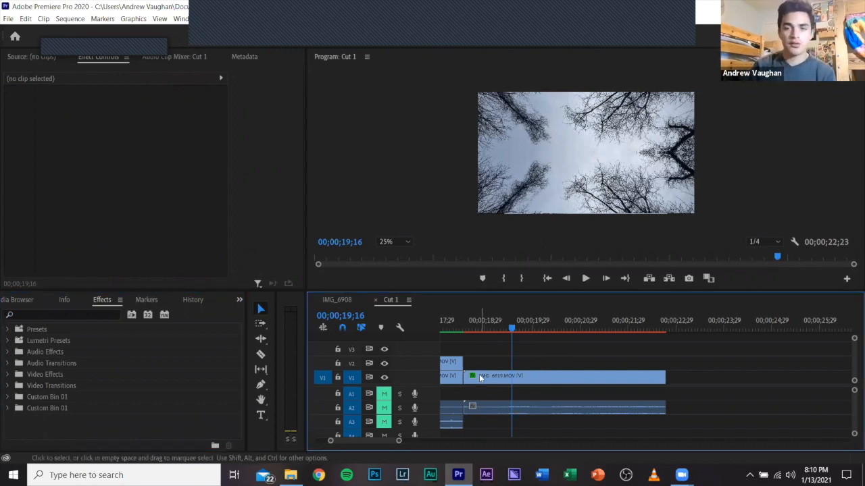
pyautogui.click(480, 378)
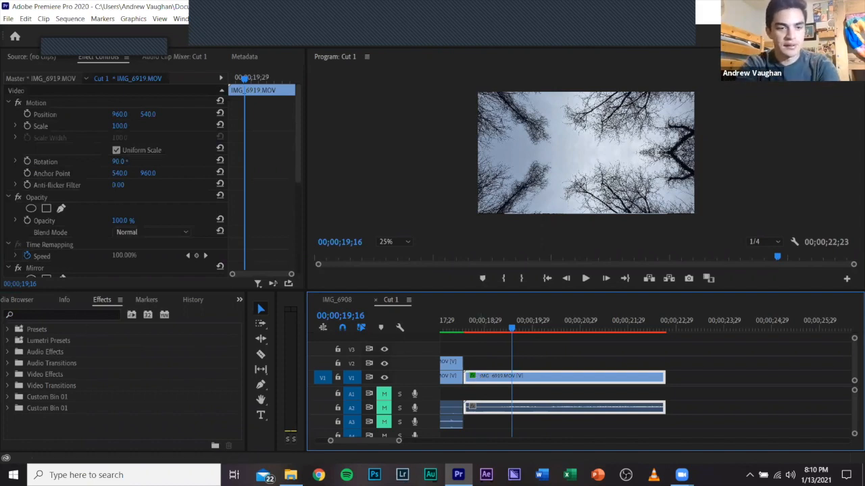
pyautogui.click(72, 314)
pyautogui.write('stylize')
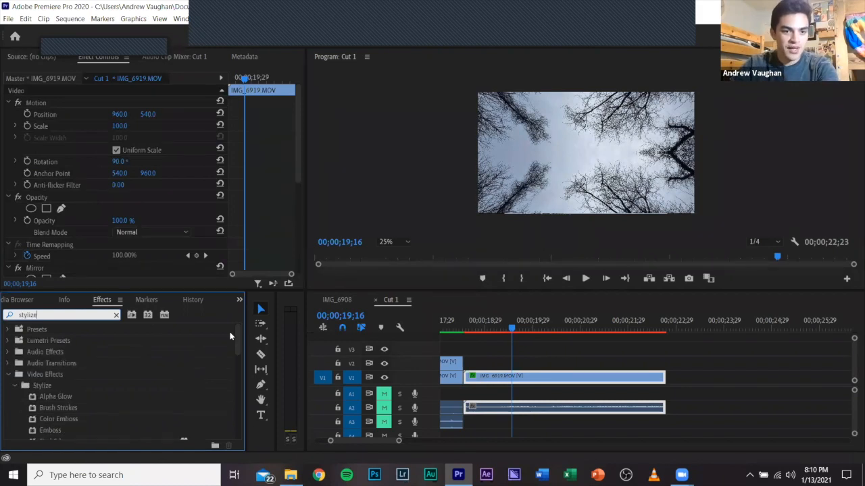
pyautogui.moveTo(236, 338); pyautogui.dragTo(236, 340)
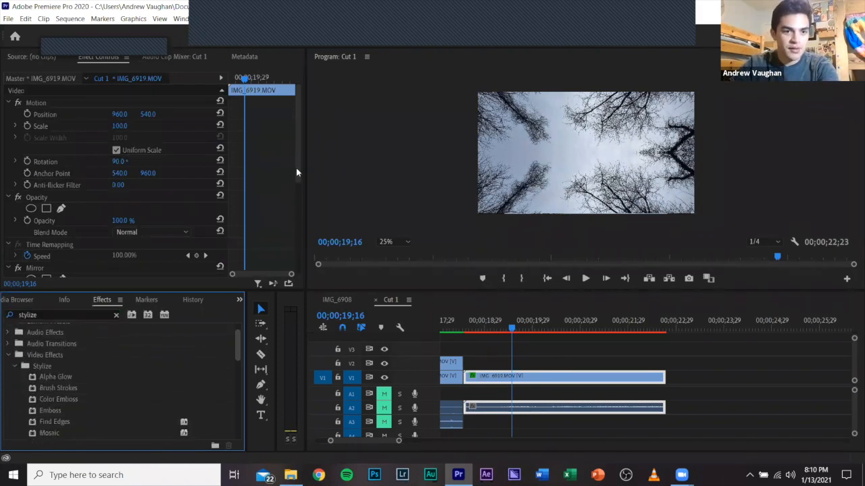
# Remove the Mirror effect from the IMG_6919 clip.
pyautogui.scroll(-3, 279, 202)
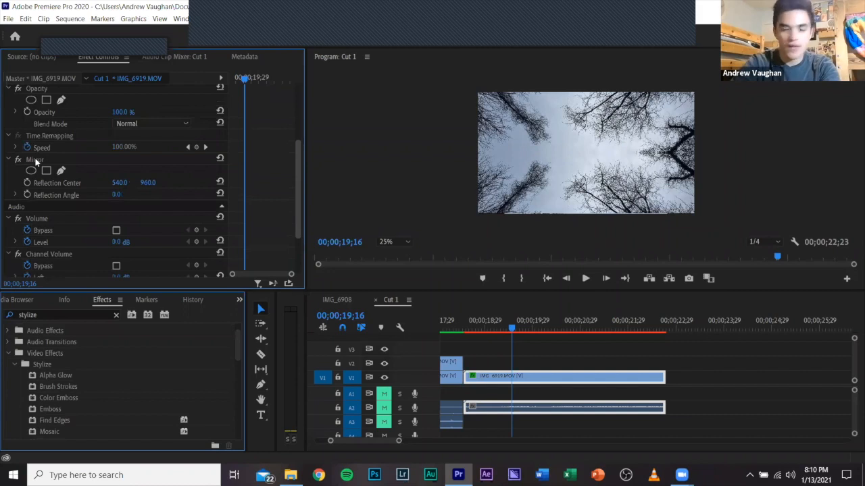
pyautogui.click(36, 160)
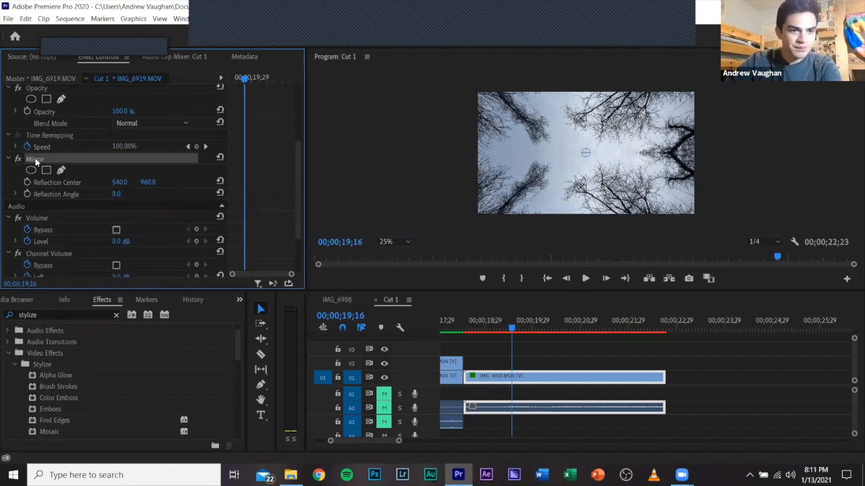
pyautogui.press('Delete')
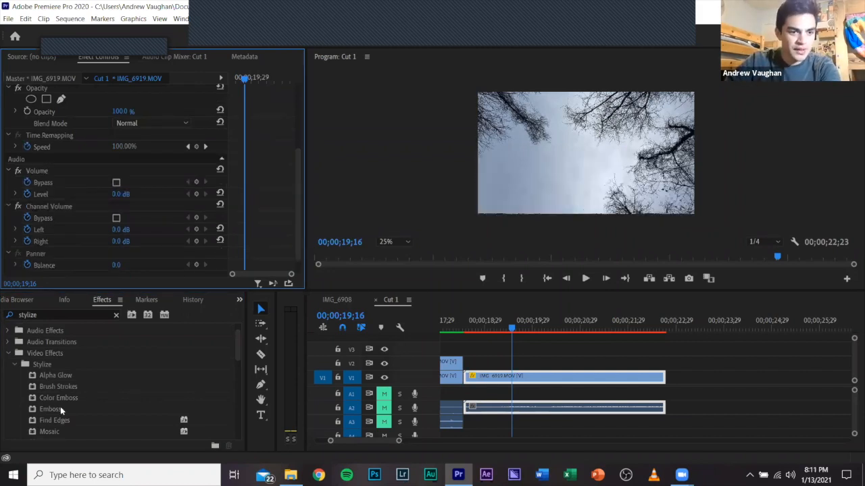
# Try the Find Edges effect on the IMG_6919 clip and remove it again.
pyautogui.click(57, 409)
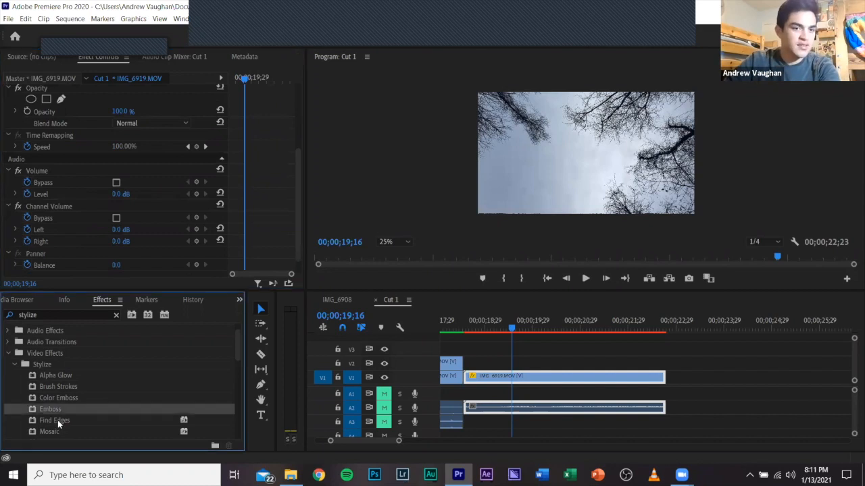
pyautogui.click(58, 420)
pyautogui.moveTo(86, 271); pyautogui.dragTo(86, 267)
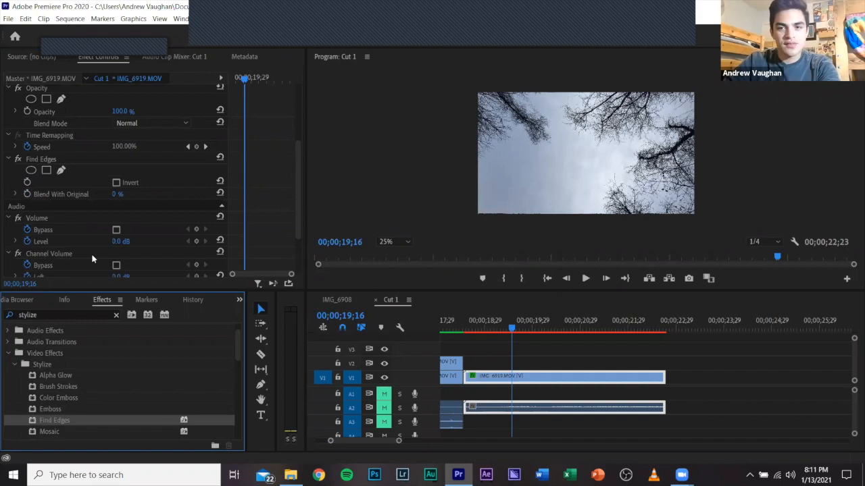
pyautogui.click(52, 160)
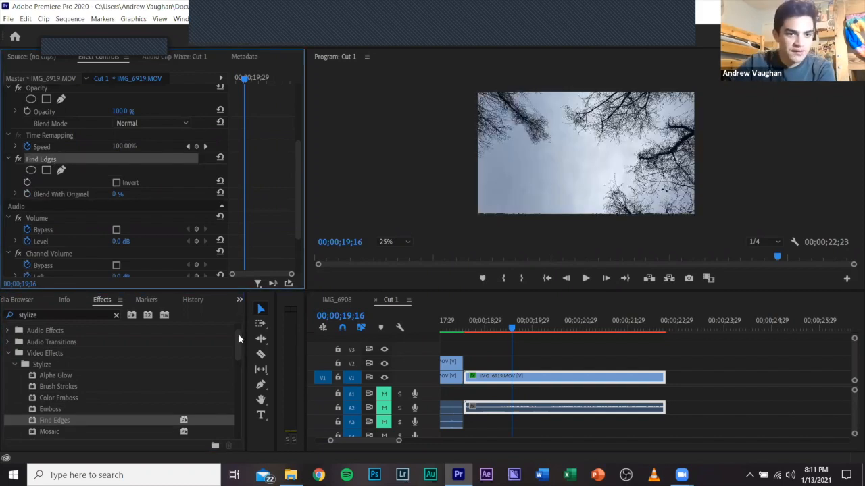
pyautogui.press('Delete')
# Try the Posterize effect on the IMG_6919 clip at level 2 and remove it again.
pyautogui.scroll(-1, 239, 339)
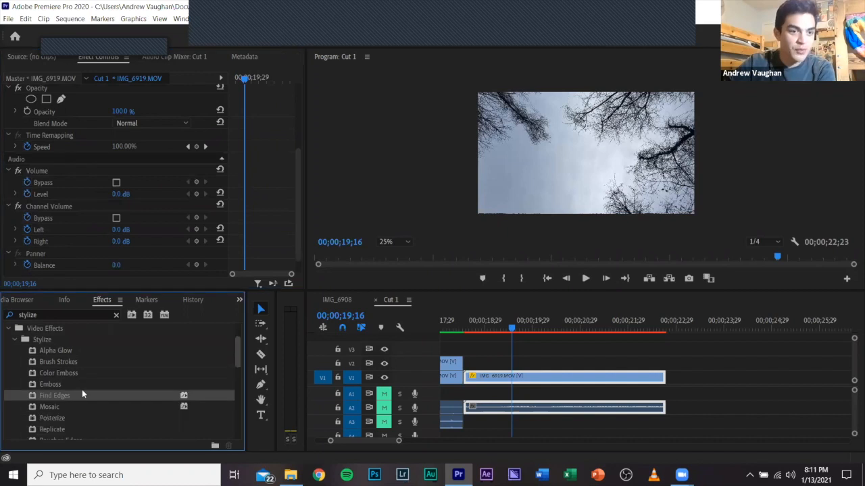
pyautogui.scroll(-1, 82, 389)
pyautogui.moveTo(61, 390); pyautogui.dragTo(112, 183)
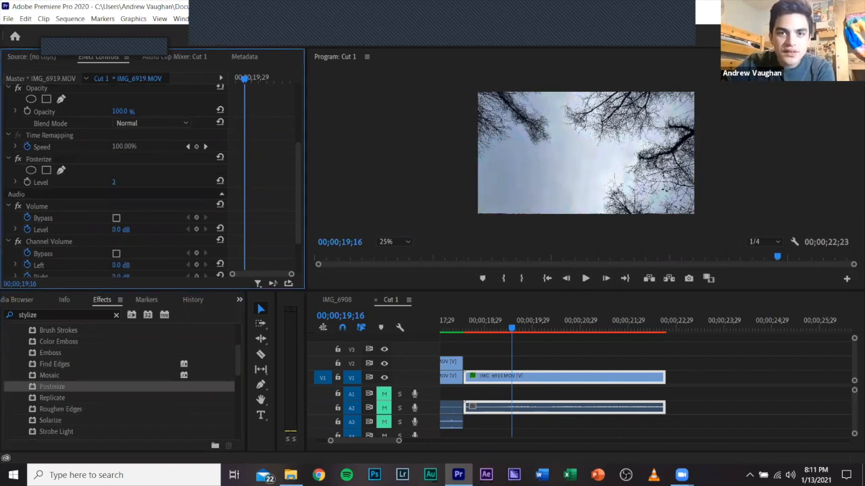
pyautogui.click(38, 158)
pyautogui.press('Delete')
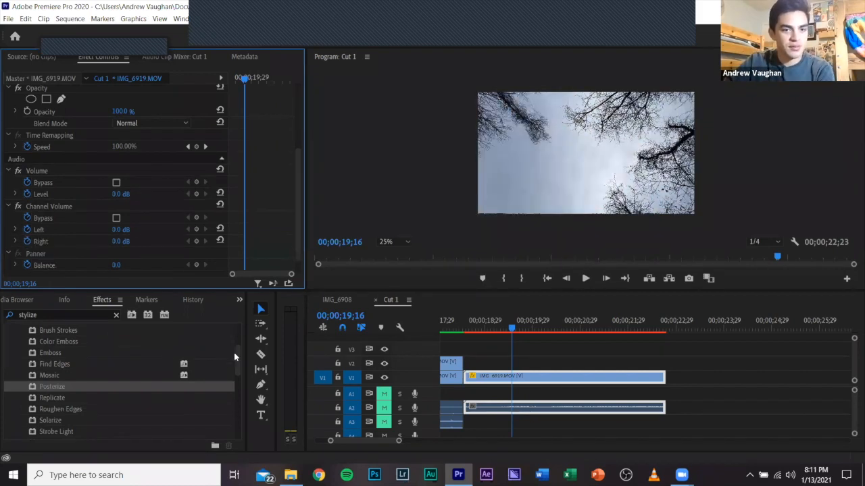
# Browse the remaining Stylize effects, including Solarize, Texturize and Threshold.
pyautogui.moveTo(236, 353); pyautogui.dragTo(236, 360)
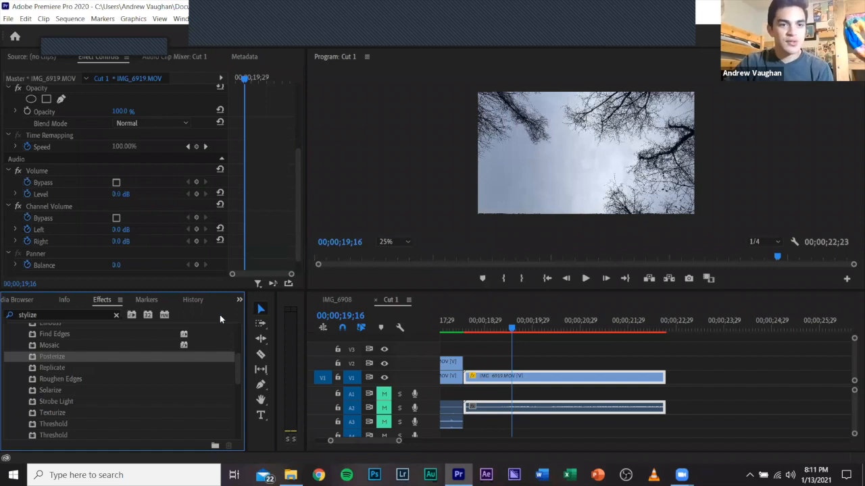
pyautogui.click(64, 390)
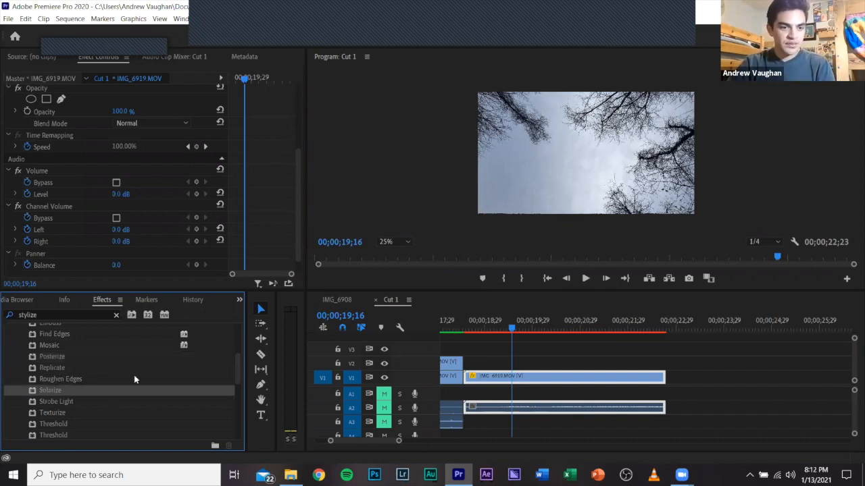
pyautogui.scroll(-1, 134, 380)
pyautogui.click(54, 380)
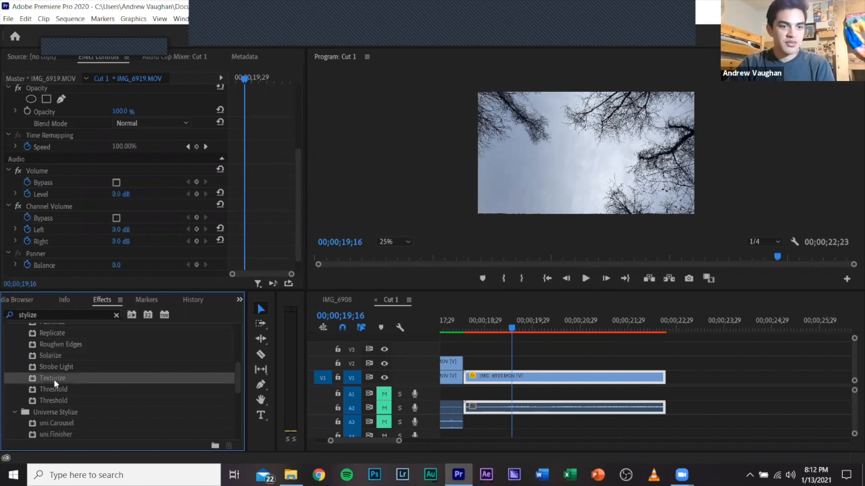
pyautogui.press('Down')
pyautogui.press('Down')
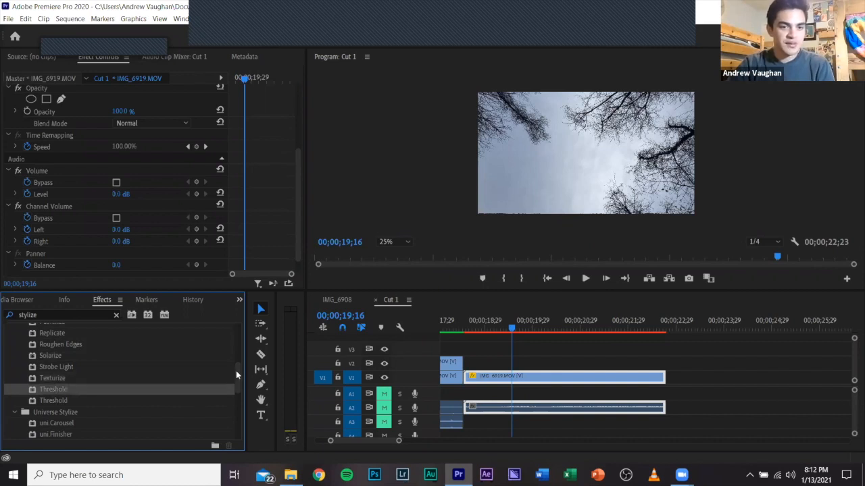
pyautogui.moveTo(236, 341); pyautogui.dragTo(242, 302)
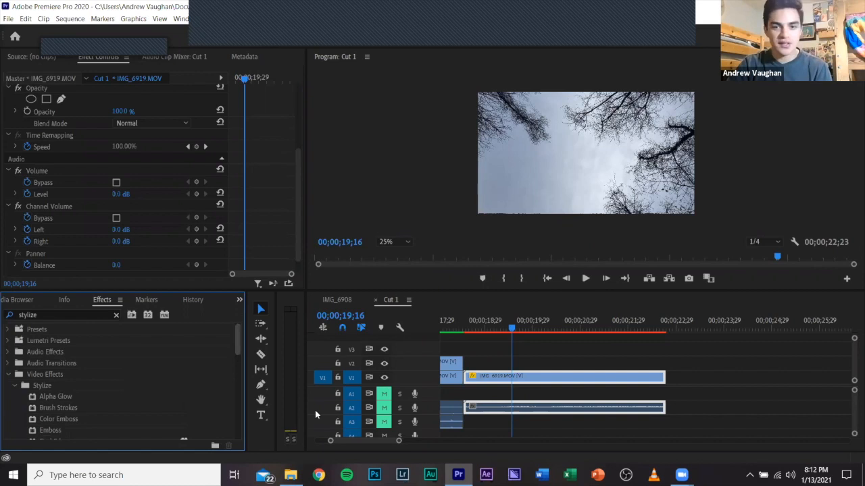
# Deselect the clip, show more of the Cut 1 timeline and scale the program preview to Fit.
pyautogui.click(552, 357)
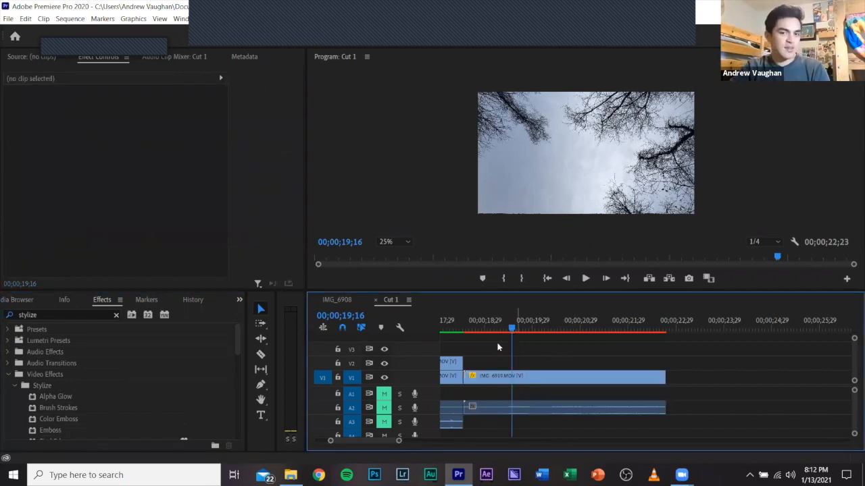
pyautogui.scroll(3, 538, 350)
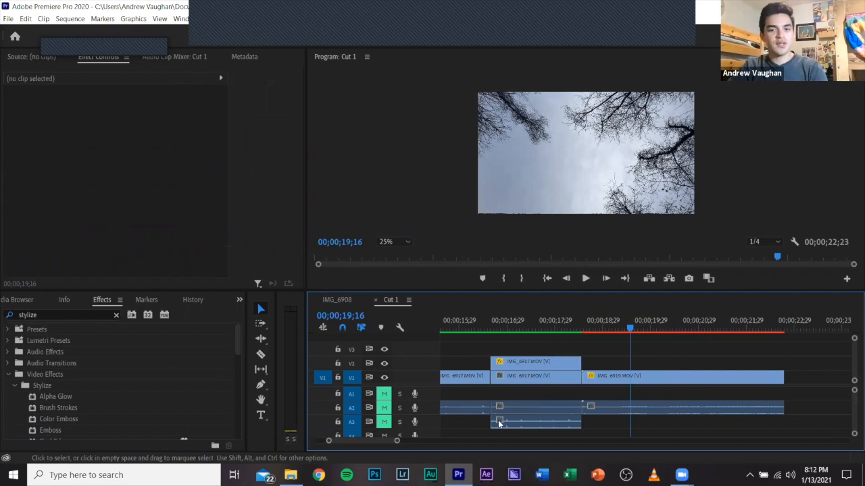
pyautogui.scroll(5, 498, 418)
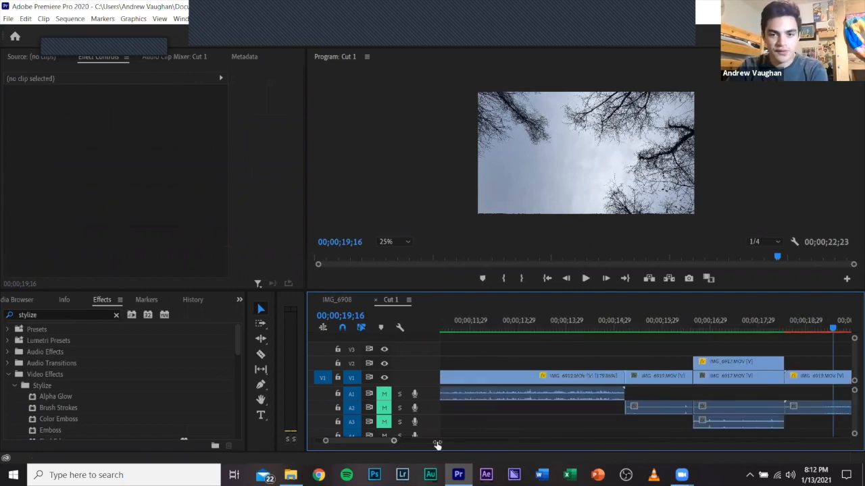
pyautogui.moveTo(394, 441); pyautogui.dragTo(437, 444)
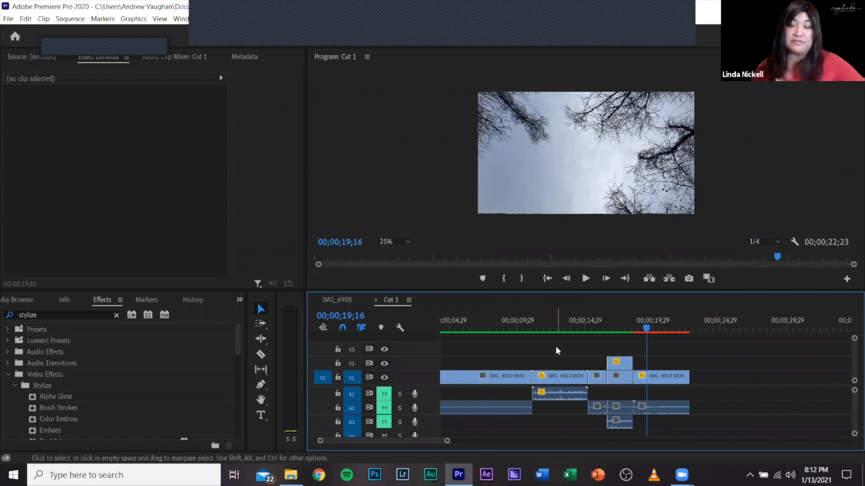
pyautogui.click(409, 244)
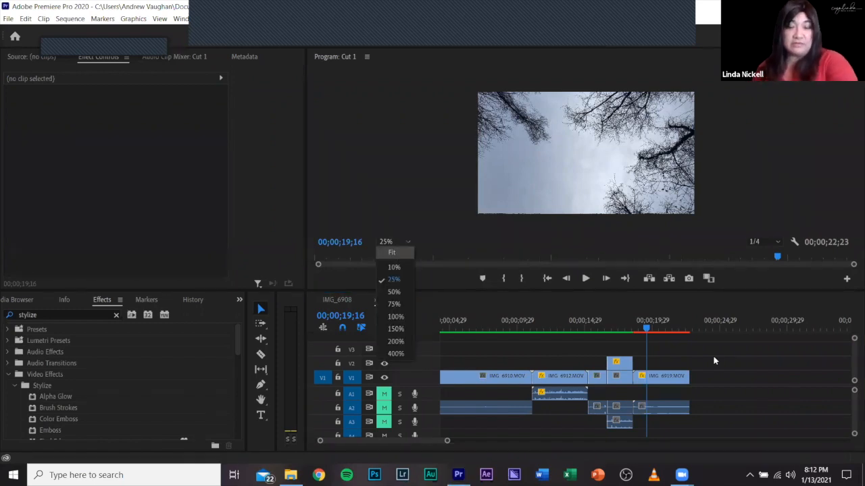
pyautogui.click(392, 253)
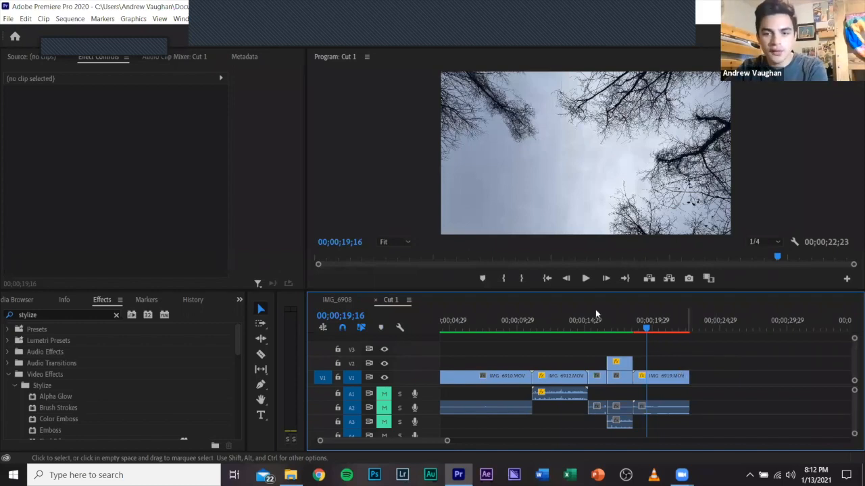
# Move the audio of the final IMG_6917 and IMG_6919 clips up one track to free A3.
pyautogui.moveTo(612, 394); pyautogui.dragTo(638, 409)
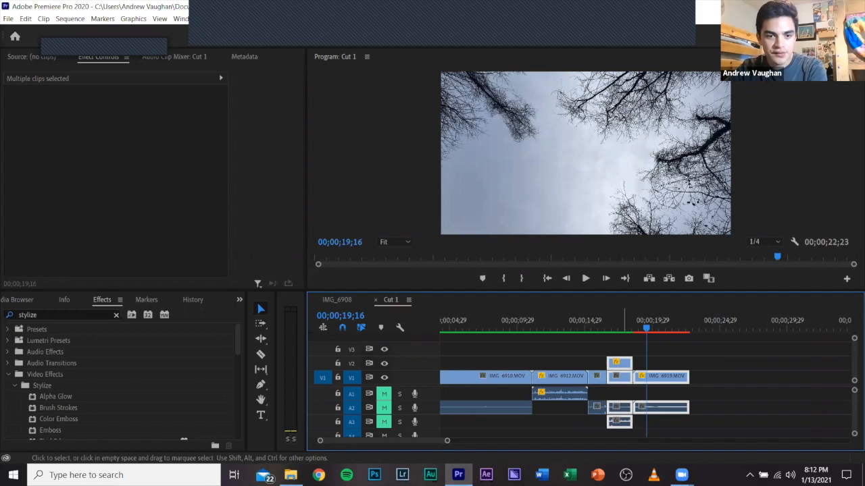
pyautogui.hotkey('ctrl', 'z')
# Add ESPM Intro (with Fade).wav from the Downloads folder to audio track A3 below the IMG_6919 clip.
pyautogui.click(290, 475)
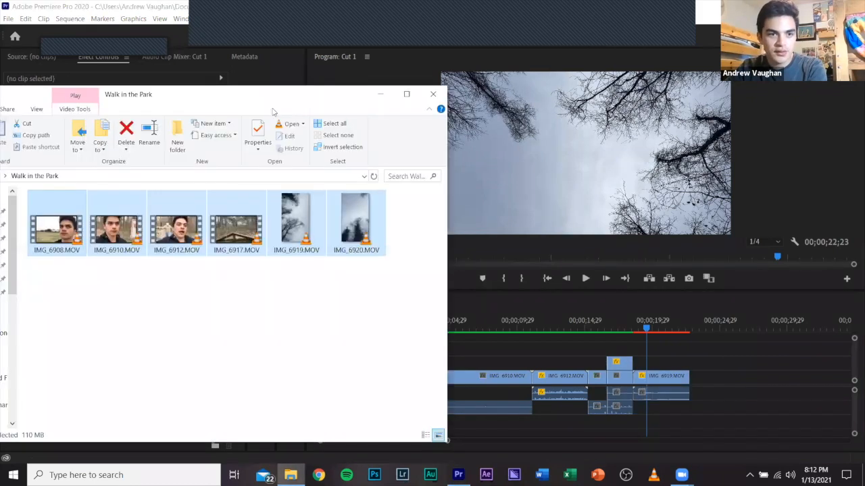
pyautogui.click(96, 196)
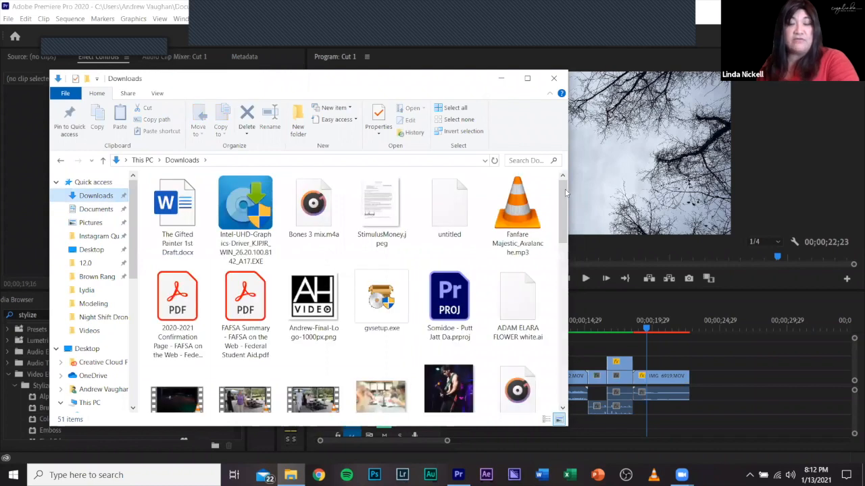
pyautogui.scroll(-1, 565, 203)
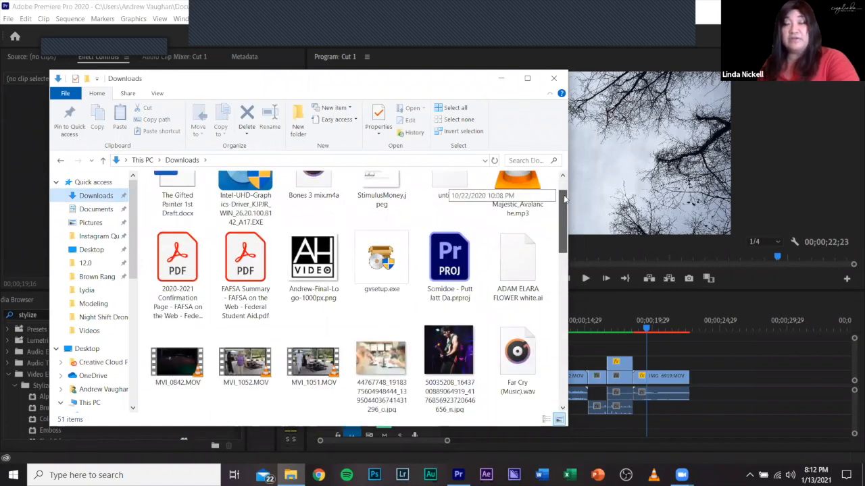
pyautogui.moveTo(562, 182)
pyautogui.mouseDown()
pyautogui.moveTo(563, 202)
pyautogui.moveTo(558, 179)
pyautogui.mouseUp()
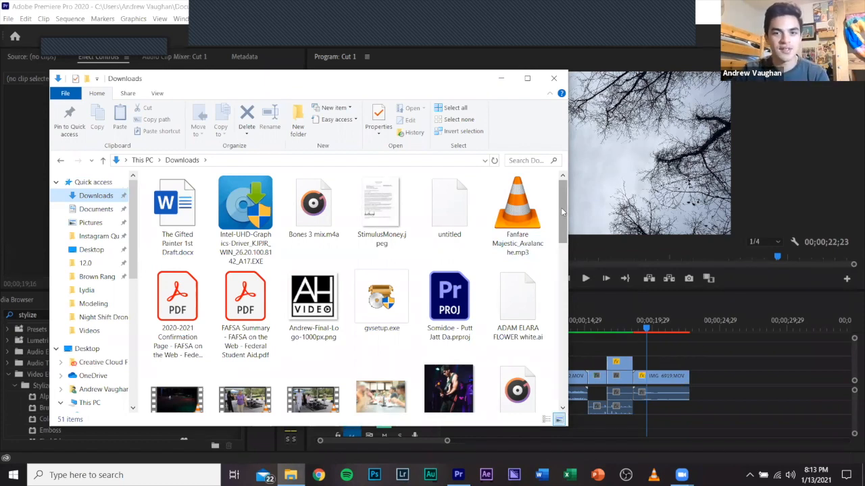
pyautogui.moveTo(561, 197); pyautogui.dragTo(562, 227)
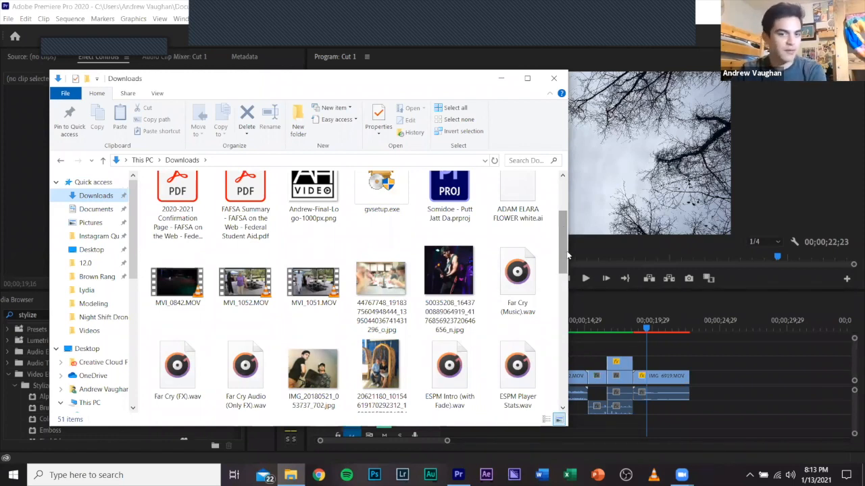
pyautogui.scroll(-1, 566, 264)
pyautogui.scroll(-1, 203, 245)
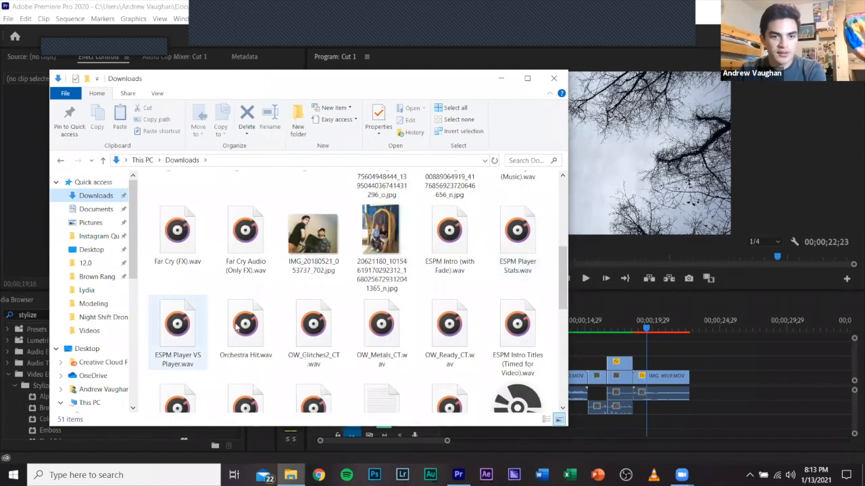
pyautogui.click(452, 232)
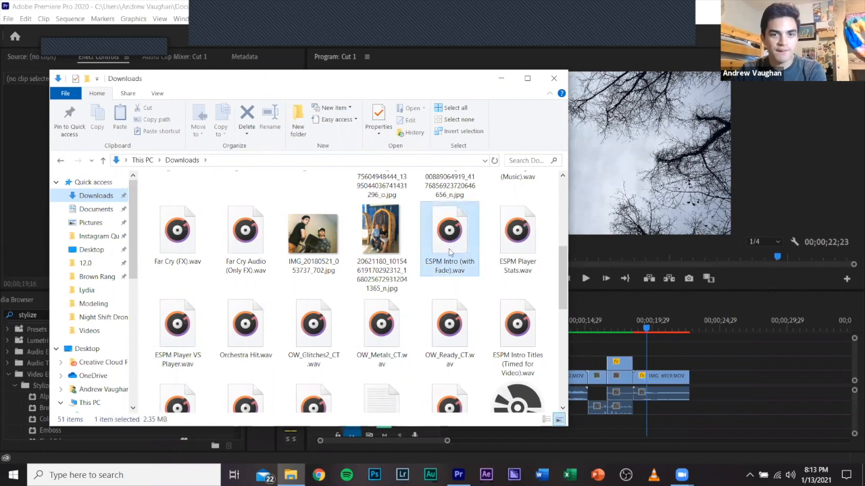
pyautogui.moveTo(446, 243); pyautogui.dragTo(659, 420)
pyautogui.click(672, 410)
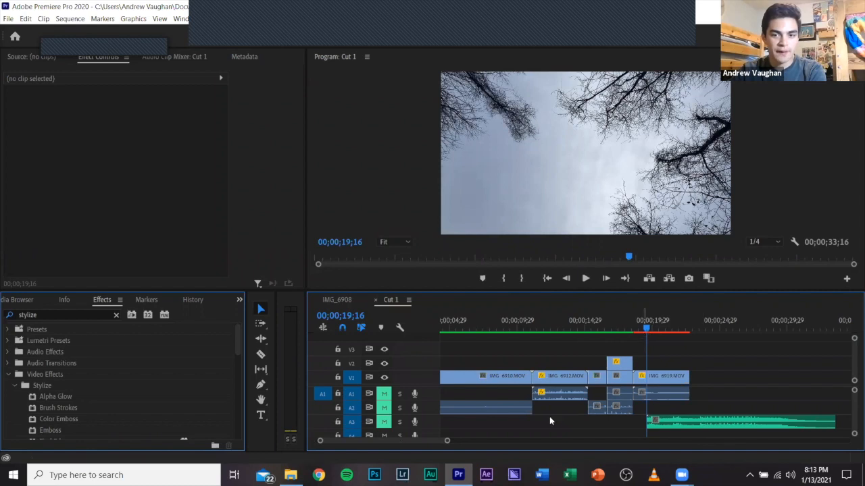
# Move the ESPM Intro music clip earlier on A3 so it starts near the end of the IMG_6908 clip.
pyautogui.moveTo(654, 332); pyautogui.dragTo(651, 332)
pyautogui.moveTo(681, 423); pyautogui.dragTo(509, 417)
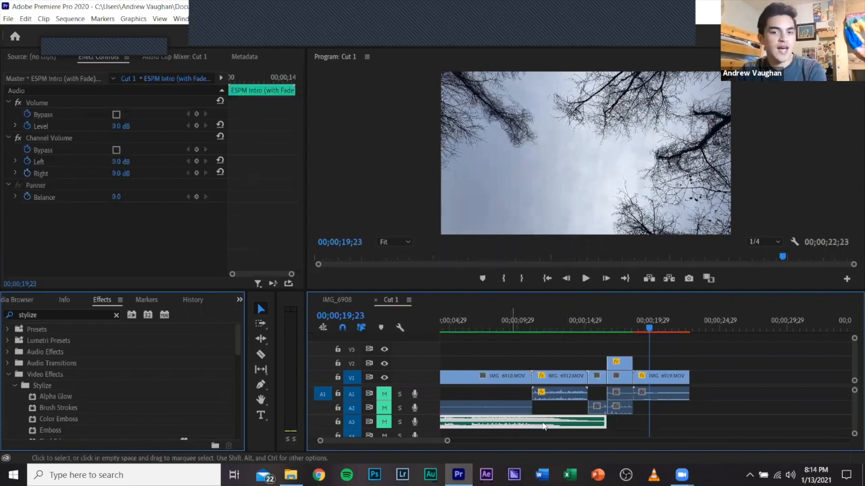
pyautogui.scroll(2, 543, 426)
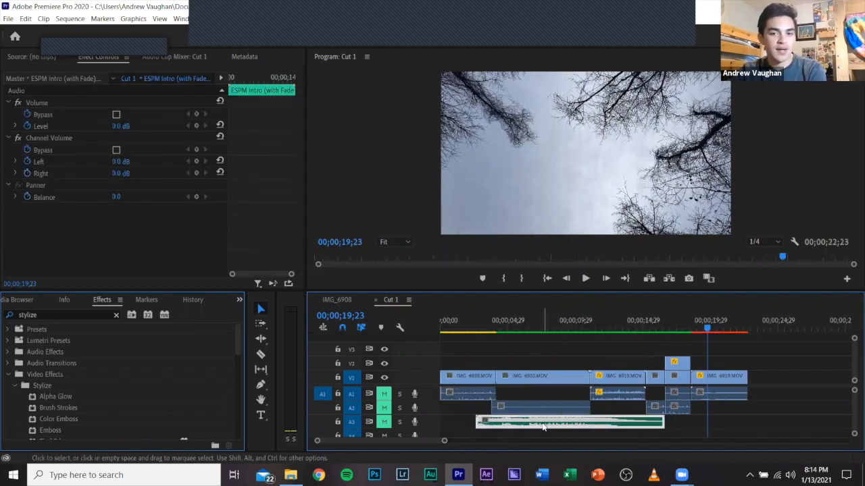
# Open the audio gain settings of the ESPM Intro music clip.
pyautogui.rightClick(543, 426)
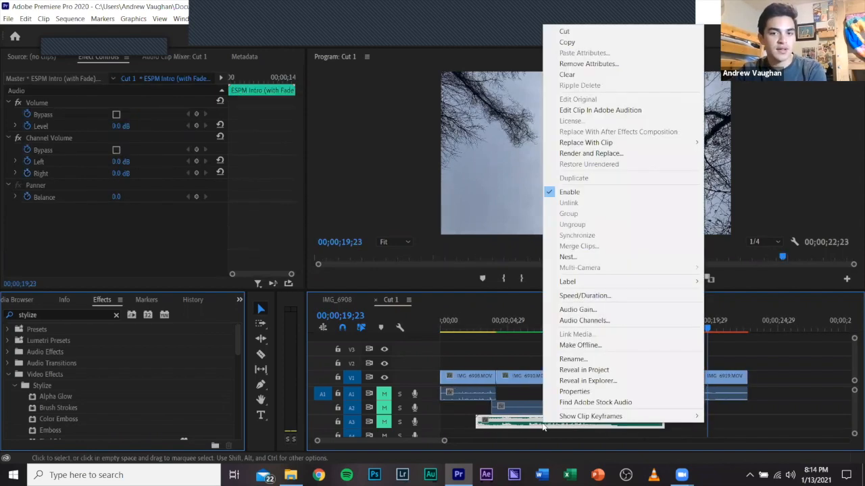
pyautogui.click(559, 310)
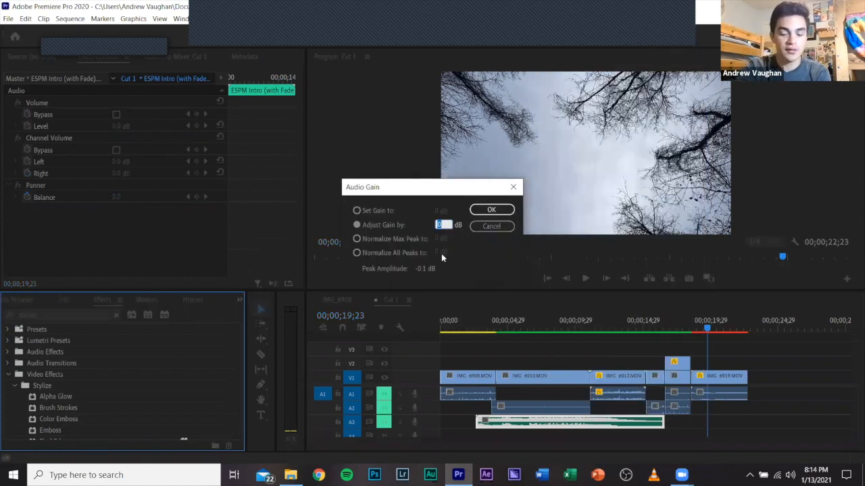
pyautogui.write('-2')
pyautogui.press('BackSpace')
pyautogui.press('BackSpace')
pyautogui.write('15')
pyautogui.press('BackSpace')
pyautogui.press('BackSpace')
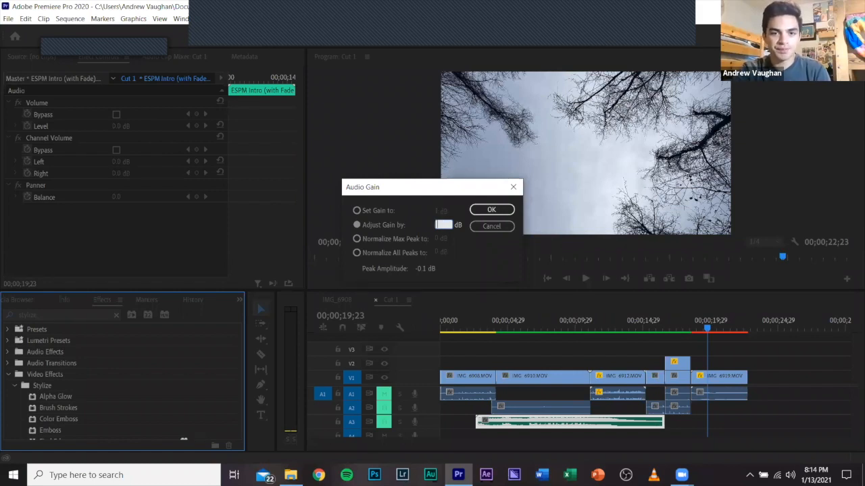
pyautogui.write('0')
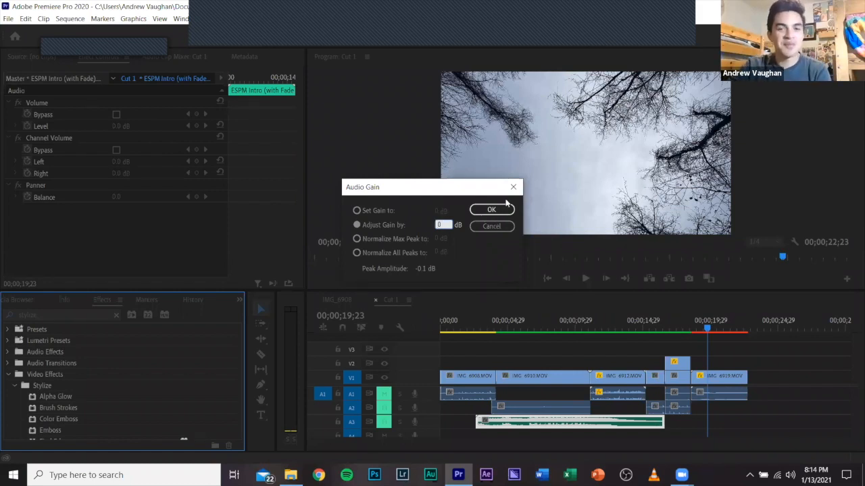
pyautogui.click(502, 211)
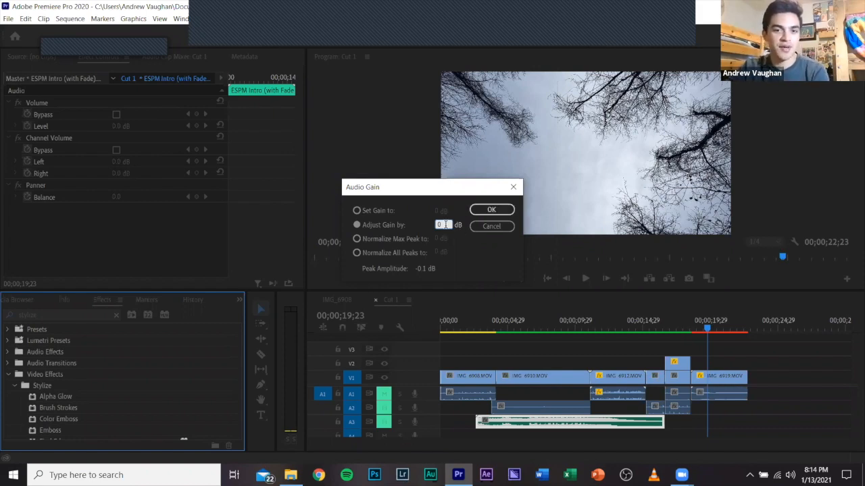
# Adjust the gain of the ESPM Intro music clip by -15 dB.
pyautogui.hotkey('ctrl', 'a')
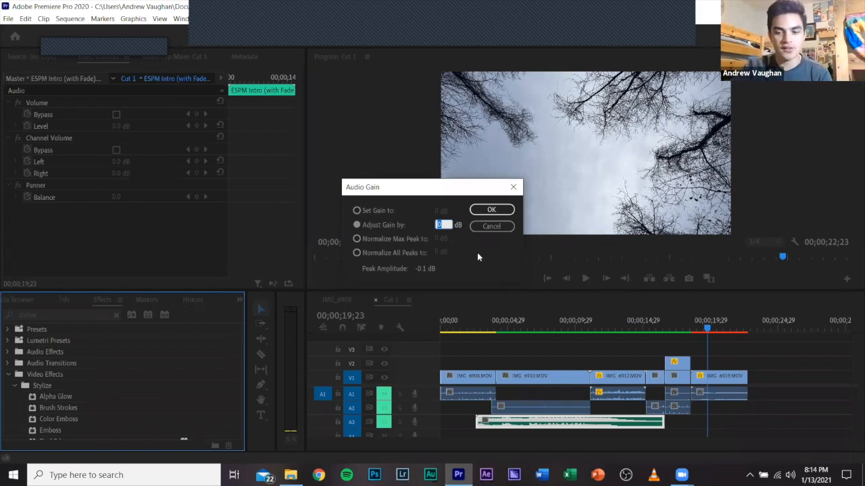
pyautogui.write('15')
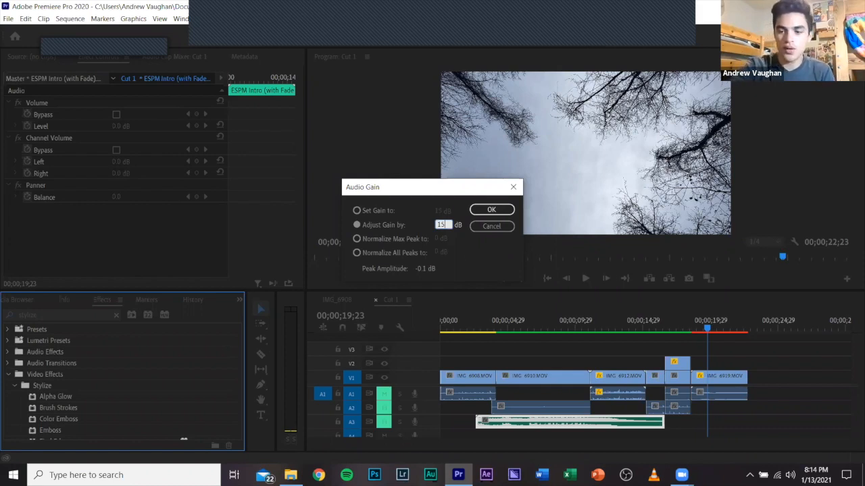
pyautogui.press('BackSpace')
pyautogui.press('BackSpace')
pyautogui.write('-15')
pyautogui.click(477, 212)
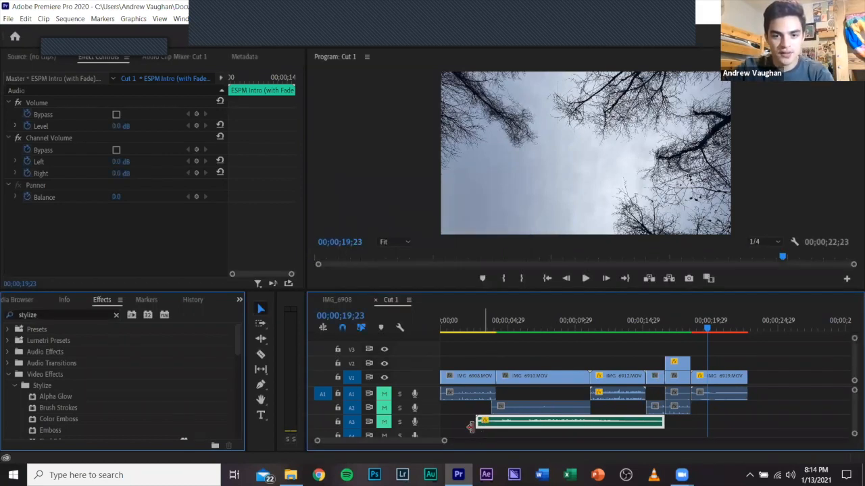
# Place the playhead at 00;00;03;06, enlarge the timeline area and expand track A3 to show the music waveform.
pyautogui.click(484, 322)
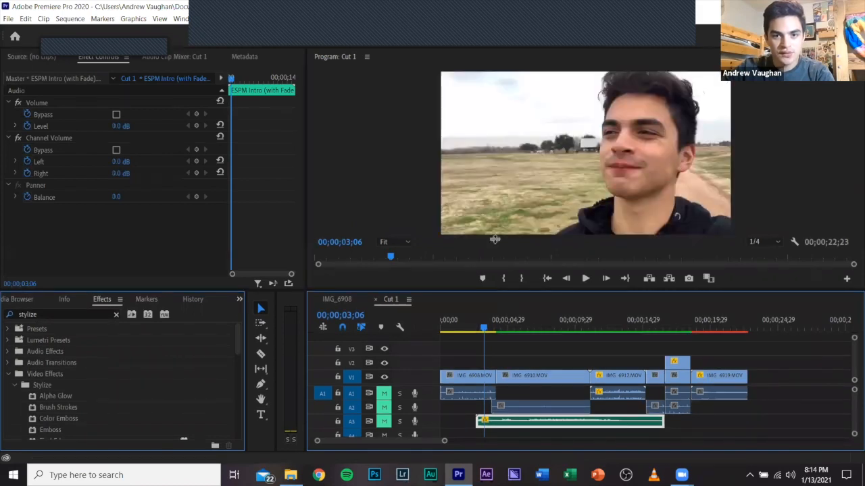
pyautogui.moveTo(494, 239); pyautogui.dragTo(495, 188)
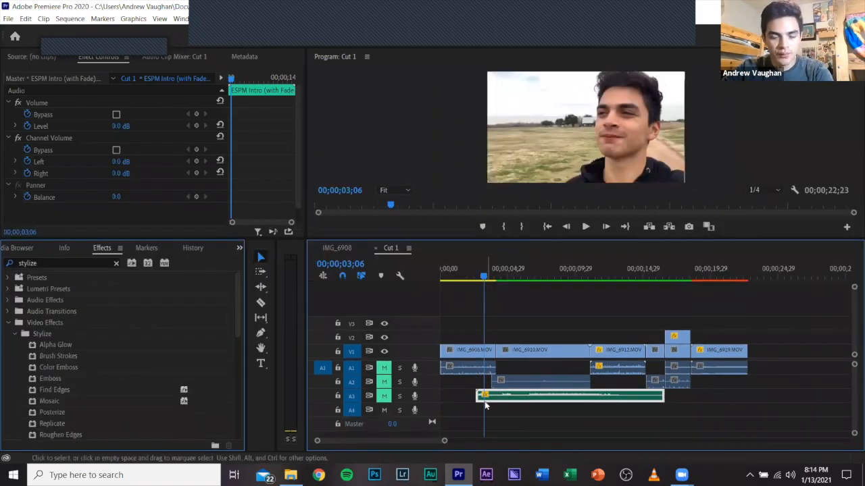
pyautogui.press('=')
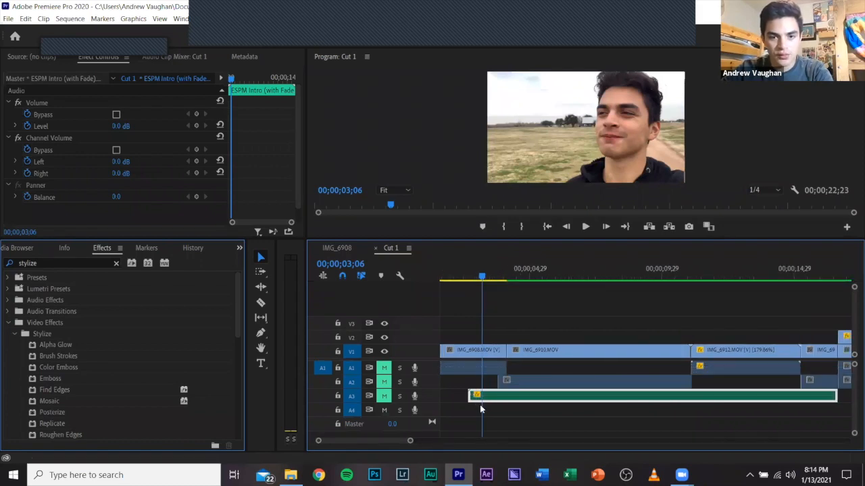
pyautogui.press('=')
pyautogui.press('=')
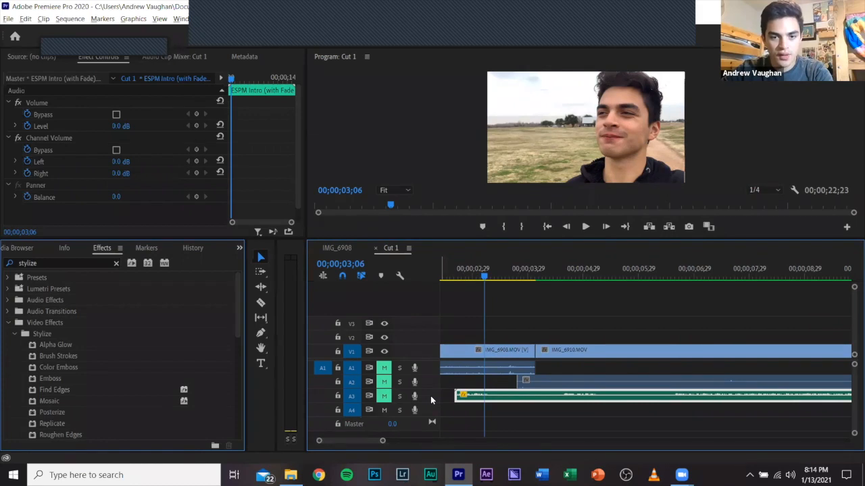
pyautogui.doubleClick(431, 396)
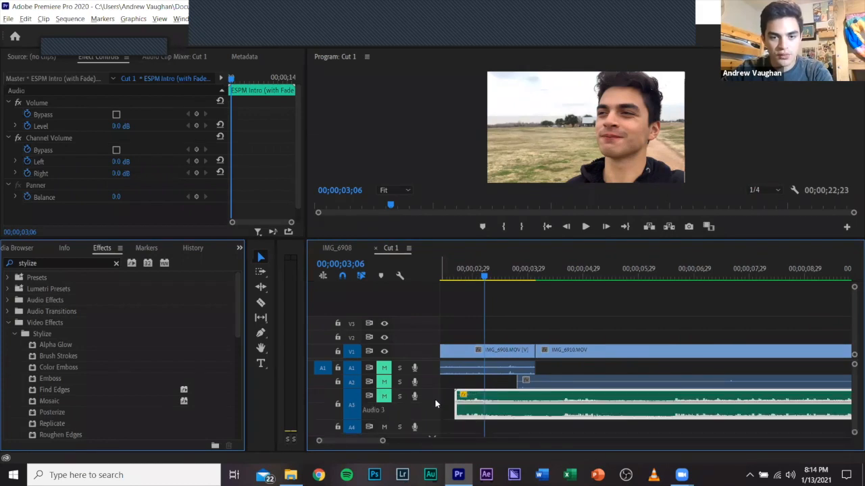
# Try lowering the volume level line of the music clip on A3, and undo the change.
pyautogui.click(525, 360)
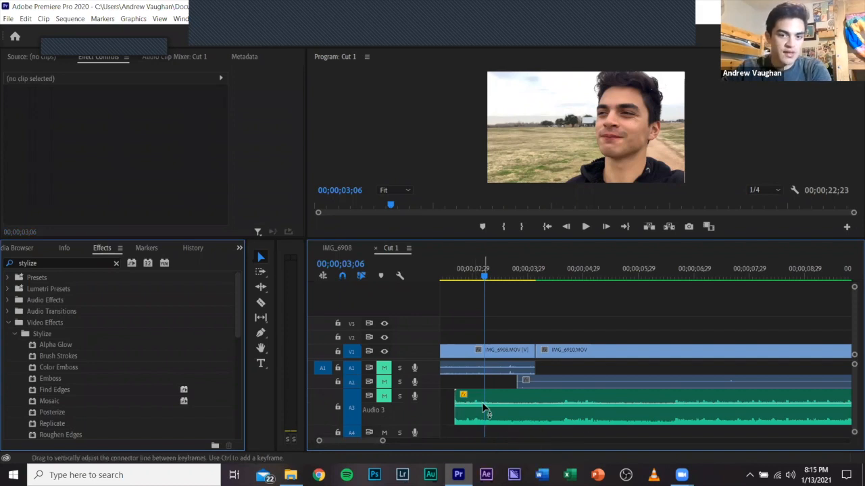
pyautogui.moveTo(483, 408)
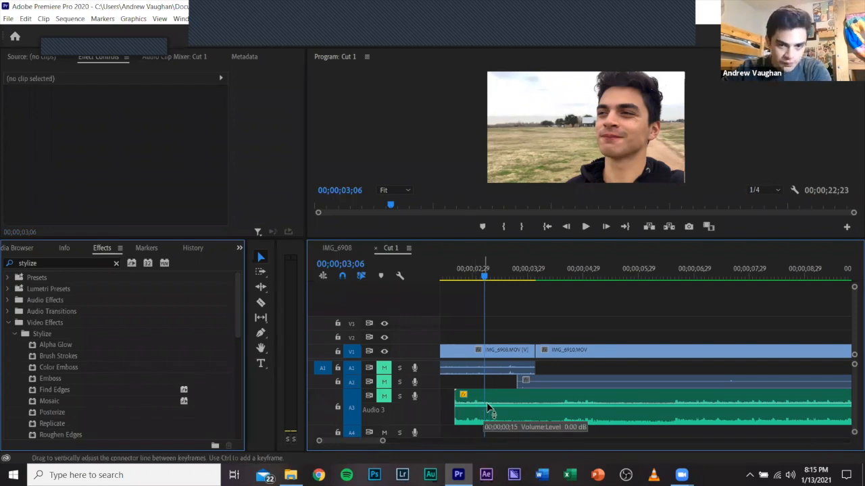
pyautogui.click(487, 409)
pyautogui.moveTo(486, 408)
pyautogui.mouseDown()
pyautogui.moveTo(487, 427)
pyautogui.moveTo(486, 394)
pyautogui.moveTo(486, 424)
pyautogui.mouseUp()
pyautogui.hotkey('ctrl', 'z')
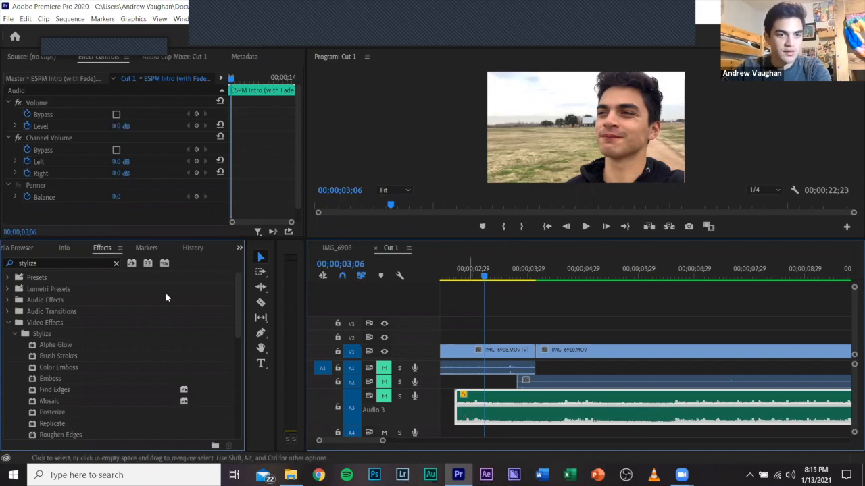
# Clear the effects search and apply the Exponential Fade audio transition to the start of the music clip on A3.
pyautogui.click(115, 263)
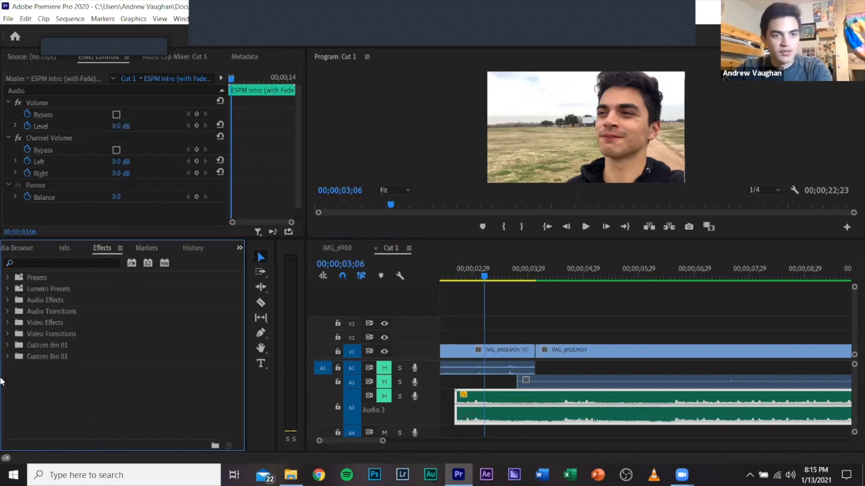
pyautogui.click(9, 311)
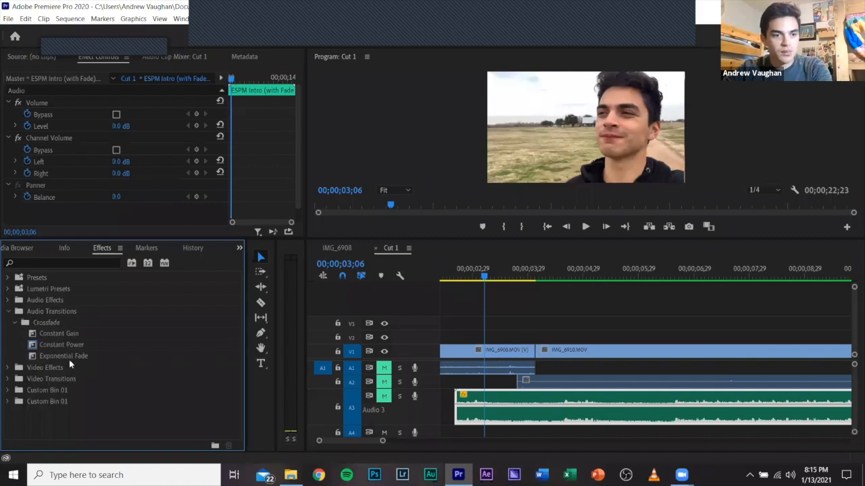
pyautogui.click(66, 357)
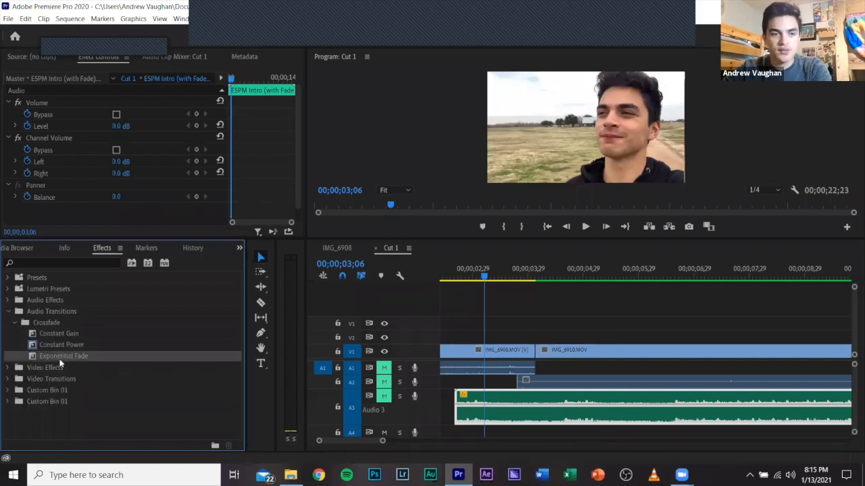
pyautogui.click(58, 344)
pyautogui.click(59, 358)
pyautogui.moveTo(59, 359); pyautogui.dragTo(475, 406)
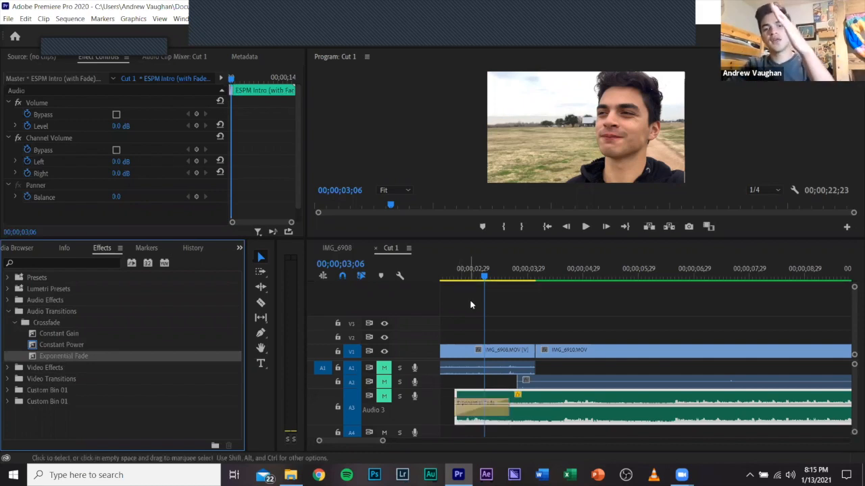
# Move the playhead to 00;00;03;16 and set the Exponential Fade's duration to 00;00;05;28.
pyautogui.moveTo(484, 277); pyautogui.dragTo(501, 282)
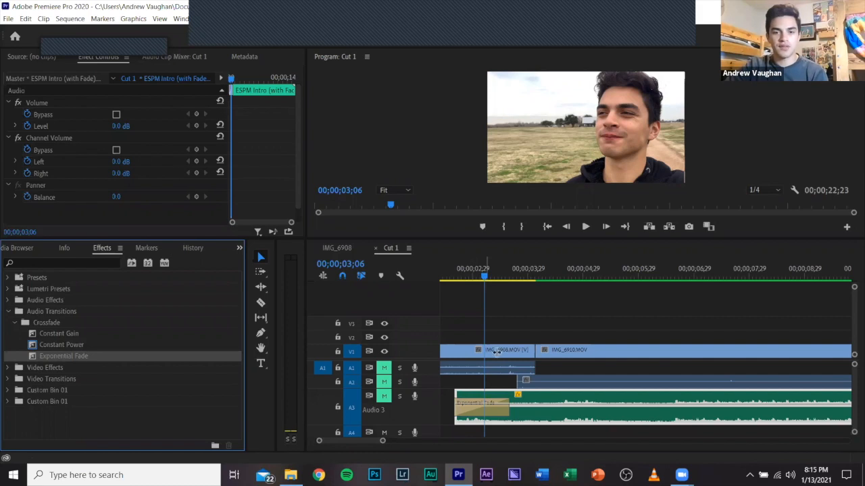
pyautogui.rightClick(485, 409)
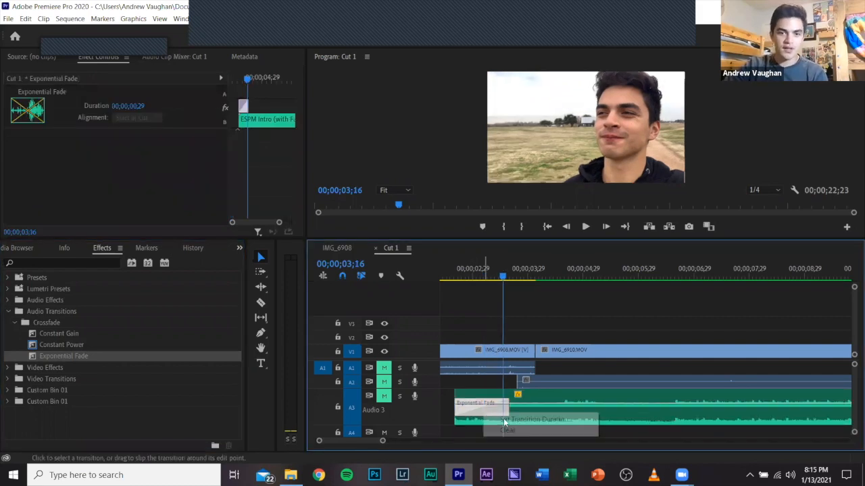
pyautogui.click(500, 420)
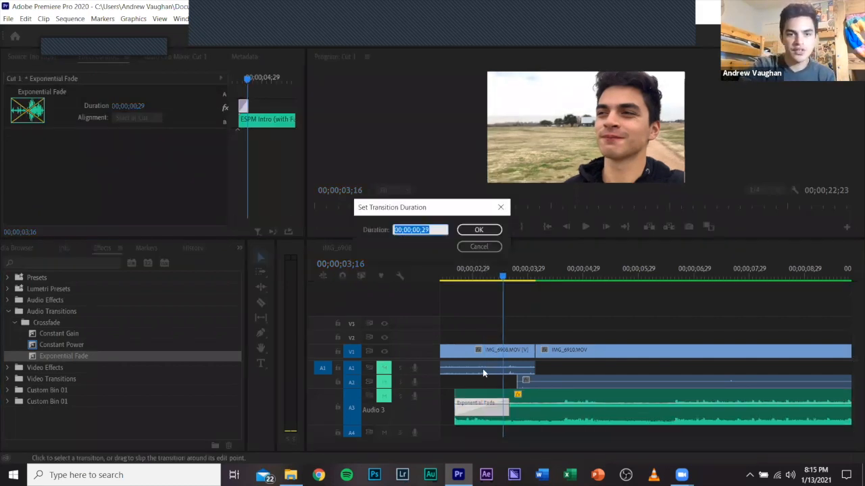
pyautogui.press('Right')
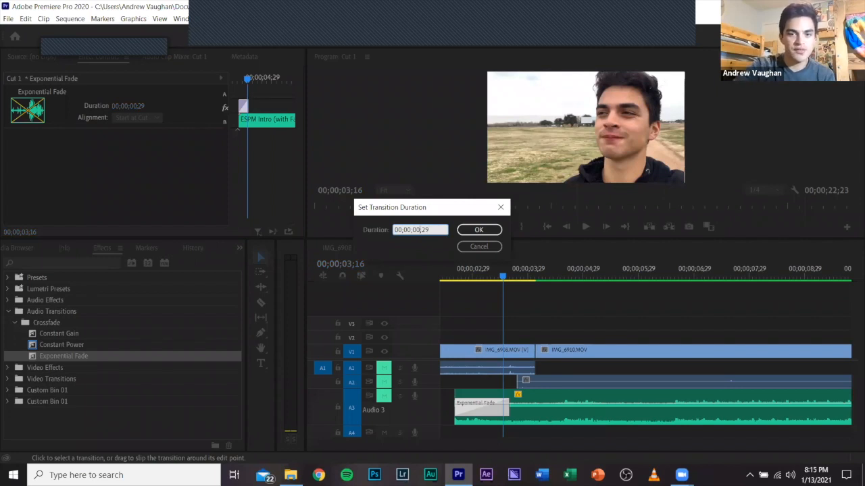
pyautogui.press('Return')
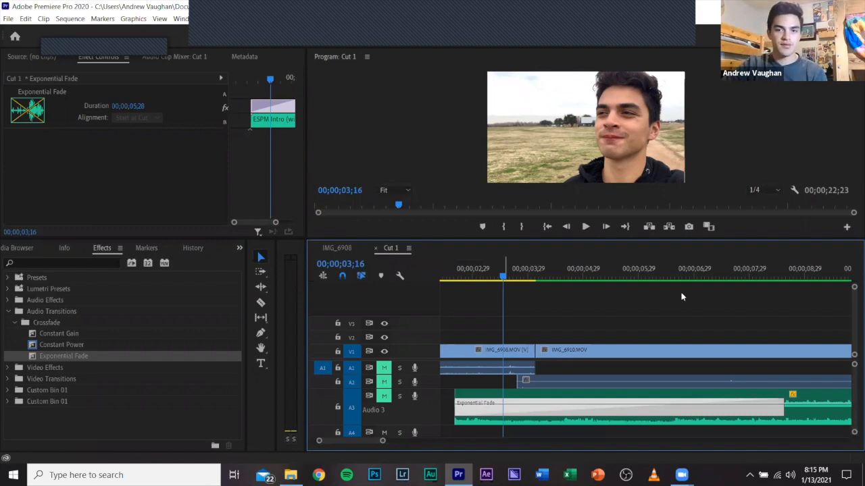
# Place the playhead at 00;00;06;14 and collapse track A3 to its minimum height.
pyautogui.moveTo(681, 293); pyautogui.dragTo(667, 307)
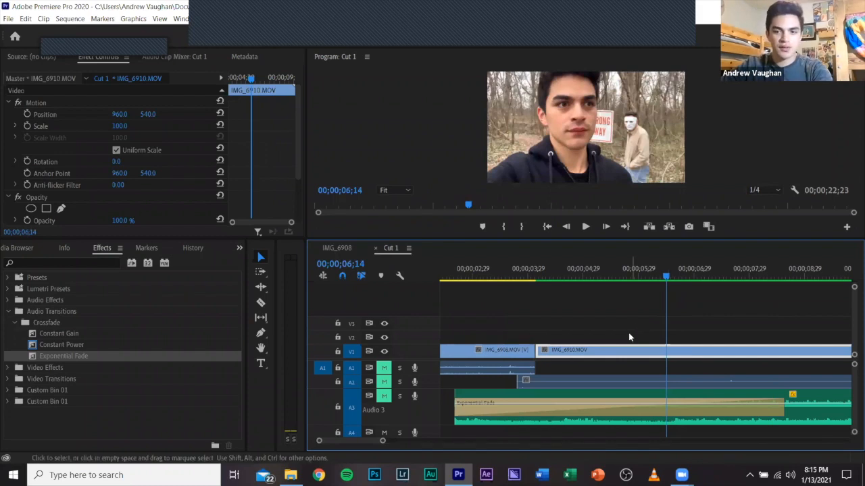
pyautogui.hscroll(3, 628, 337)
pyautogui.scroll(-3, 579, 397)
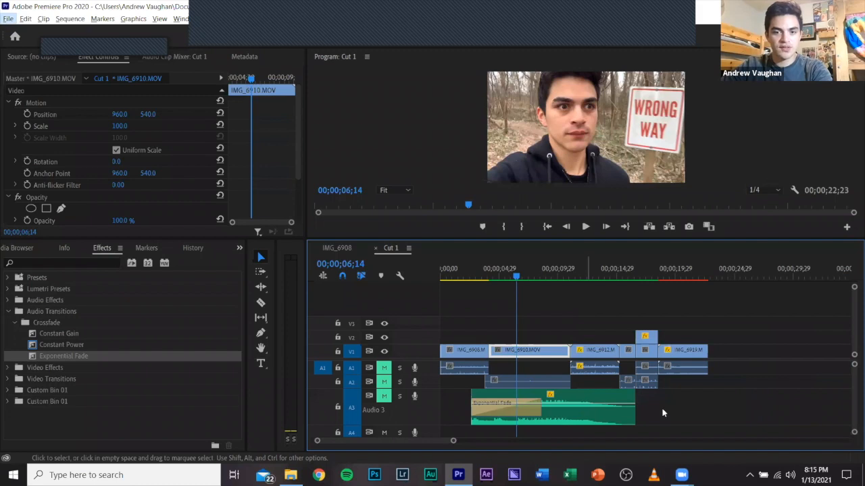
pyautogui.click(665, 411)
pyautogui.doubleClick(430, 402)
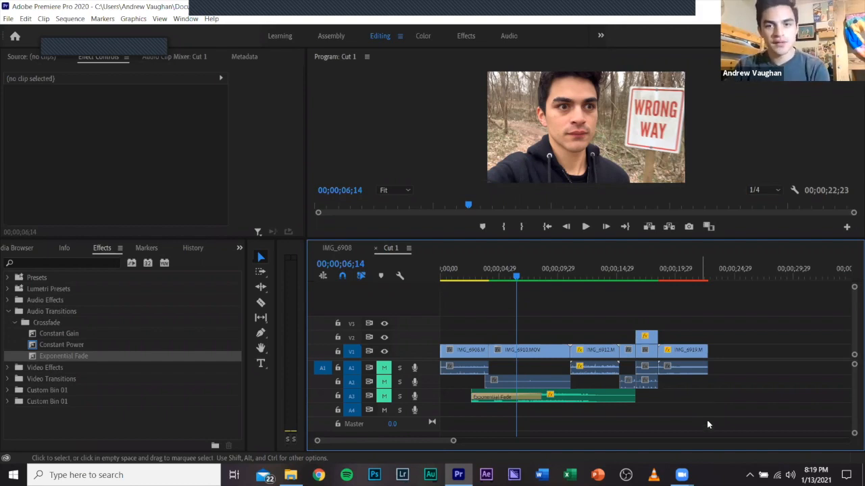
# Enlarge the program preview area and open the media export settings for the Cut 1 sequence.
pyautogui.moveTo(538, 239); pyautogui.dragTo(550, 278)
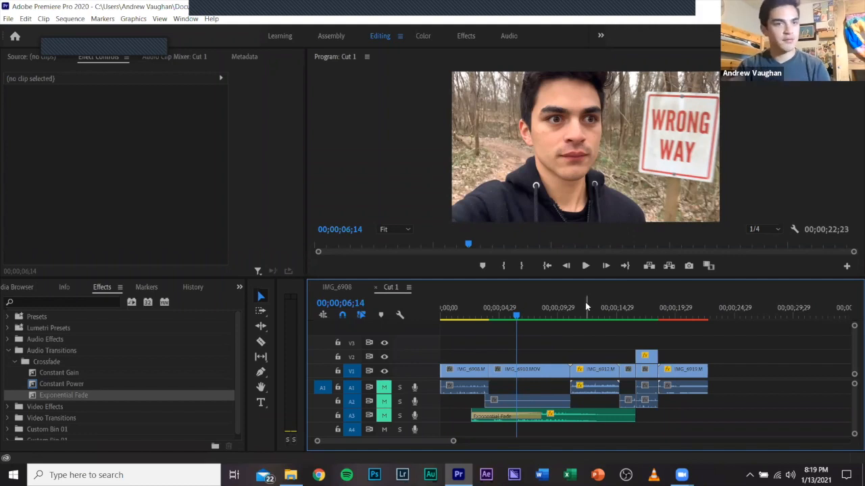
pyautogui.click(9, 19)
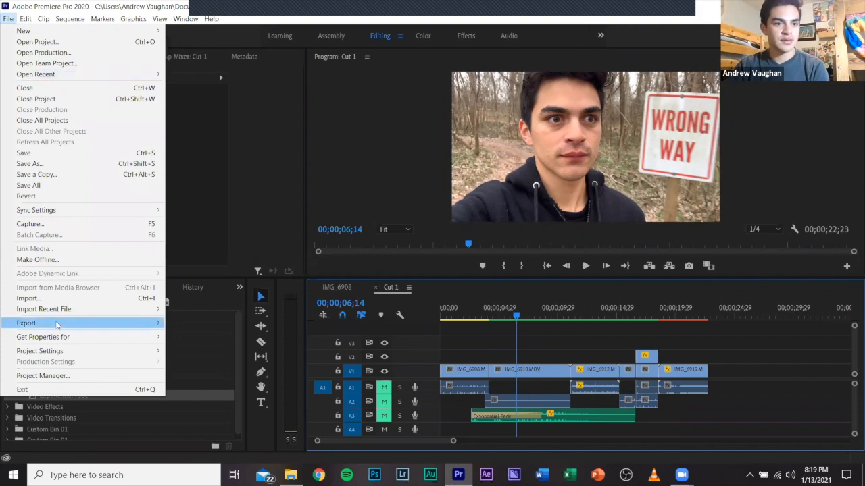
pyautogui.moveTo(99, 325)
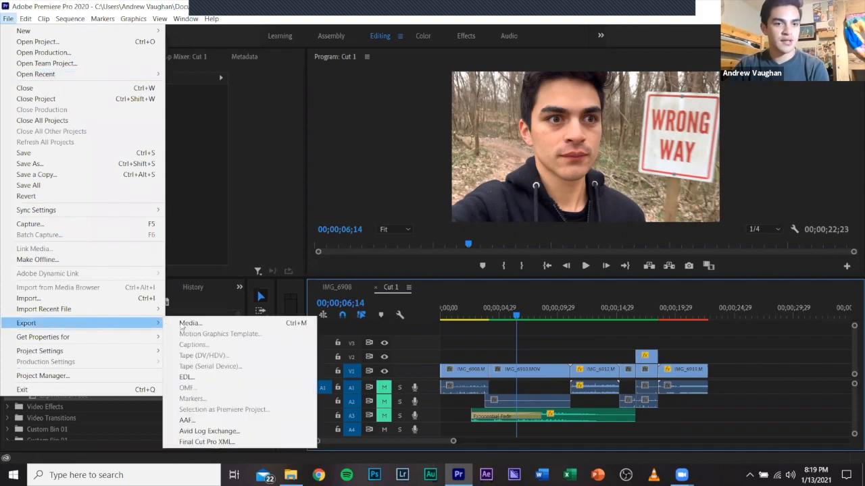
pyautogui.click(181, 325)
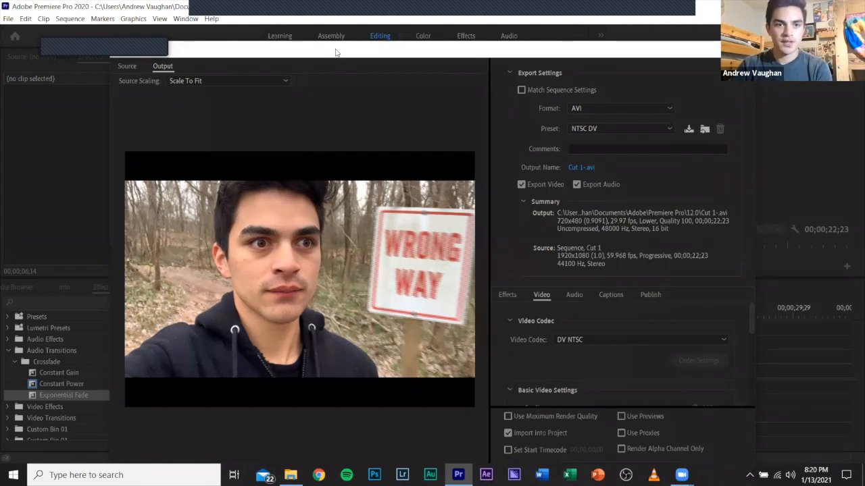
pyautogui.moveTo(336, 53); pyautogui.dragTo(325, 31)
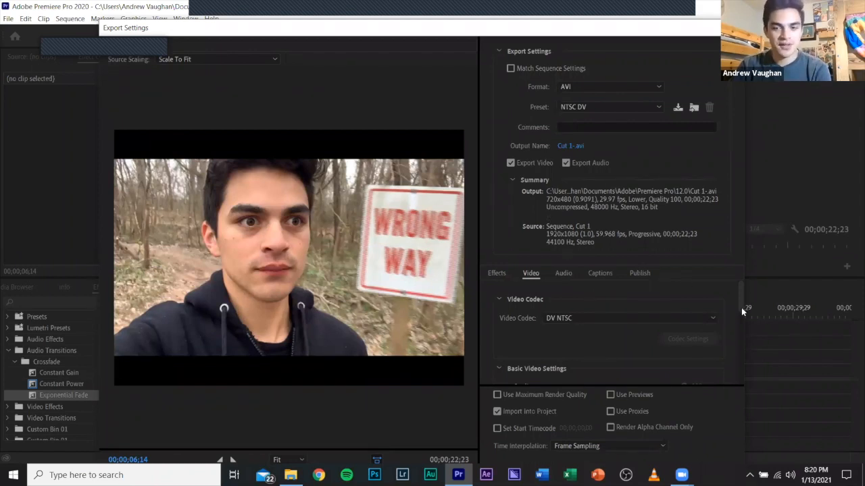
# Set the export format to H.264 and review the available presets, keeping Match Source - High bitrate.
pyautogui.click(589, 88)
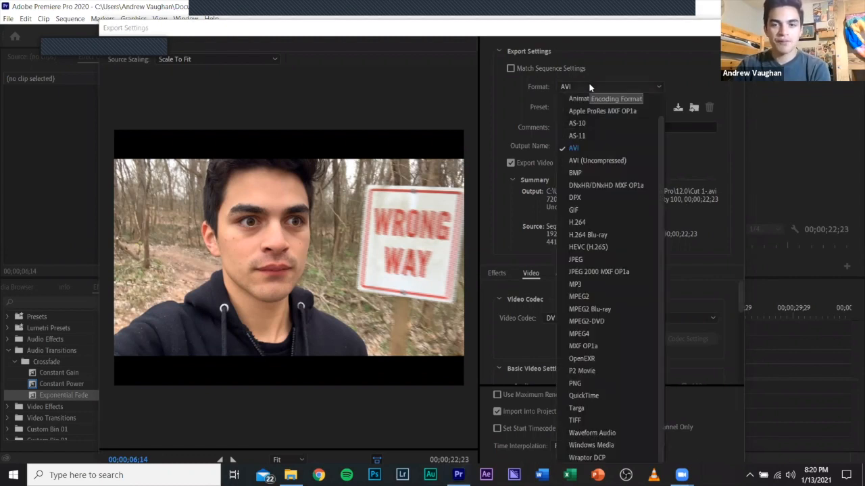
pyautogui.click(604, 221)
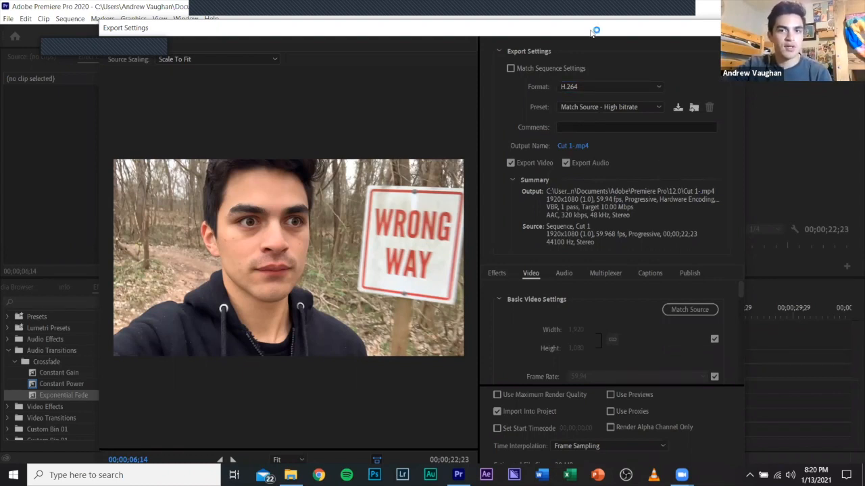
pyautogui.moveTo(587, 32); pyautogui.dragTo(589, 16)
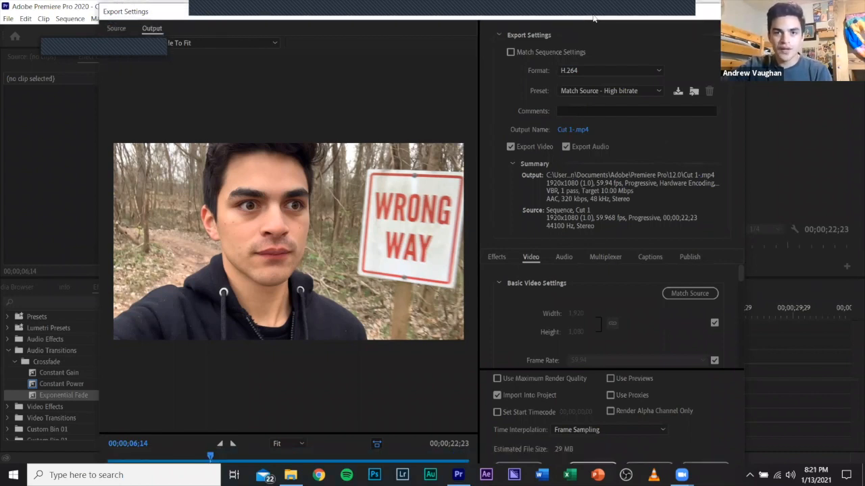
pyautogui.click(637, 94)
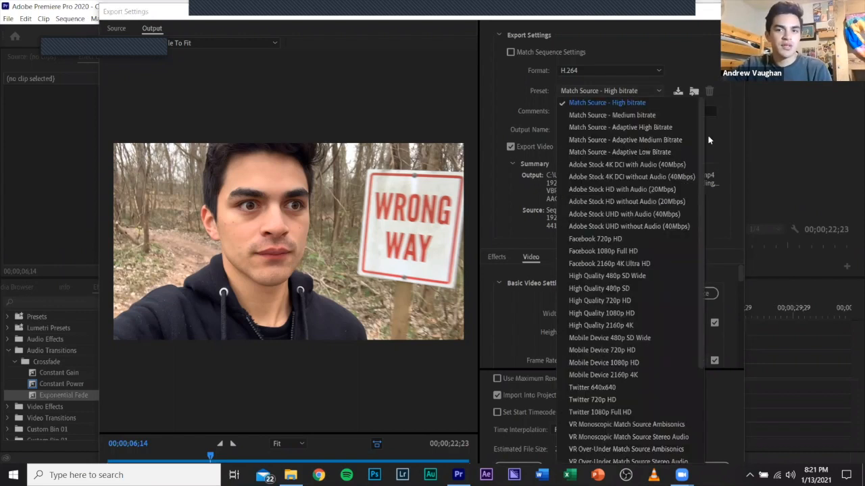
pyautogui.scroll(-1, 700, 148)
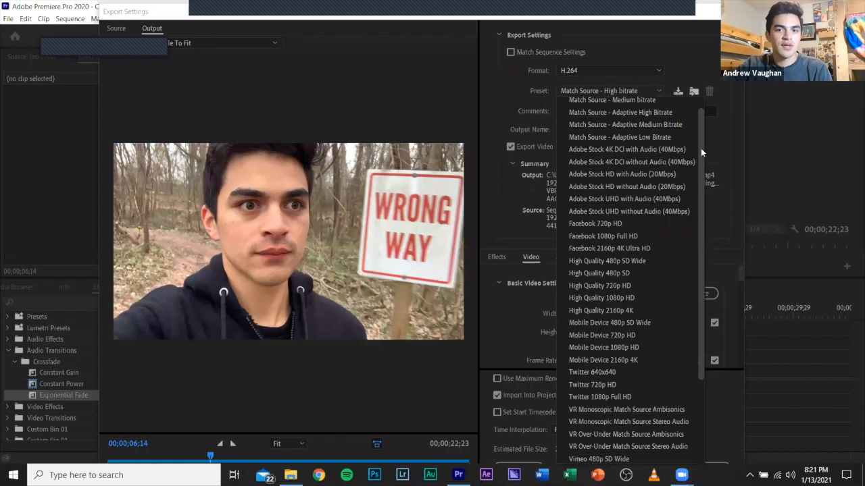
pyautogui.scroll(1, 701, 135)
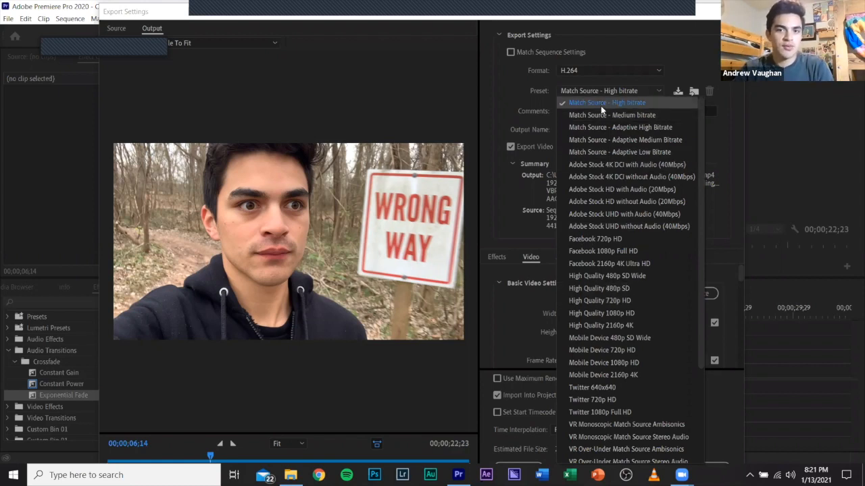
pyautogui.click(698, 76)
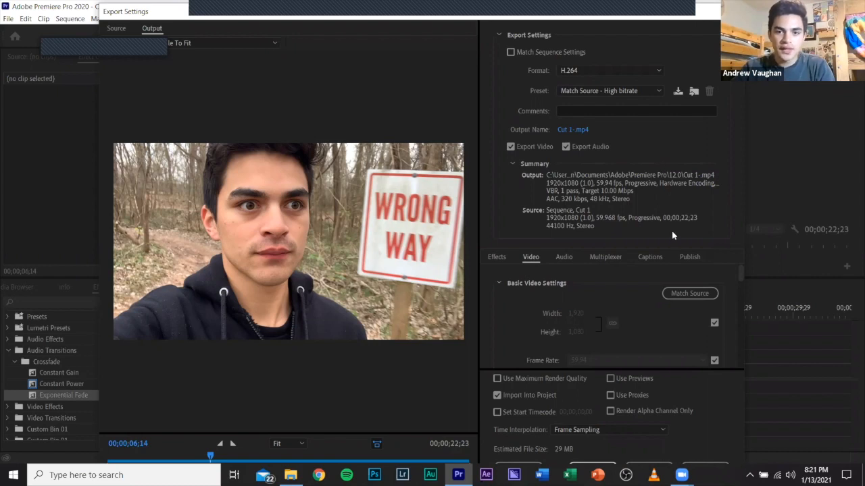
# Turn off source matching for the export frame rate and review the frame rate options, keeping 59.94.
pyautogui.scroll(-2, 739, 274)
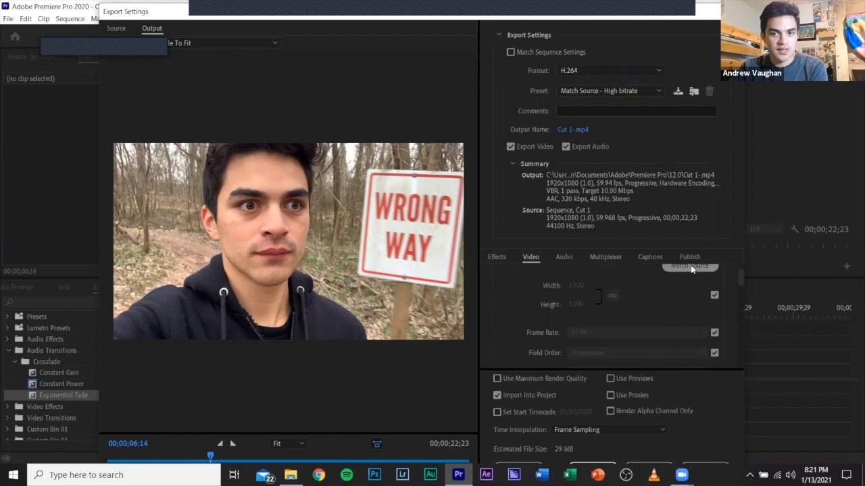
pyautogui.moveTo(742, 278); pyautogui.dragTo(740, 284)
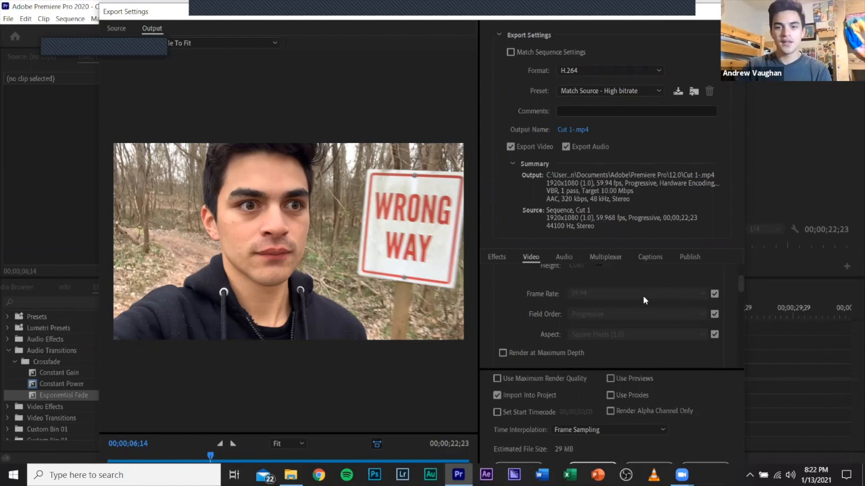
pyautogui.click(714, 294)
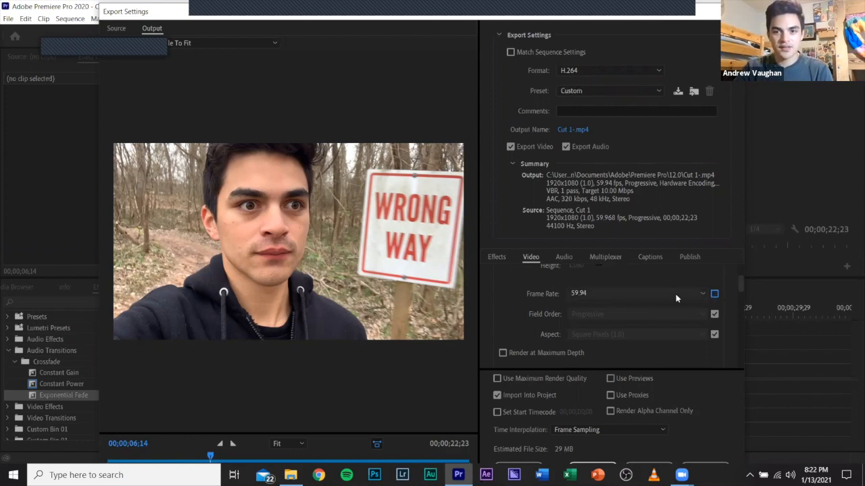
pyautogui.click(676, 295)
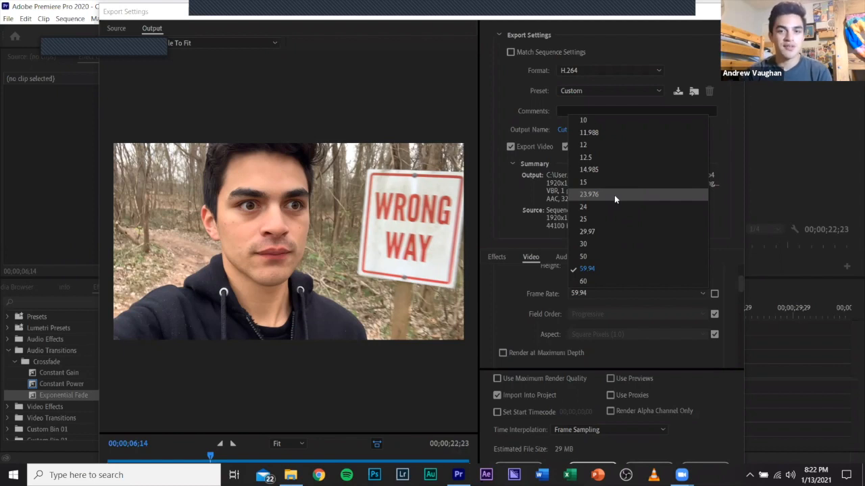
pyautogui.click(514, 235)
pyautogui.moveTo(741, 289); pyautogui.dragTo(737, 321)
pyautogui.scroll(-2, 733, 330)
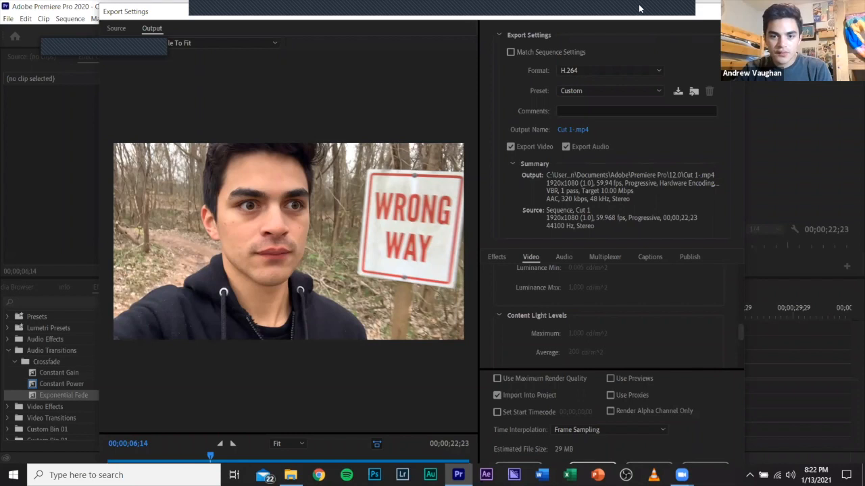
pyautogui.moveTo(639, 8); pyautogui.dragTo(612, 6)
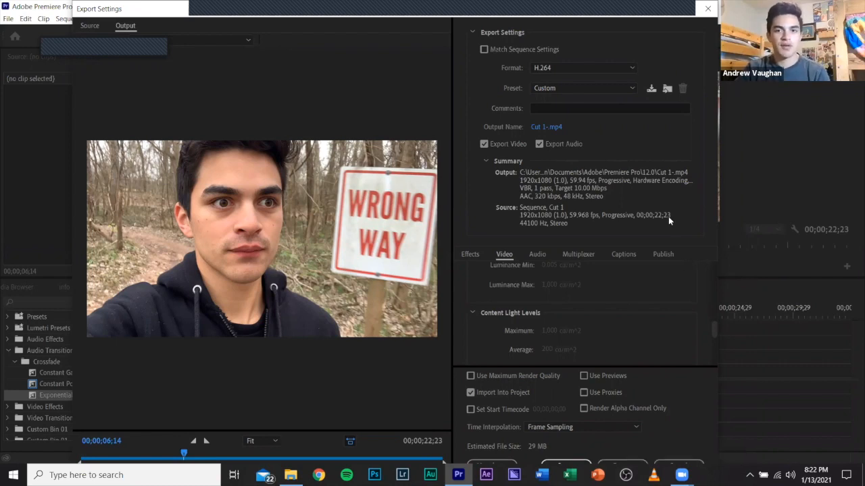
# Open the output file's save location and choose the Walk in the Park folder on the Desktop.
pyautogui.click(560, 128)
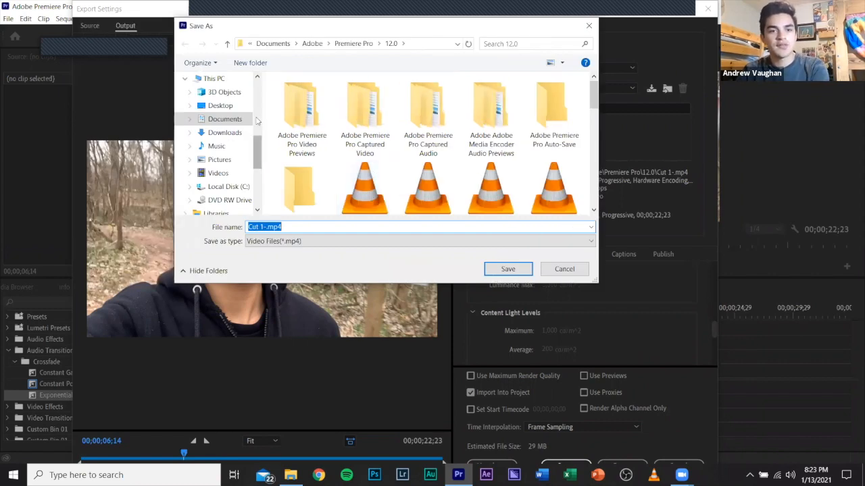
pyautogui.scroll(2, 256, 120)
pyautogui.scroll(4, 255, 98)
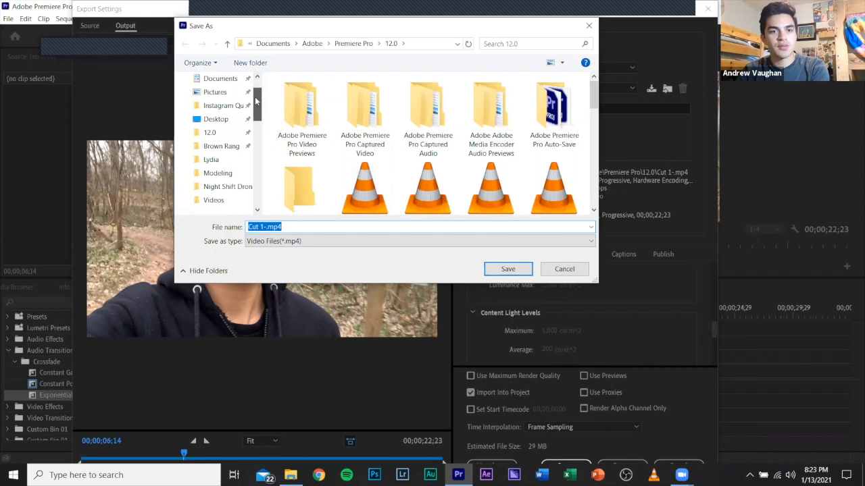
pyautogui.scroll(2, 223, 148)
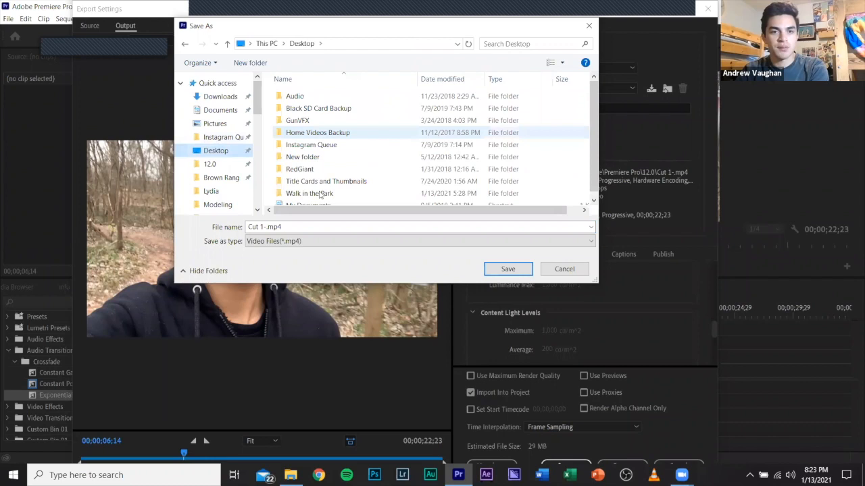
pyautogui.doubleClick(318, 194)
# Name the export file First cut.mp4 in the Walk in the Park folder.
pyautogui.click(267, 233)
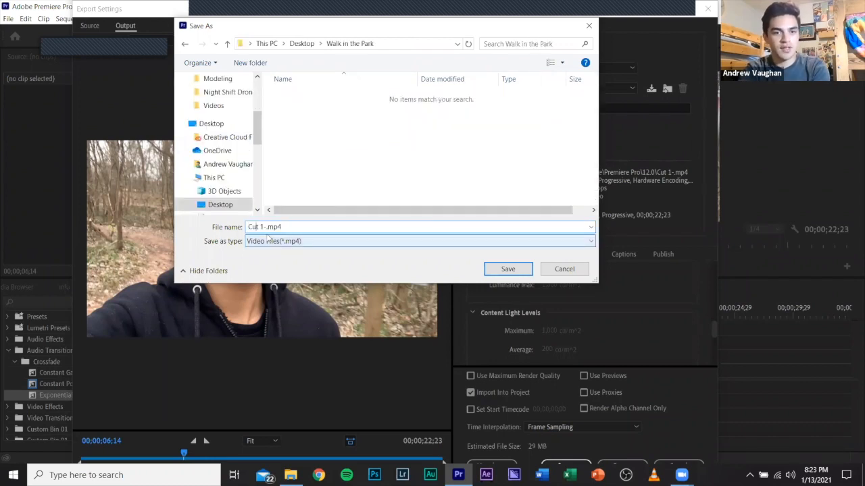
pyautogui.press('BackSpace')
pyautogui.press('BackSpace')
pyautogui.press('BackSpace')
pyautogui.press('BackSpace')
pyautogui.press('BackSpace')
pyautogui.press('BackSpace')
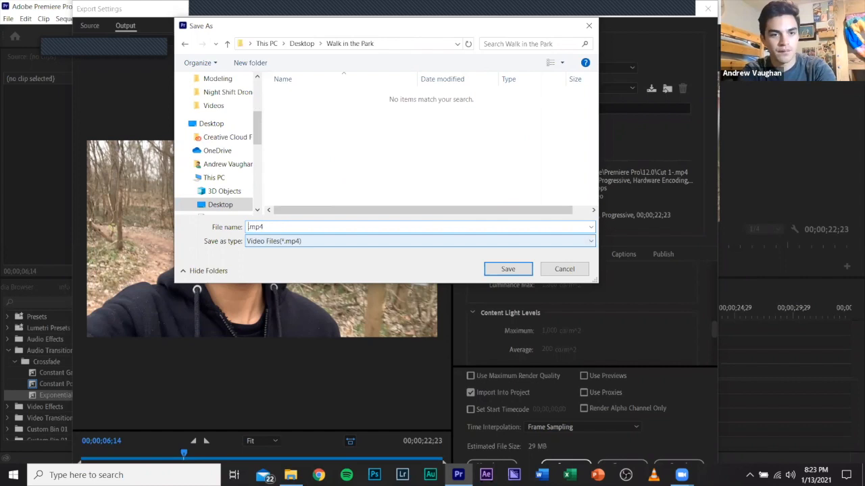
pyautogui.write('Firs tcut')
pyautogui.press('BackSpace')
pyautogui.press('BackSpace')
pyautogui.press('BackSpace')
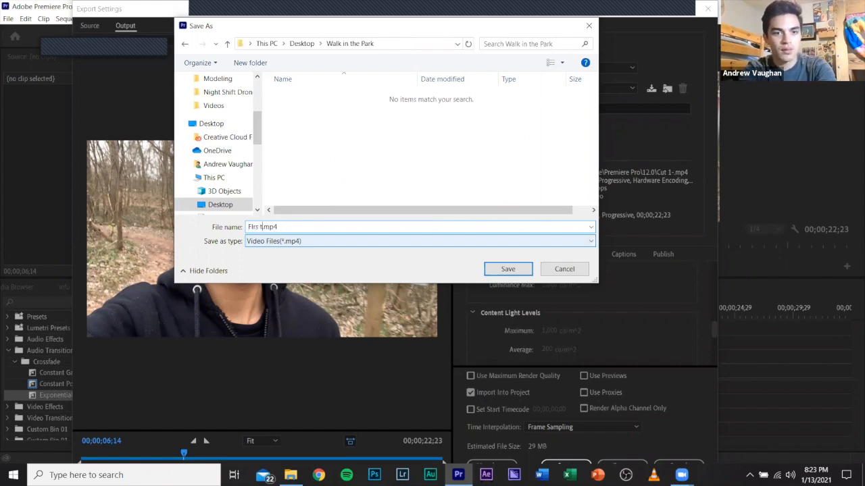
pyautogui.press('BackSpace')
pyautogui.press('BackSpace')
pyautogui.press('BackSpace')
pyautogui.write('st')
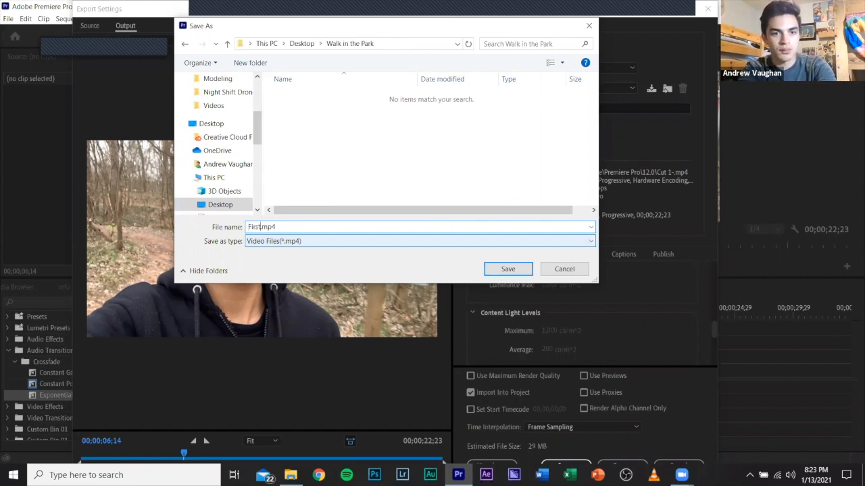
pyautogui.write(' cut')
# Check the available file types for the save, and leave the export settings without exporting.
pyautogui.click(504, 241)
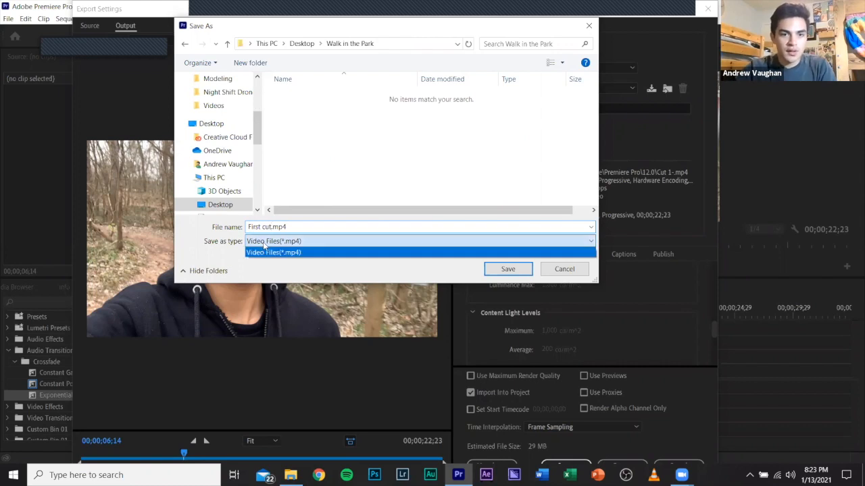
pyautogui.click(553, 267)
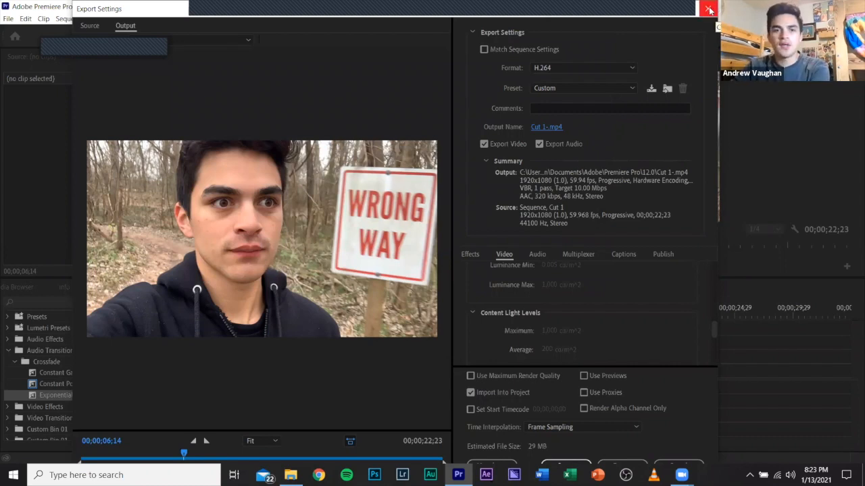
pyautogui.click(709, 9)
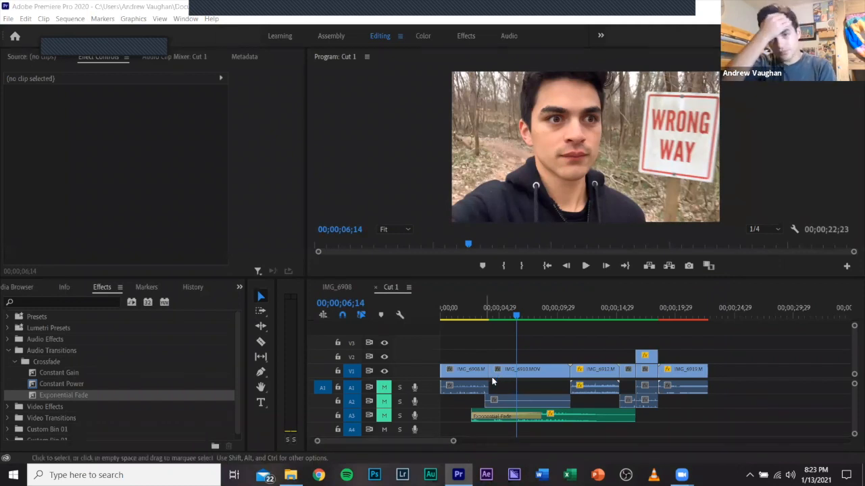
pyautogui.click(531, 354)
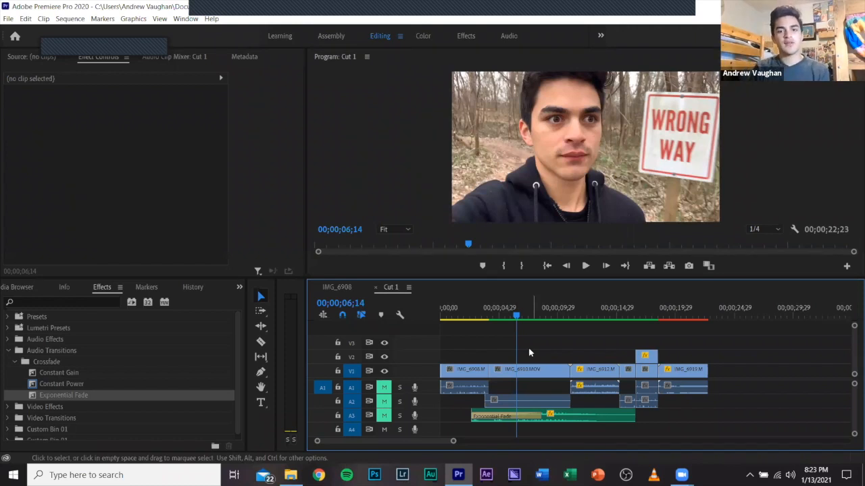
pyautogui.click(529, 352)
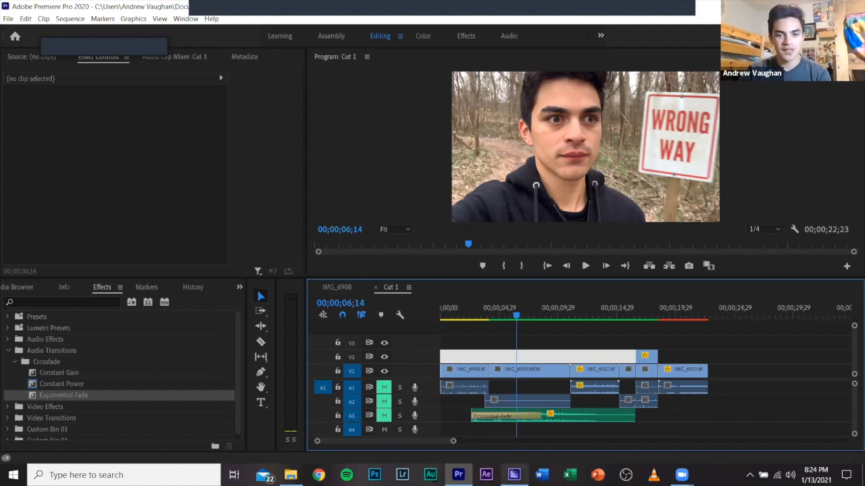
pyautogui.moveTo(514, 475)
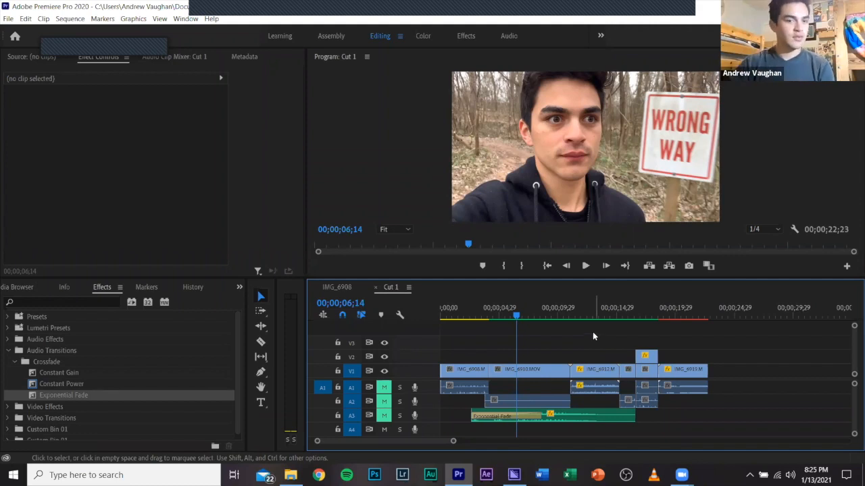
# Show the Walk in the Park project contents and duplicate the Cut 1 sequence.
pyautogui.click(239, 288)
pyautogui.click(245, 301)
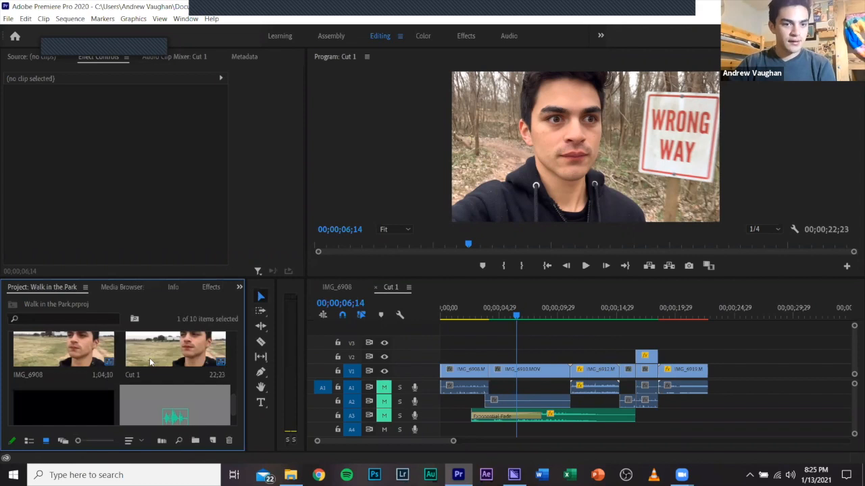
pyautogui.click(151, 347)
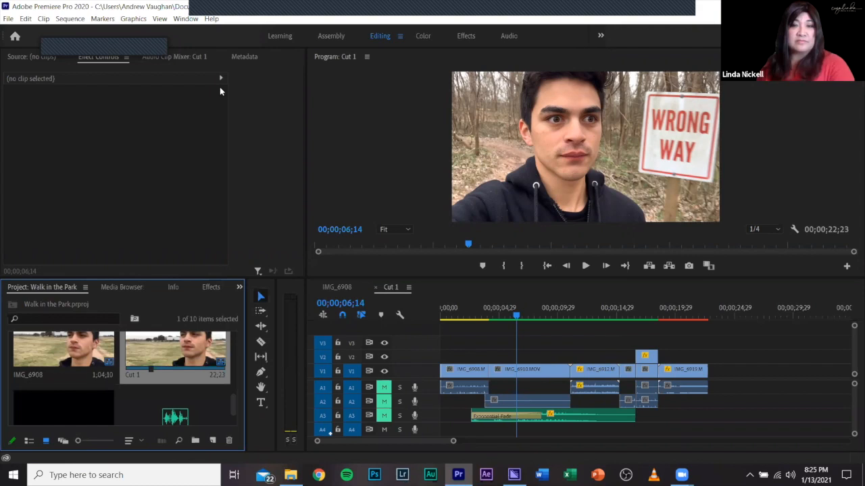
pyautogui.rightClick(43, 389)
pyautogui.click(193, 64)
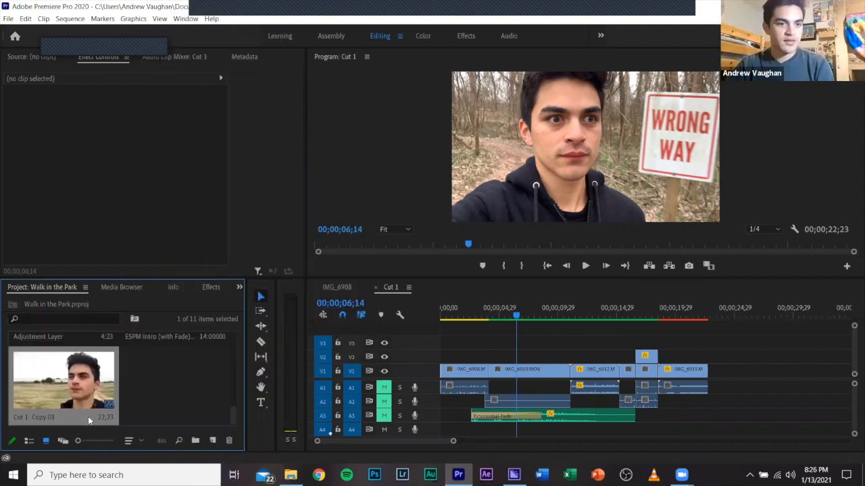
# Rename the duplicated Cut 1 sequence as Phone Cut 1.
pyautogui.rightClick(40, 382)
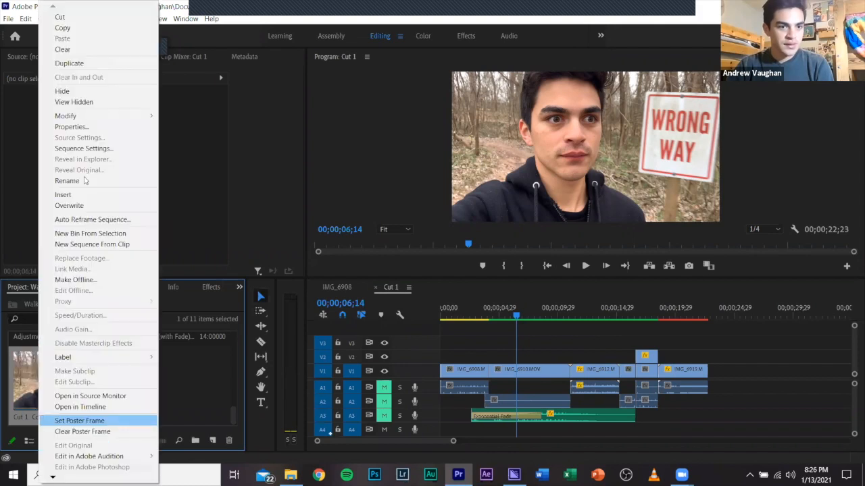
pyautogui.click(67, 180)
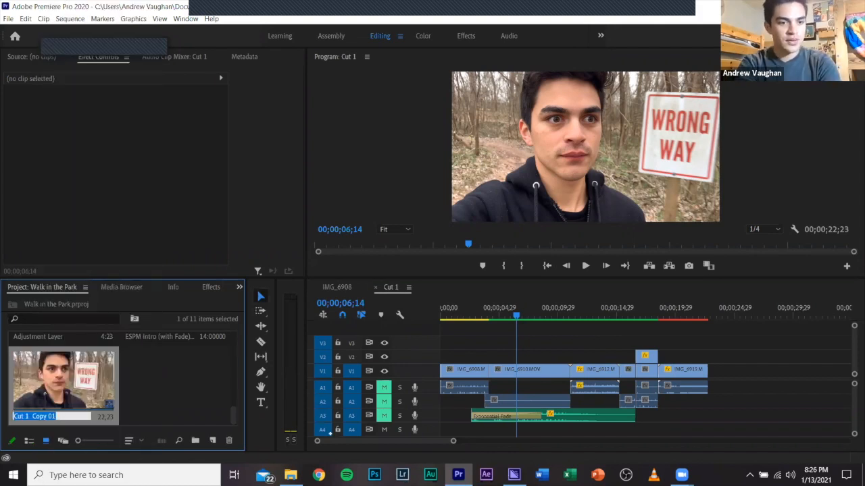
pyautogui.write('Phone Cut')
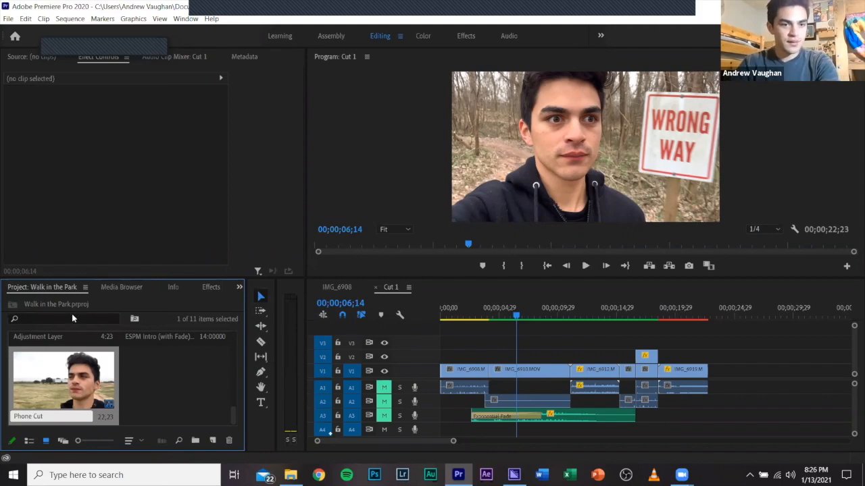
pyautogui.press('Tab')
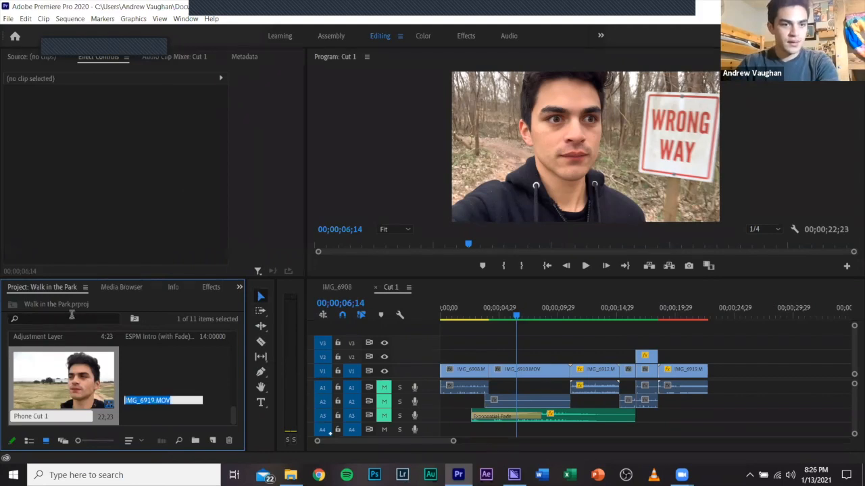
# Search the project for phone cut and open the Phone Cut 1 sequence in the timeline.
pyautogui.click(72, 318)
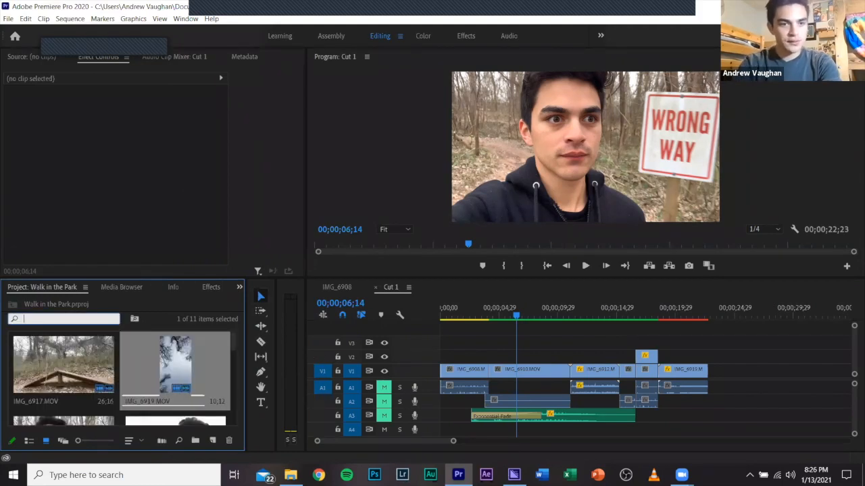
pyautogui.write('phone cut')
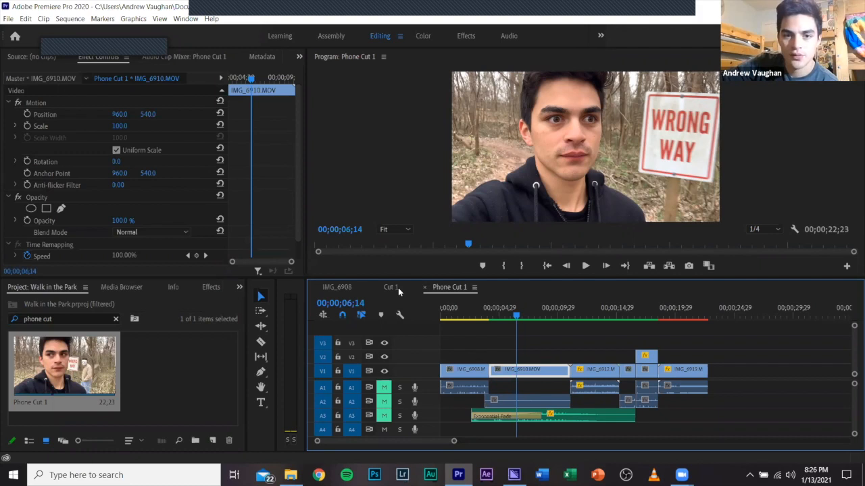
pyautogui.click(457, 290)
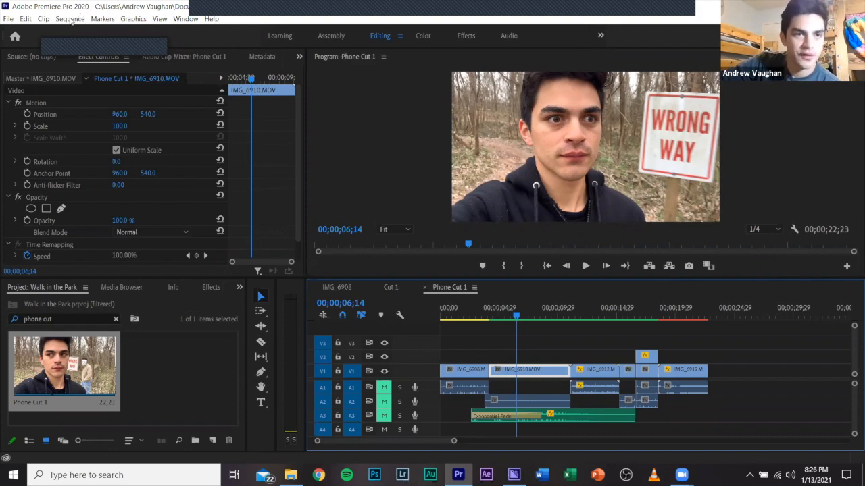
# Set the Phone Cut 1 sequence's frame size to 1080 horizontal by 1920 vertical and apply the settings.
pyautogui.click(71, 19)
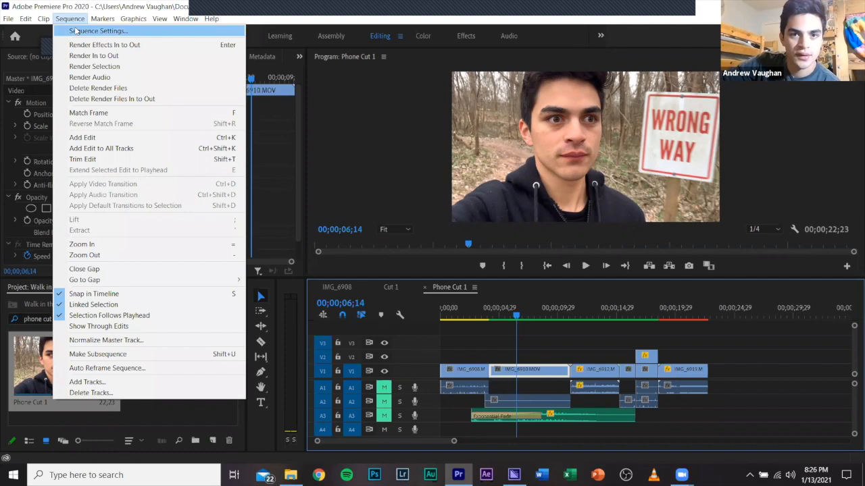
pyautogui.click(82, 31)
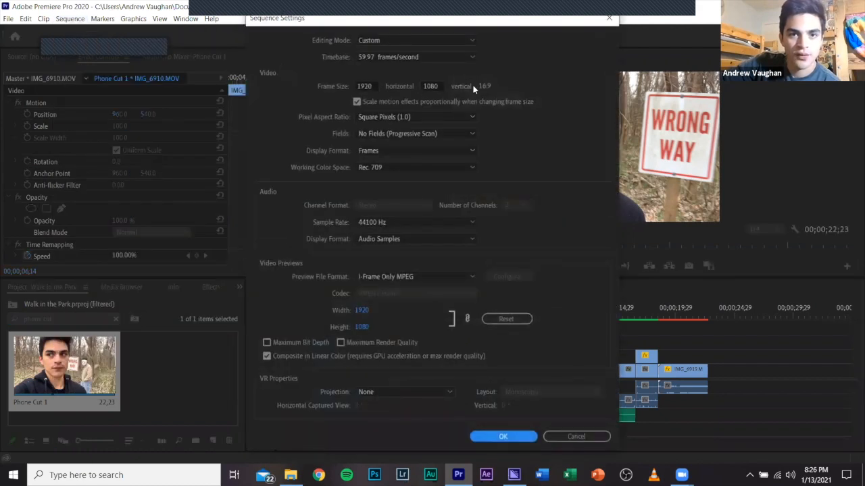
pyautogui.click(369, 85)
pyautogui.write('1080')
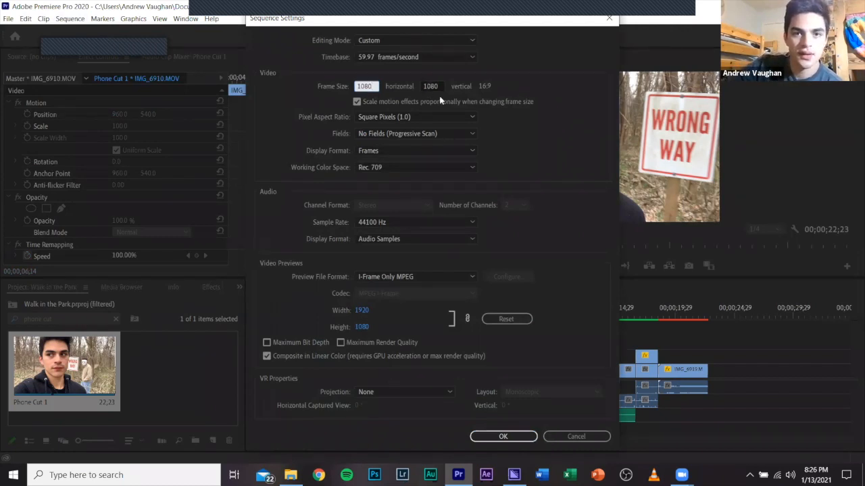
pyautogui.press('Tab')
pyautogui.write('1920')
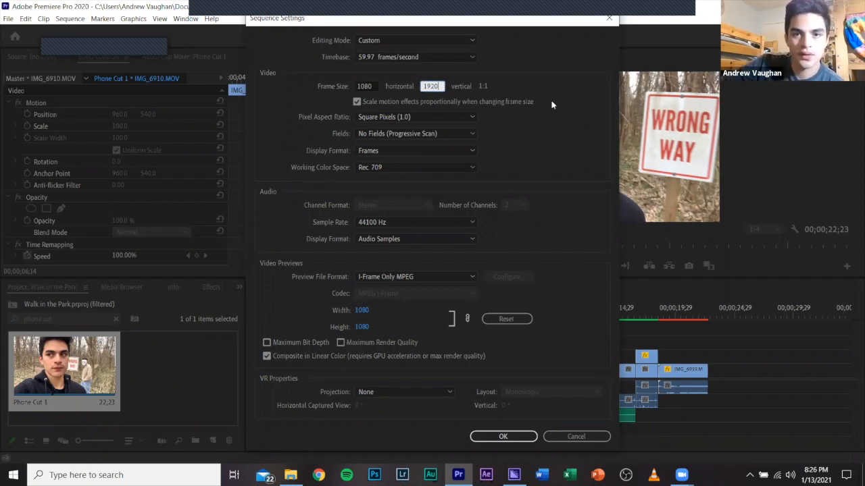
pyautogui.press('Tab')
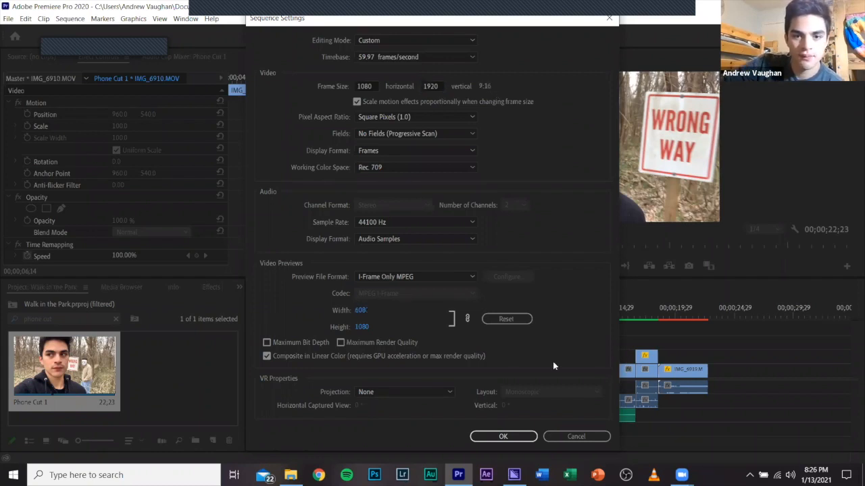
pyautogui.click(506, 437)
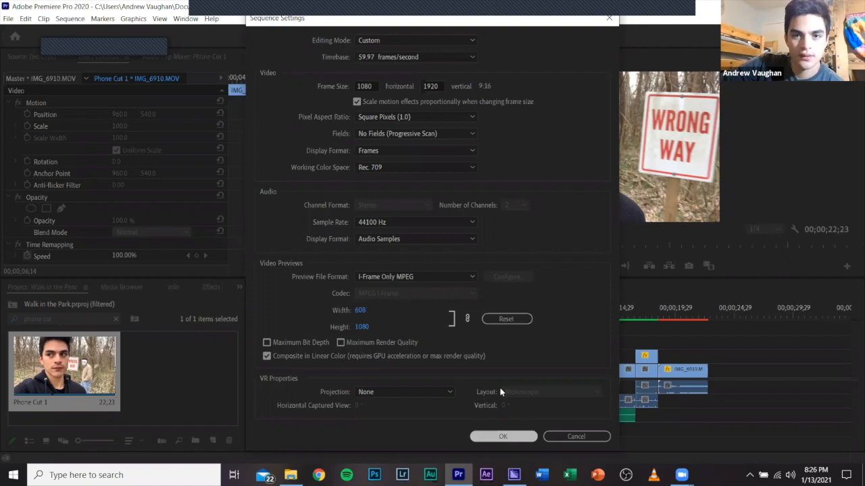
pyautogui.click(485, 254)
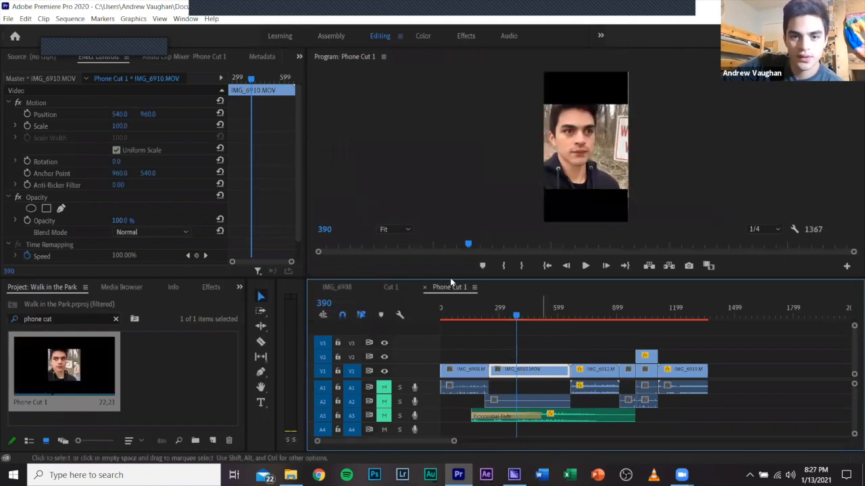
# Try Set to Frame Size on the IMG_6910.MOV clip in Phone Cut 1 and undo it.
pyautogui.moveTo(116, 127); pyautogui.dragTo(117, 128)
pyautogui.click(117, 127)
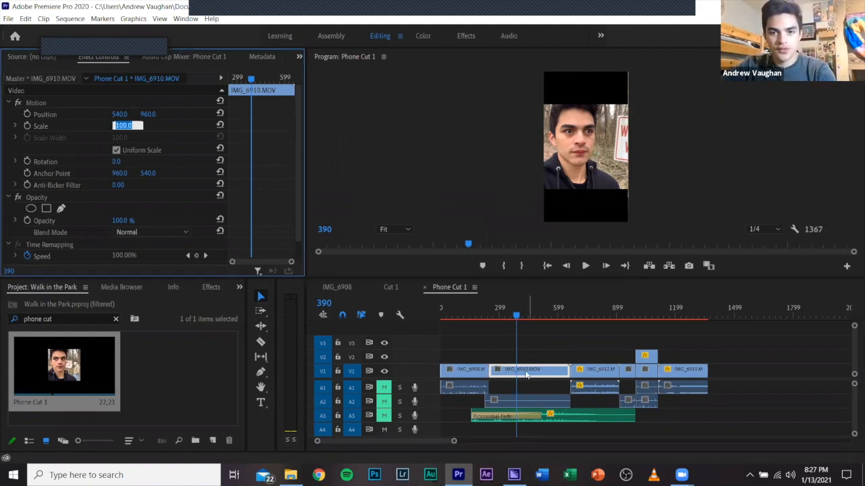
pyautogui.click(527, 375)
pyautogui.click(526, 375)
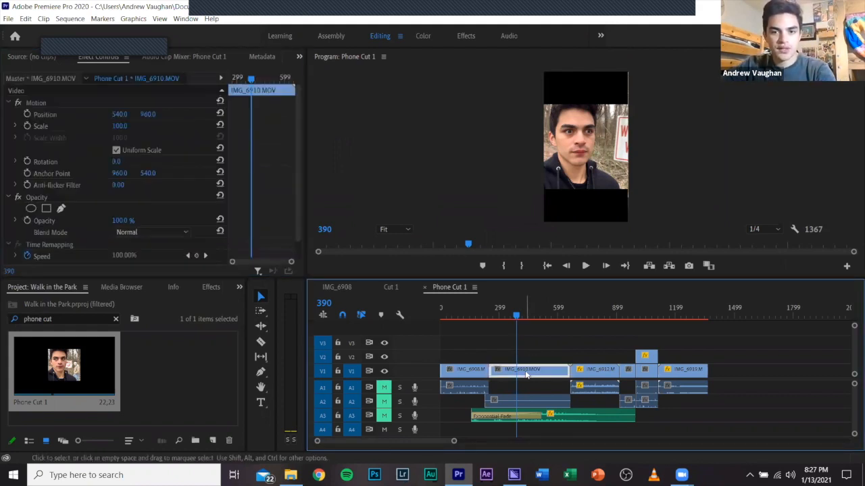
pyautogui.rightClick(527, 375)
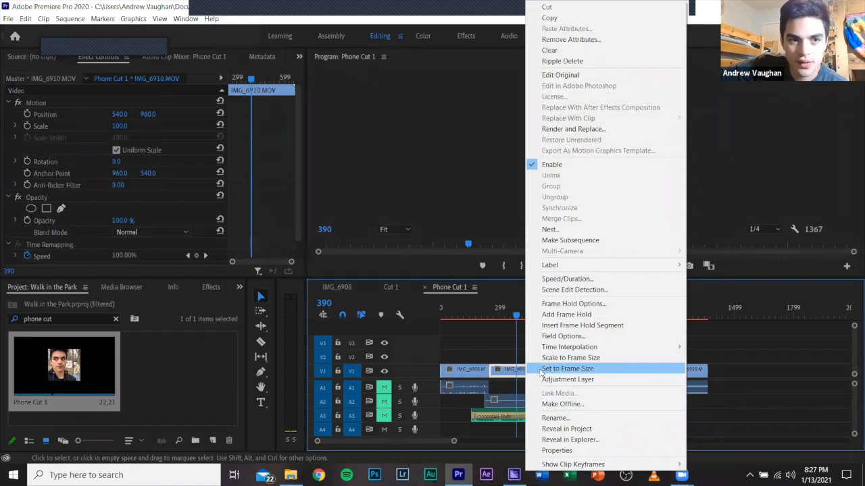
pyautogui.click(543, 370)
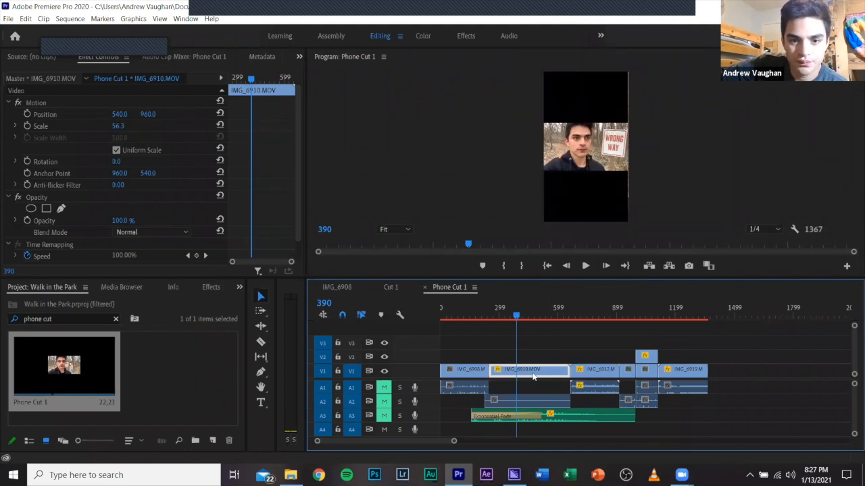
pyautogui.hotkey('ctrl', 'z')
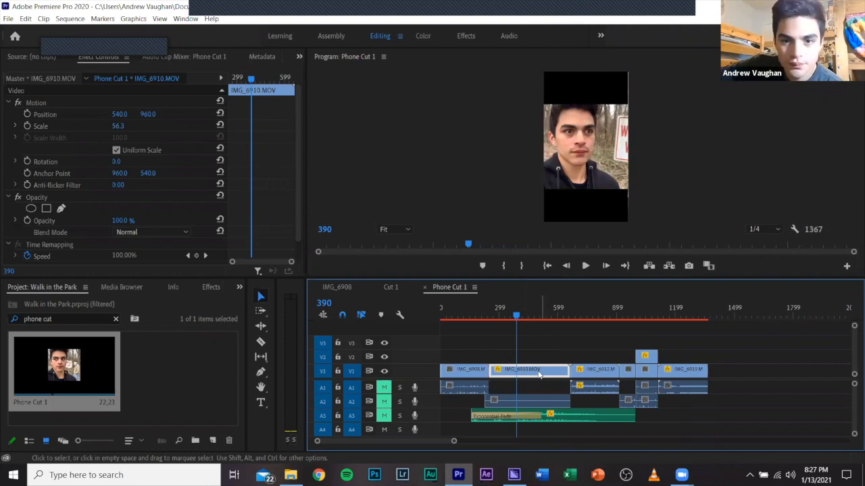
# Apply Scale to Frame Size to the IMG_6910.MOV clip and increase its Scale to 209.
pyautogui.rightClick(539, 376)
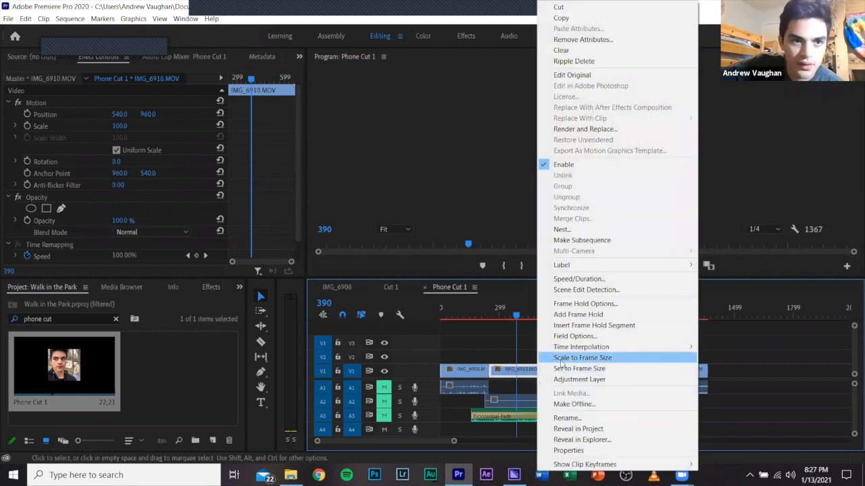
pyautogui.click(560, 363)
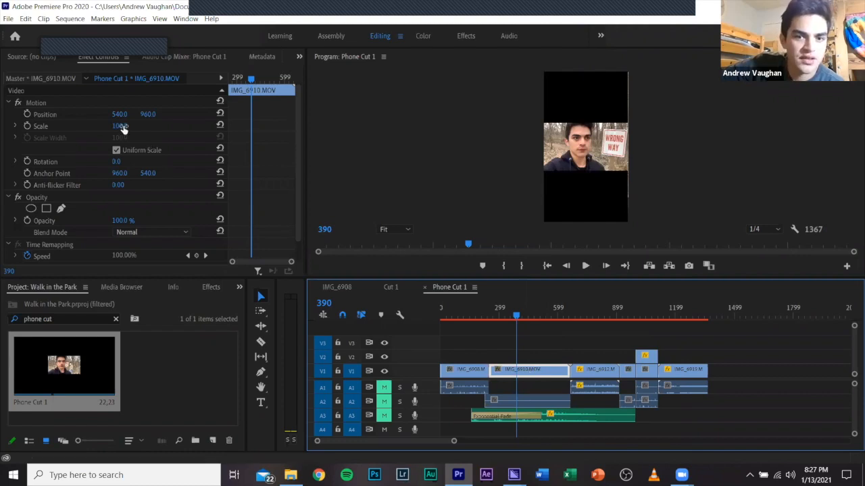
pyautogui.moveTo(120, 126); pyautogui.dragTo(192, 126)
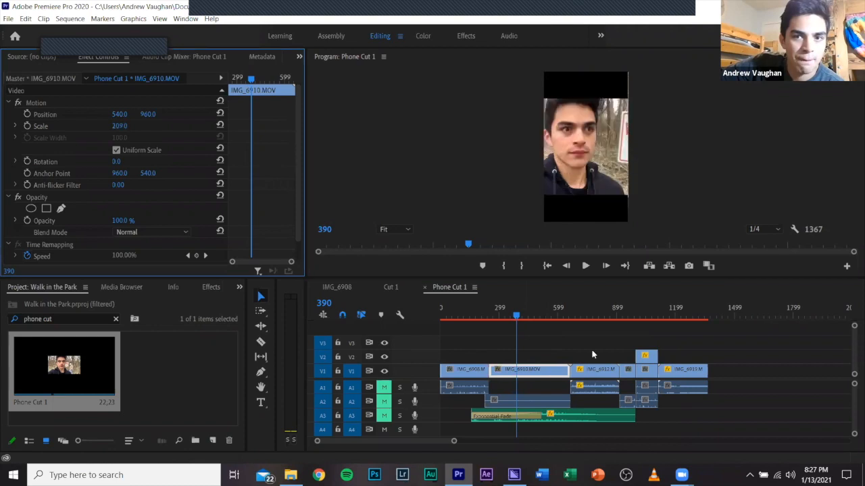
# Undo the last Scale increase on the IMG_6910.MOV clip and turn off Scale to Frame Size for it.
pyautogui.hotkey('ctrl', 'z')
pyautogui.rightClick(552, 376)
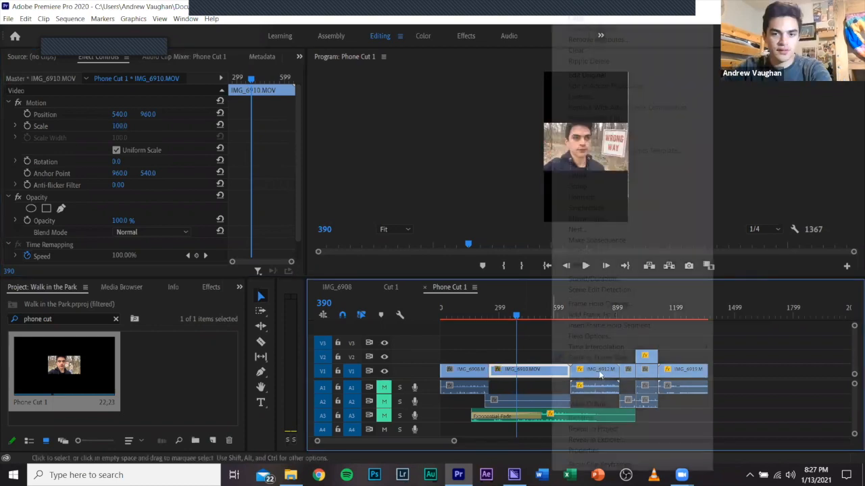
pyautogui.click(572, 359)
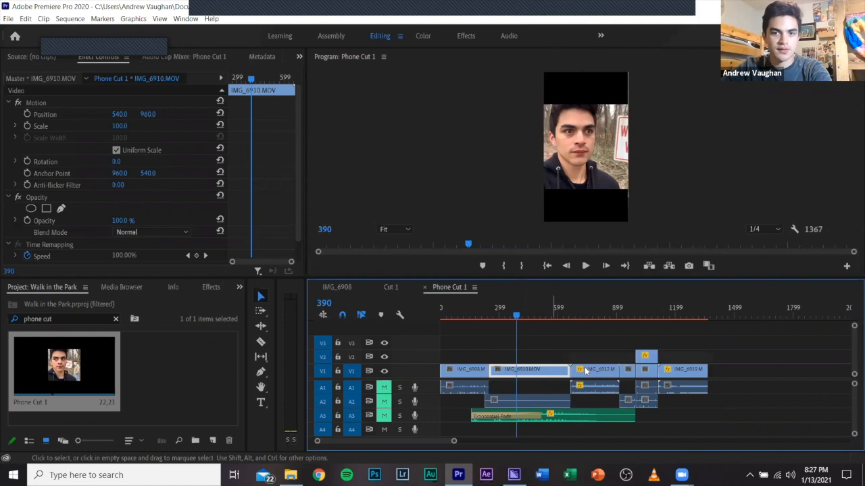
pyautogui.rightClick(558, 371)
pyautogui.click(595, 365)
# Set the IMG_6910.MOV clip's Scale to 180 and increase its horizontal Position to centre the face in the vertical frame.
pyautogui.moveTo(117, 127)
pyautogui.mouseDown()
pyautogui.moveTo(138, 127)
pyautogui.moveTo(126, 126)
pyautogui.mouseUp()
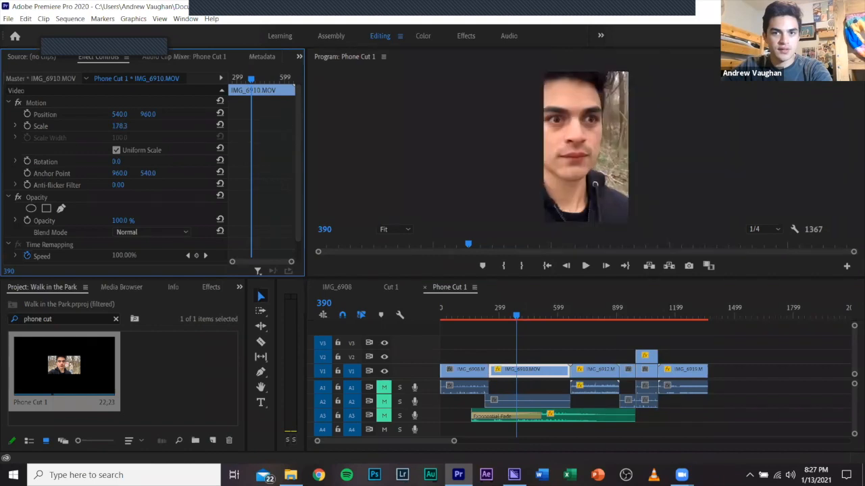
pyautogui.click(126, 126)
pyautogui.write('180')
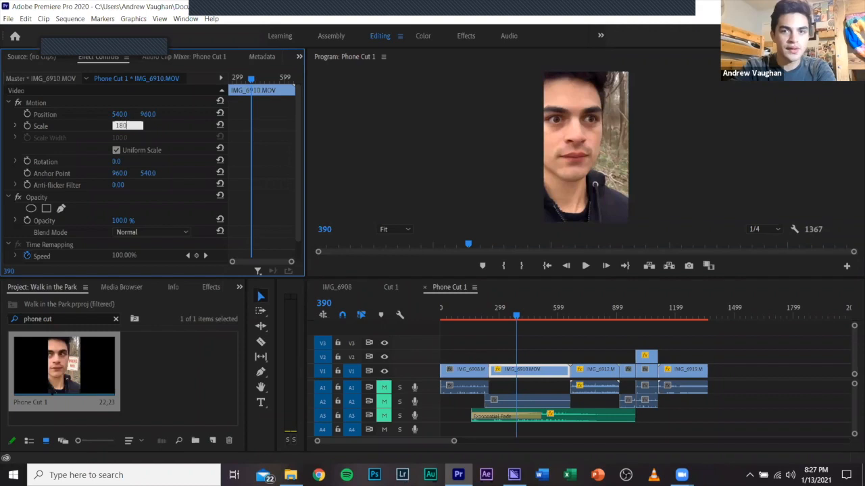
pyautogui.press('Return')
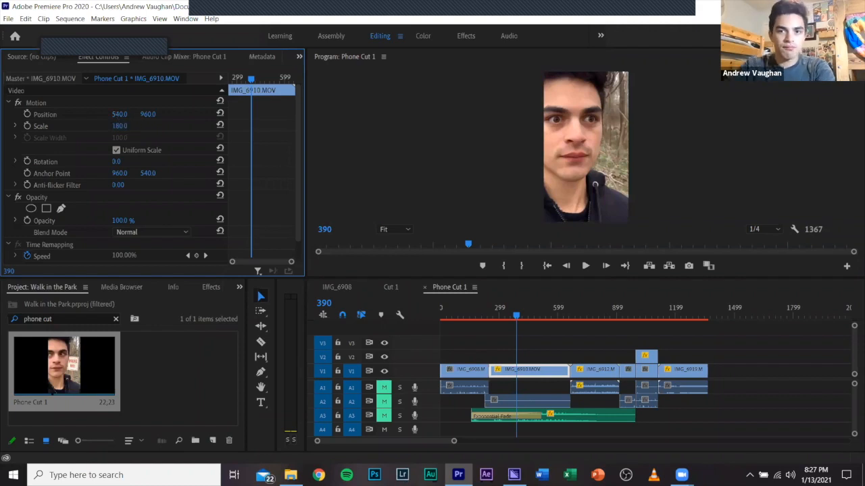
pyautogui.moveTo(119, 114); pyautogui.dragTo(214, 115)
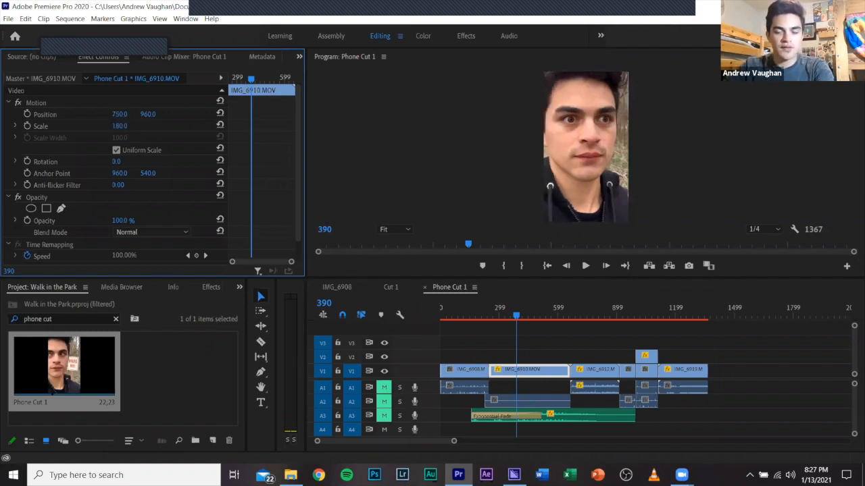
pyautogui.click(587, 359)
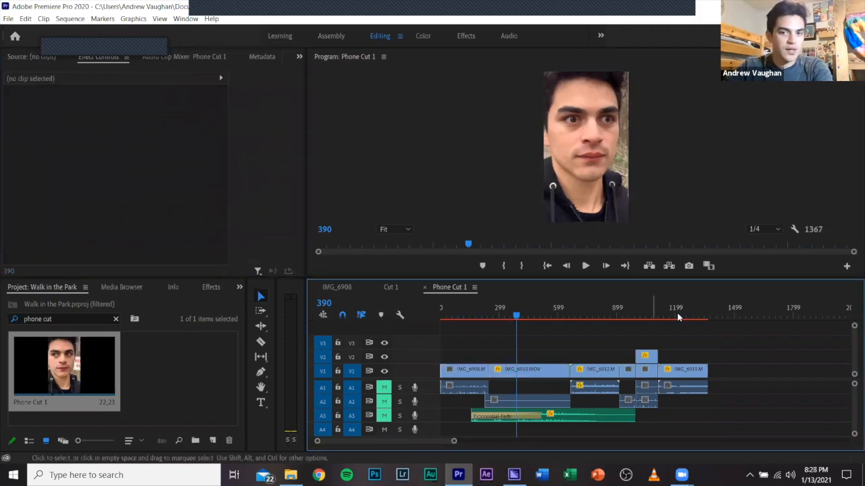